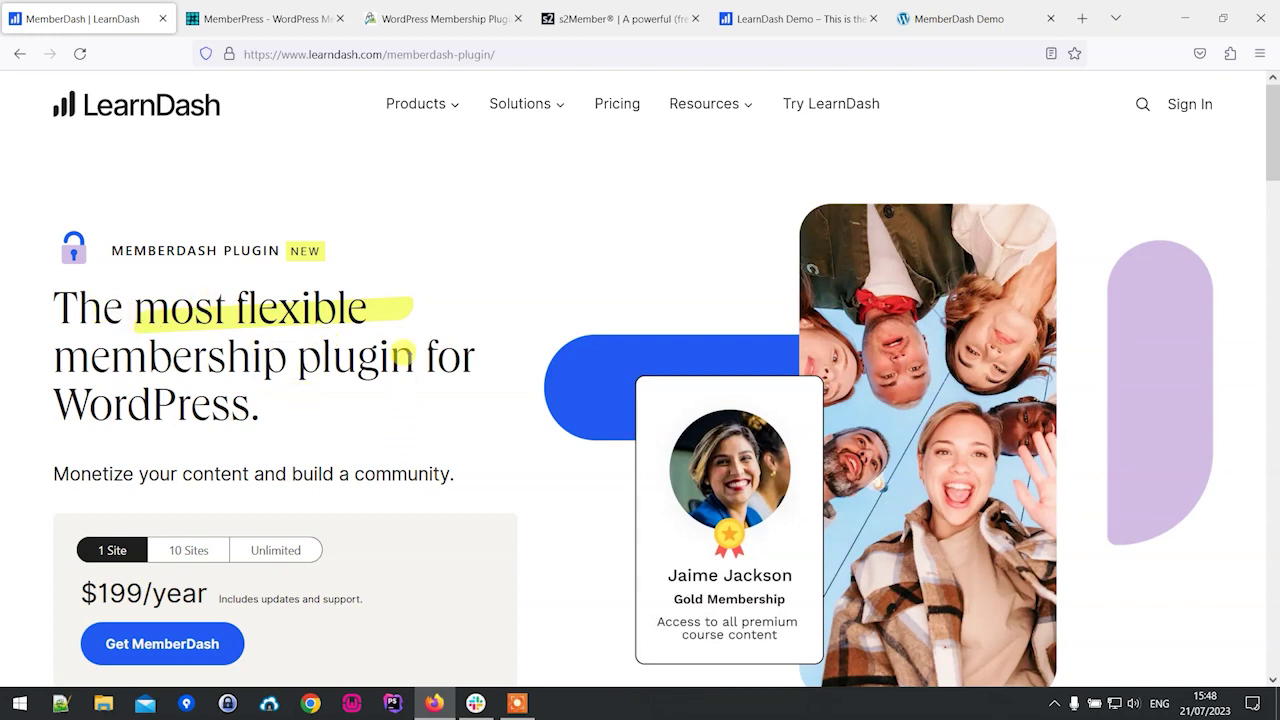
Close the MemberPress, Paid Memberships Pro and s2Member pages and return to the MemberDash plugin page
left_click(272, 9)
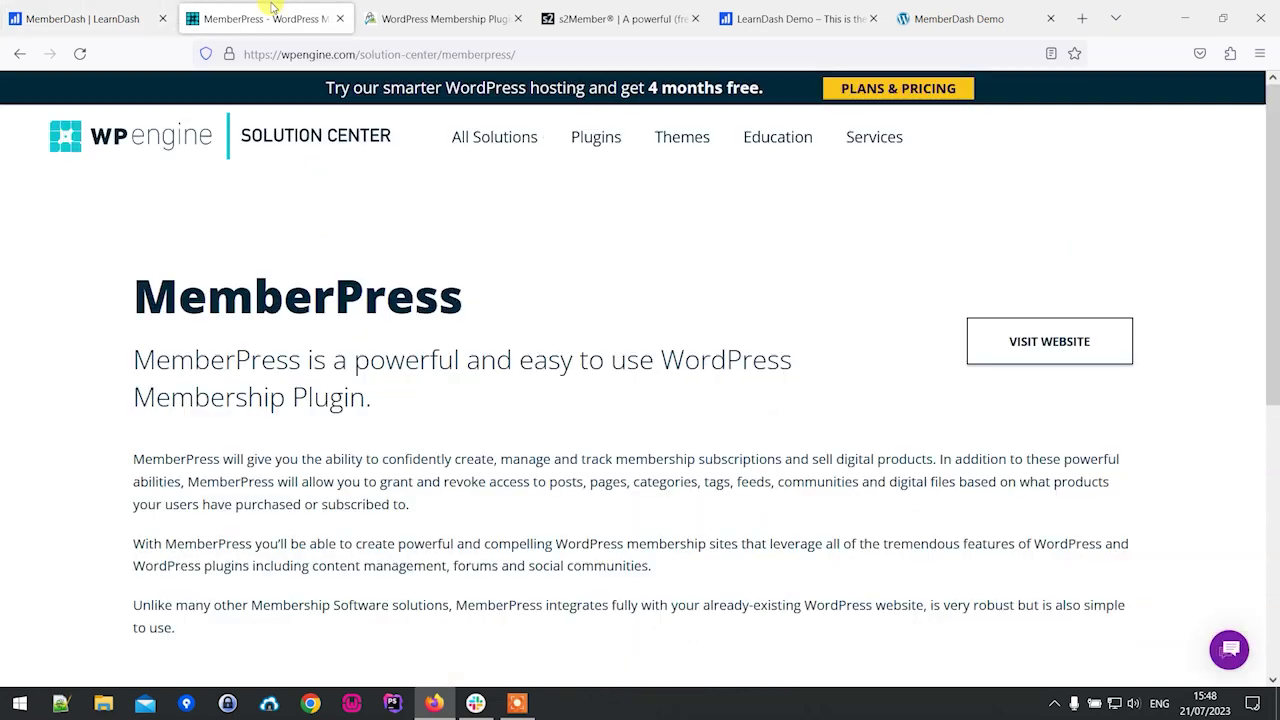
left_click(340, 19)
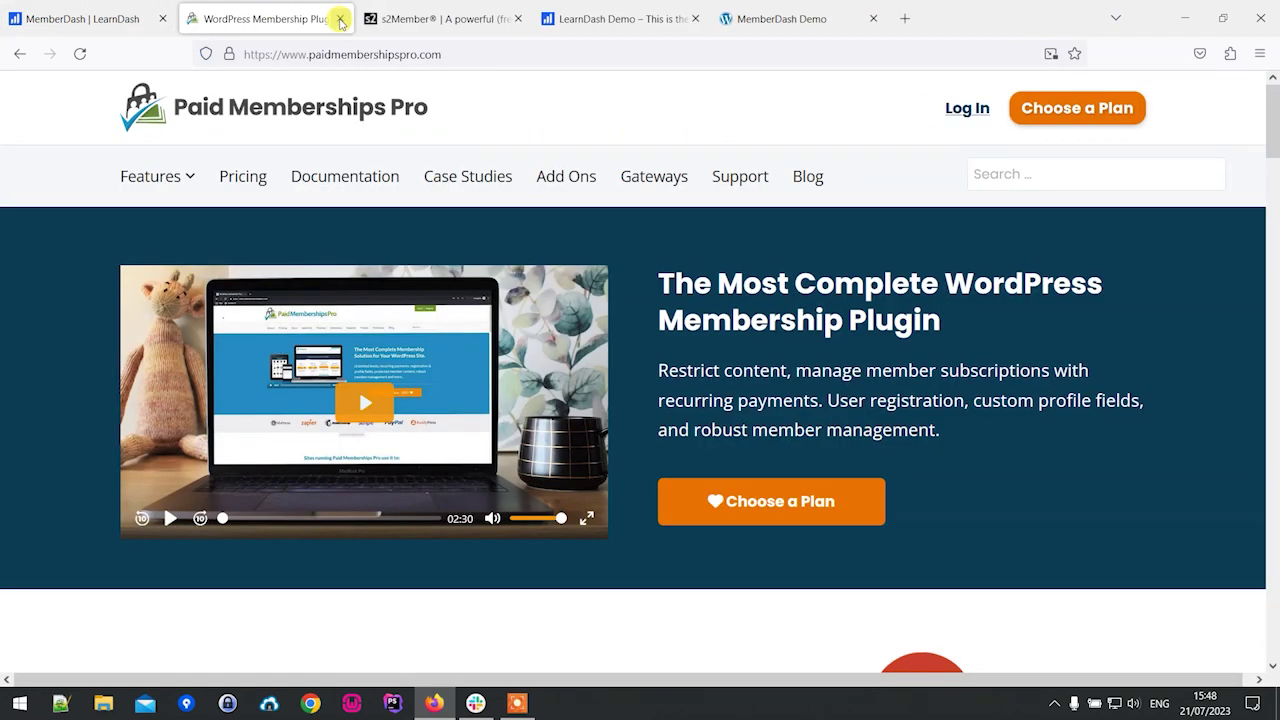
left_click(340, 19)
left_click(340, 19)
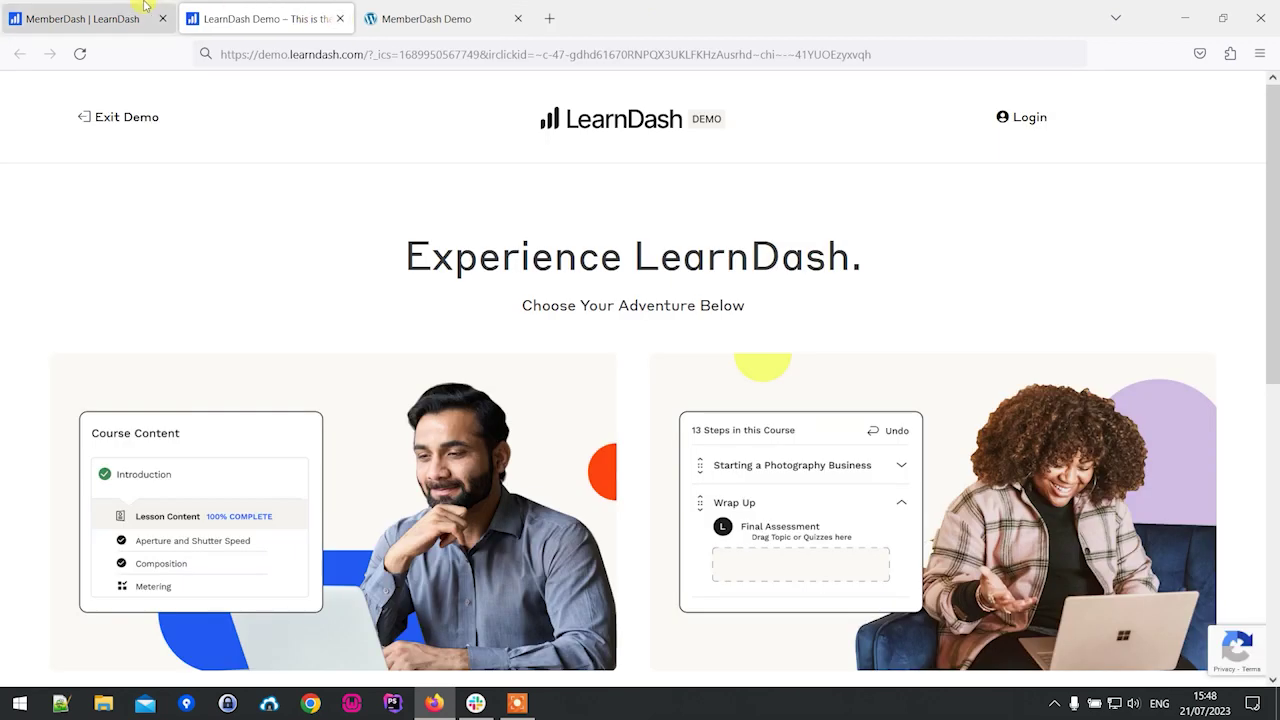
left_click(124, 12)
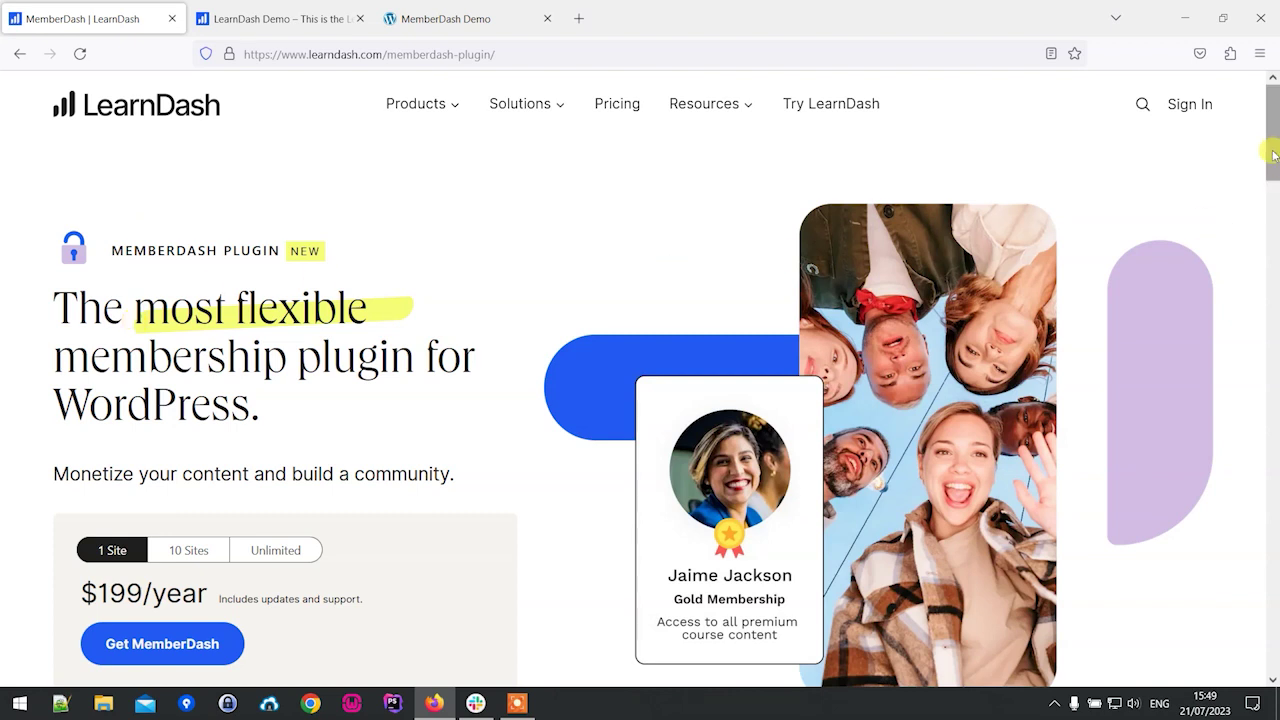
Read the FAQ answer on whether LearnDash is needed in order to use MemberDash
left_click_drag(1271, 157, 1275, 510)
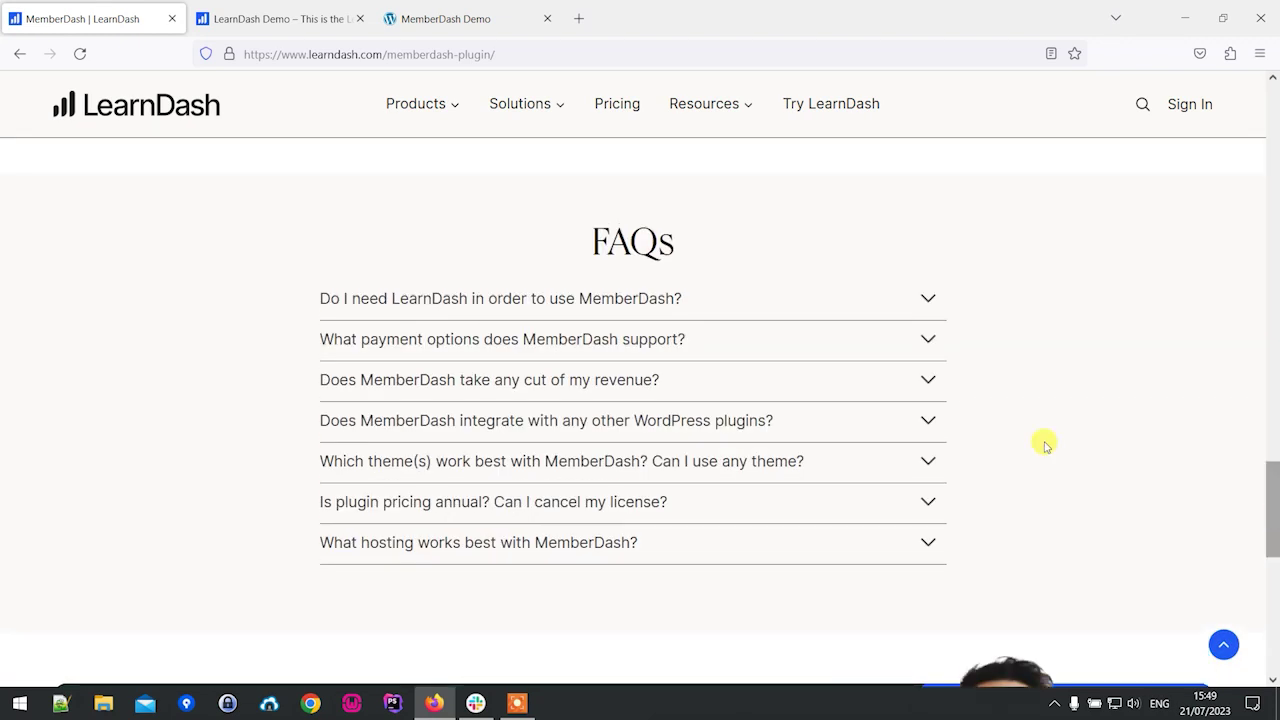
left_click(476, 297)
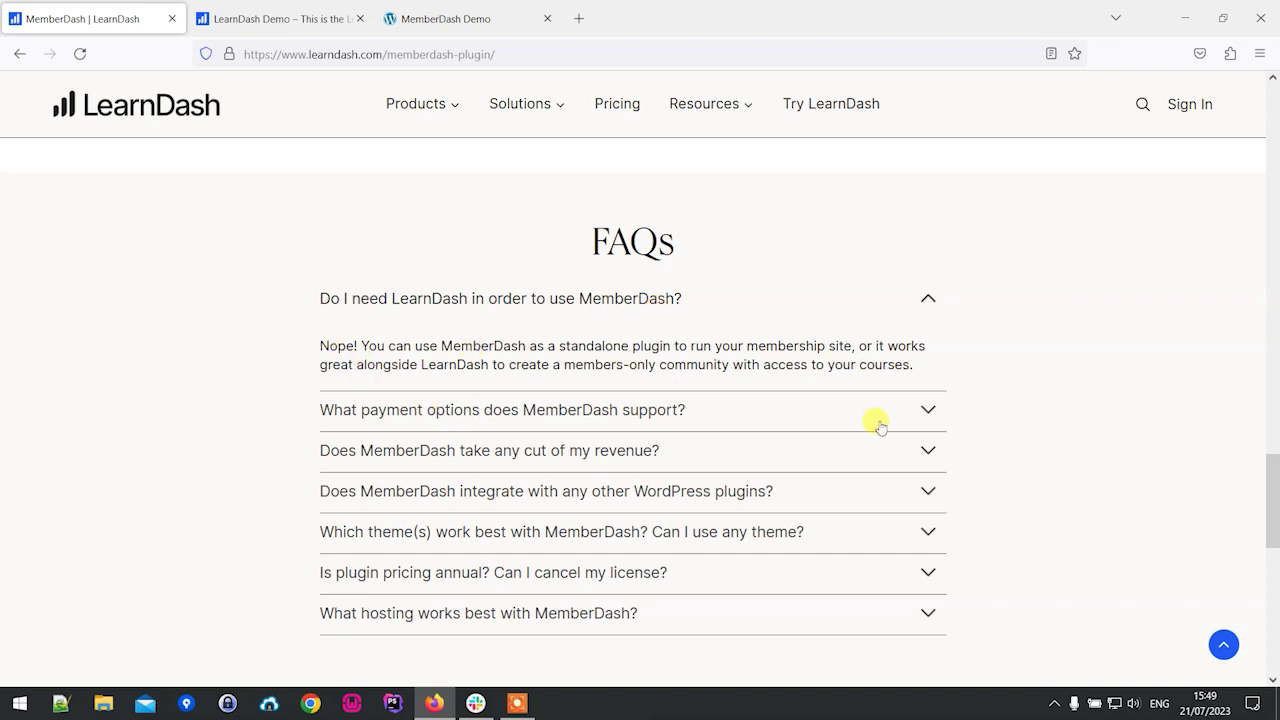
left_click_drag(1272, 500, 1274, 105)
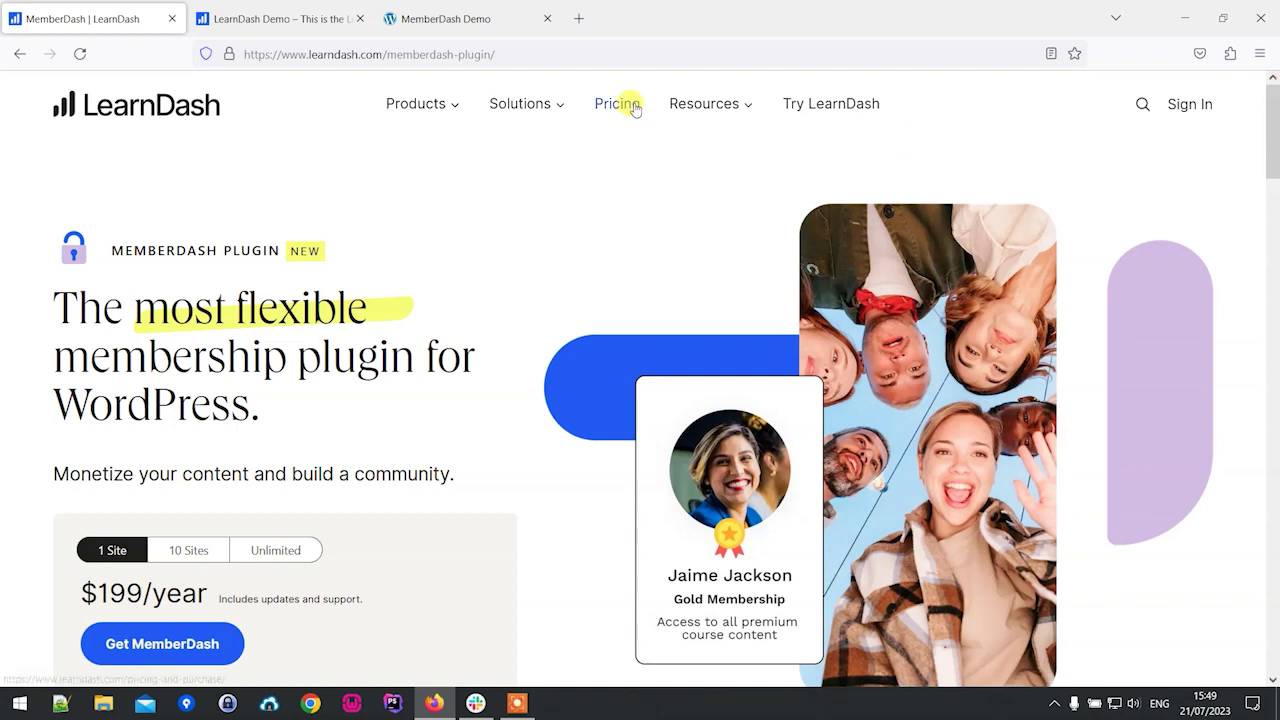
Review the LearnDash product list, the MemberDash plugin price and the live demo section of the plugin page
mouse_move(440, 103)
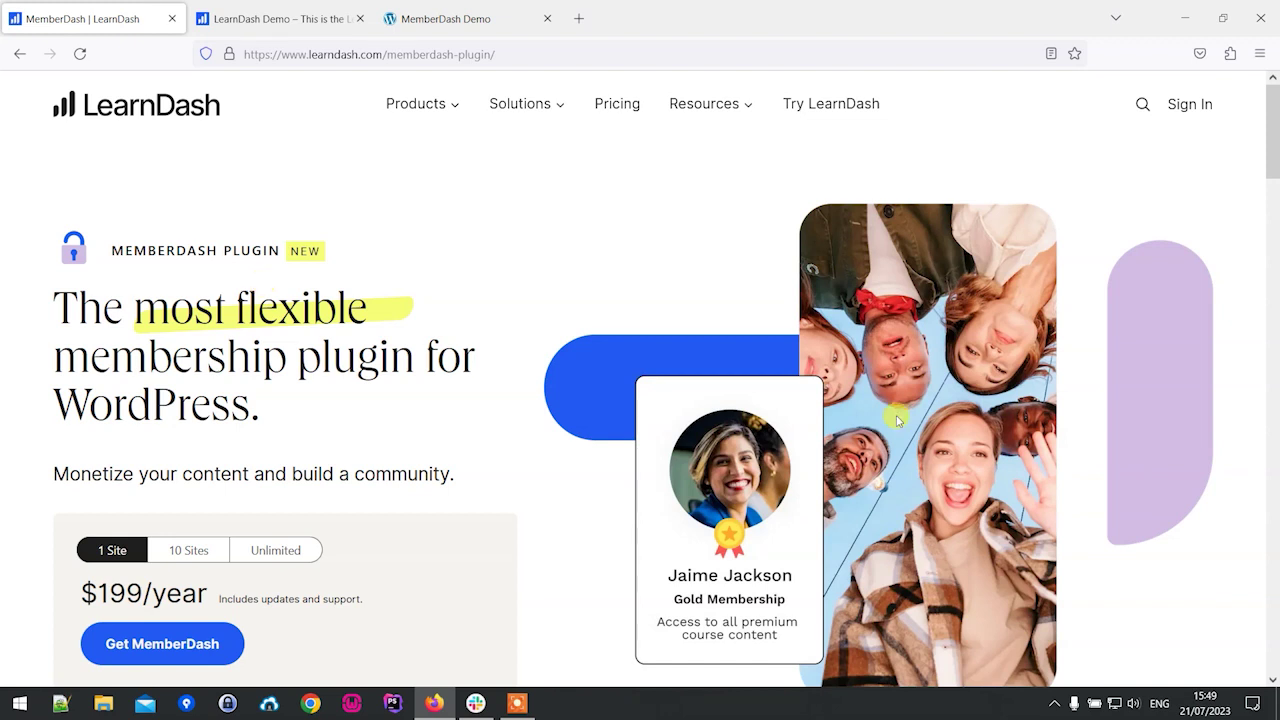
left_click_drag(1275, 170, 1273, 200)
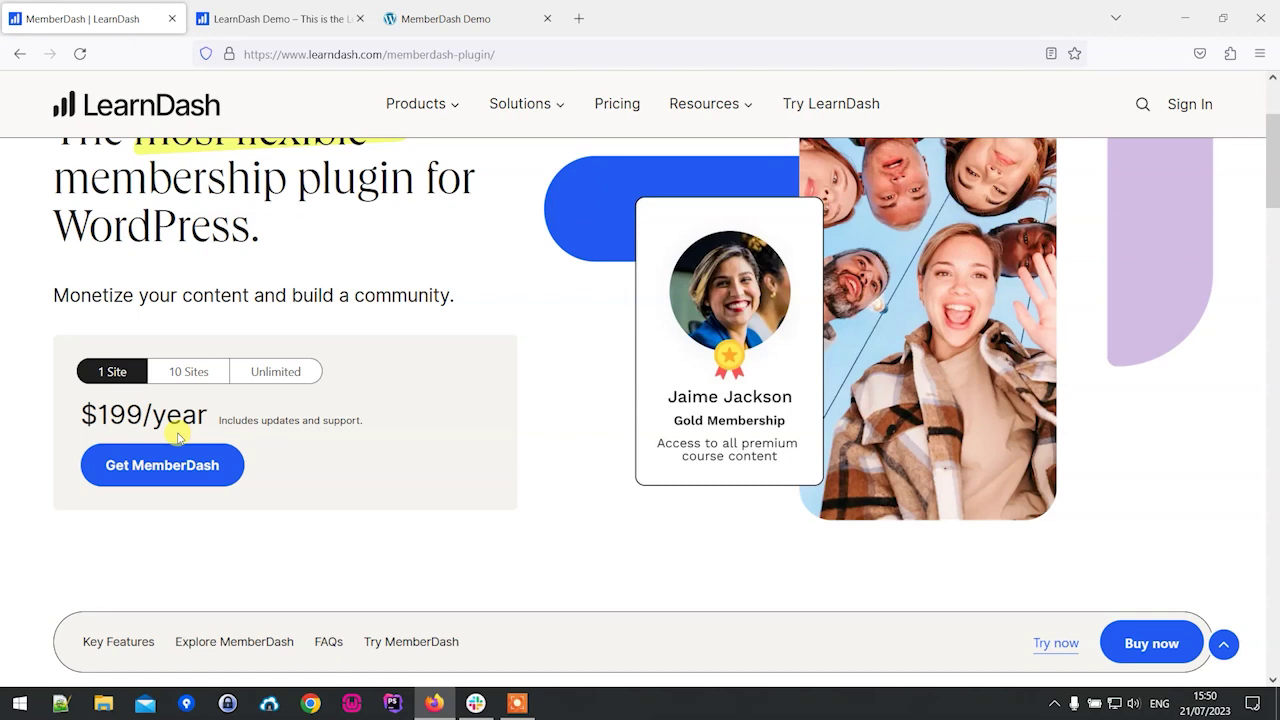
left_click_drag(1274, 171, 1273, 113)
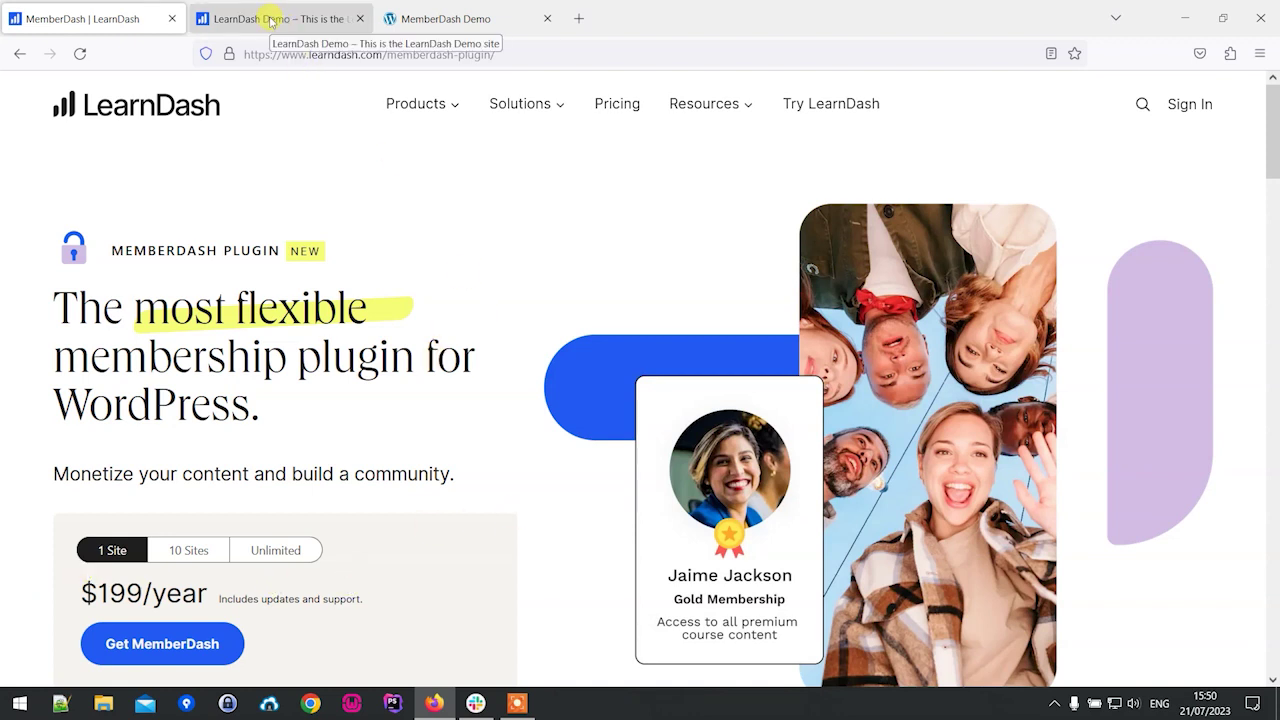
left_click_drag(1273, 165, 1273, 621)
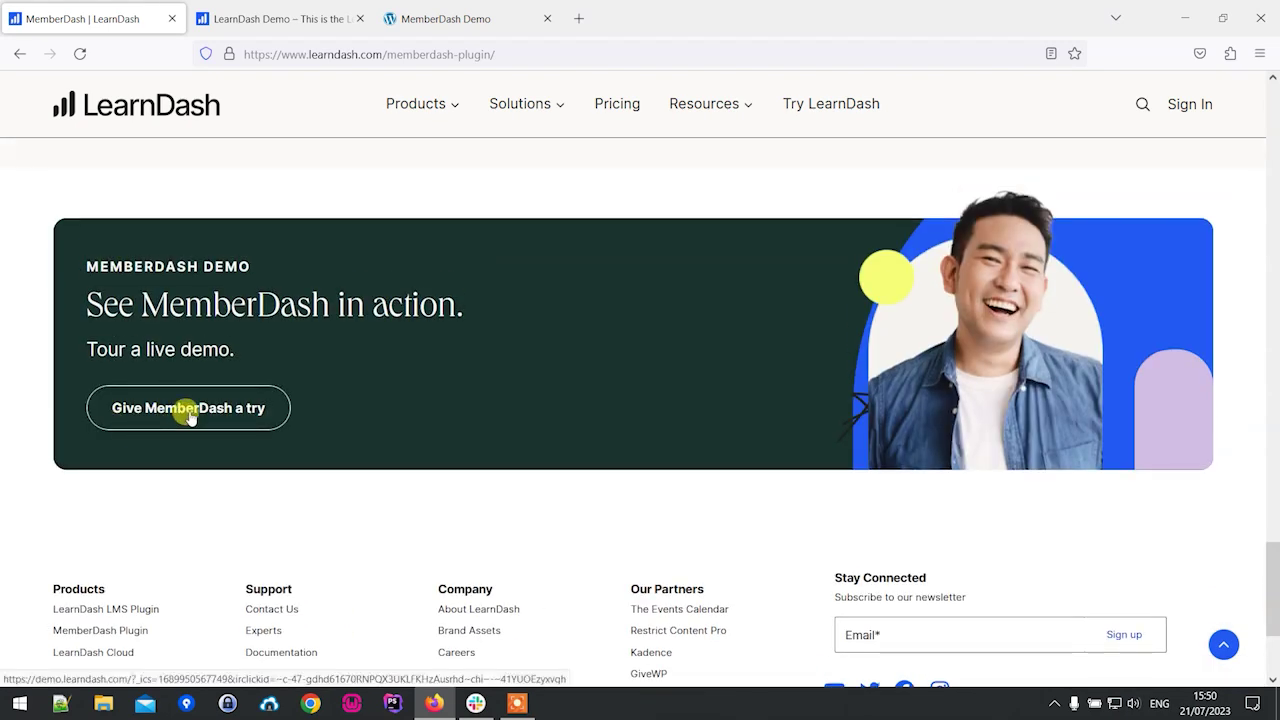
Close the MemberDash plugin page and the LearnDash demo selection page after viewing its demo options, leaving the MemberDash Demo site
left_click(172, 18)
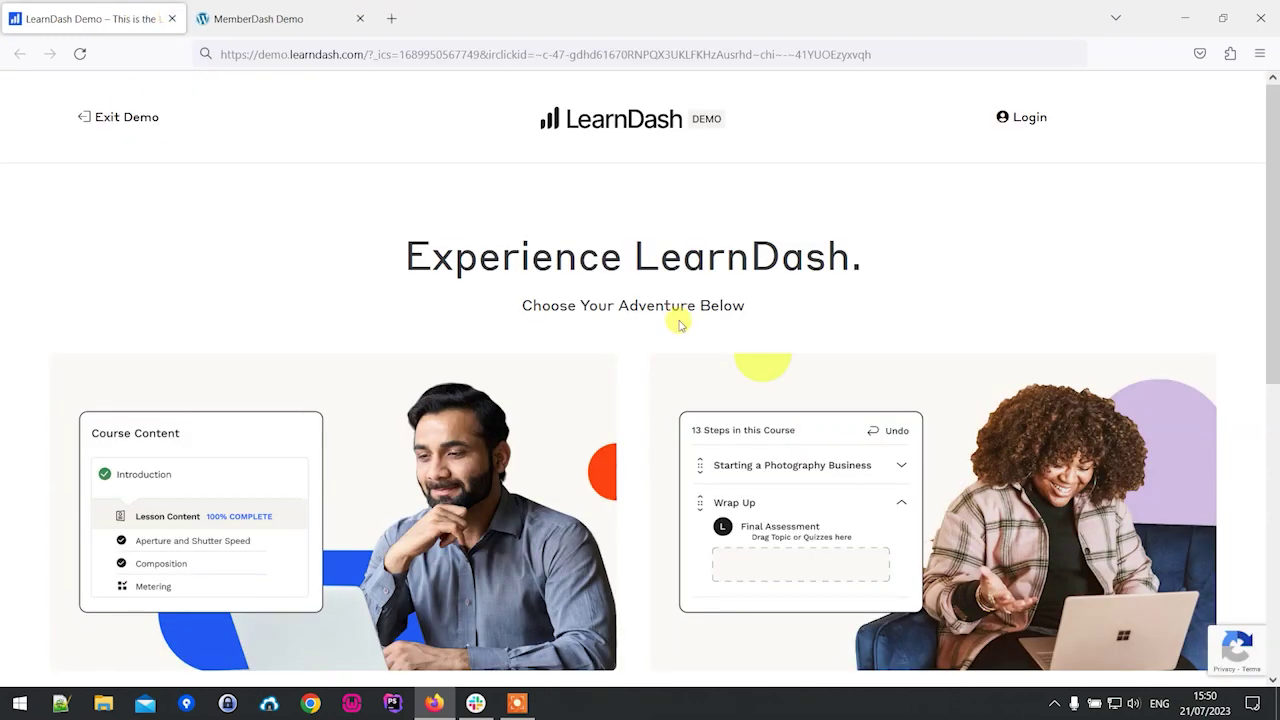
left_click_drag(1277, 210, 1275, 353)
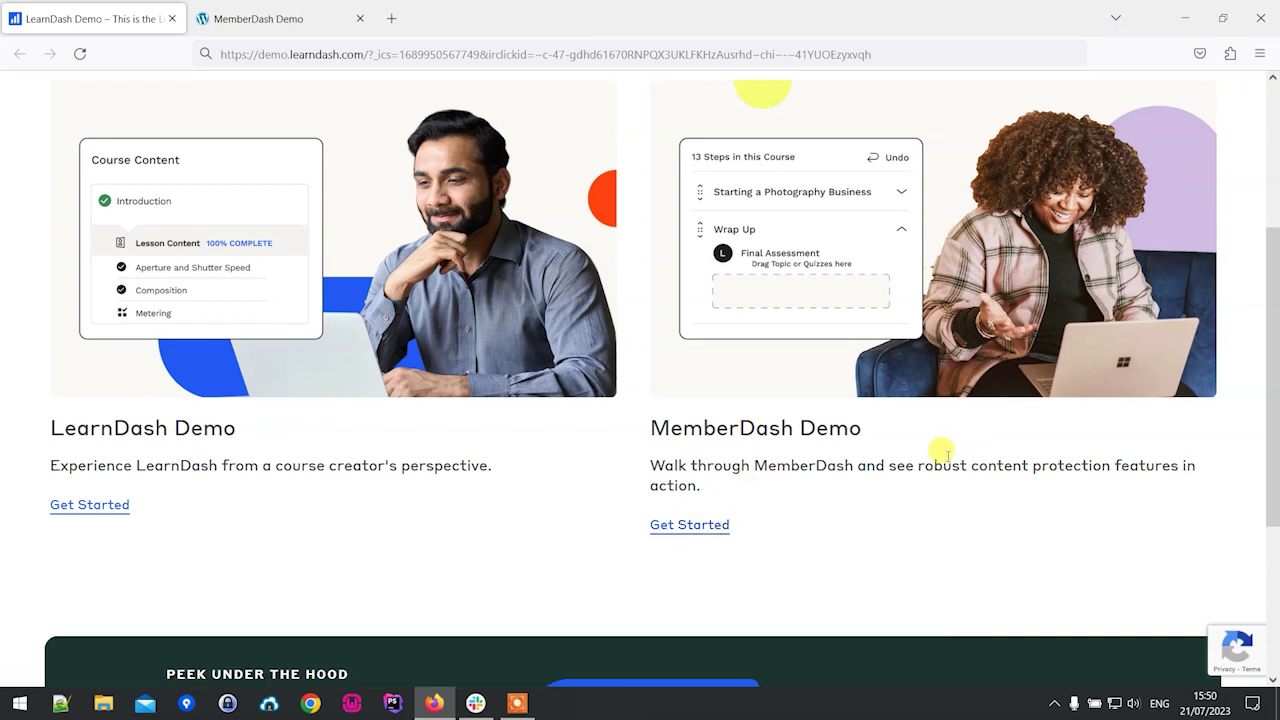
left_click(172, 19)
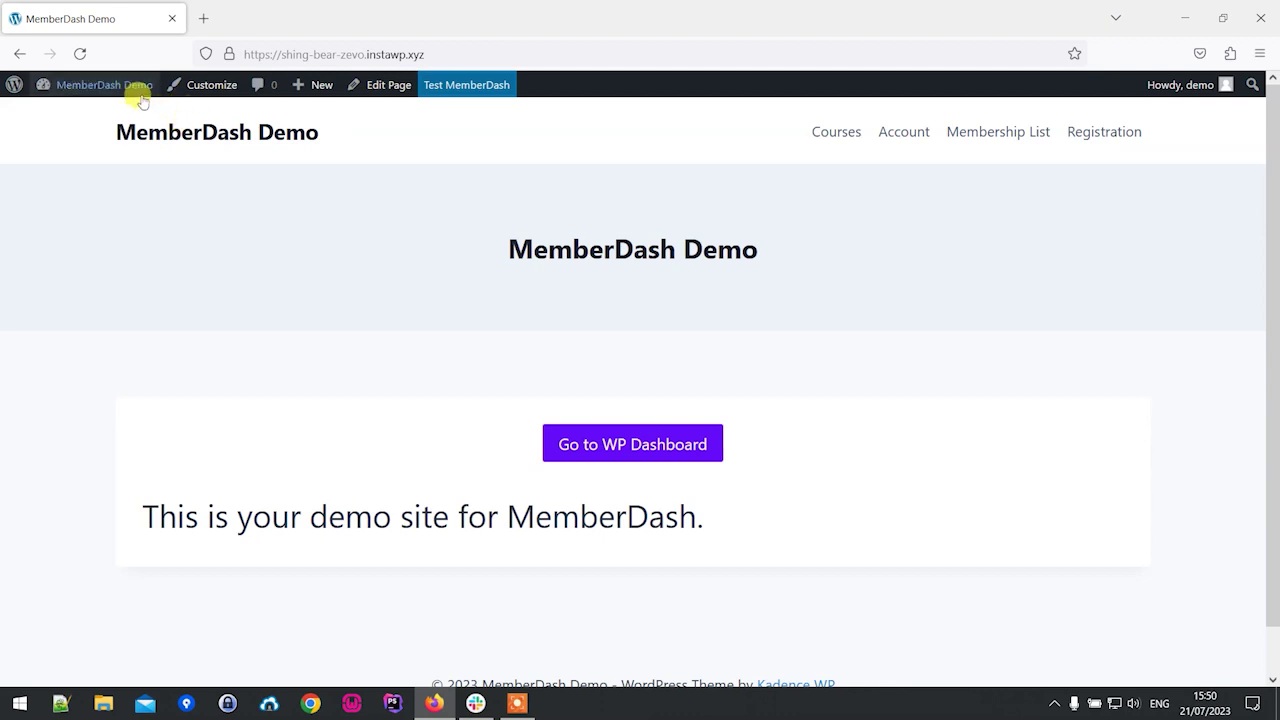
Visit the demo site's WordPress dashboard and examine the course list on the front-end Courses page
left_click(106, 114)
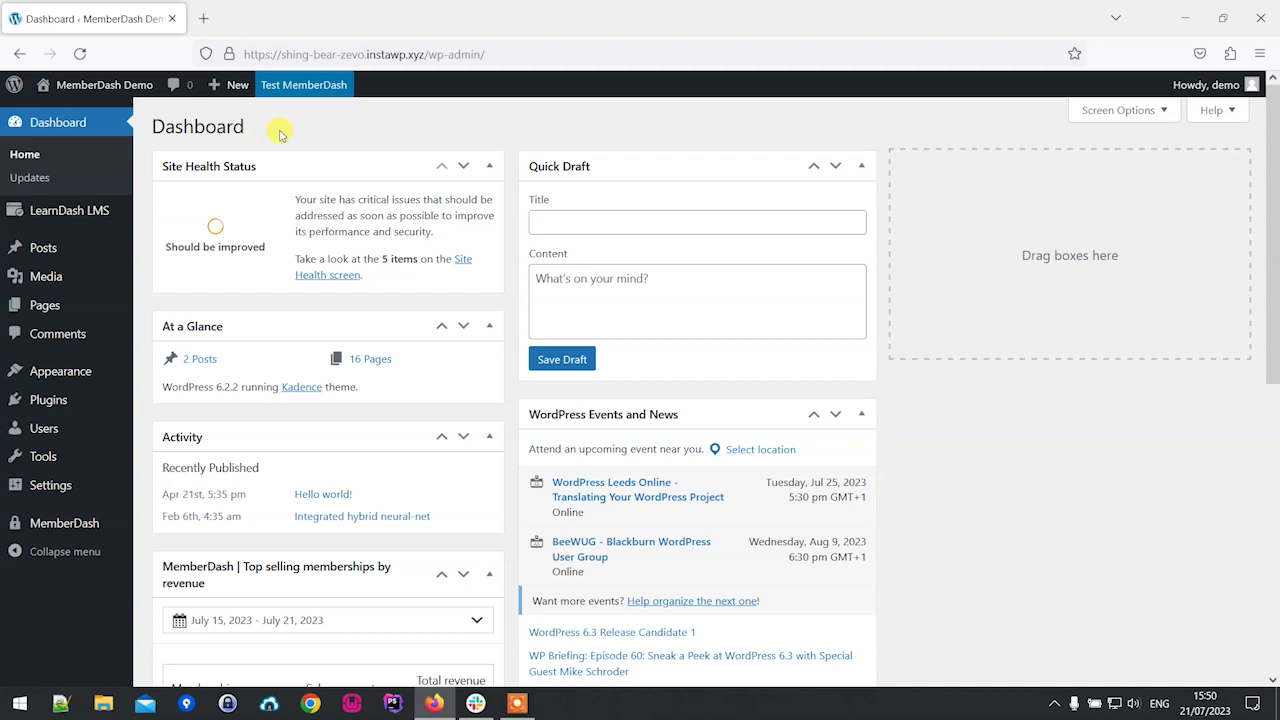
left_click(104, 116)
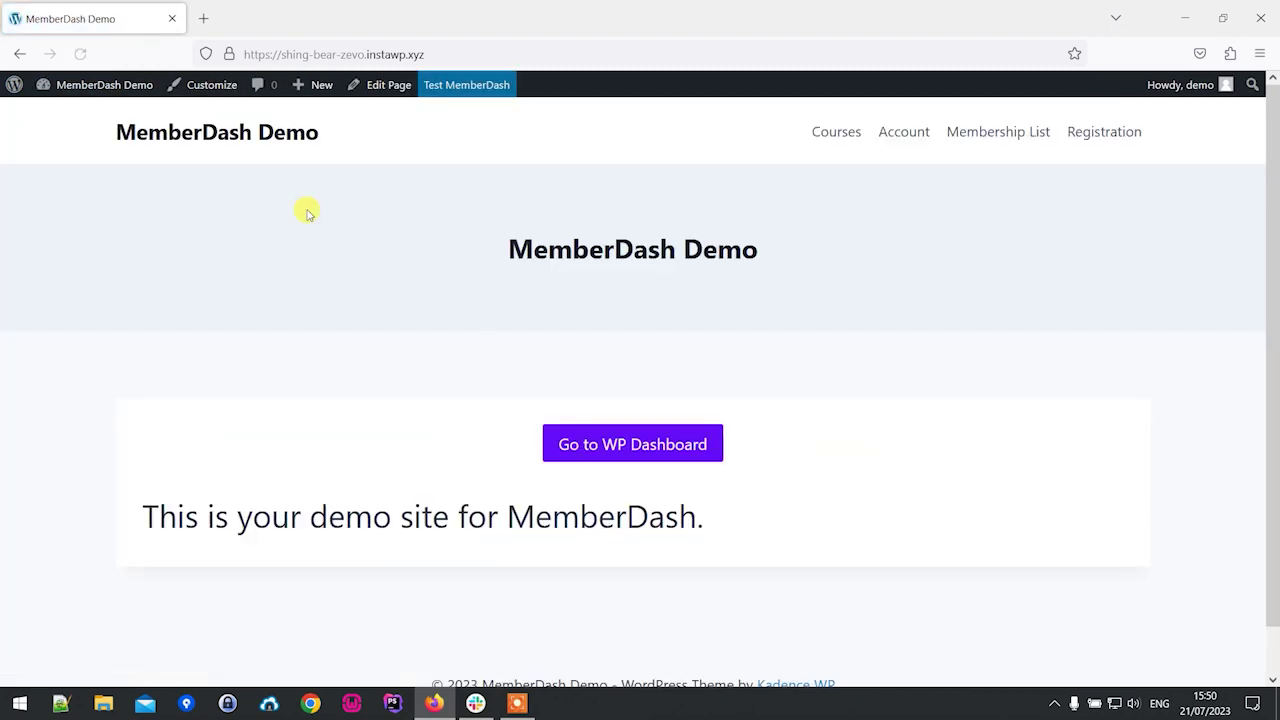
left_click(840, 137)
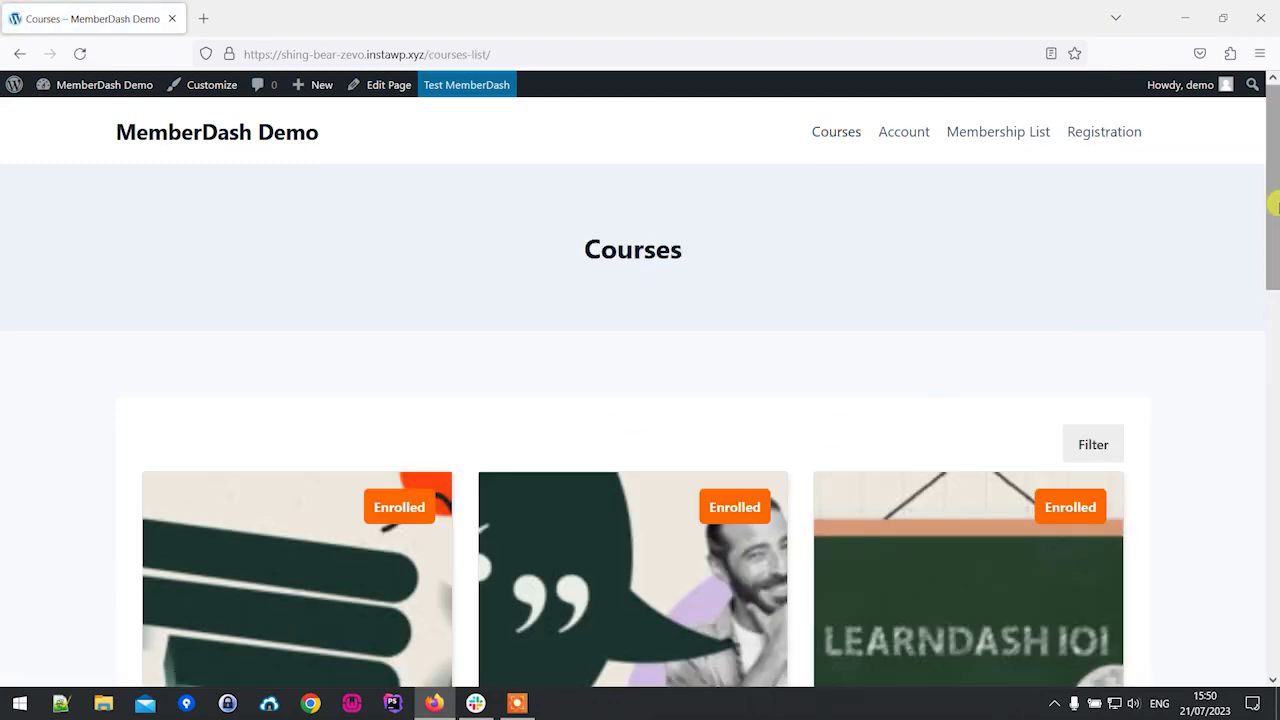
left_click_drag(1275, 205, 1274, 300)
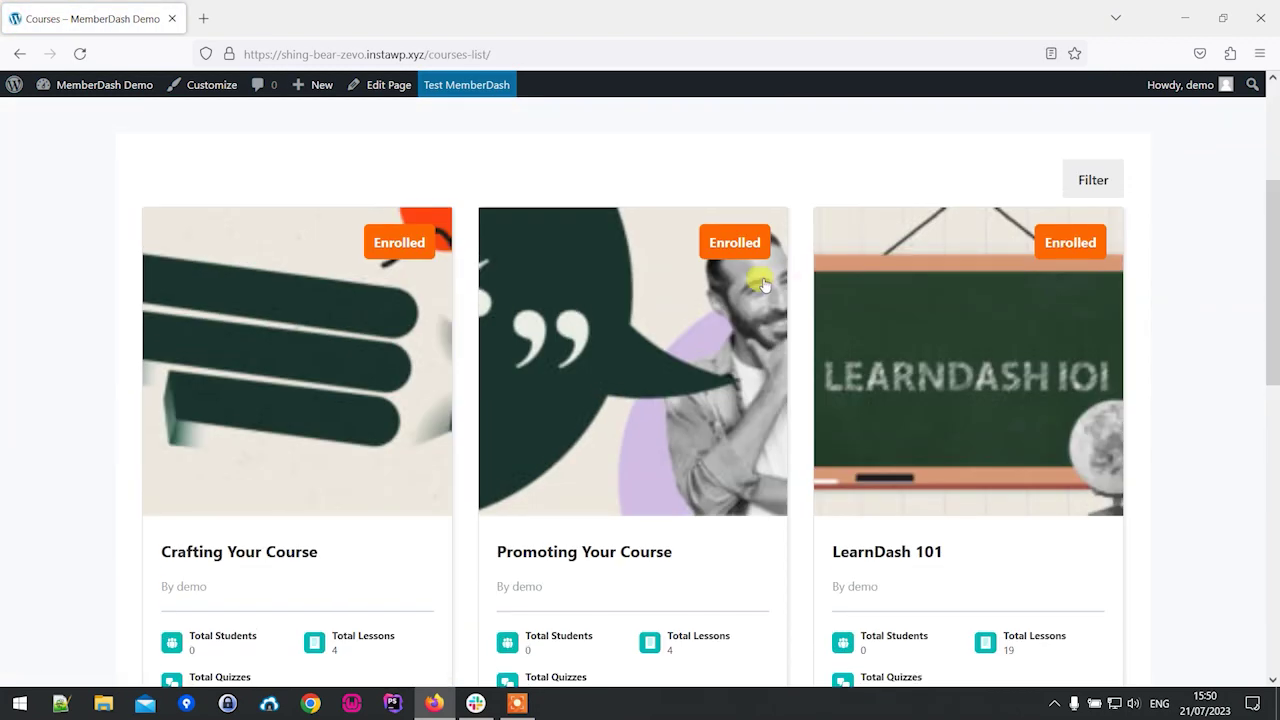
mouse_move(1273, 360)
left_mouse_down()
mouse_move(1271, 560)
mouse_move(1268, 378)
left_mouse_up()
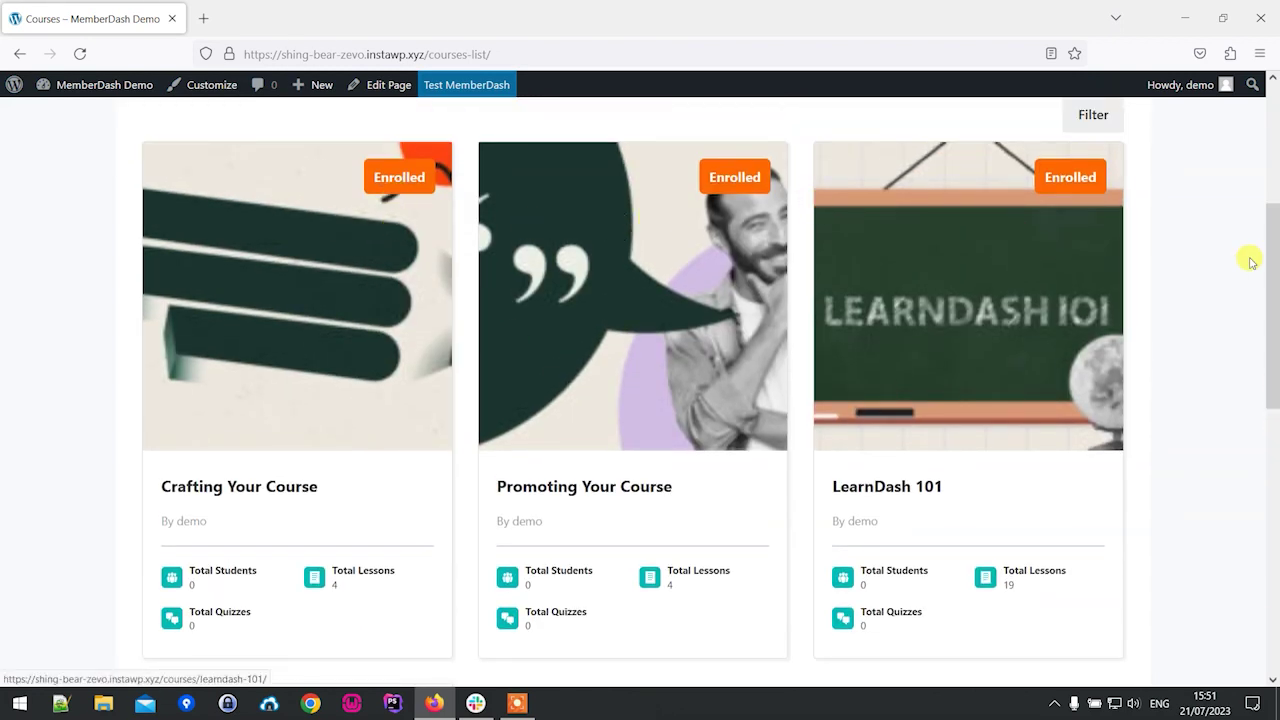
left_click_drag(1272, 262, 1272, 140)
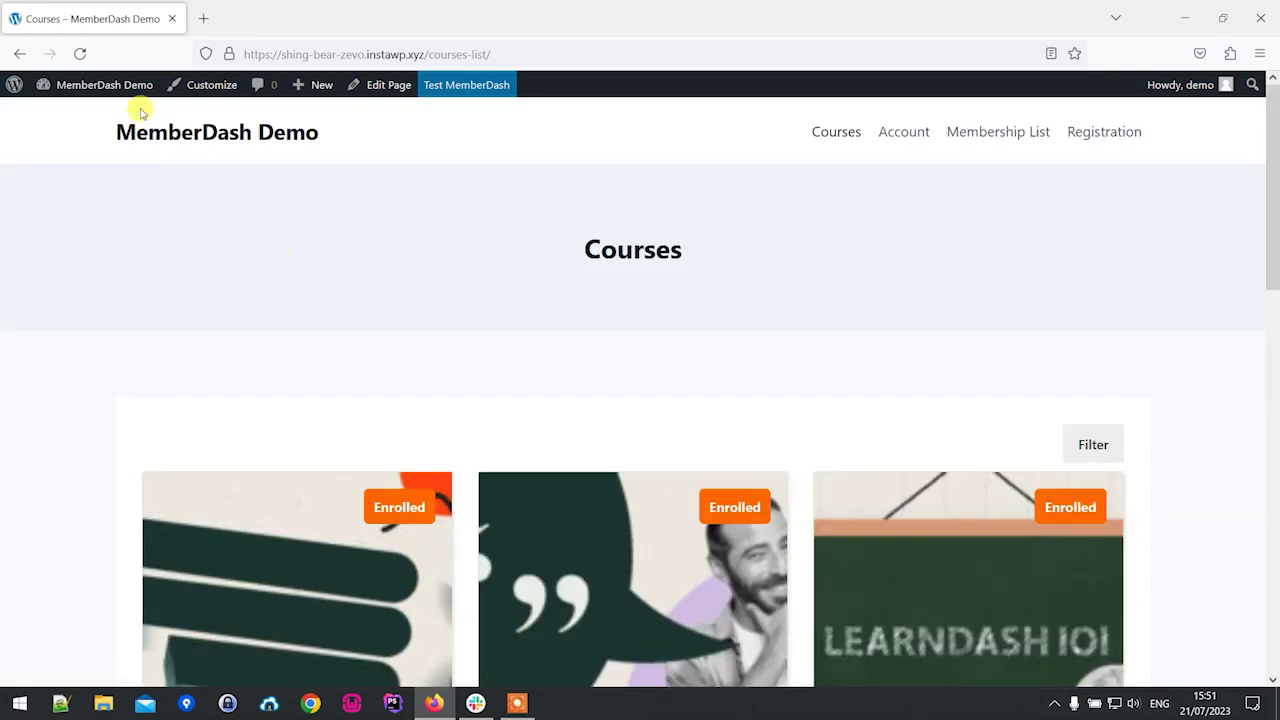
Go to the WordPress dashboard and review the full list of installed plugins
mouse_move(105, 85)
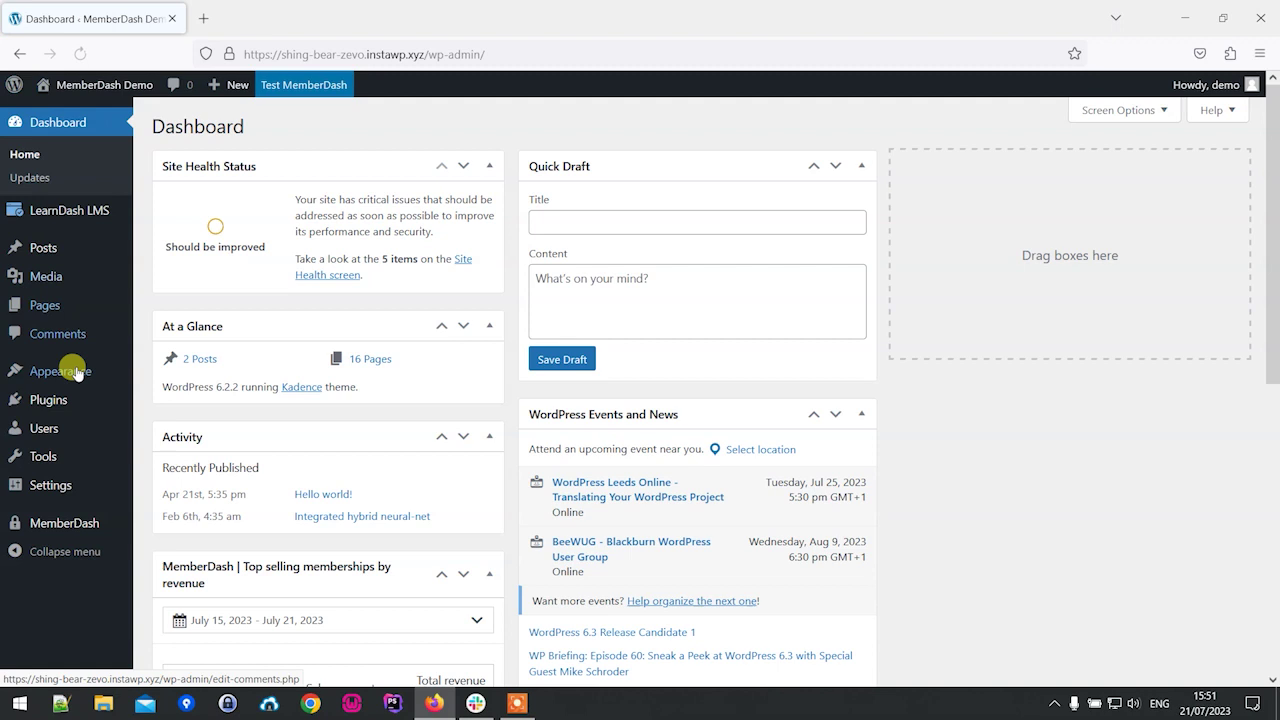
mouse_move(55, 402)
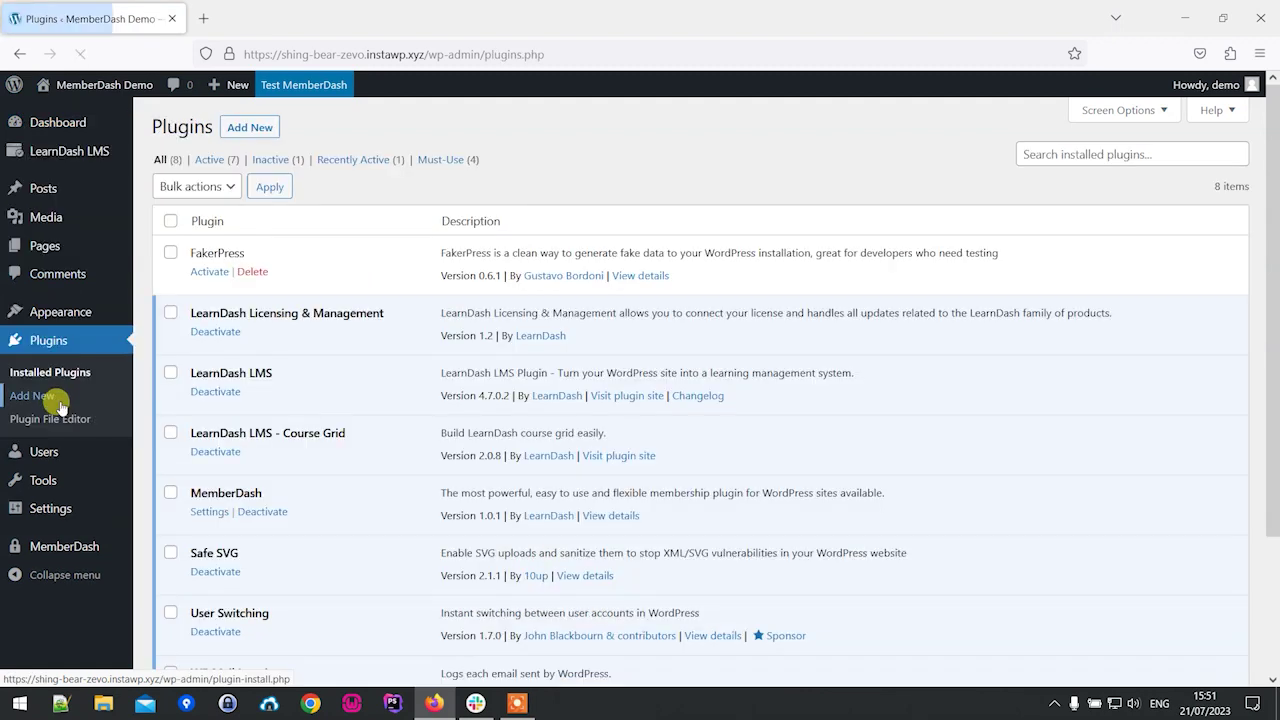
scroll(1275, 450, "down", 2)
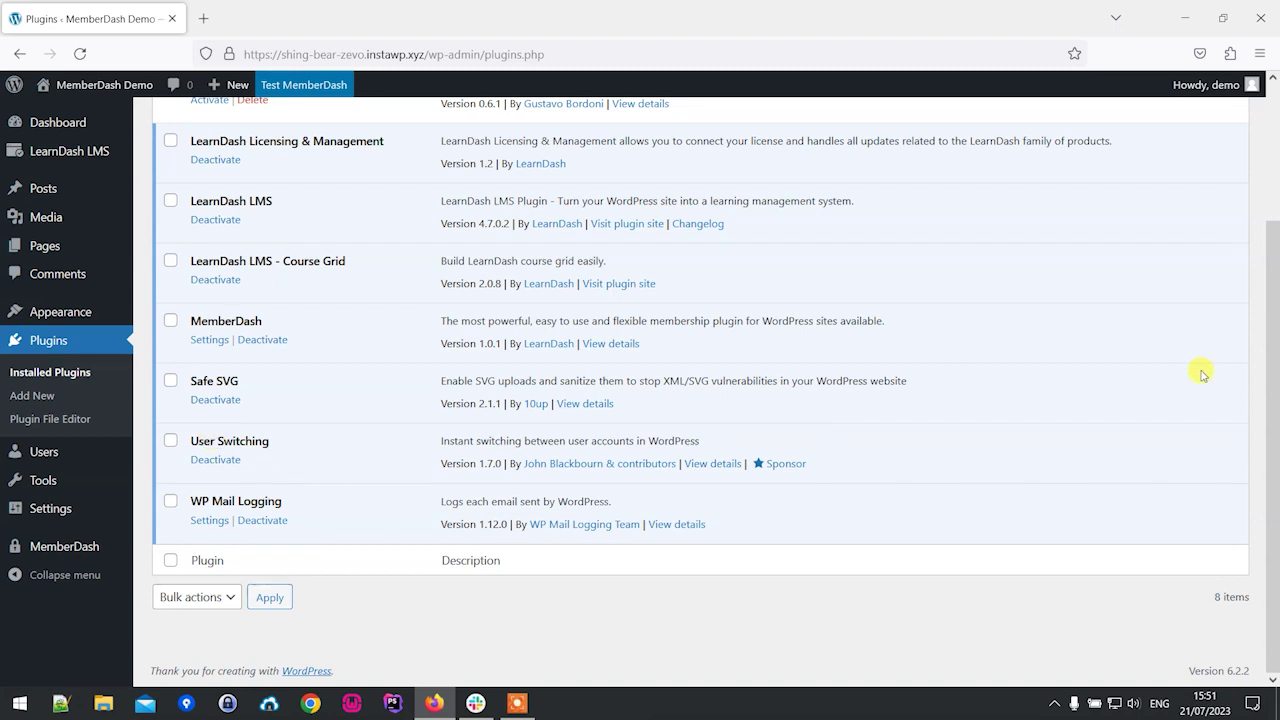
scroll(1272, 367, "up", 2)
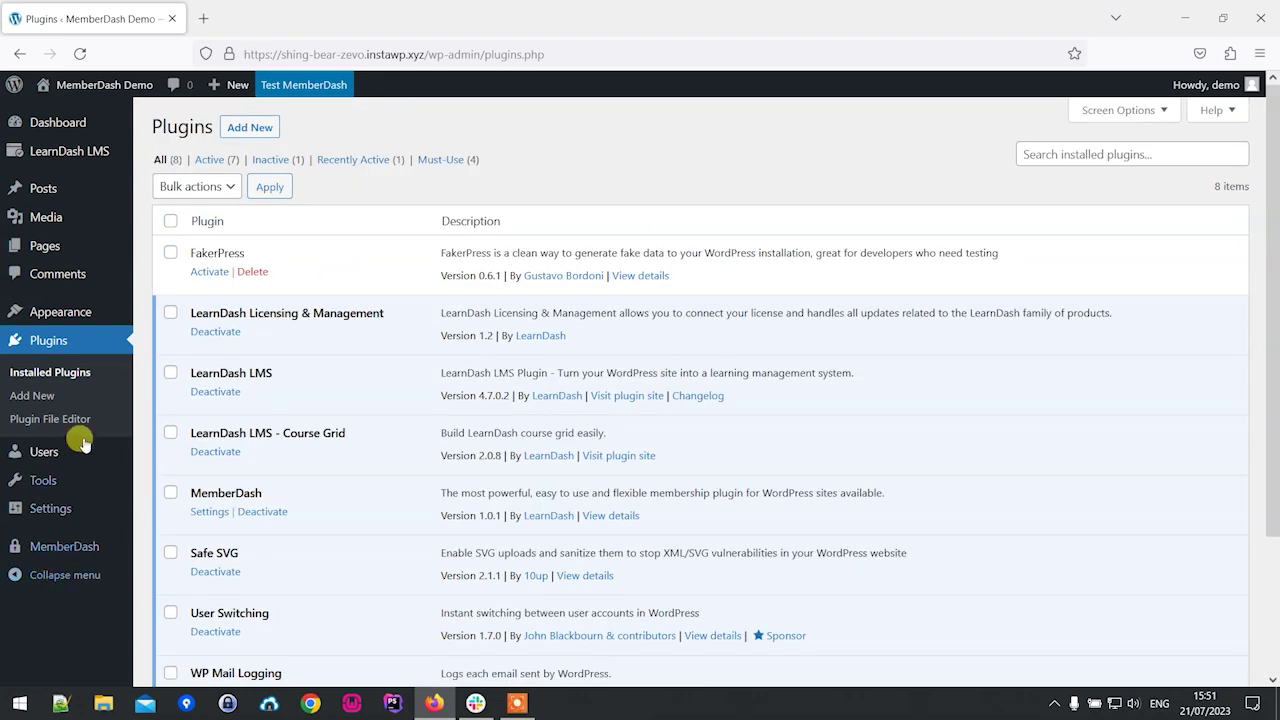
Look over the LearnDash LMS admin section and open the MemberDash Memberships list
mouse_move(76, 556)
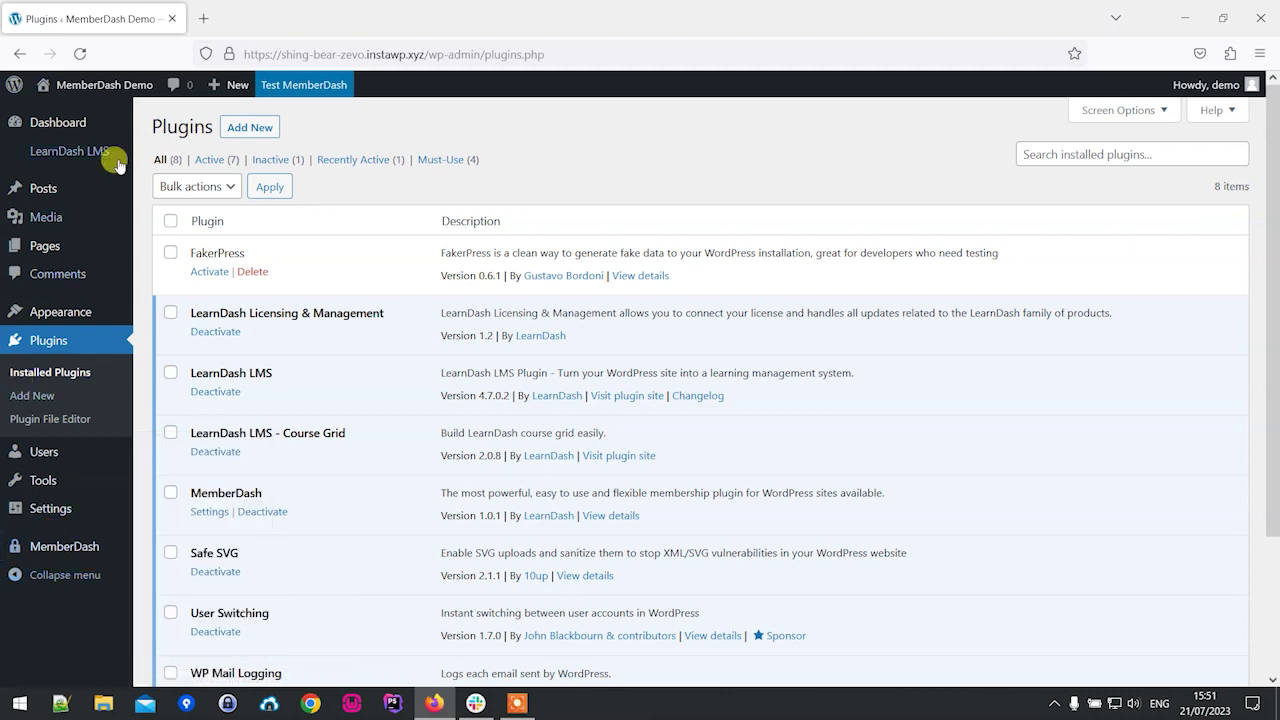
mouse_move(95, 153)
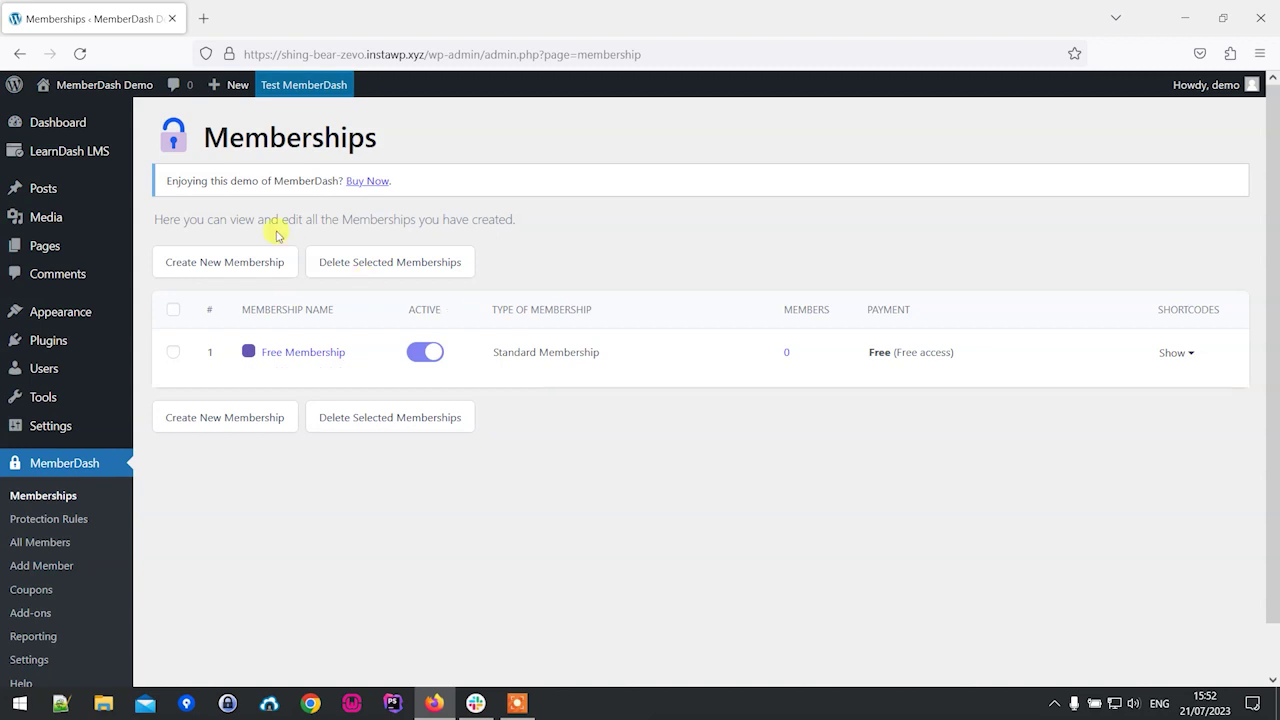
Open the list of all pages in a separate browser tab and add a page titled "My top secret page"
mouse_move(47, 255)
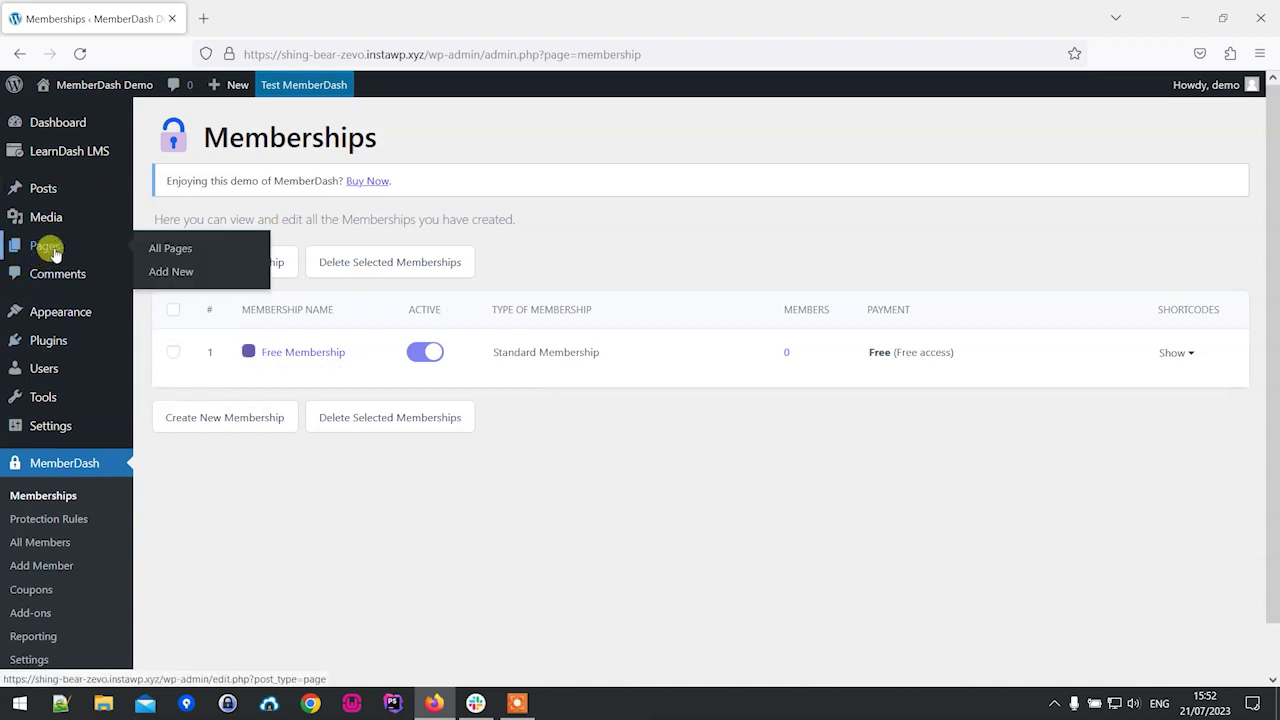
right_click(178, 247)
left_click(209, 261)
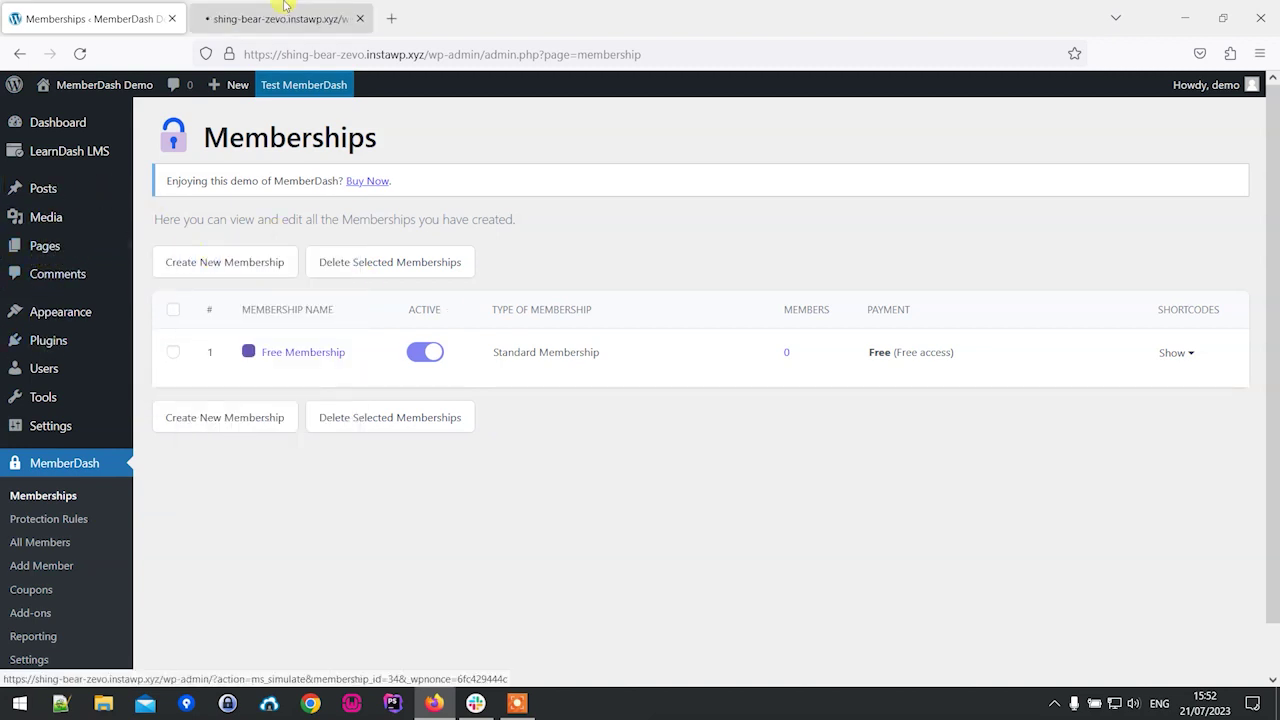
right_click(288, 8)
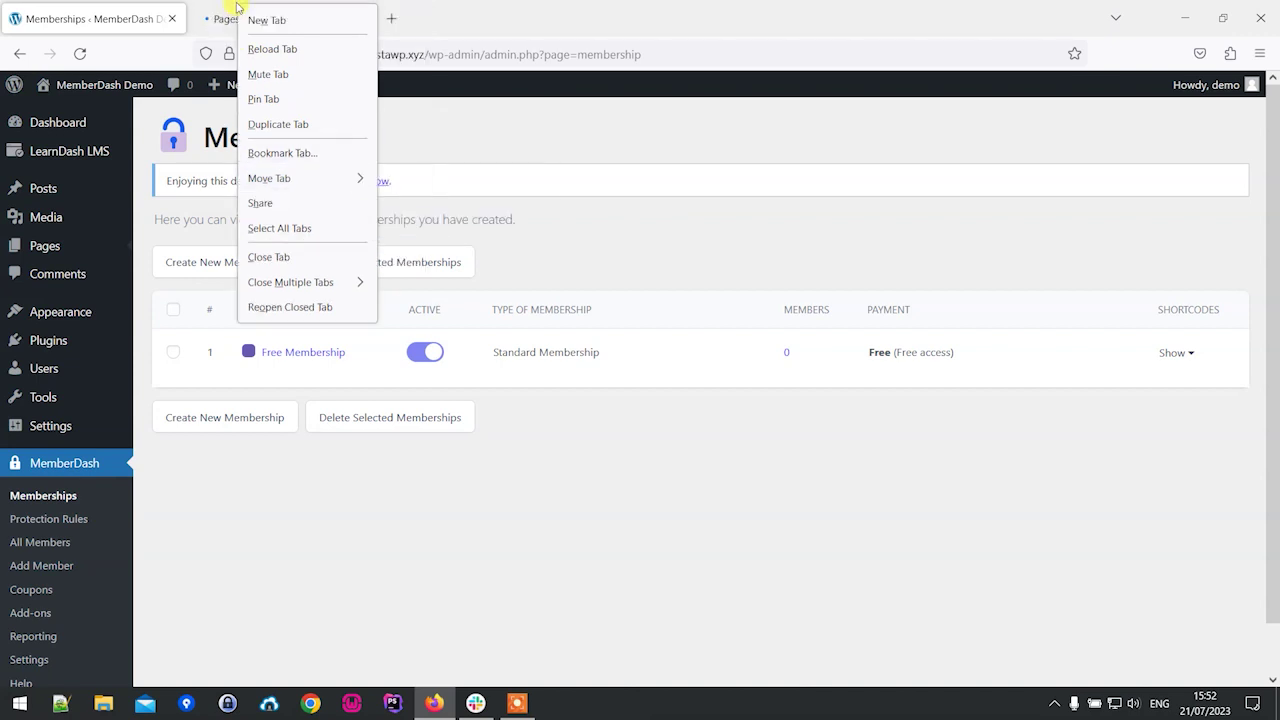
left_click(245, 16)
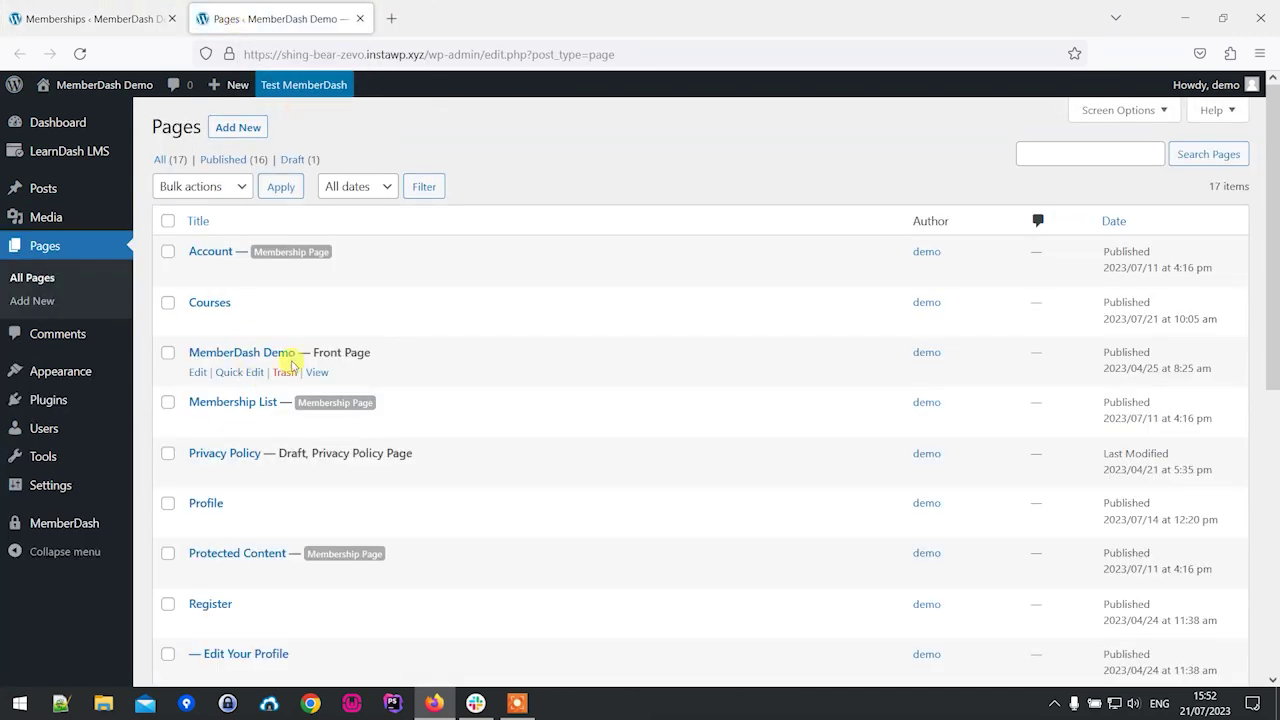
left_click(238, 127)
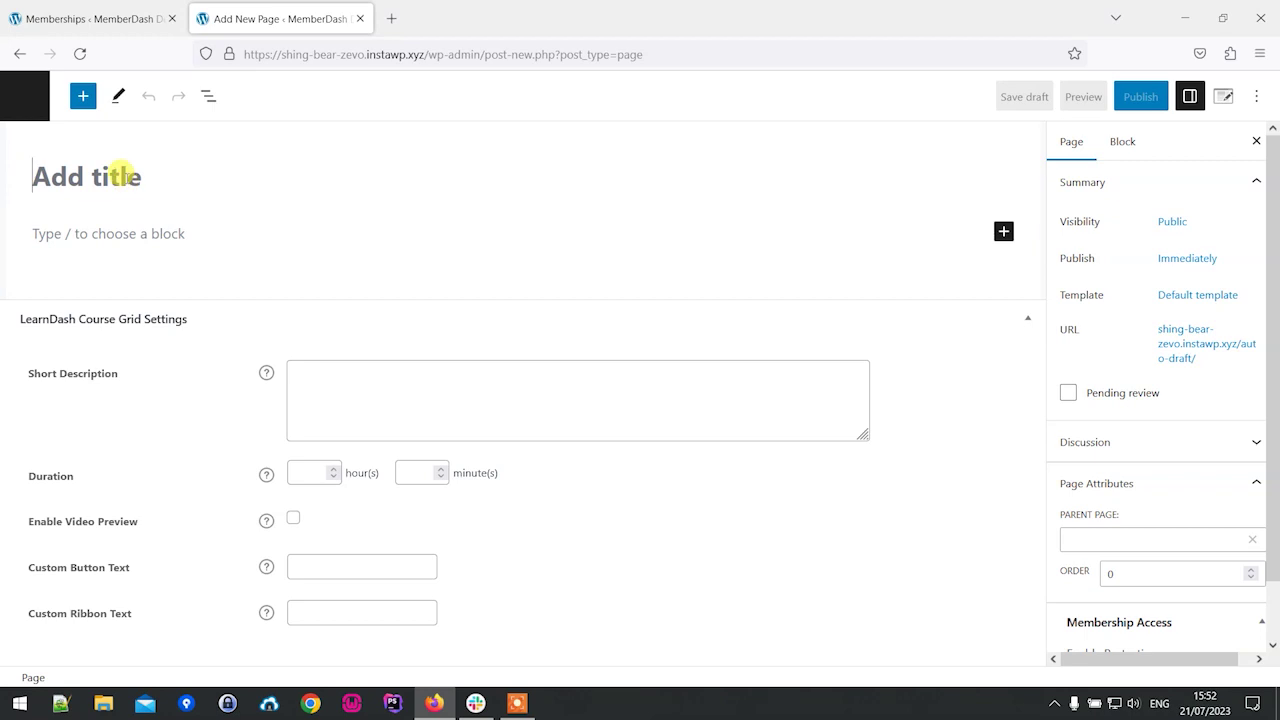
type("My top secret page")
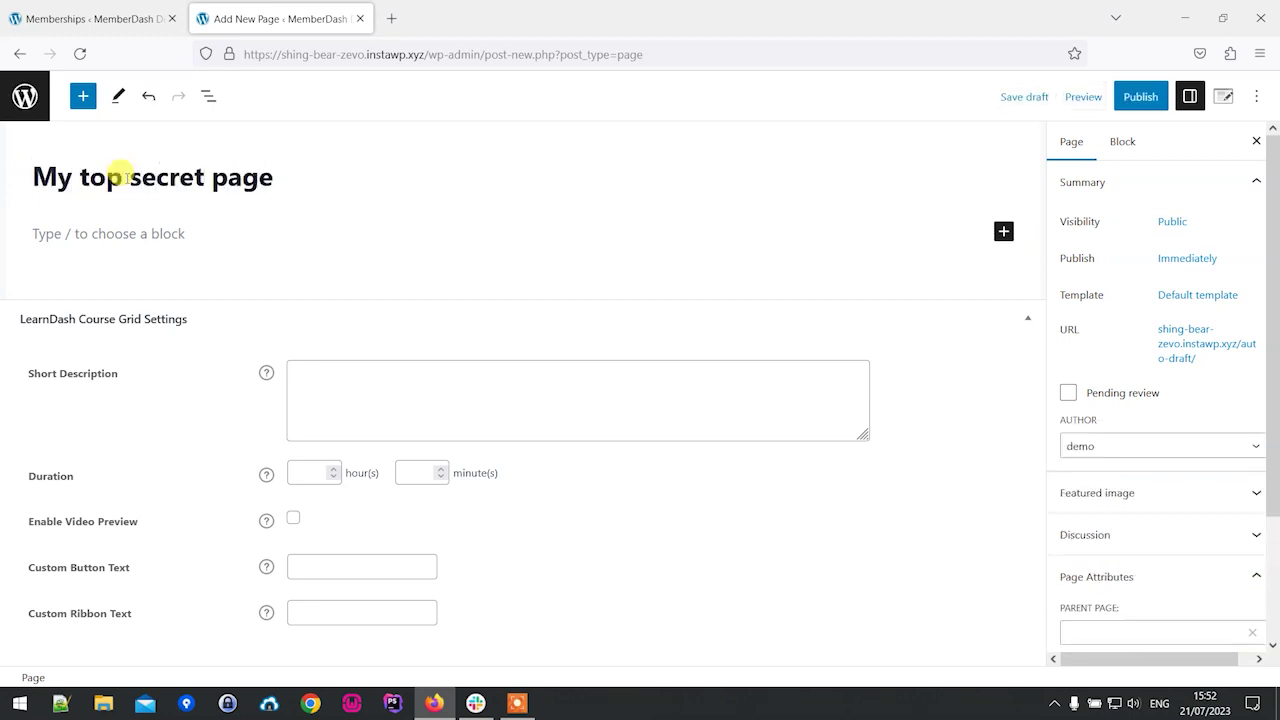
Enable membership protection for the page and check the access setting for Free Membership
left_click_drag(1277, 248, 1272, 425)
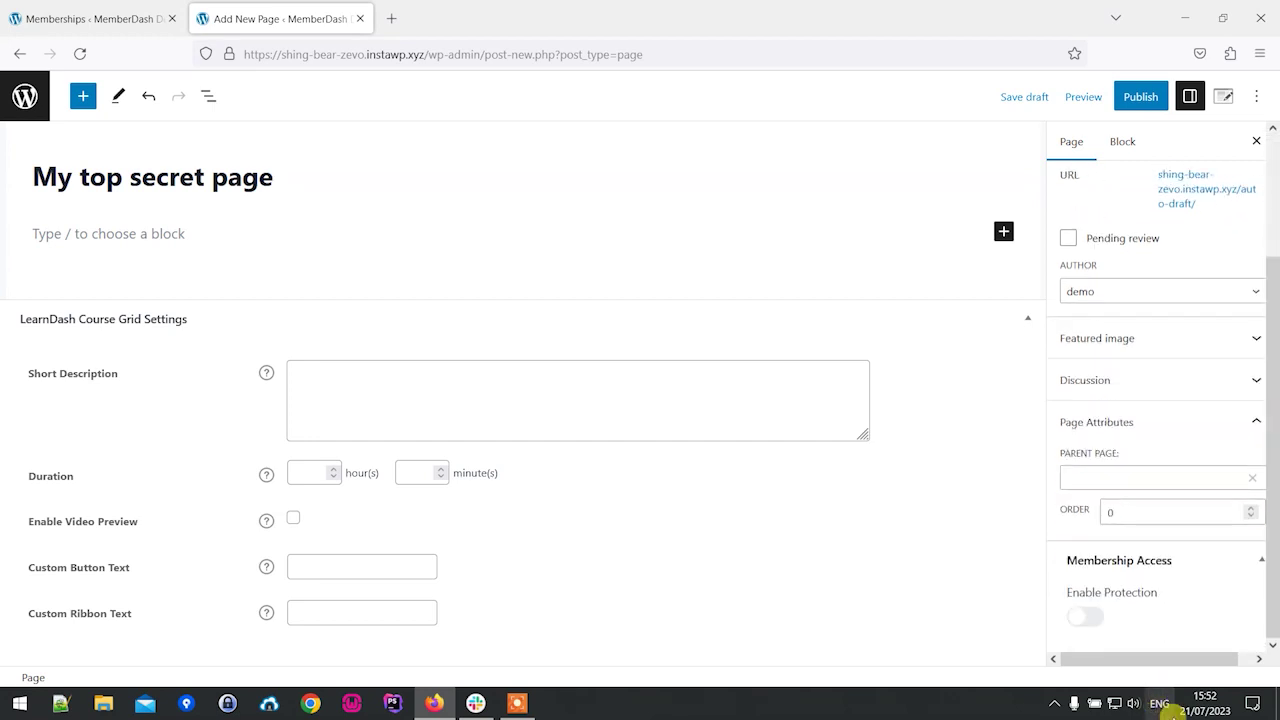
left_click(1087, 618)
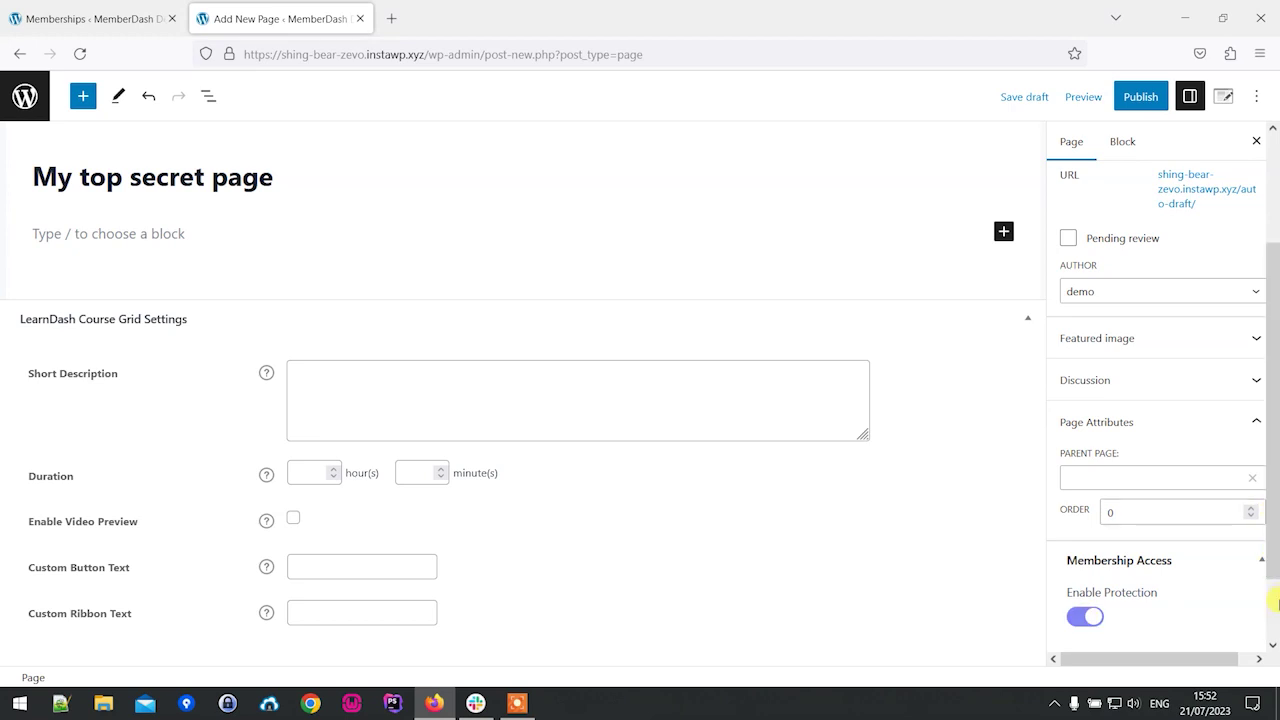
left_click(1274, 640)
left_click(1274, 640)
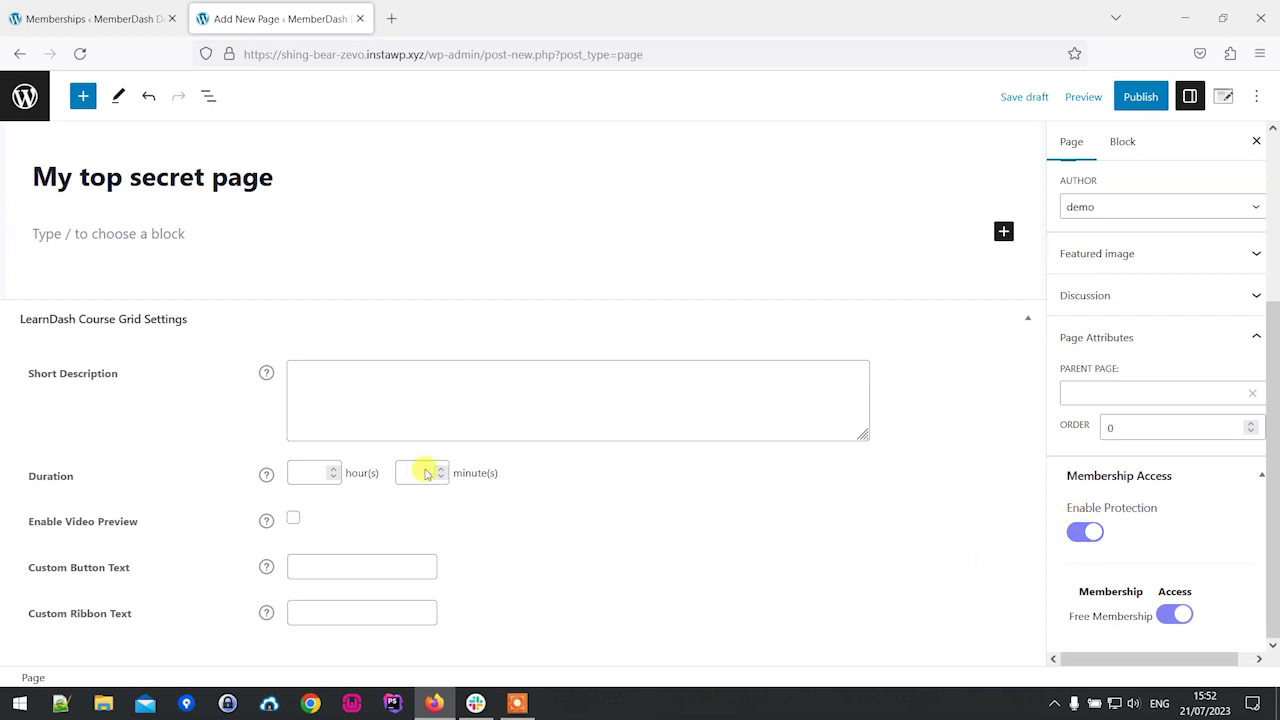
Switch membership protection for the page off and back on, keeping access enabled for Free Membership
left_click(1177, 616)
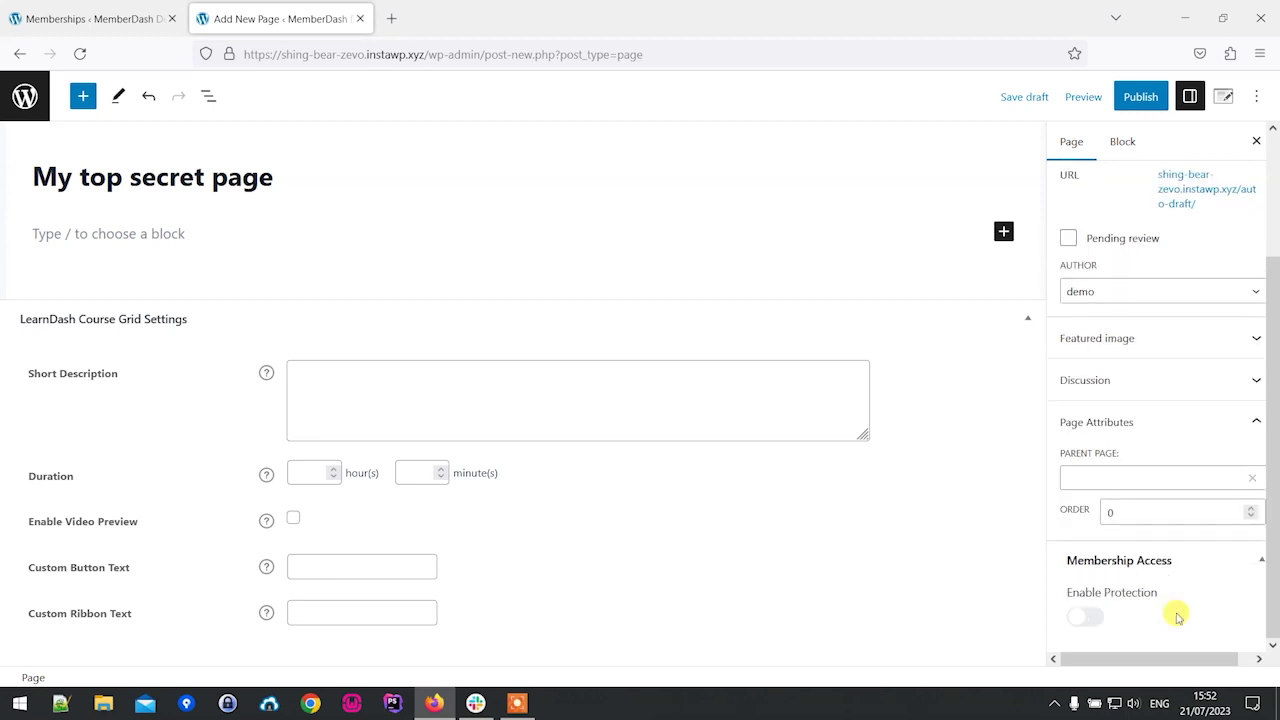
left_click(1084, 617)
left_click_drag(1266, 557, 1273, 622)
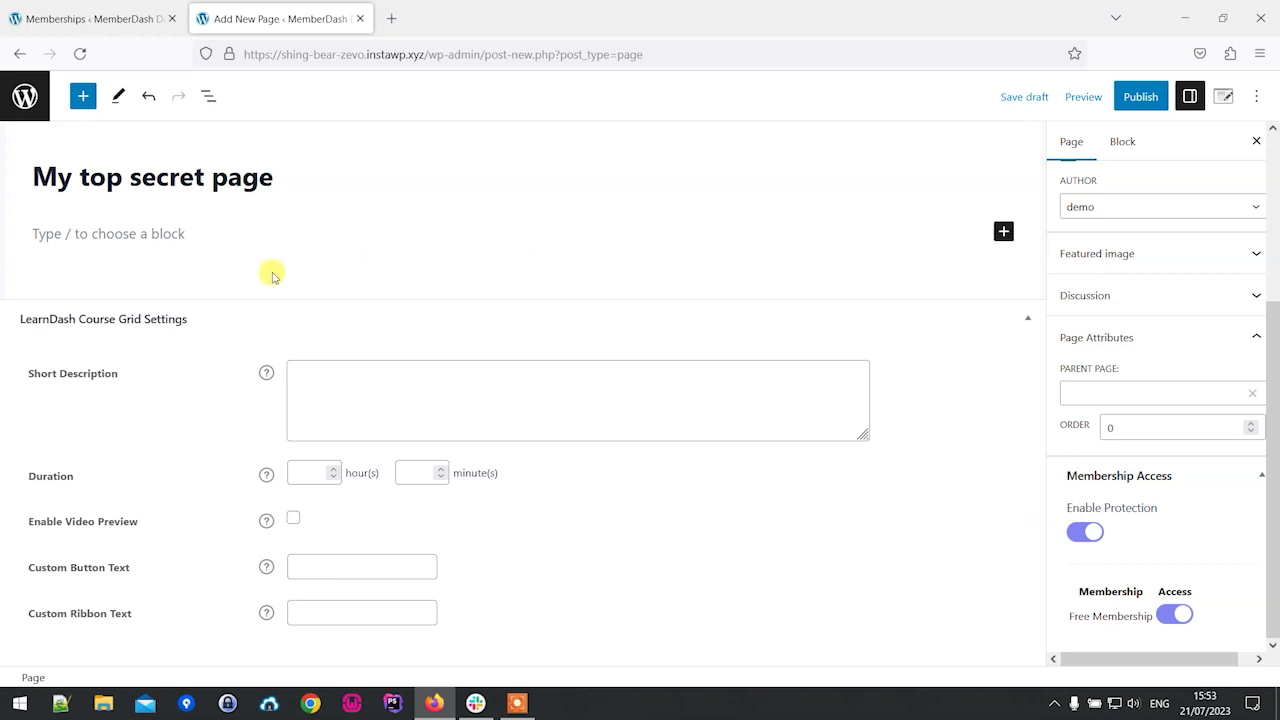
Discard the unsaved page by closing its browser tab and return to the Memberships list
left_click(227, 237)
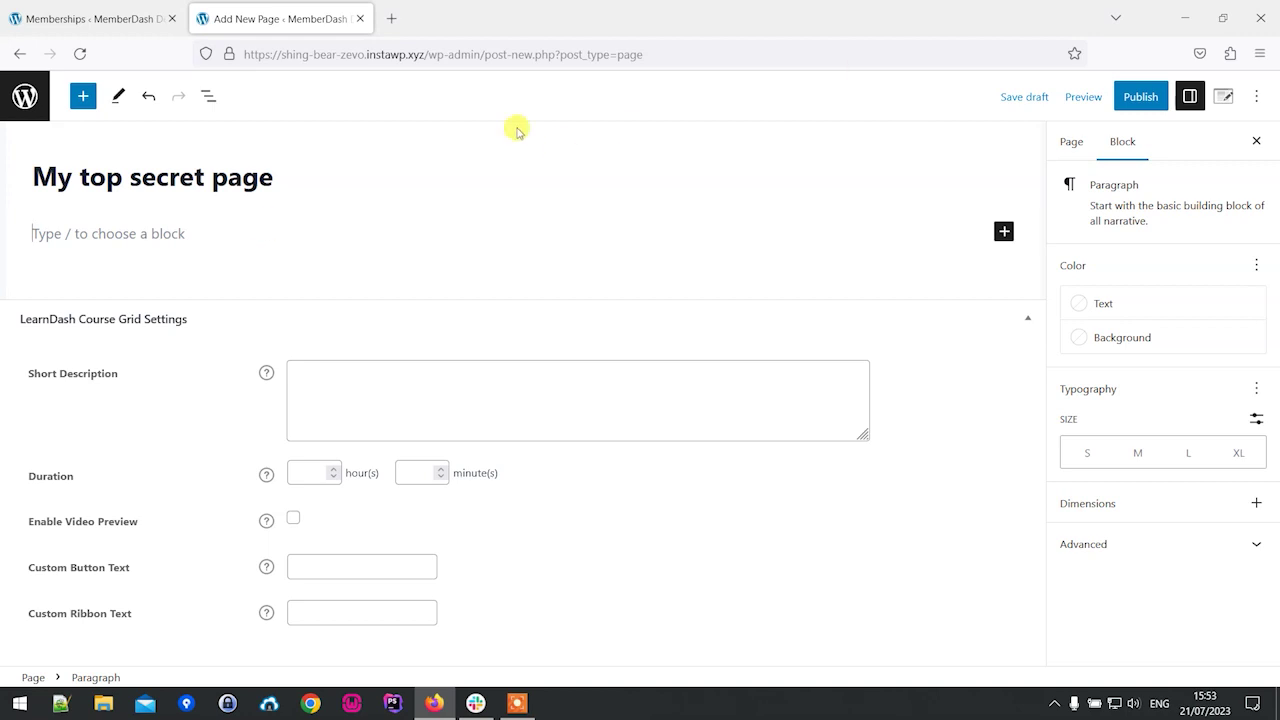
left_click(364, 20)
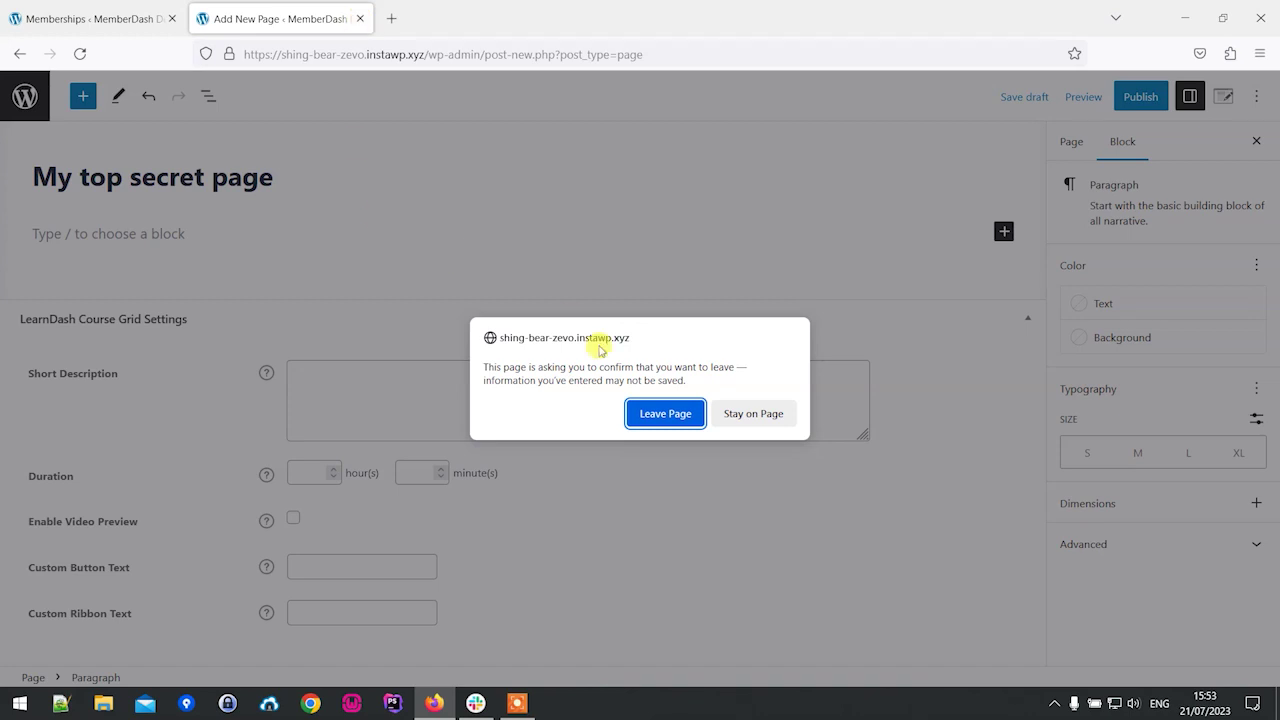
left_click(653, 413)
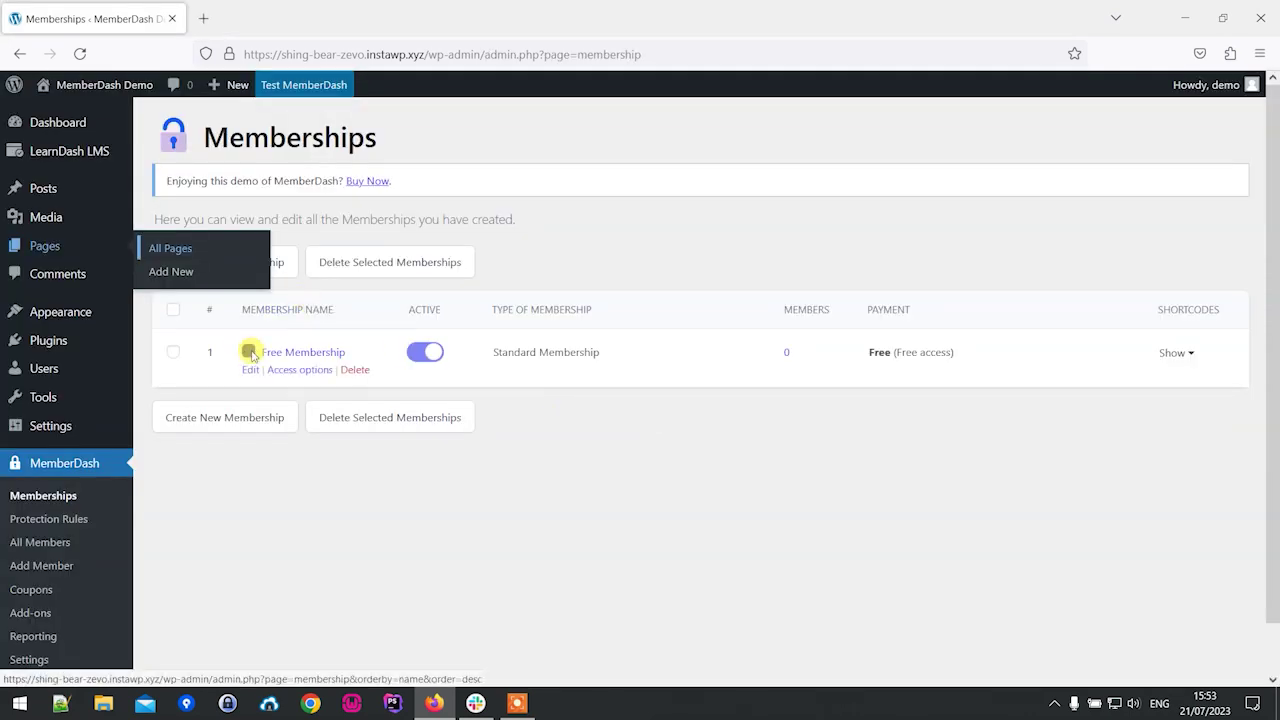
Open Free Membership for editing and review its details, including the available Mailchimp list choices
left_click(250, 370)
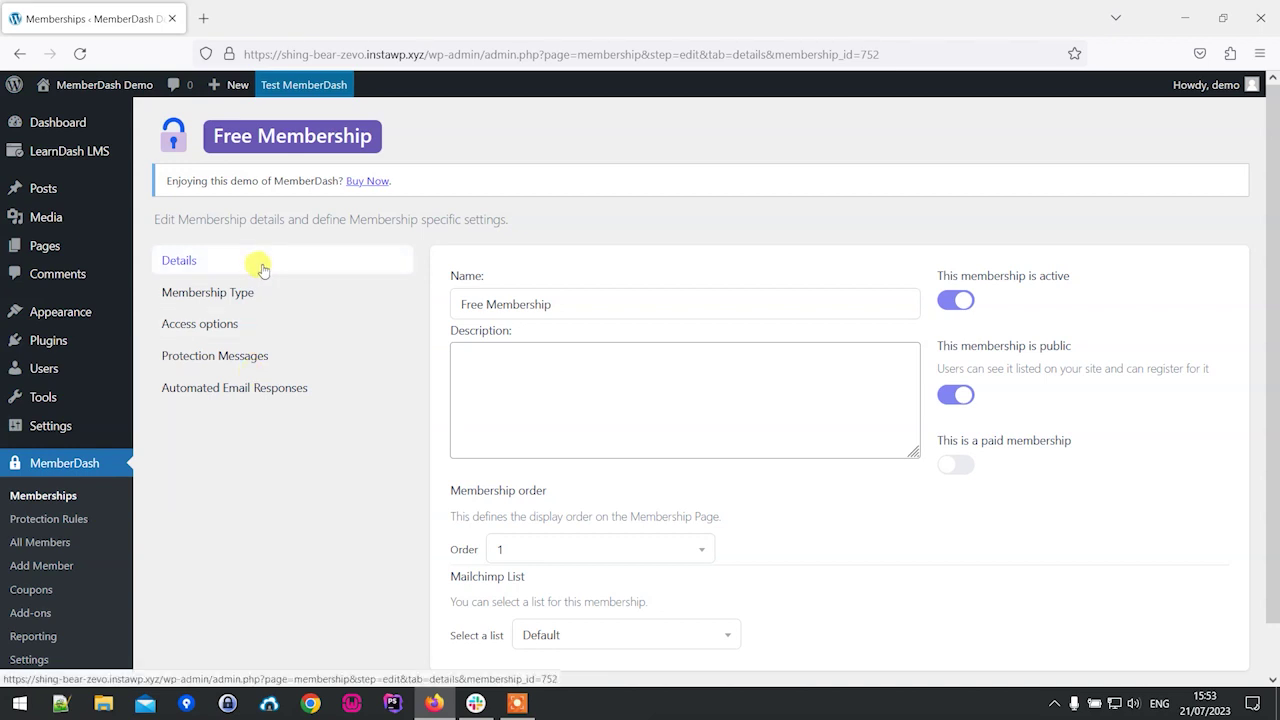
scroll(1273, 385, "down", 2)
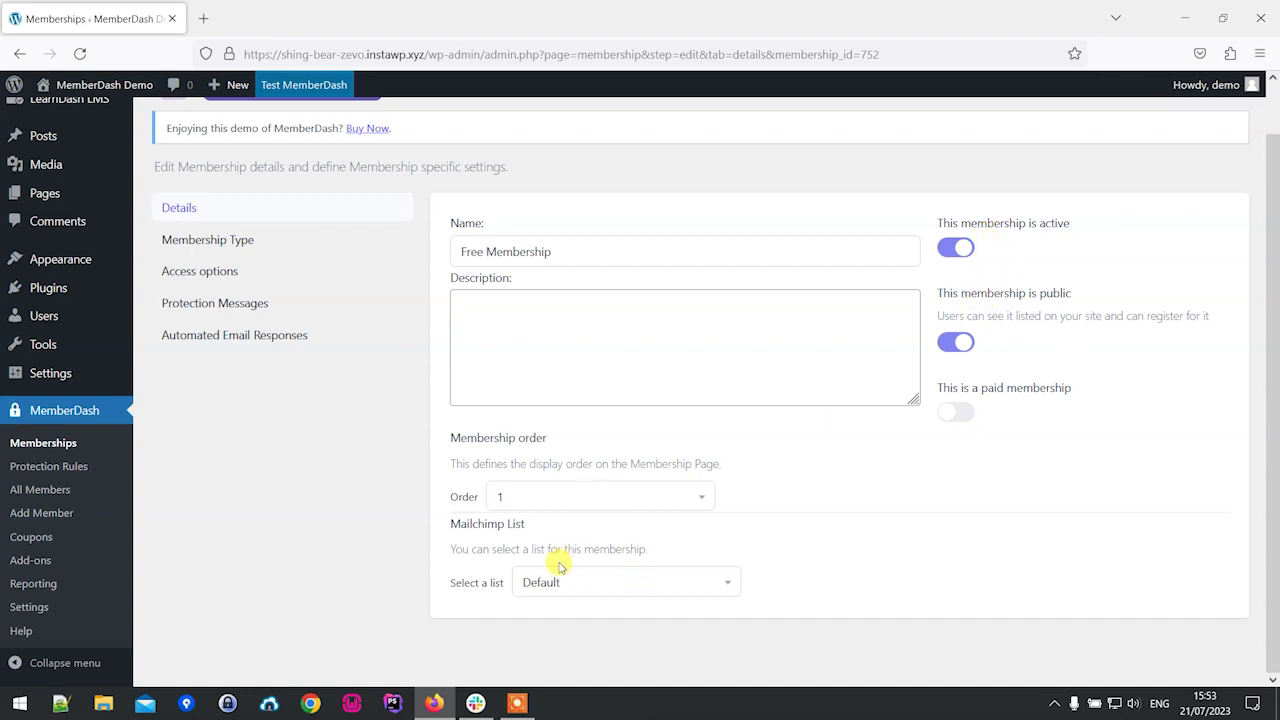
left_click(591, 580)
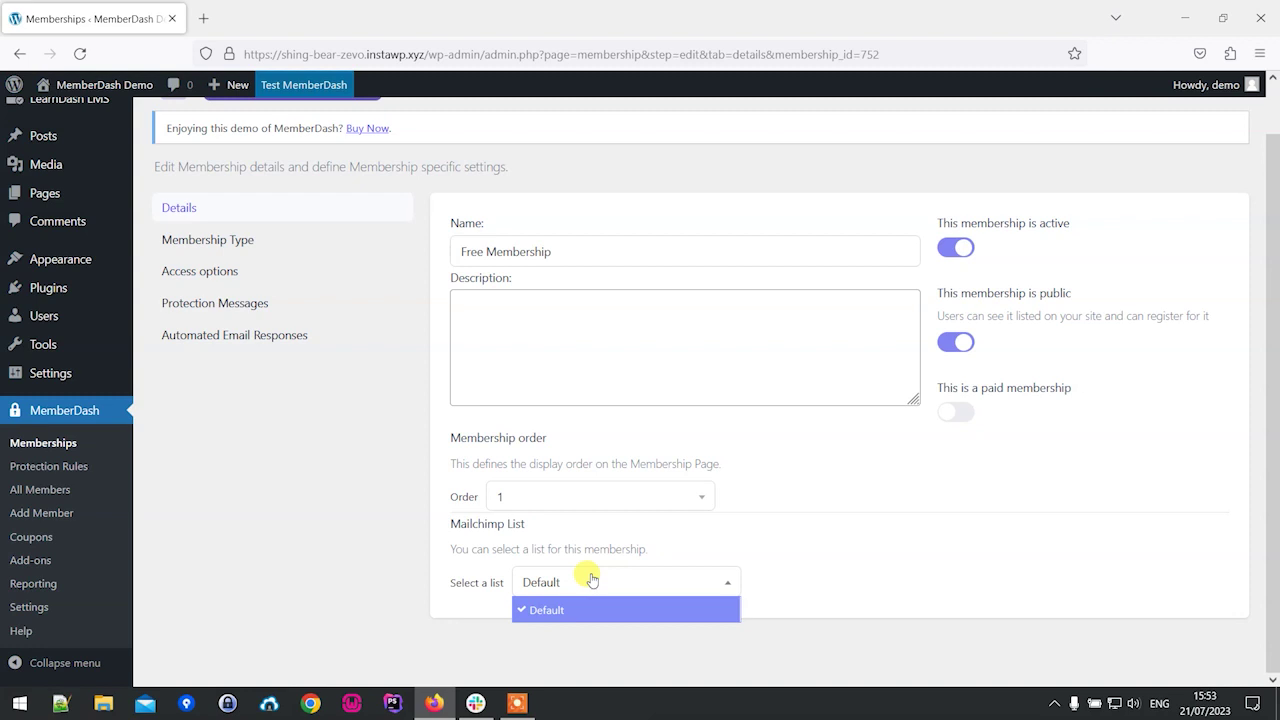
left_click(790, 584)
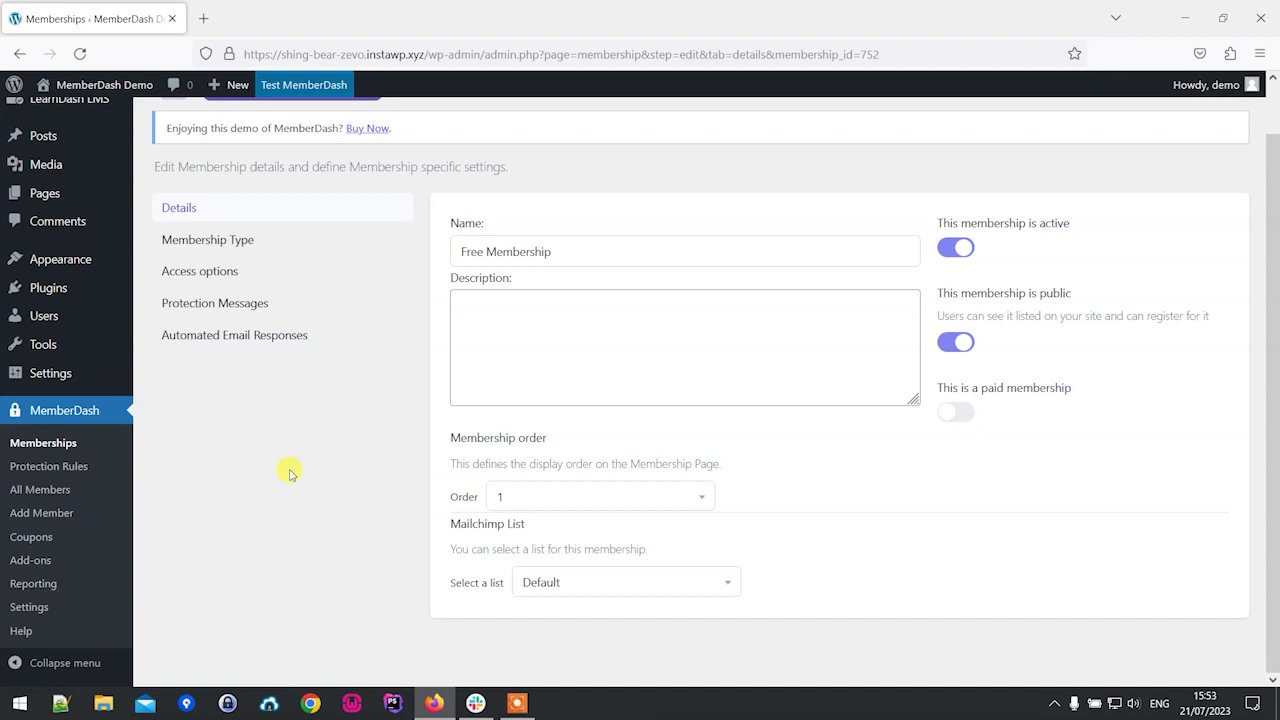
left_click(617, 587)
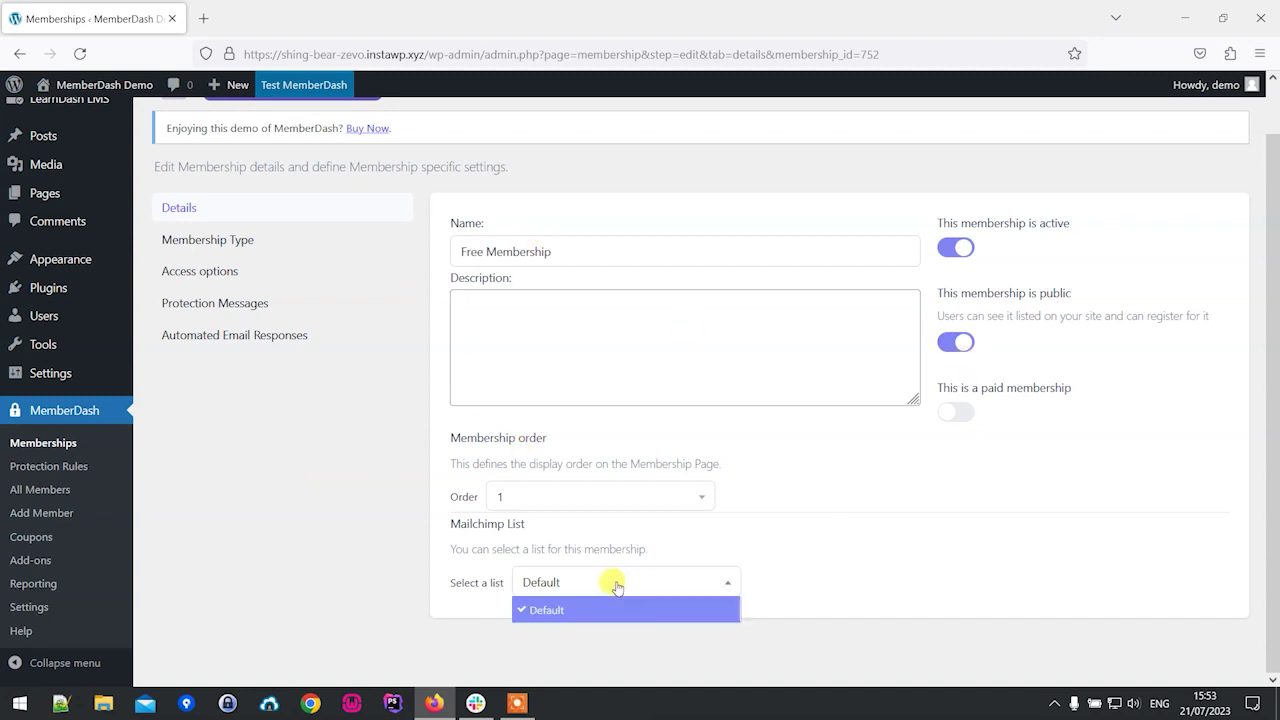
left_click(872, 584)
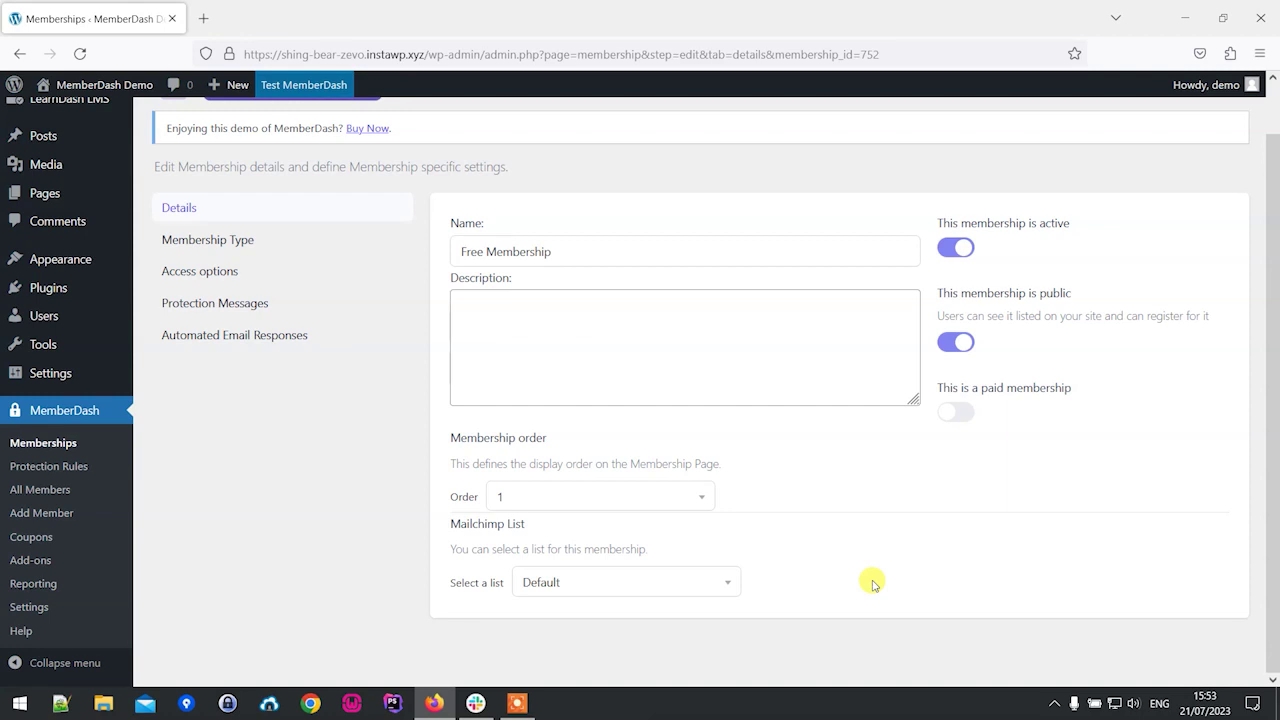
Review the membership type of Free Membership and the choices offered for its access structure
left_click(286, 249)
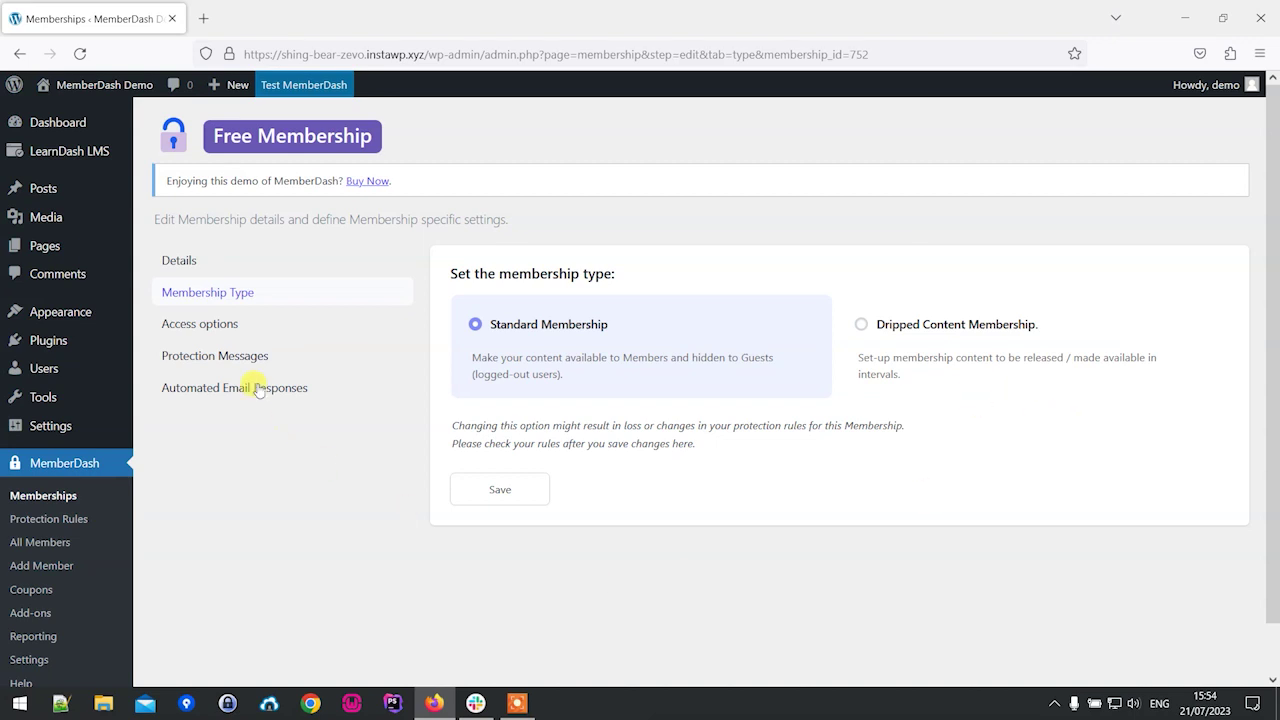
left_click(224, 324)
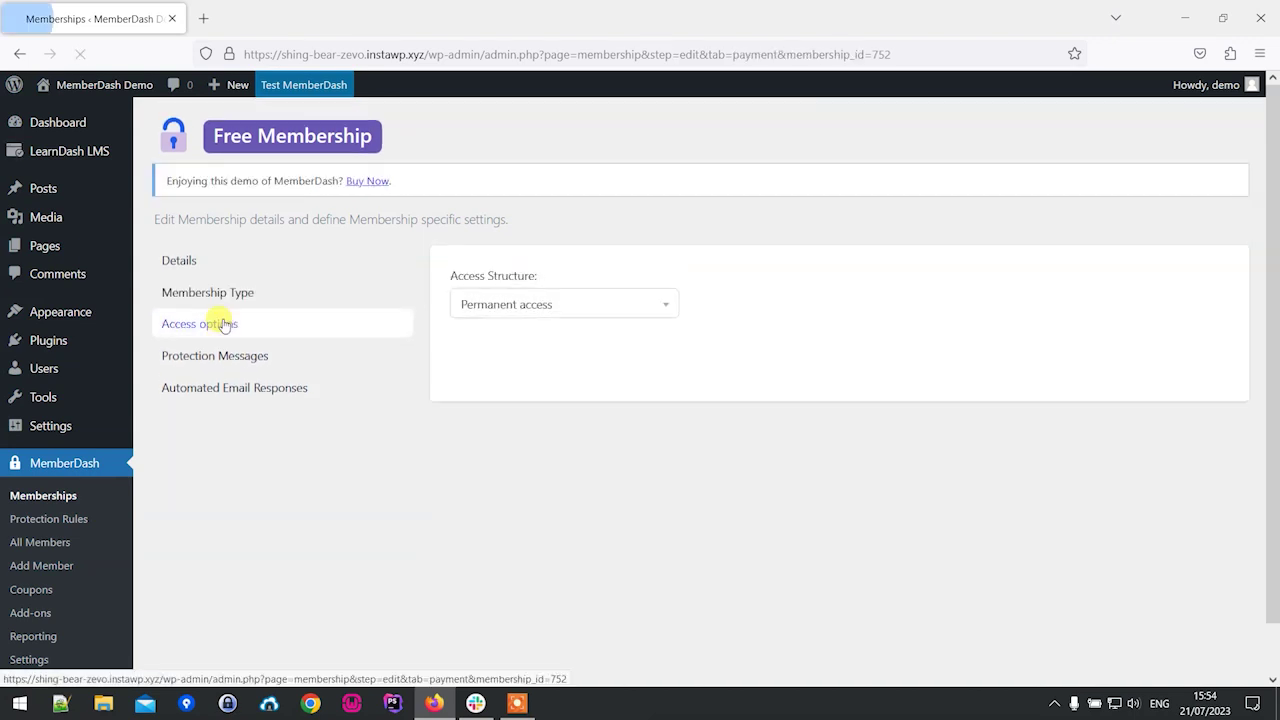
left_click(549, 320)
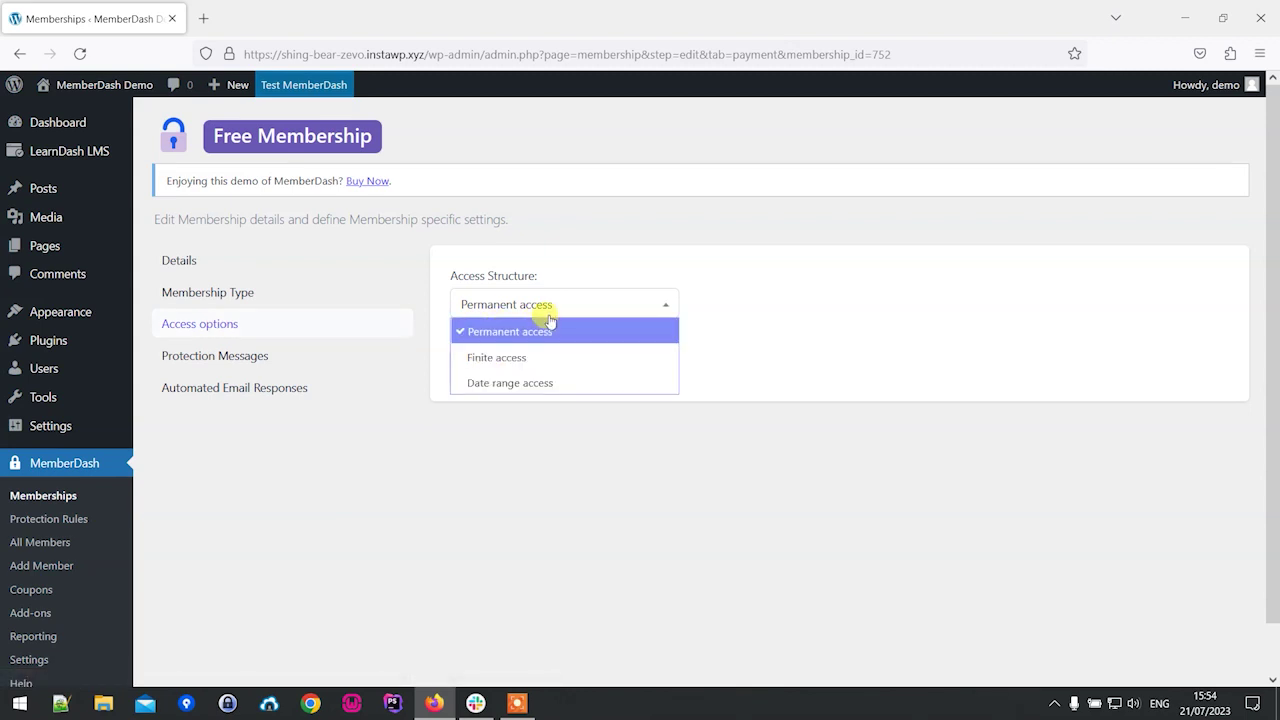
left_click(747, 309)
left_click(609, 296)
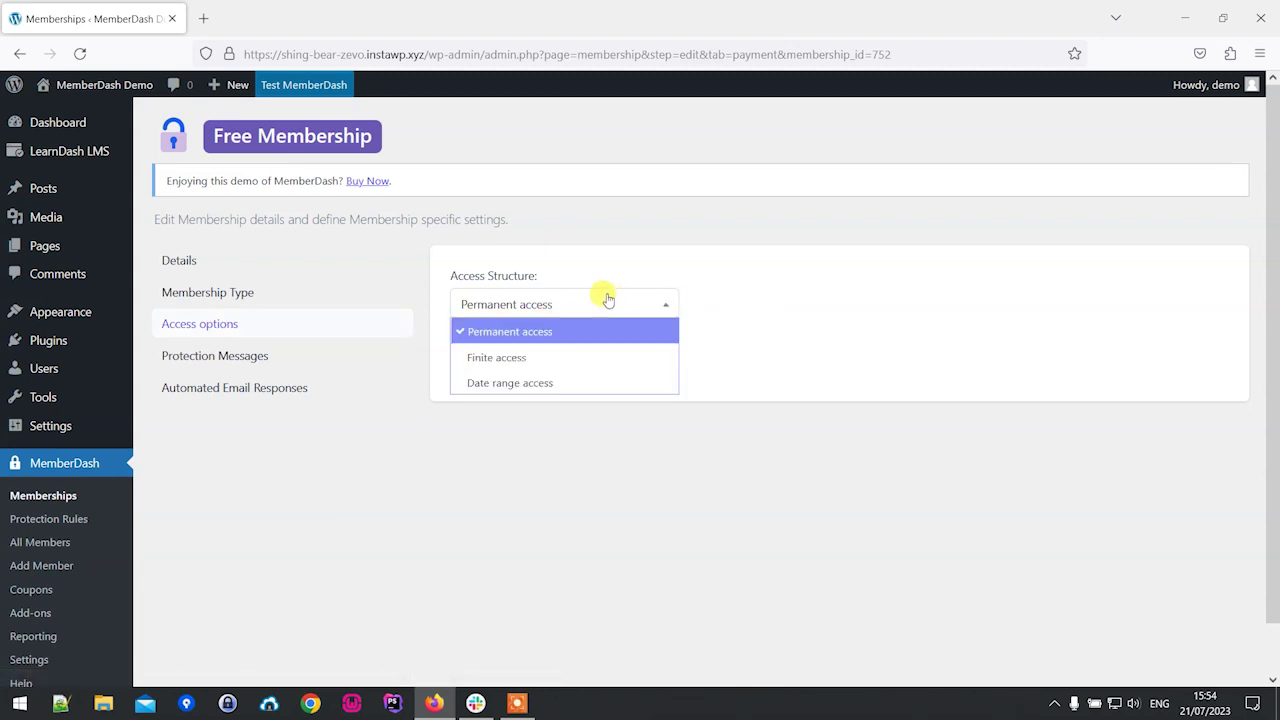
left_click(797, 342)
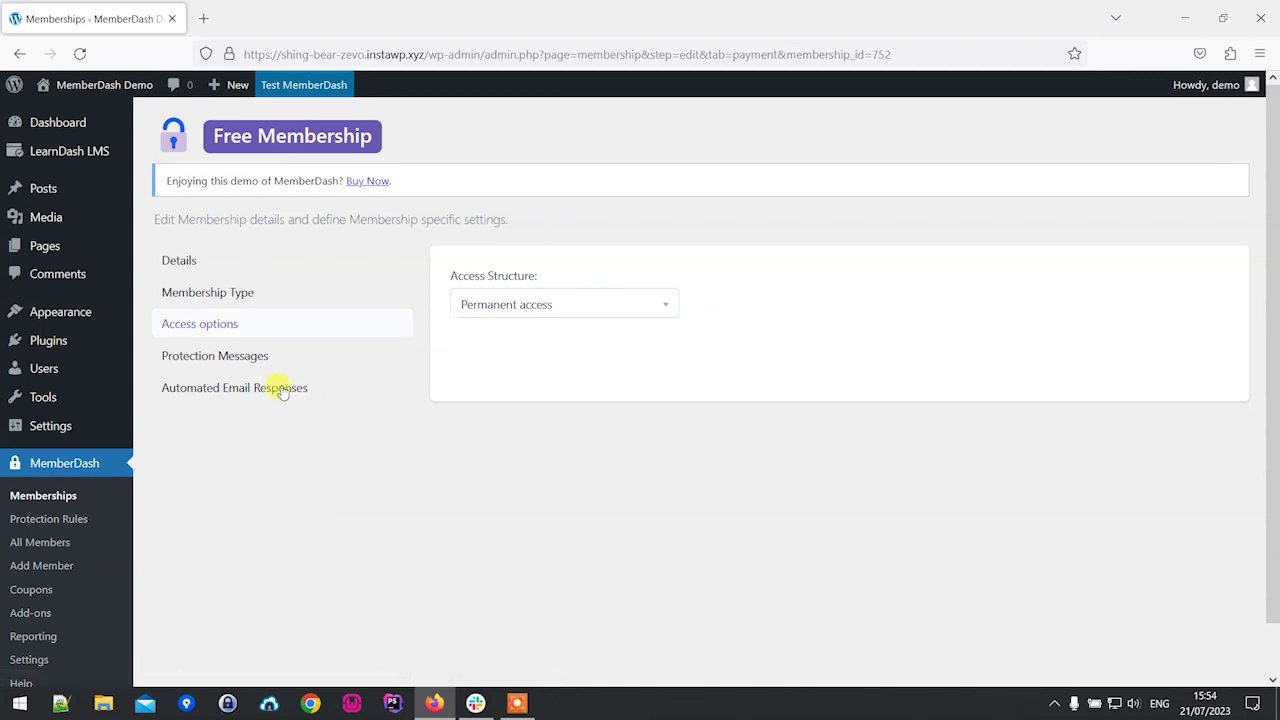
left_click(557, 301)
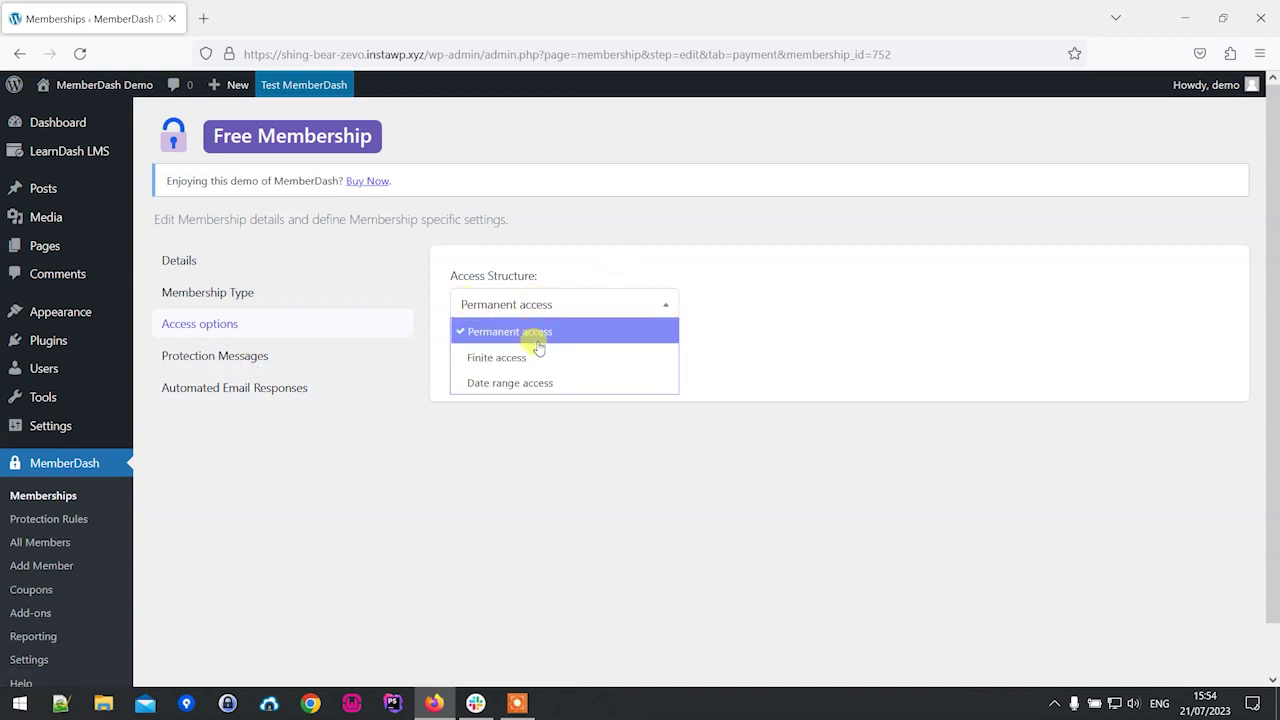
left_click(309, 428)
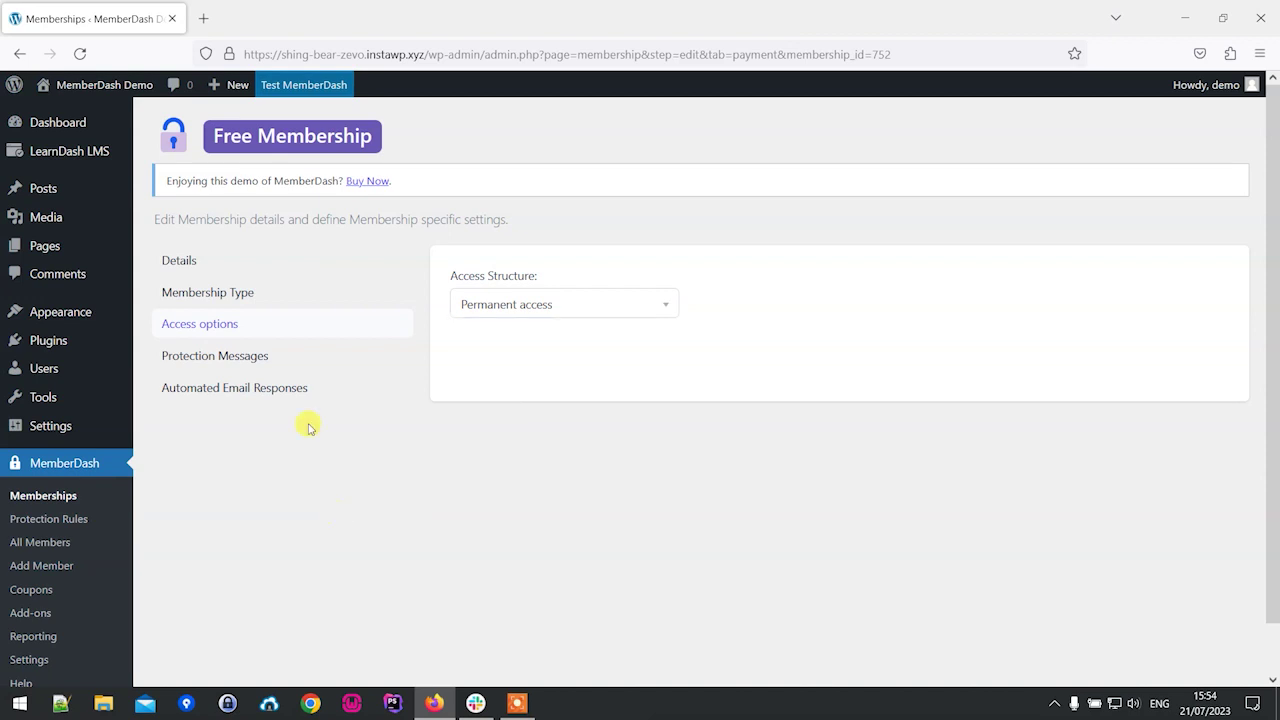
Review the protection messages of Free Membership, switching the content protection message to custom and back to default
left_click(248, 357)
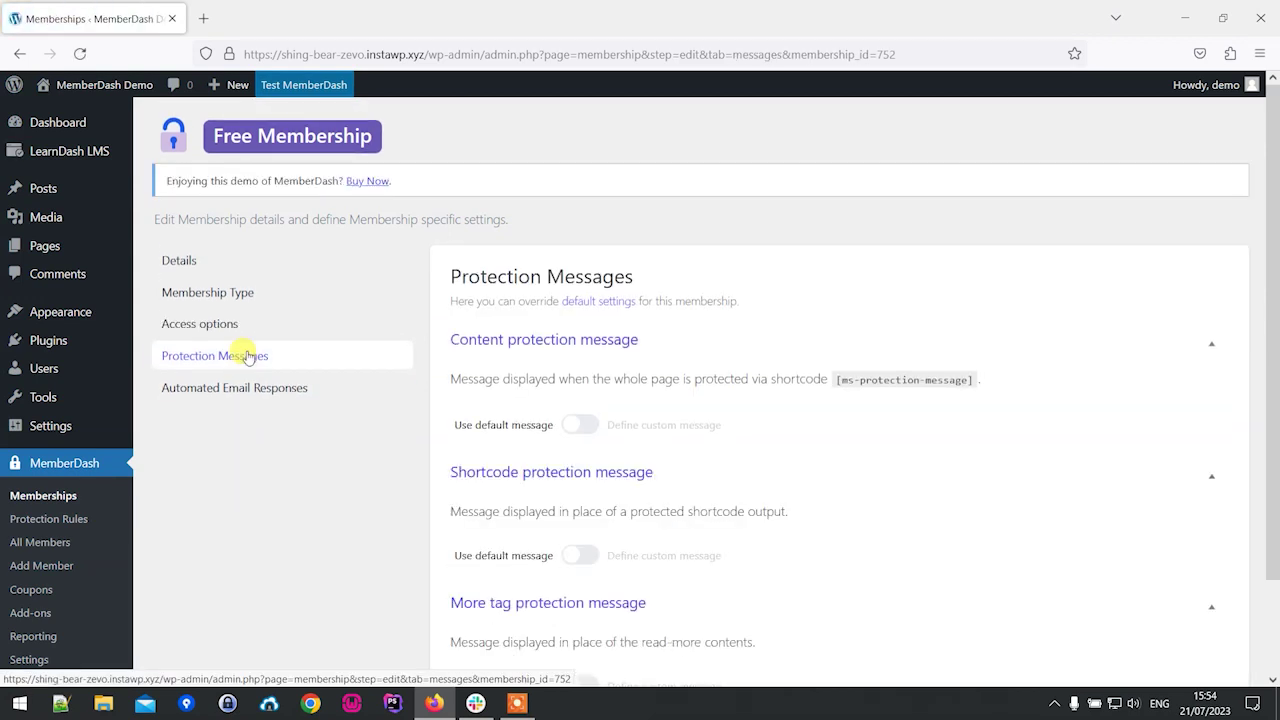
left_click_drag(1275, 274, 1276, 398)
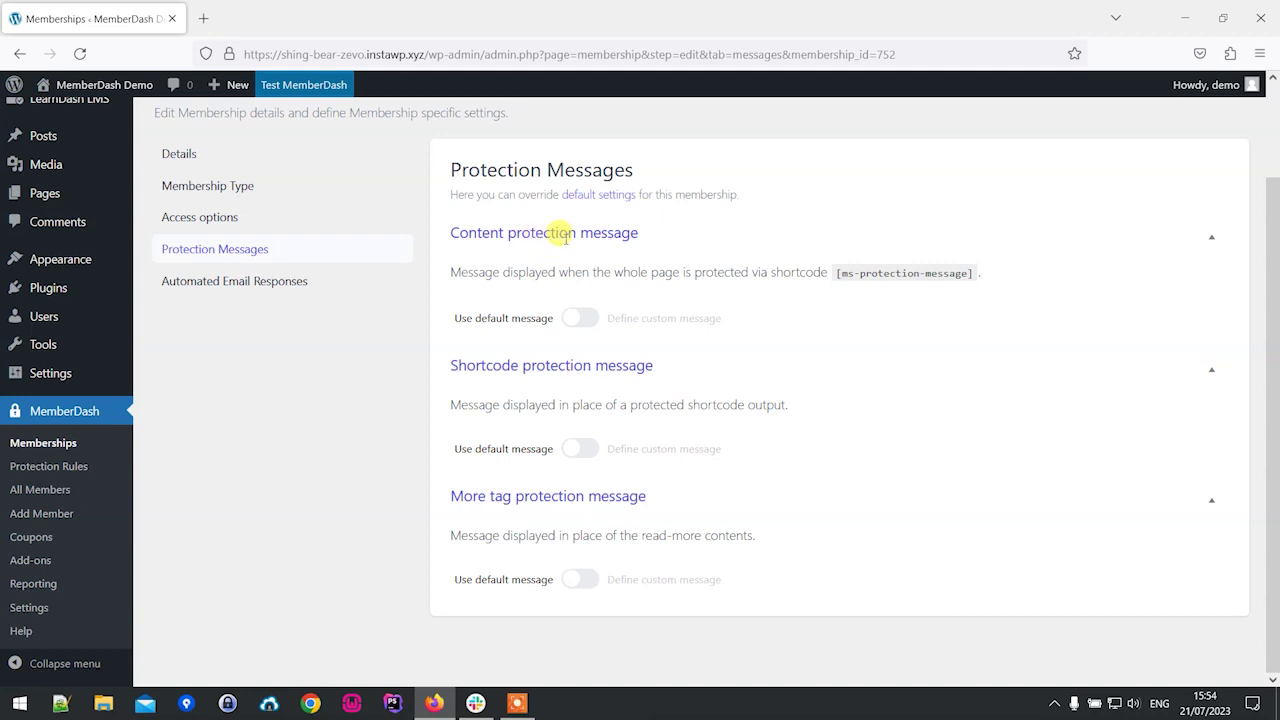
left_click(581, 318)
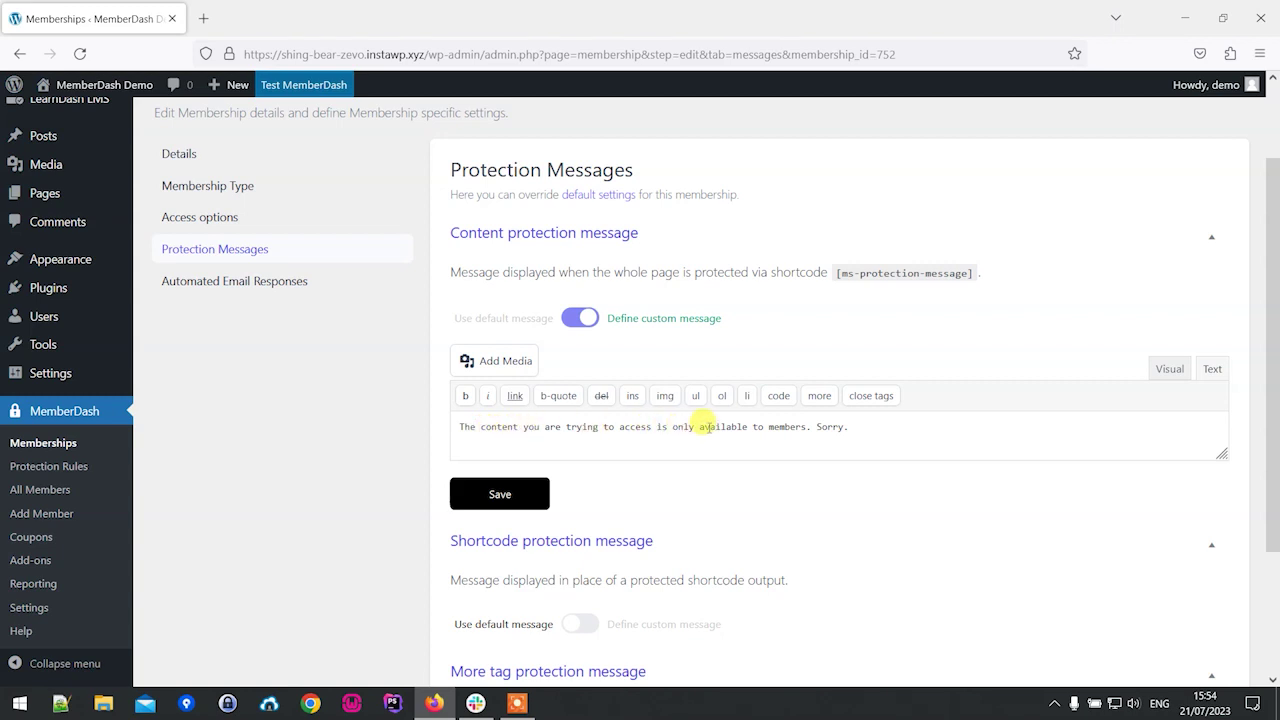
left_click(580, 318)
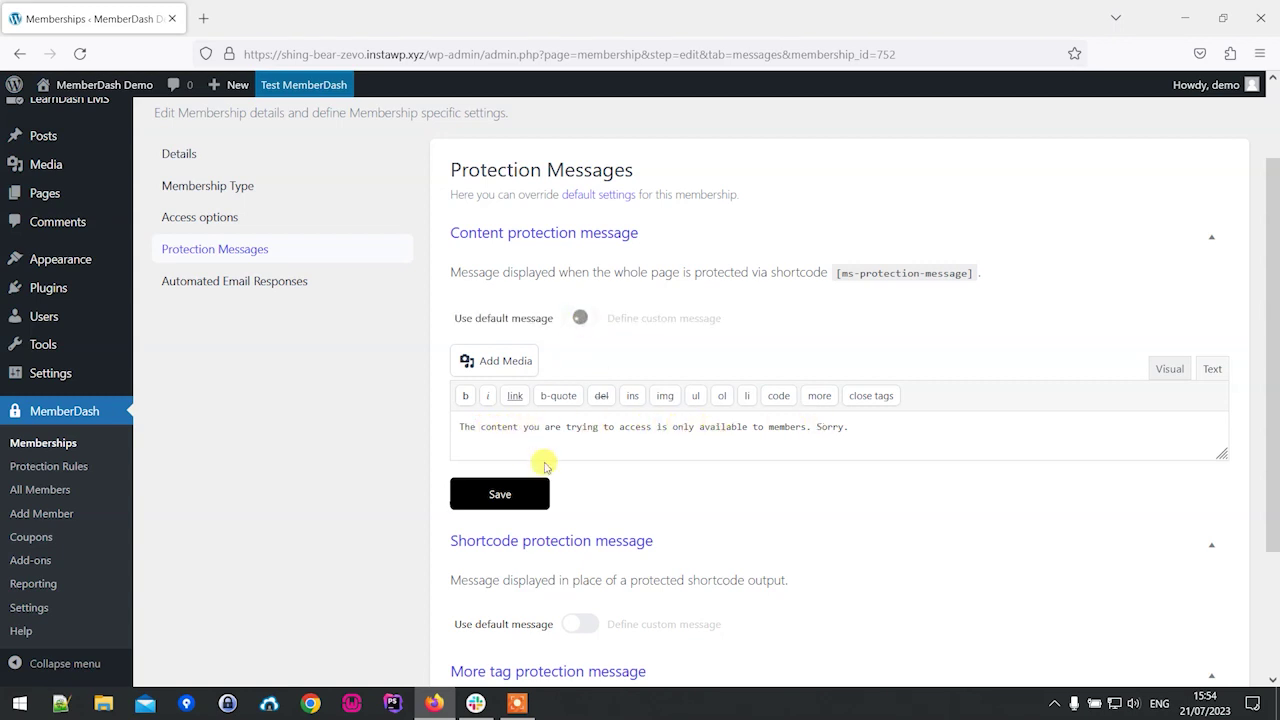
Check which email templates are available in the automated email responses of Free Membership
left_click(278, 283)
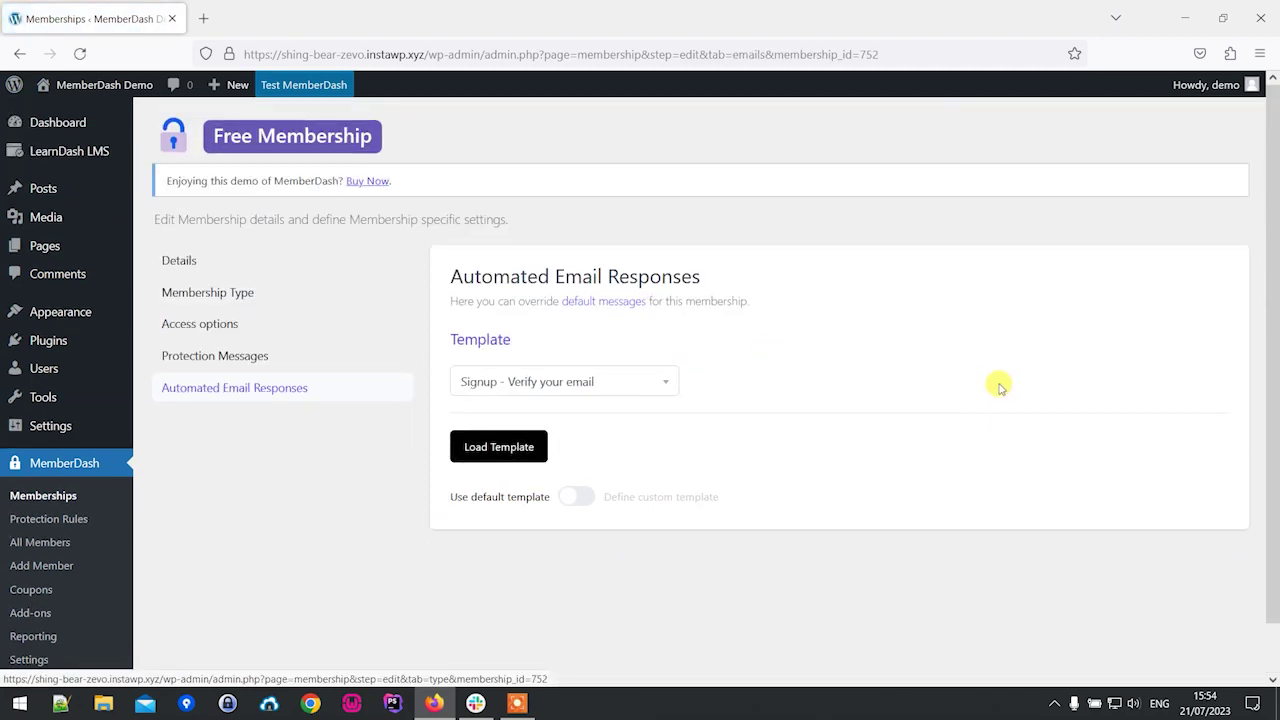
left_click(631, 376)
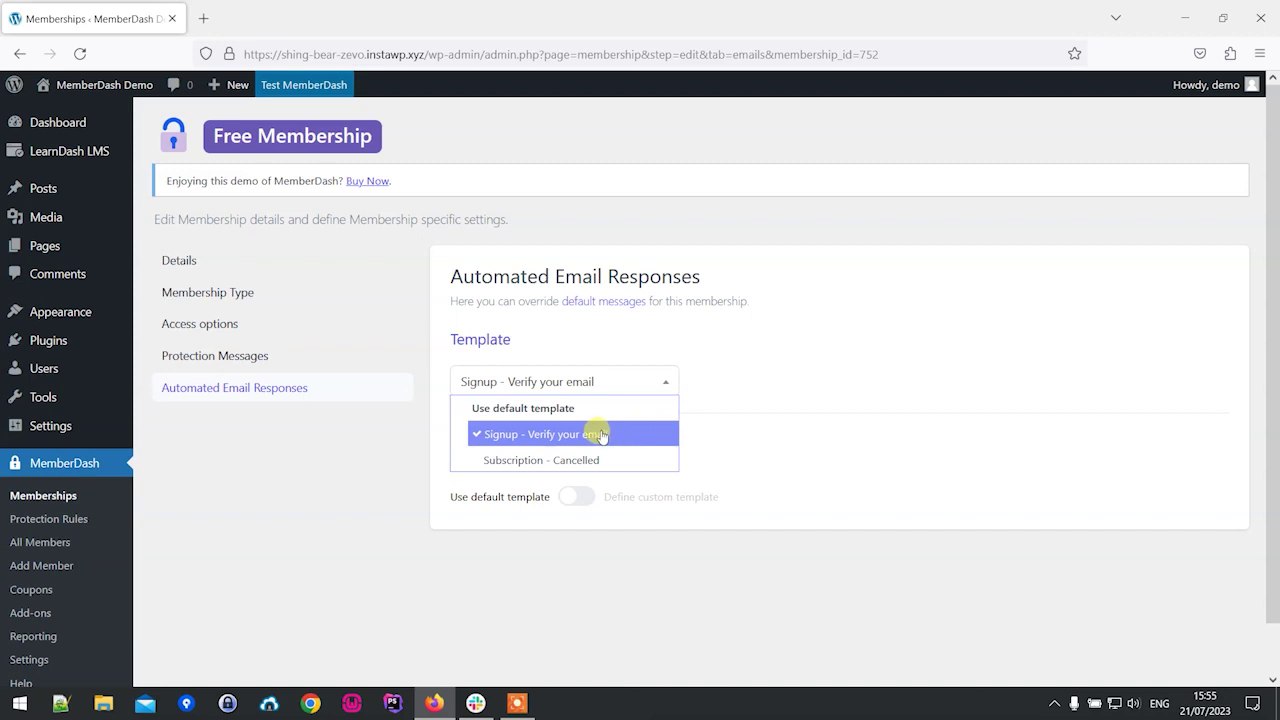
left_click(592, 460)
left_click(313, 498)
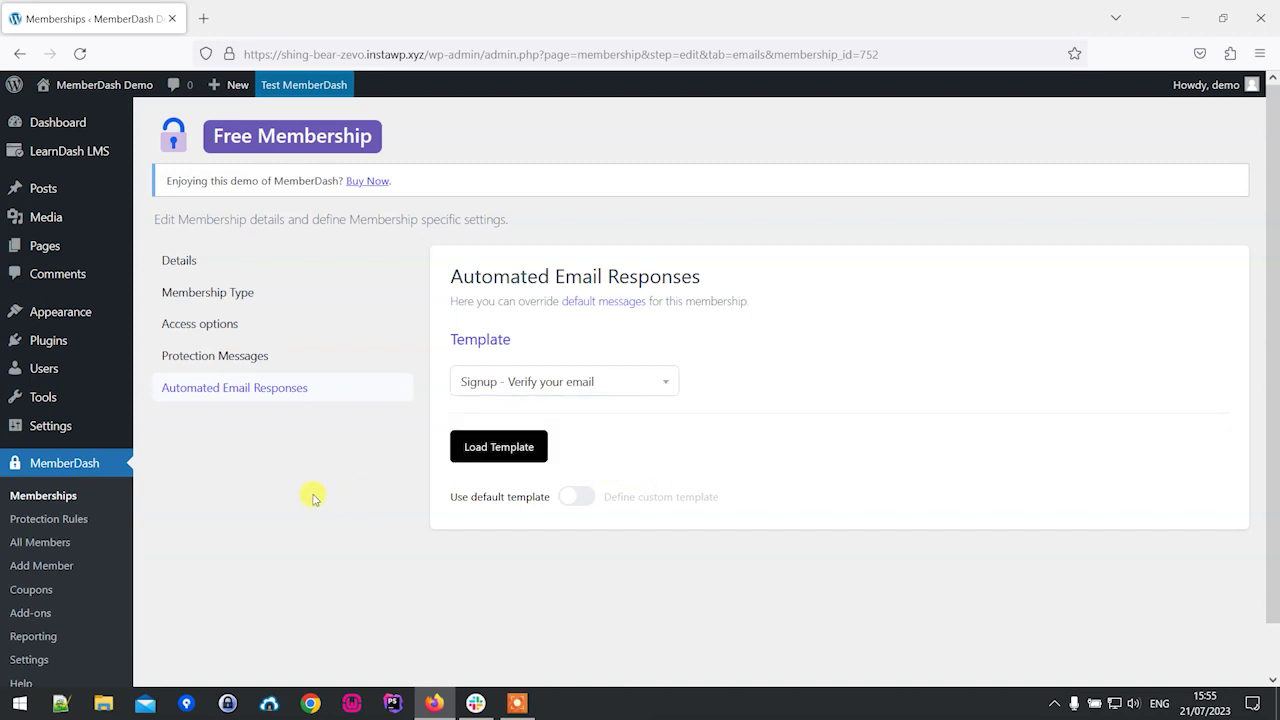
Create a new Standard Membership named "Paid Membership", mark it as a paid membership and continue to its payment setup
left_click(58, 496)
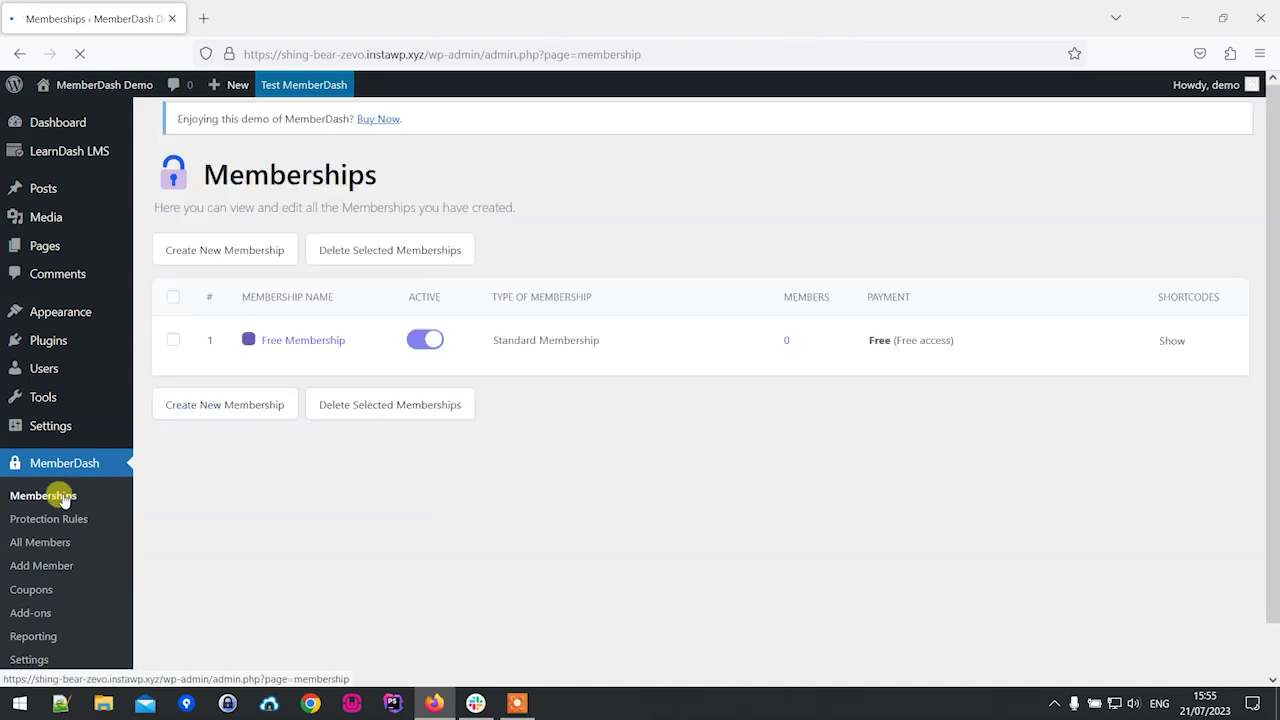
left_click(258, 420)
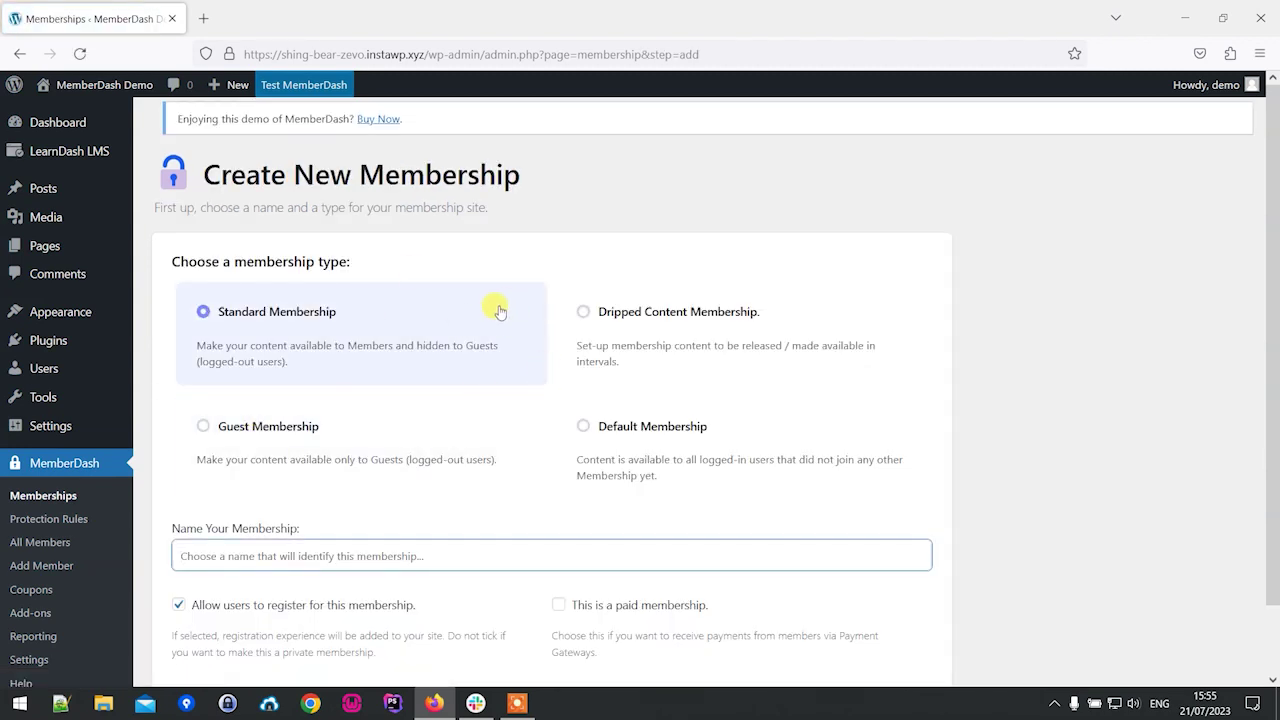
left_click_drag(1274, 288, 1275, 372)
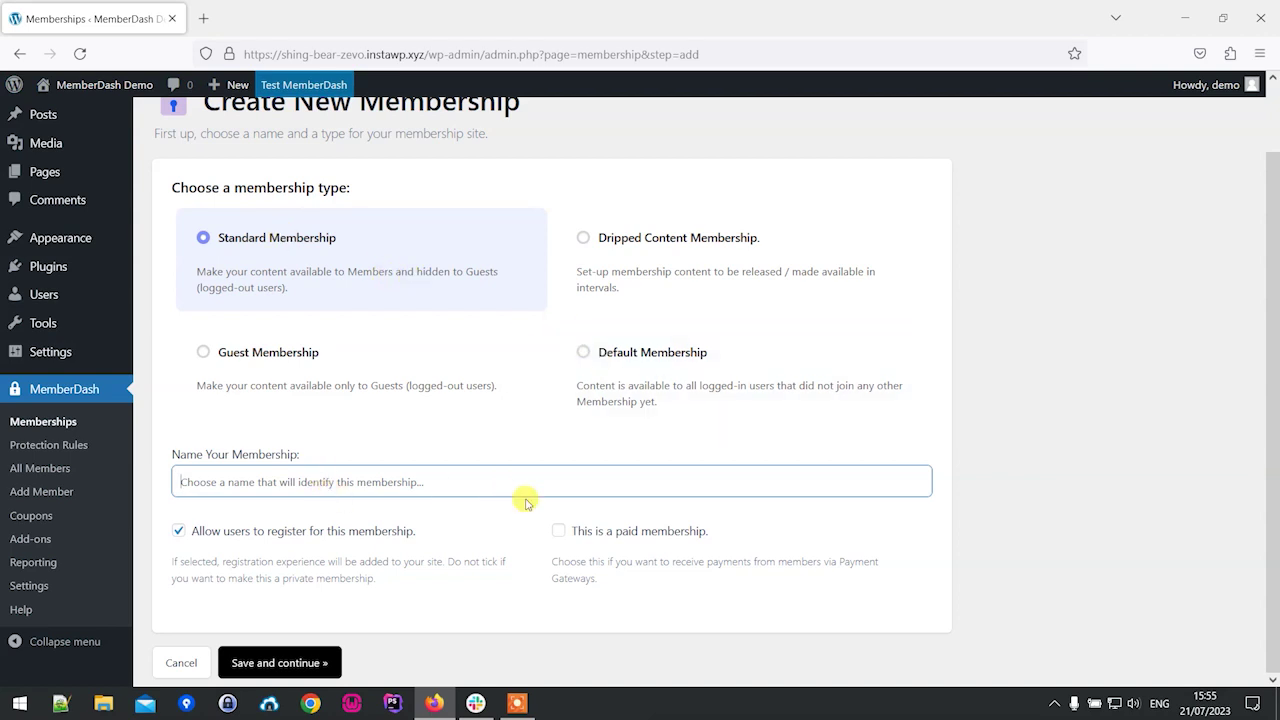
type("Paid Membership")
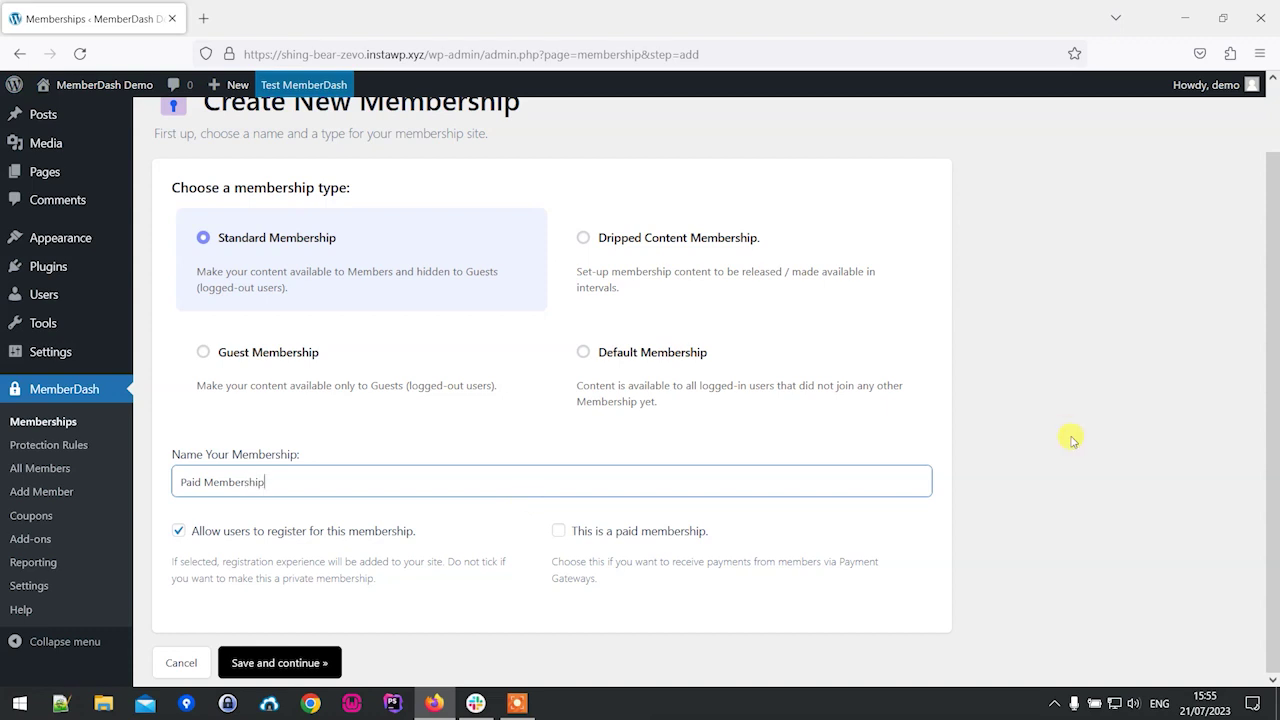
left_click(561, 533)
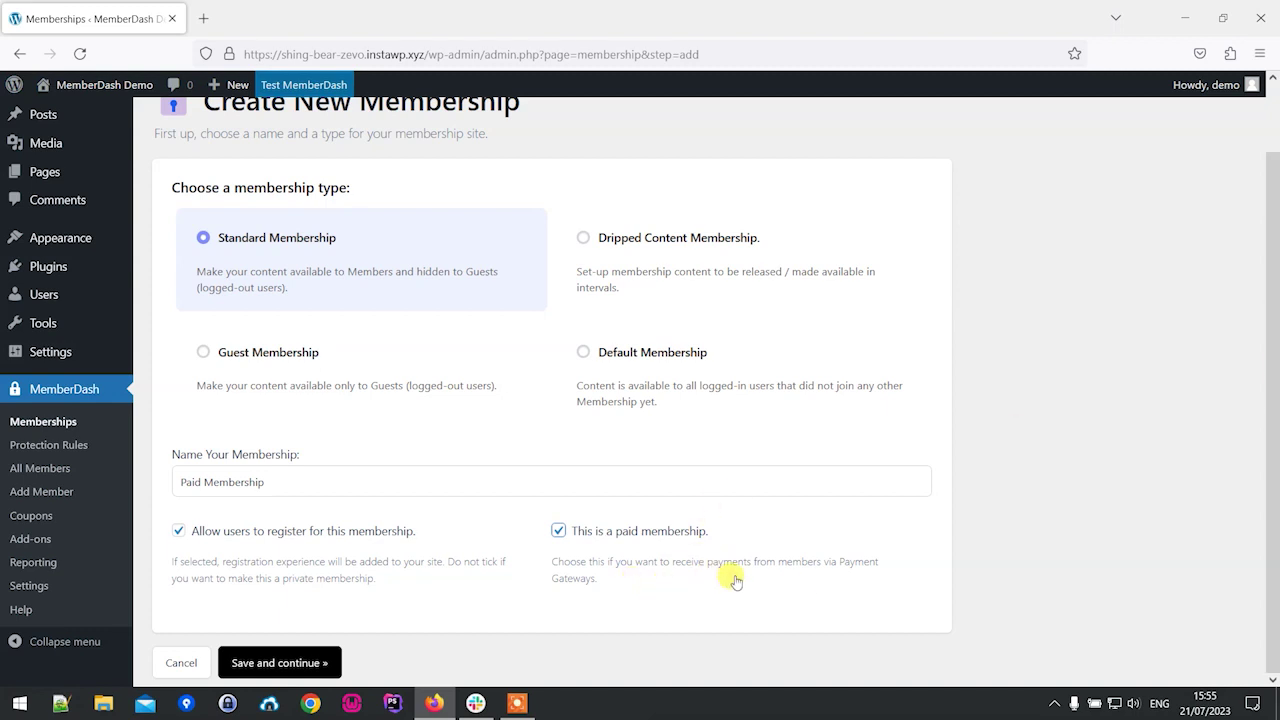
left_click(289, 665)
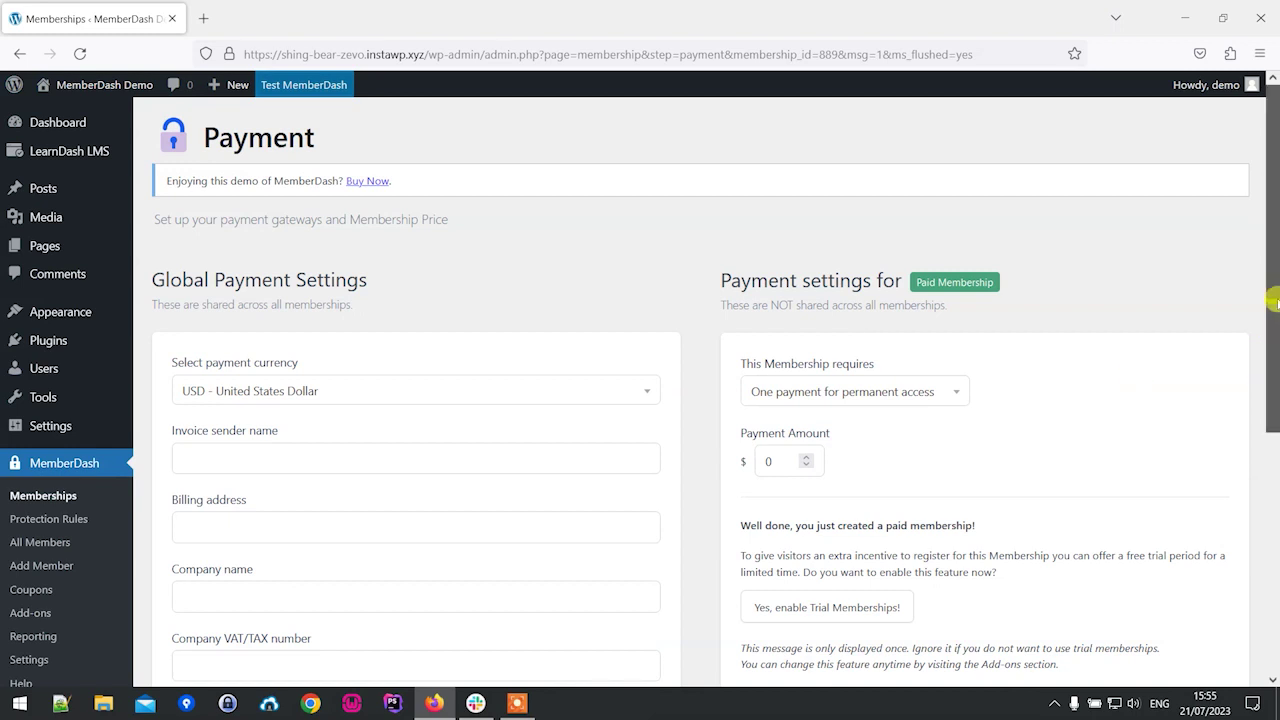
Look over the global payment settings and gateways, and set Paid Membership to require recurring payments
left_click_drag(1274, 299, 1273, 390)
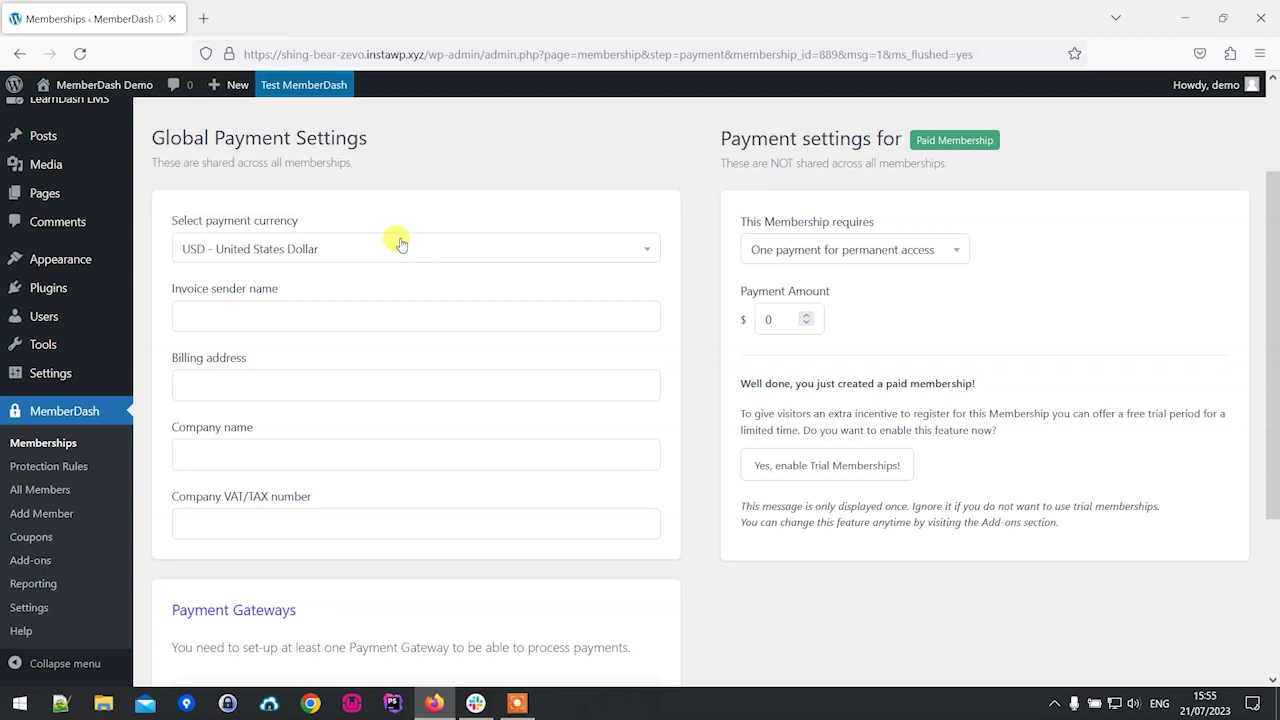
scroll(1271, 397, "down", 3)
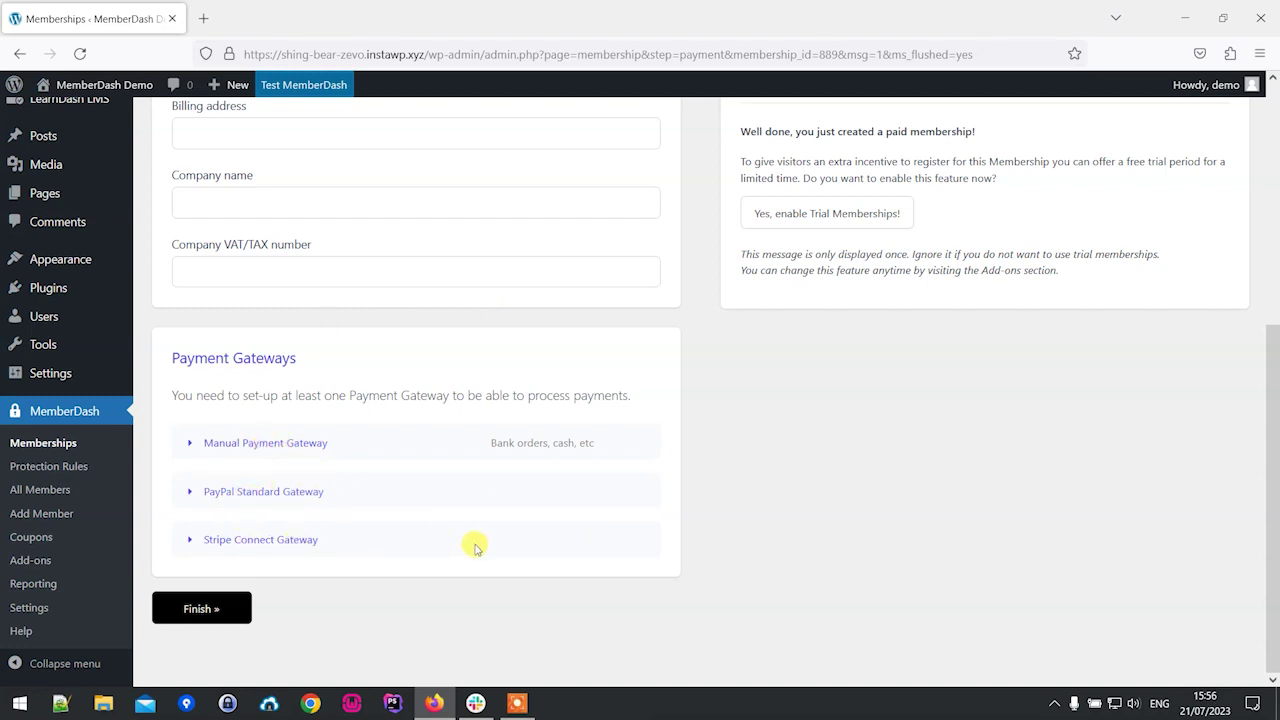
left_click_drag(1275, 522, 1274, 320)
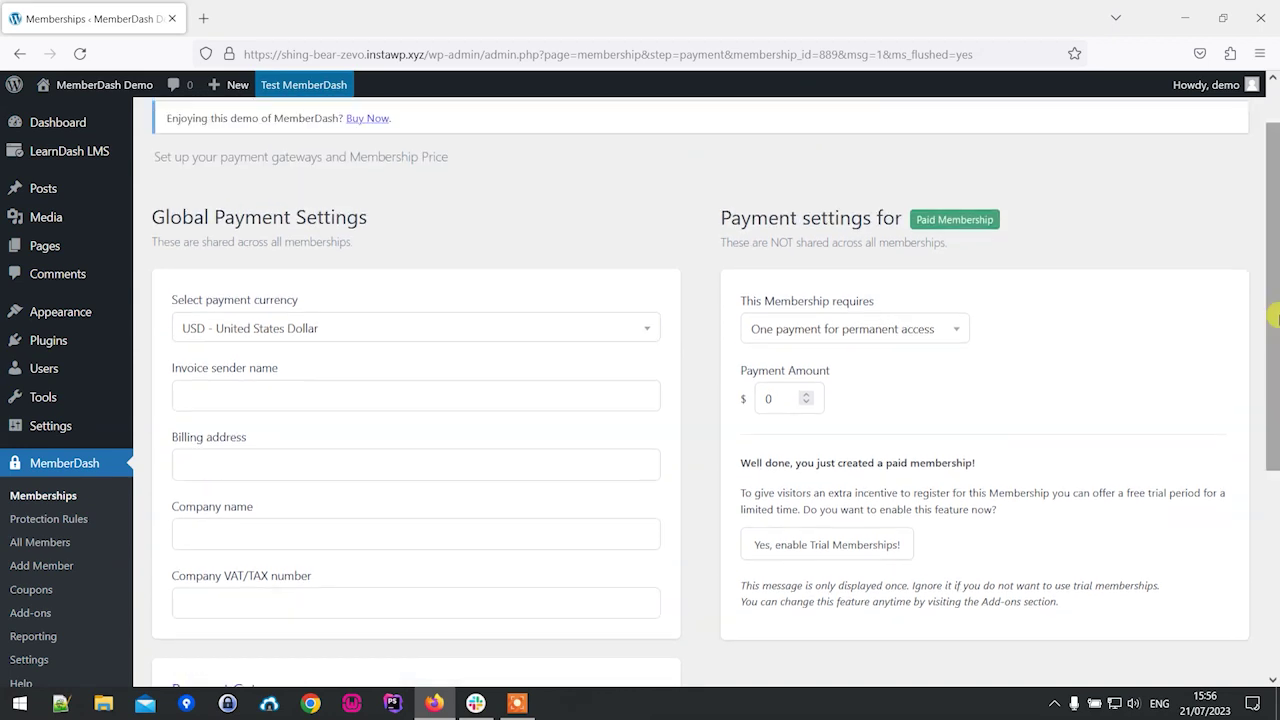
left_click(912, 333)
left_click(862, 436)
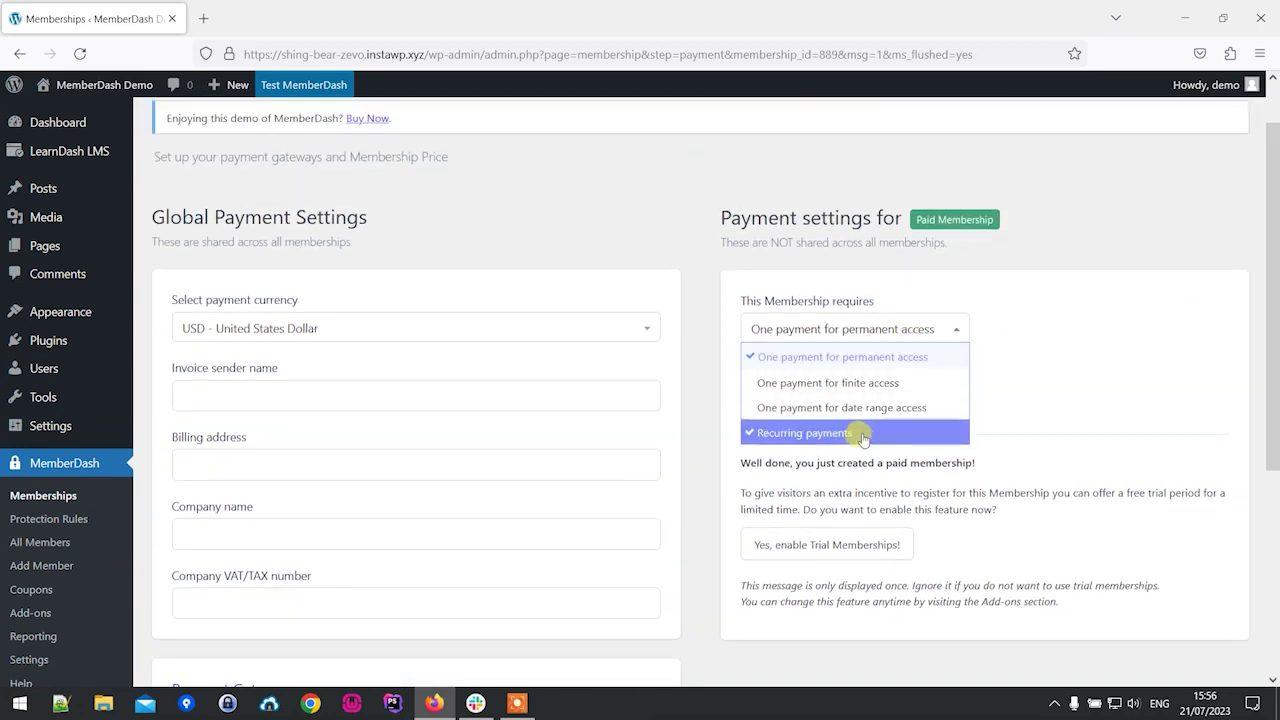
Set Paid Membership to require recurring payments with a payment amount of $50
left_click(872, 360)
left_click(905, 329)
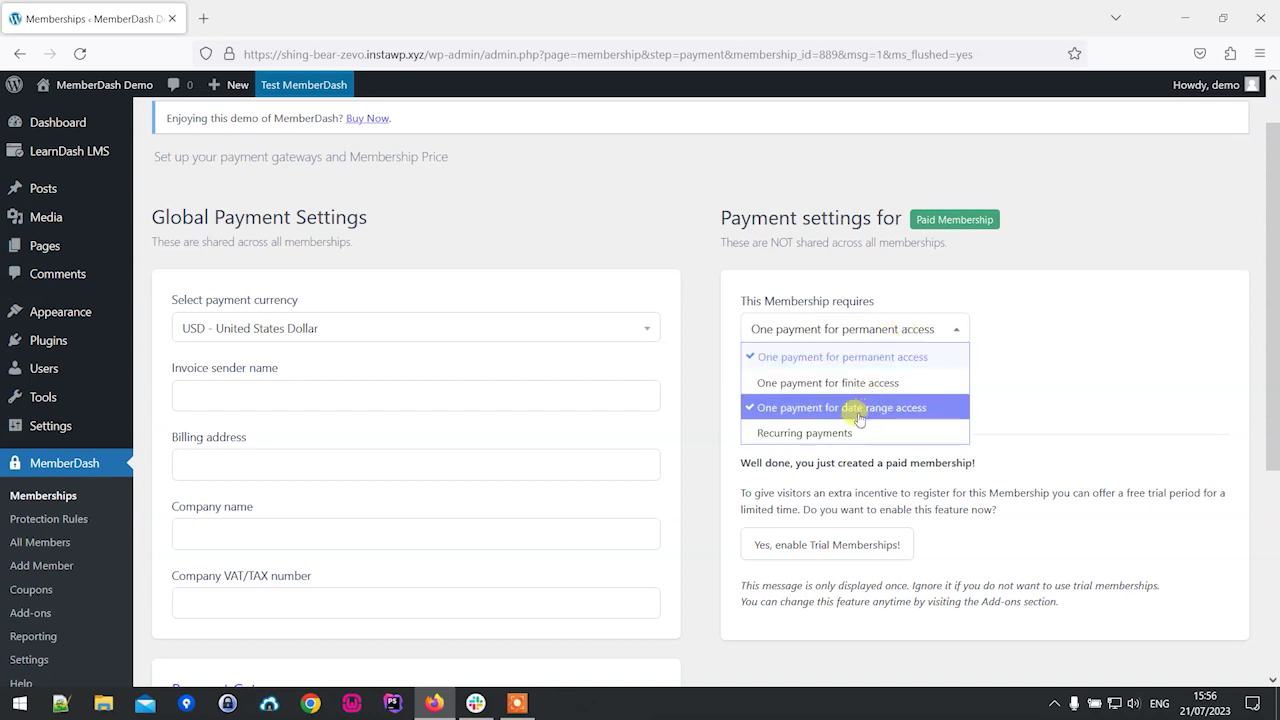
left_click(850, 431)
left_click_drag(774, 399, 713, 398)
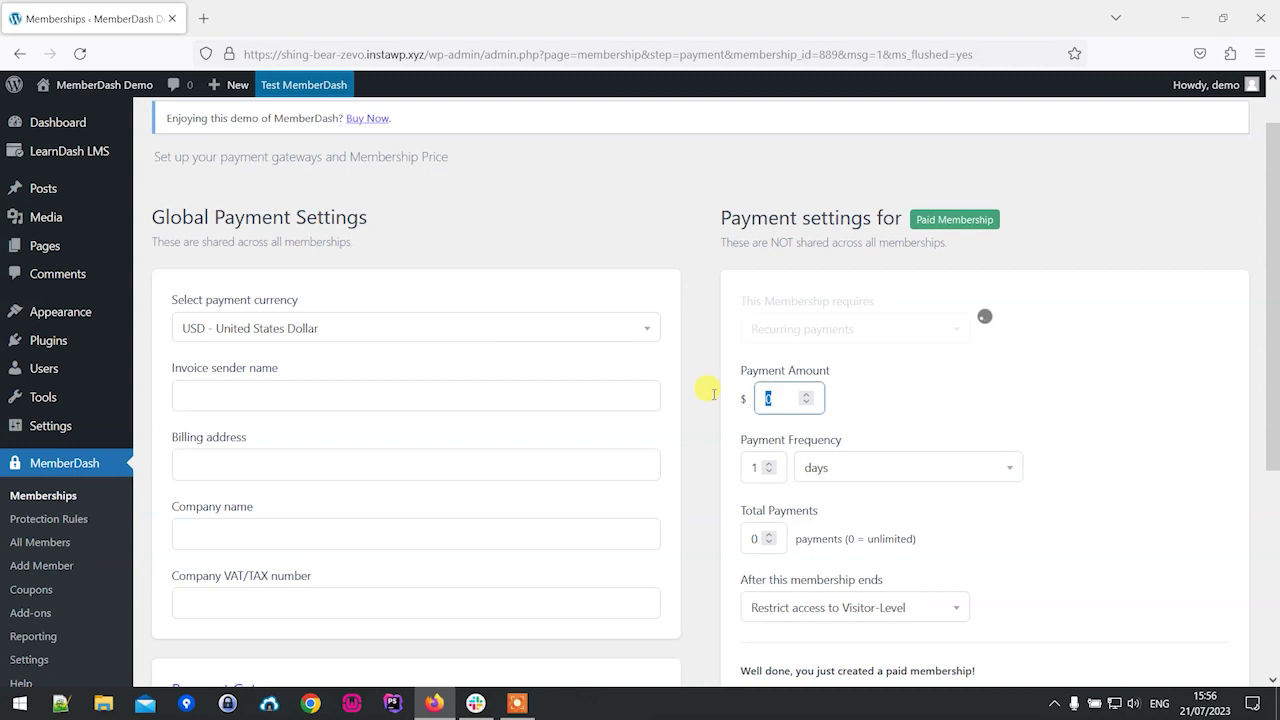
type("5")
left_click(939, 416)
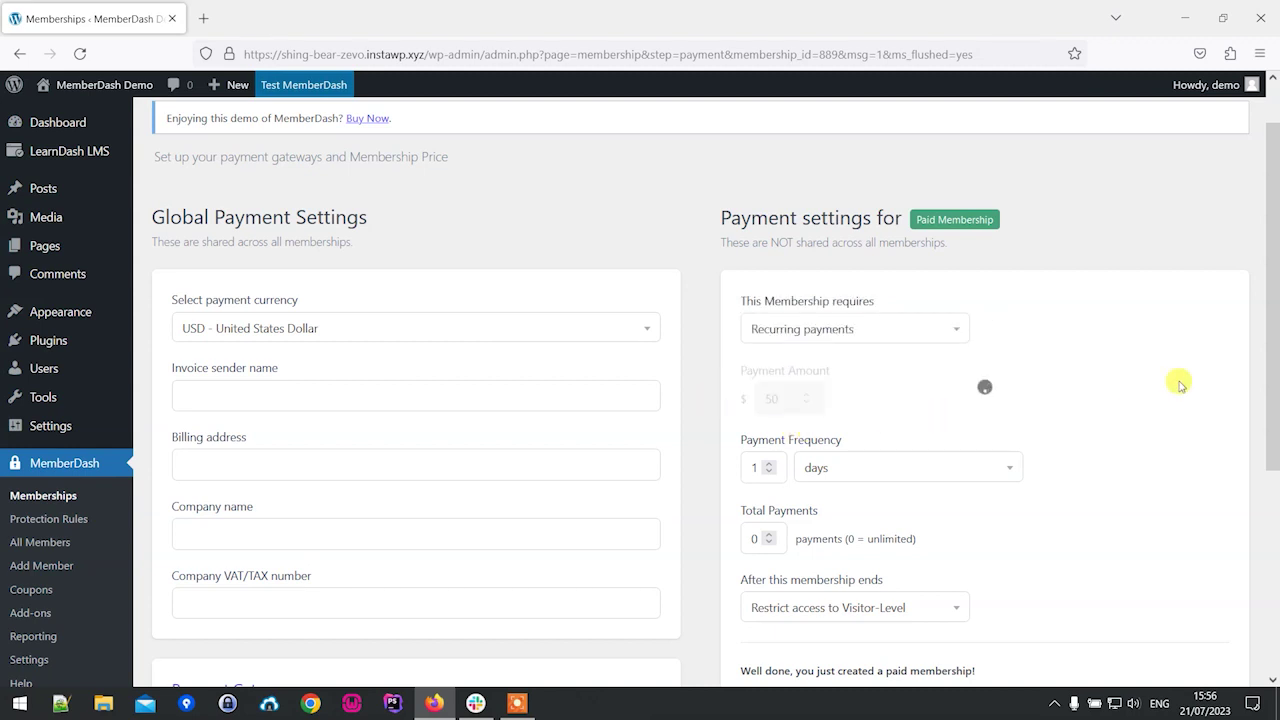
Set the payment frequency of Paid Membership to every 1 year
left_click_drag(1275, 340, 1277, 391)
left_click(874, 382)
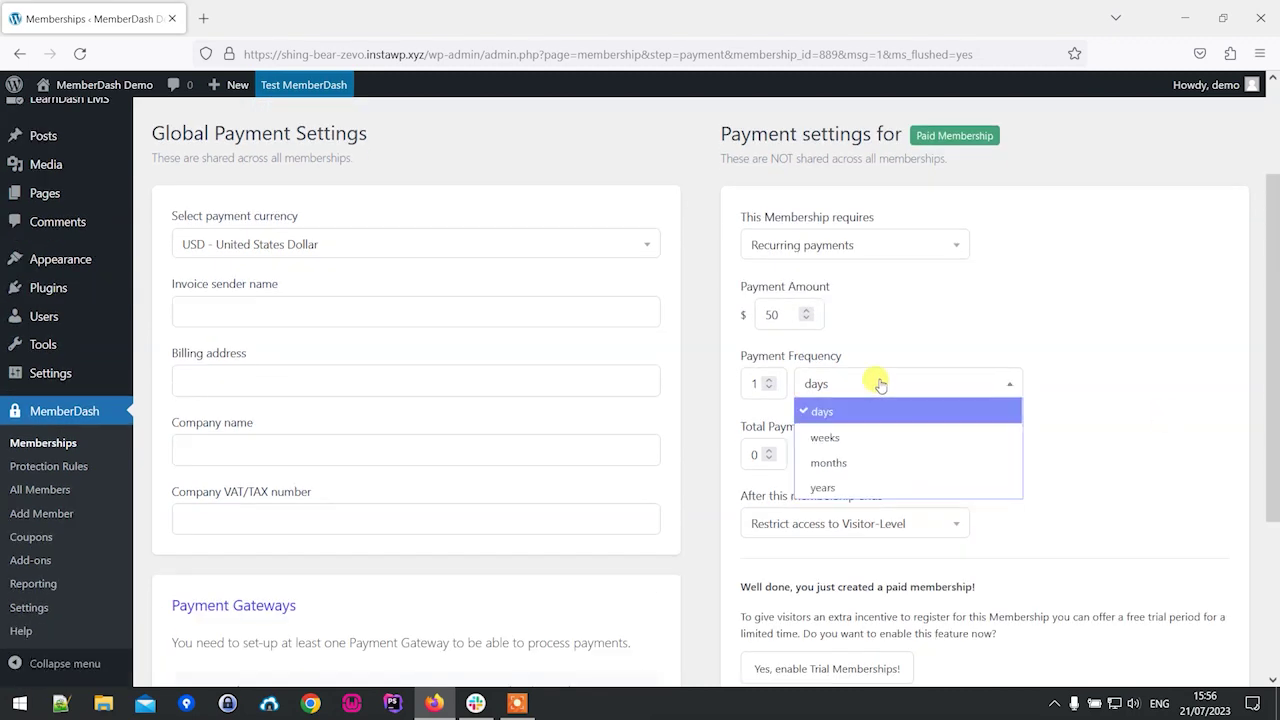
left_click(872, 486)
left_click(1090, 361)
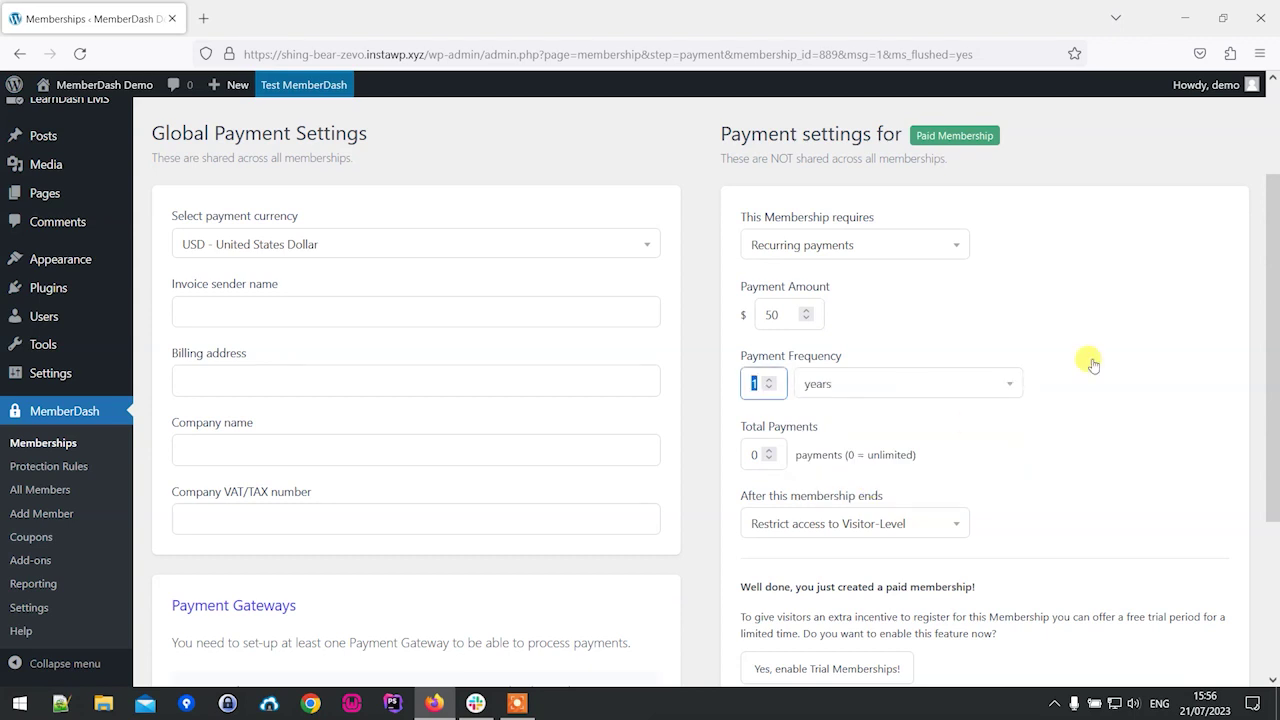
Check the options for when the membership ends, keep "Restrict access to Visitor-Level" and finish the payment setup
left_click_drag(1275, 352, 1275, 437)
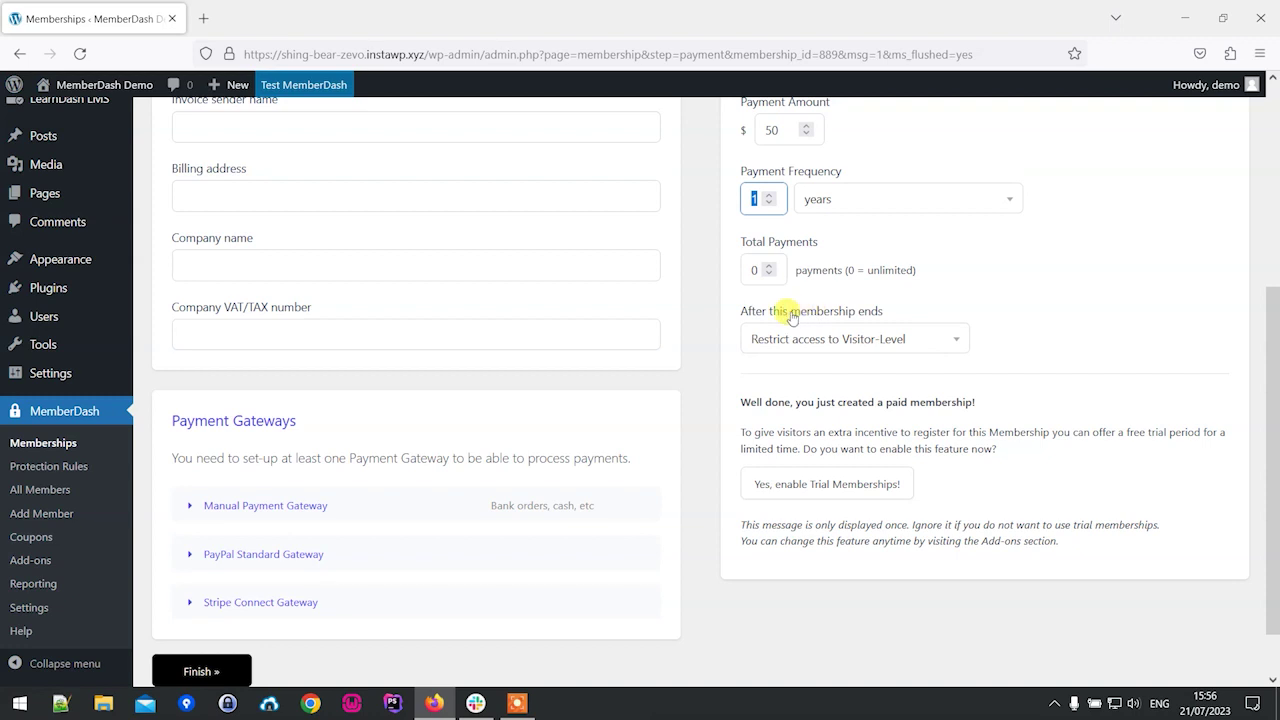
left_click(875, 342)
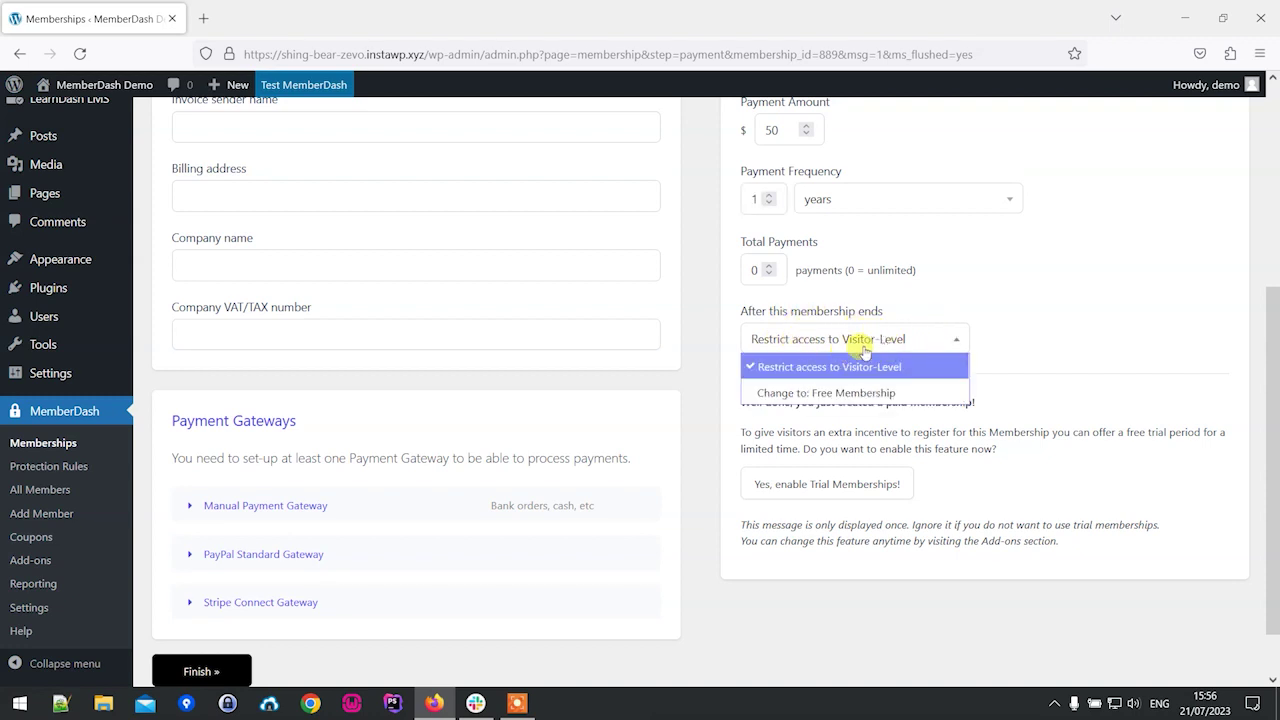
left_click(1008, 279)
scroll(1273, 480, "down", 2)
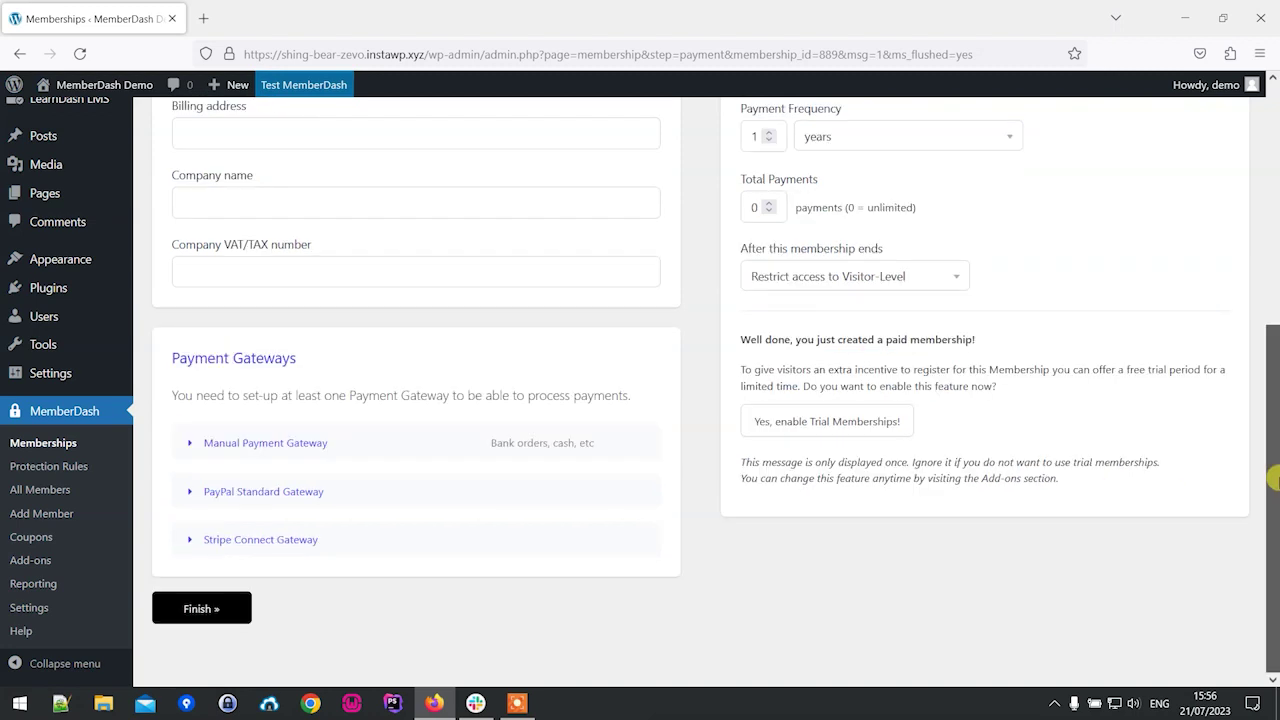
left_click(216, 611)
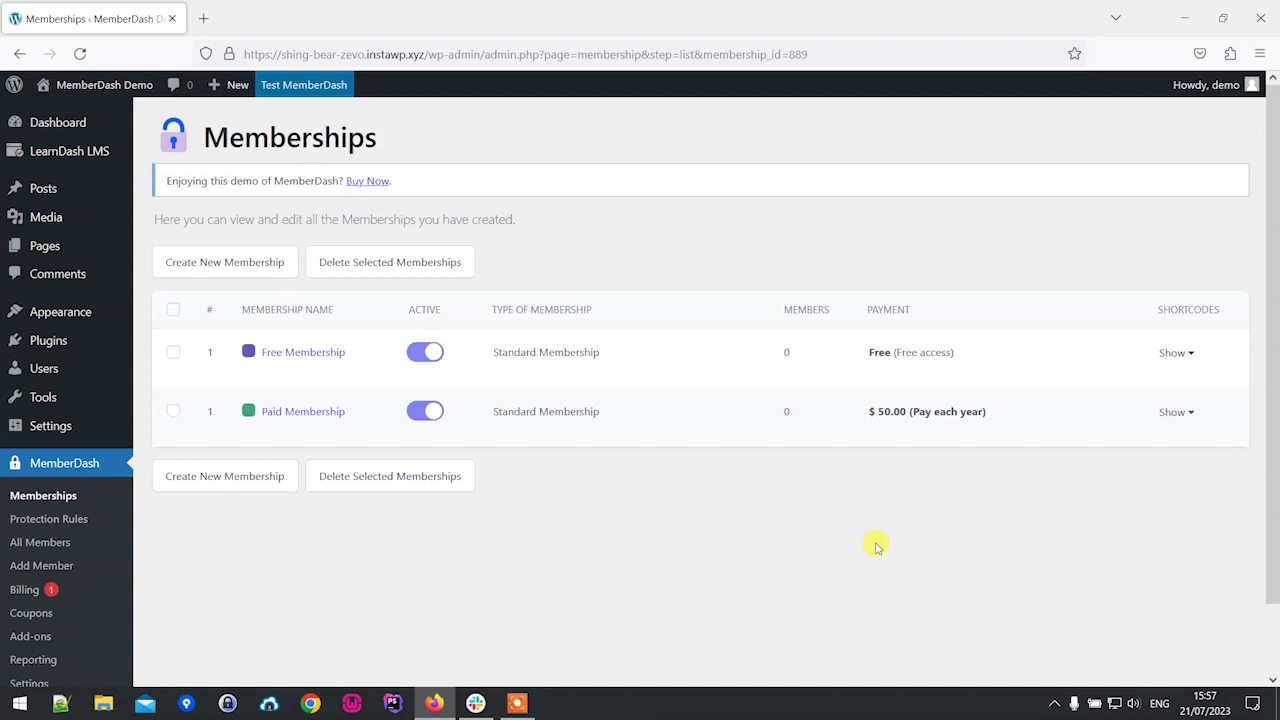
Look at the shortcodes offered for Free Membership in the memberships list
left_click(1172, 352)
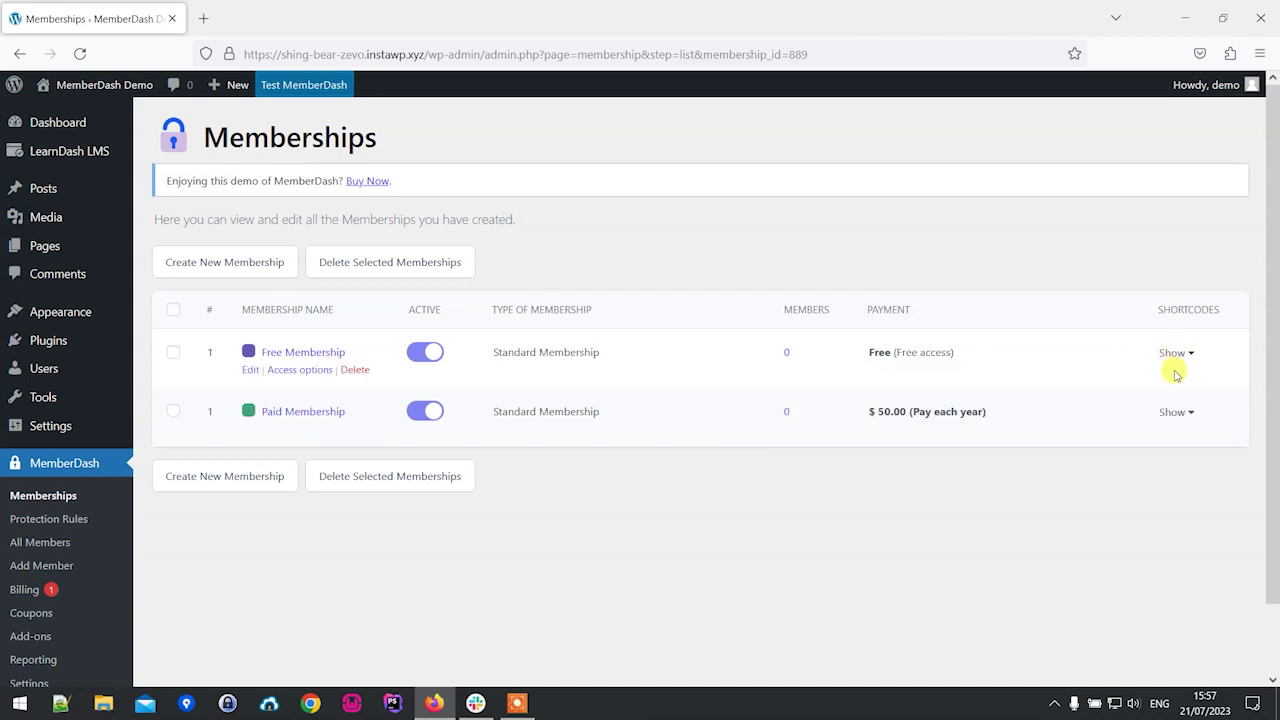
mouse_move(1187, 350)
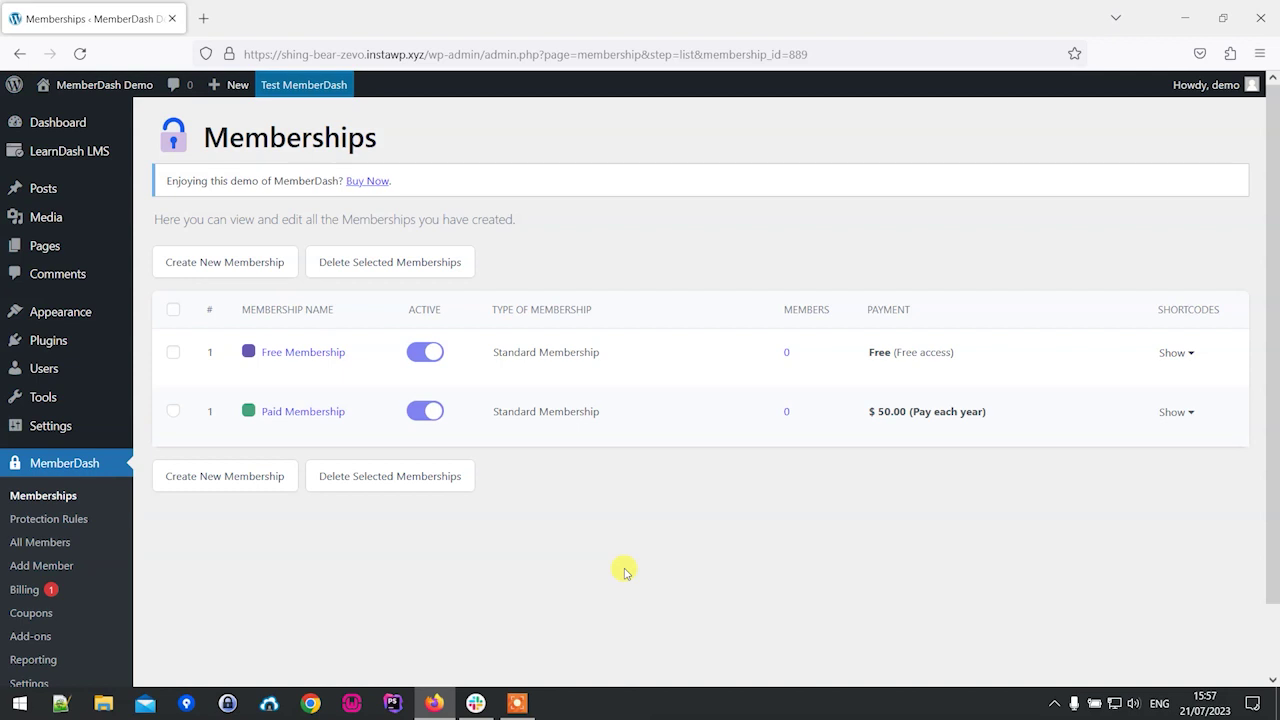
Switch to the first subscriber's account from the users list and open the site's home page
mouse_move(46, 377)
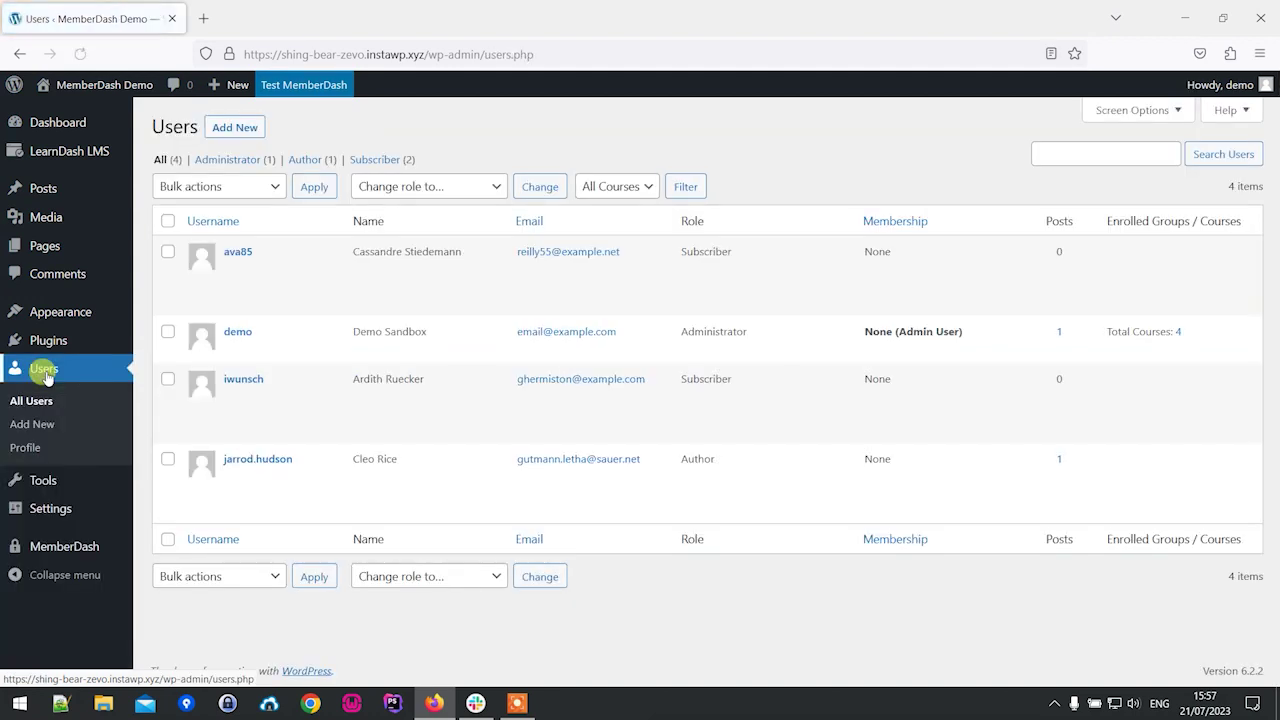
mouse_move(229, 255)
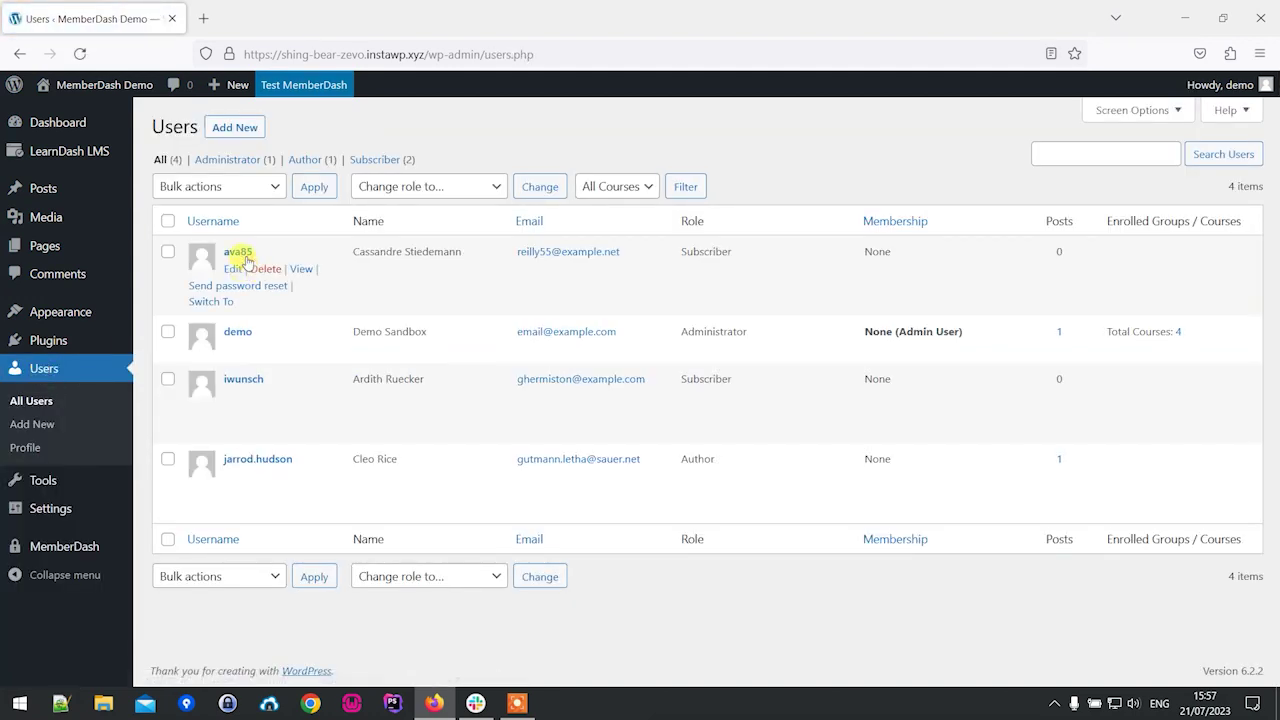
left_click(221, 302)
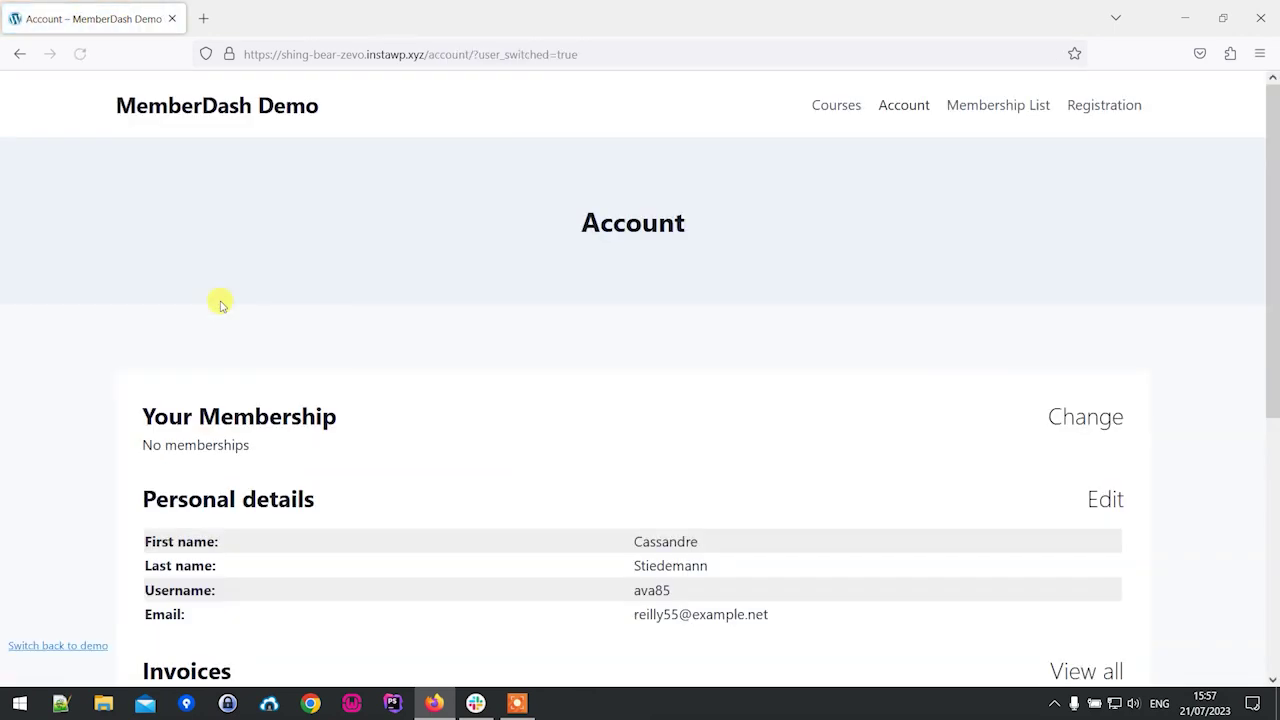
left_click(206, 101)
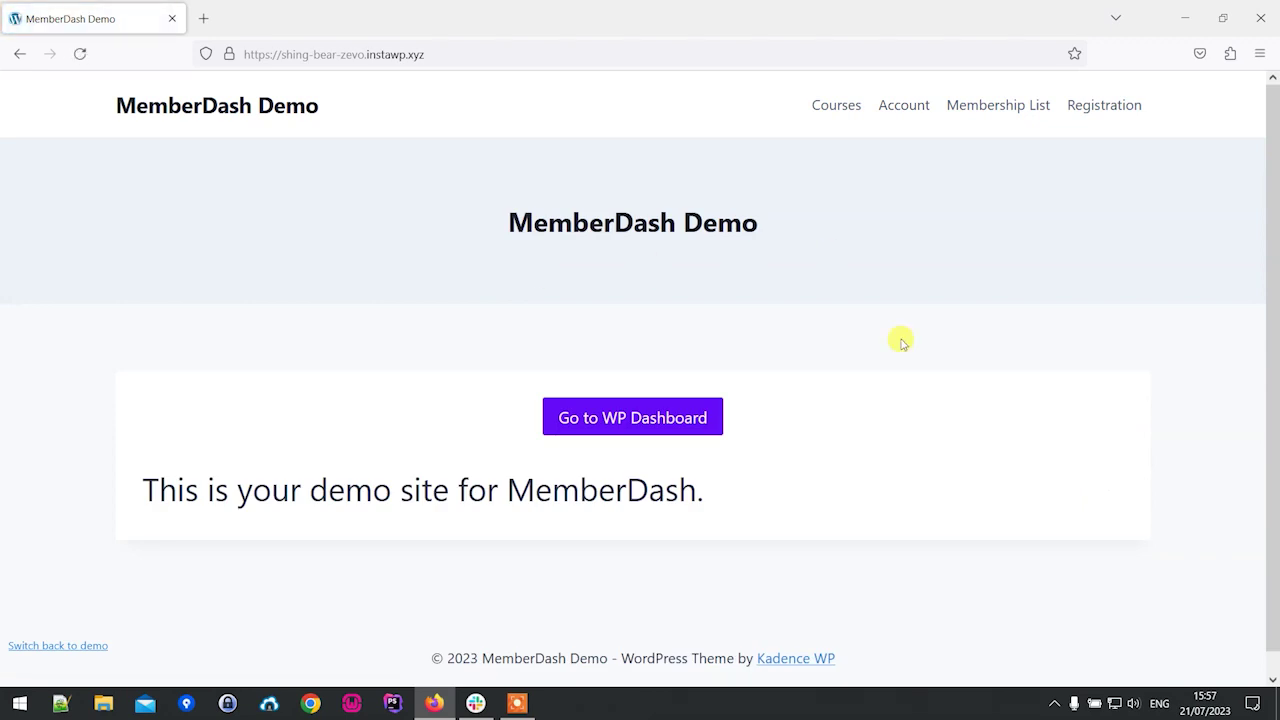
Review the Free and Paid Membership offers in the site's membership list and sign up for Free Membership
left_click(988, 104)
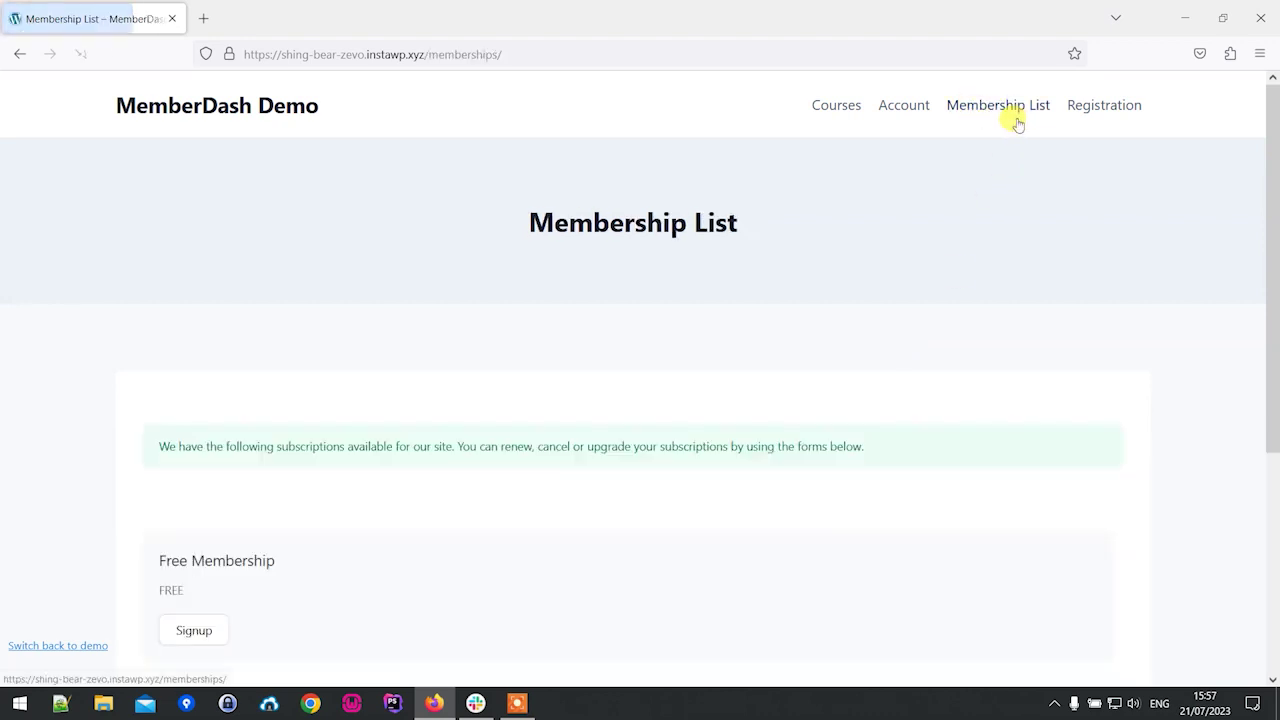
left_click_drag(1274, 309, 1274, 553)
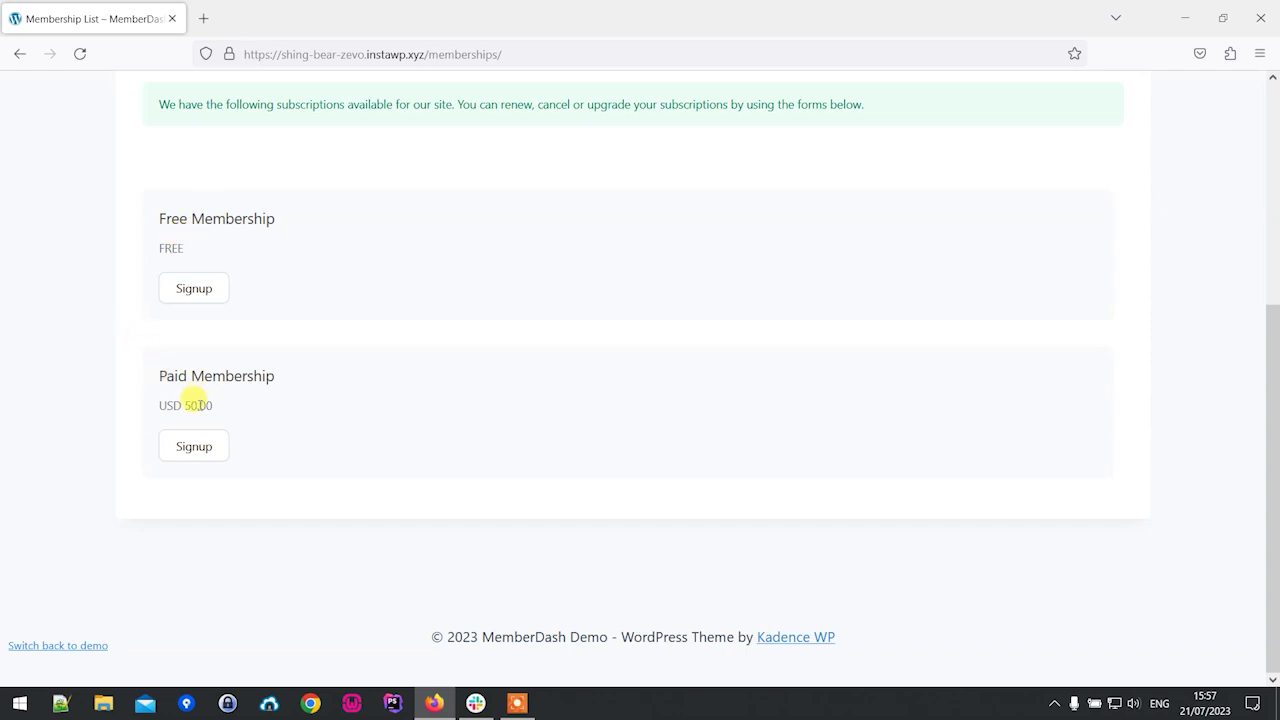
left_click(196, 288)
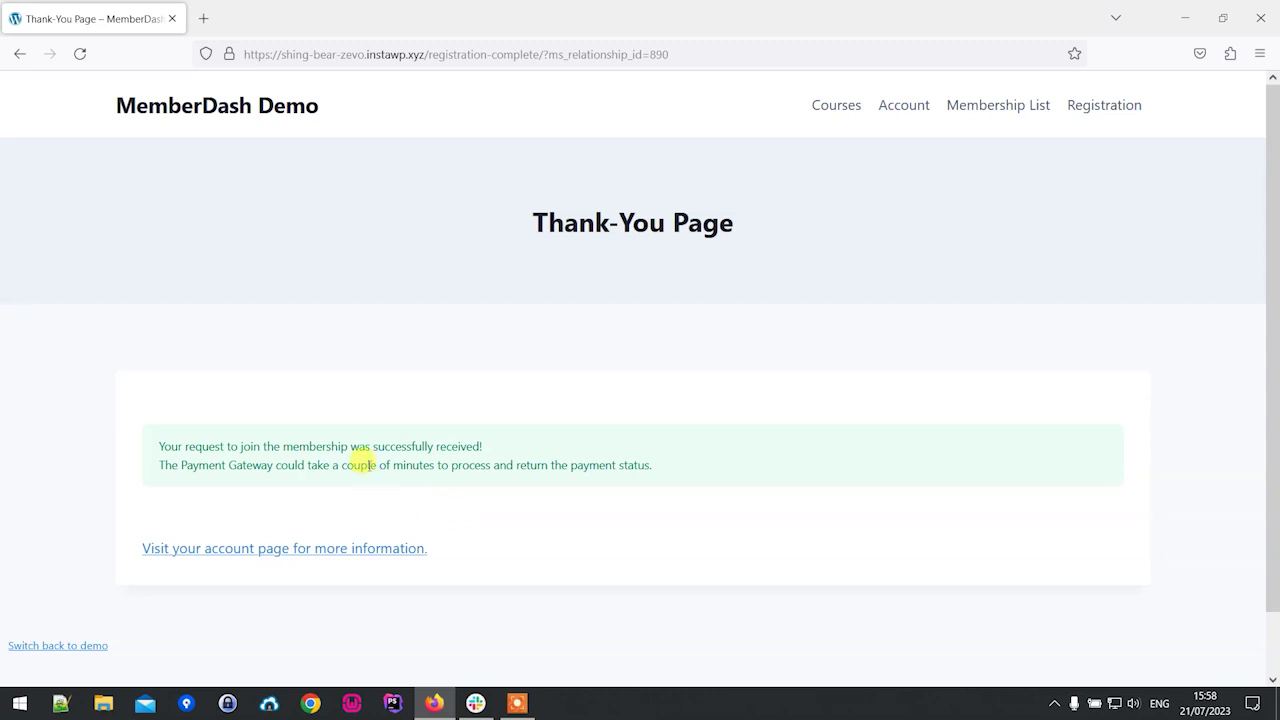
Read the heading and the signup confirmation message on the thank-you page
left_click_drag(660, 483, 95, 454)
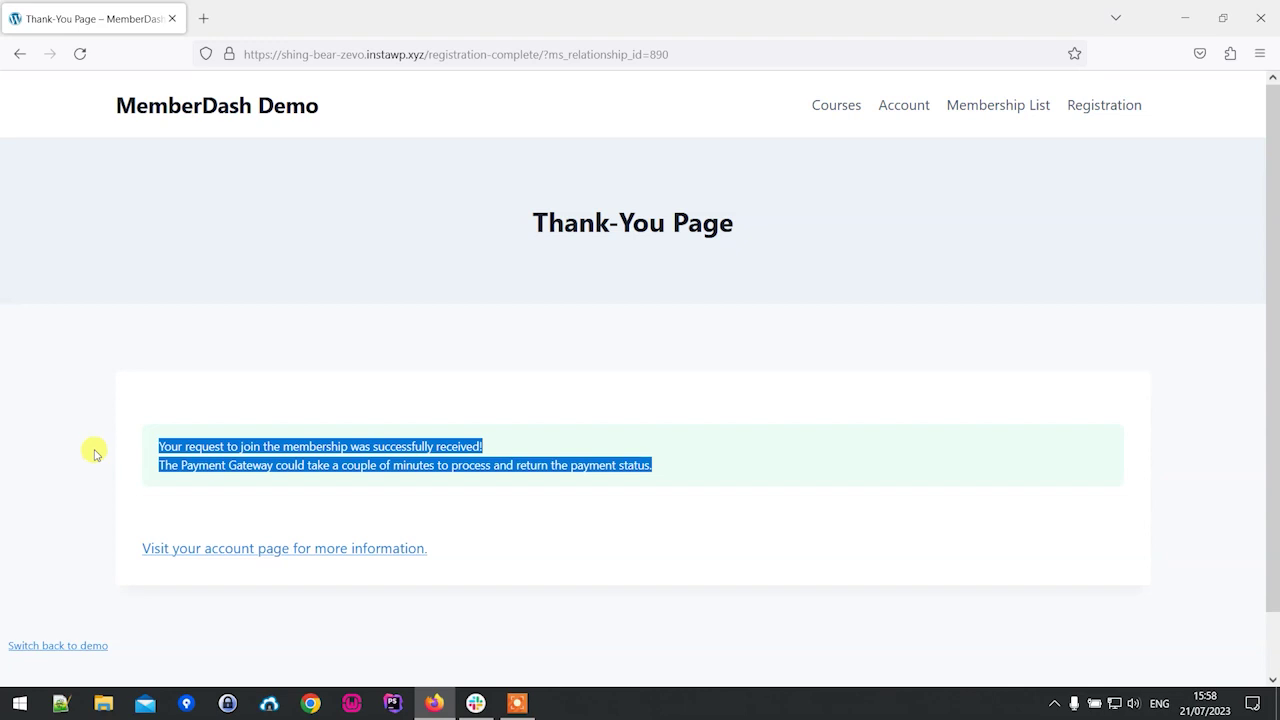
right_click(566, 537)
left_click(1257, 340)
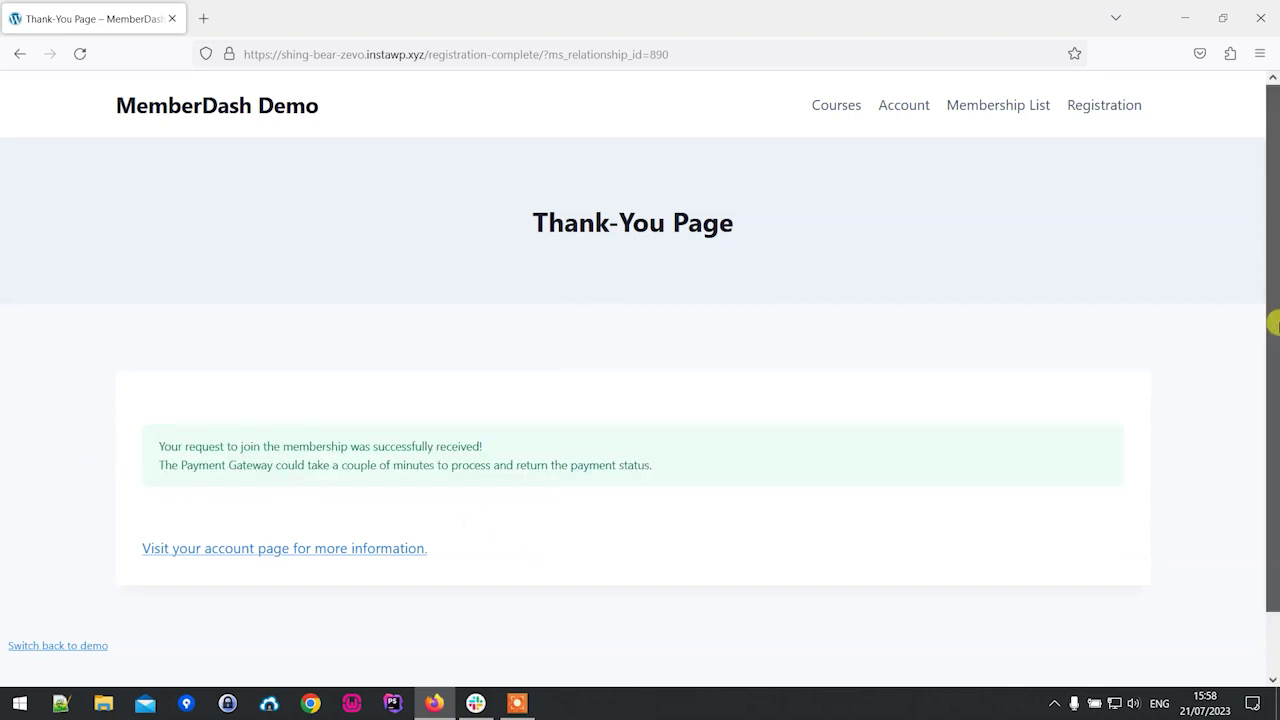
left_click_drag(1272, 340, 1273, 263)
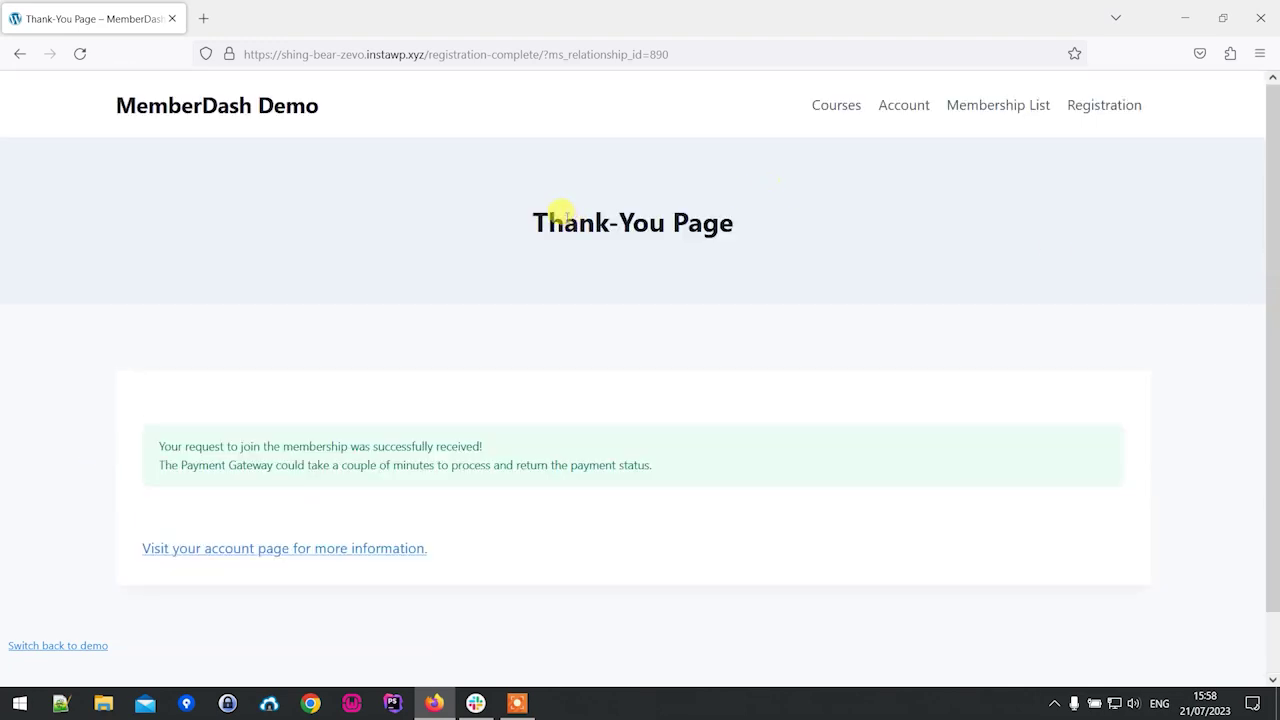
left_click_drag(533, 218, 767, 219)
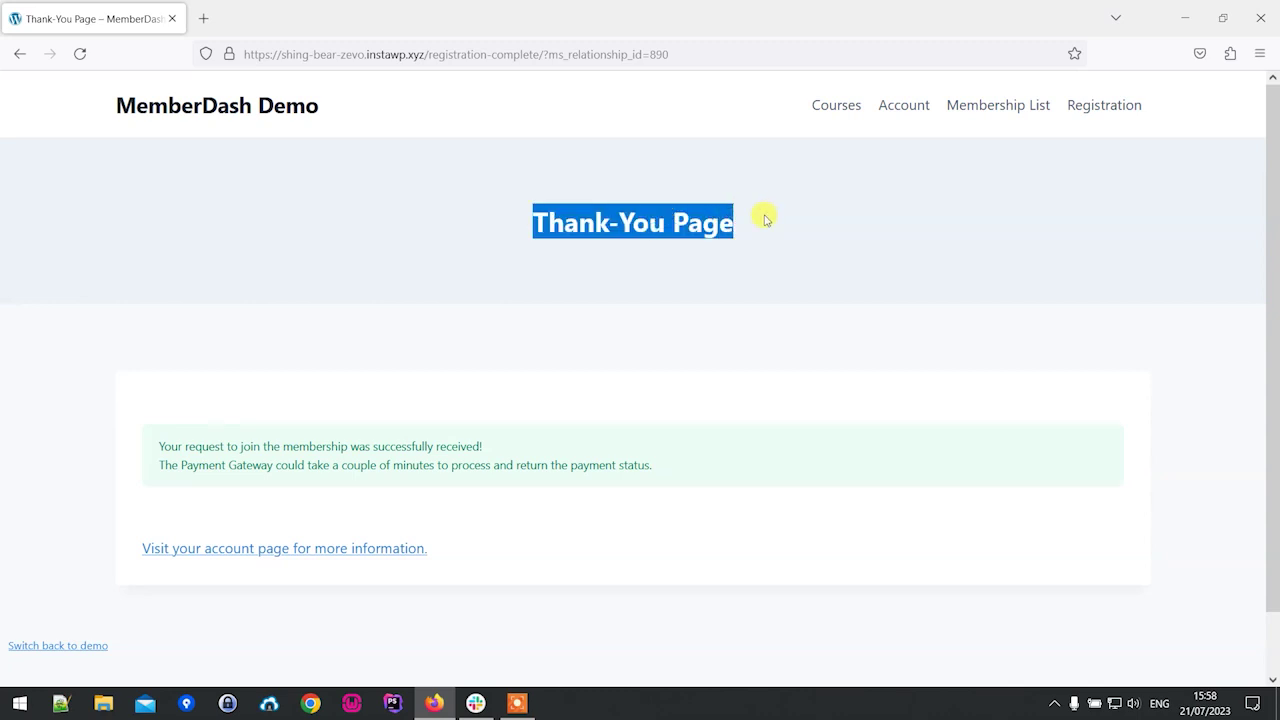
left_click(735, 232)
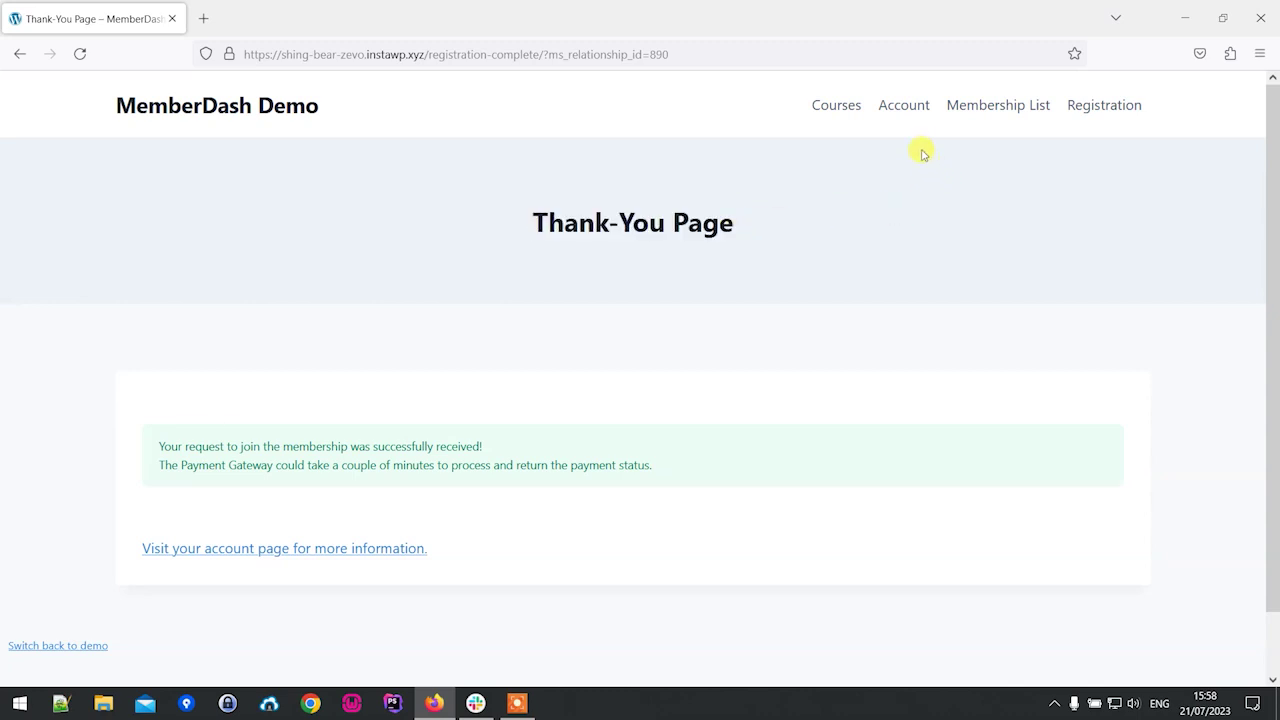
Check the subscriber's current and available memberships in the membership list
left_click(974, 110)
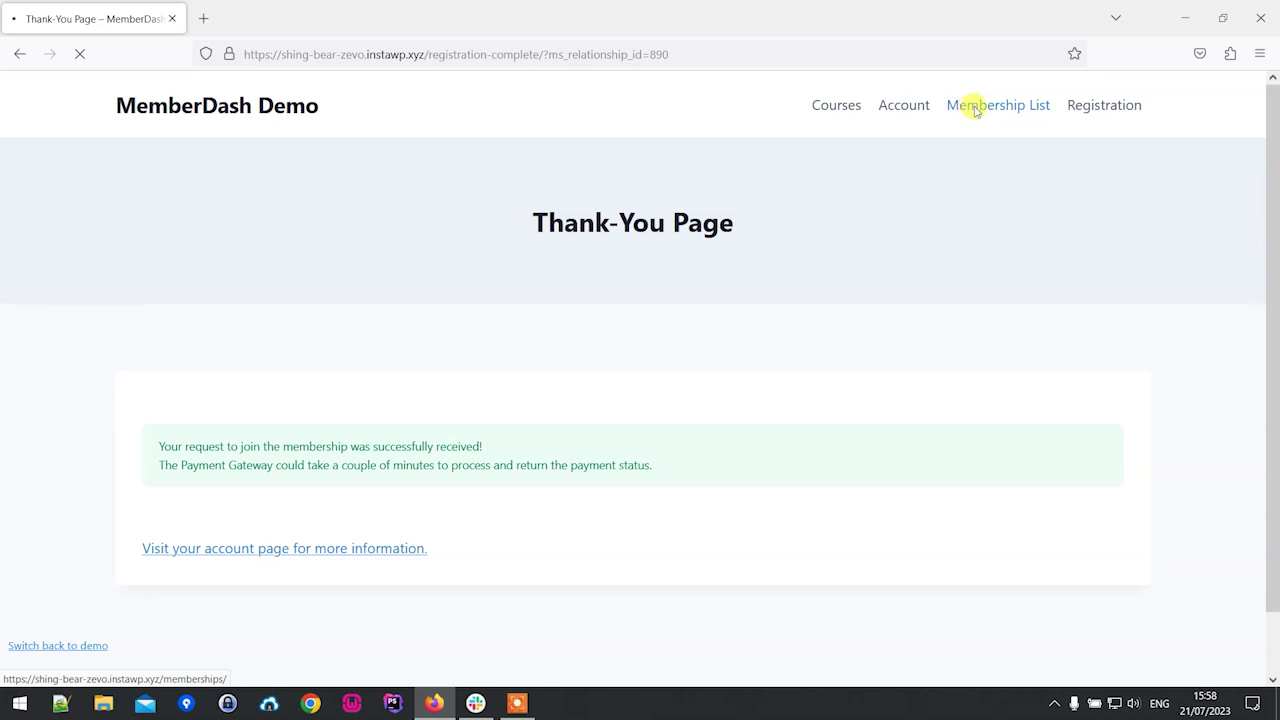
left_click_drag(1272, 357, 1274, 610)
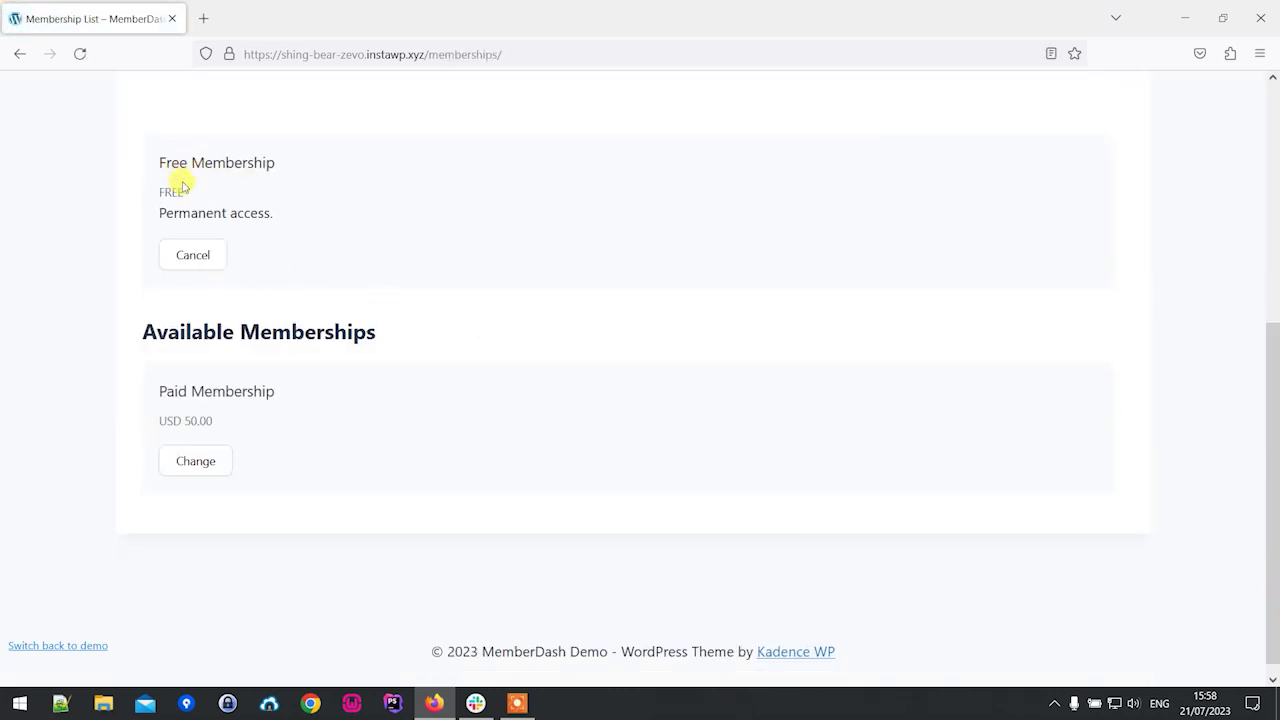
Review the membership, personal details, invoices and activities on the subscriber's account page and return to the home page
left_click_drag(1272, 365, 1274, 113)
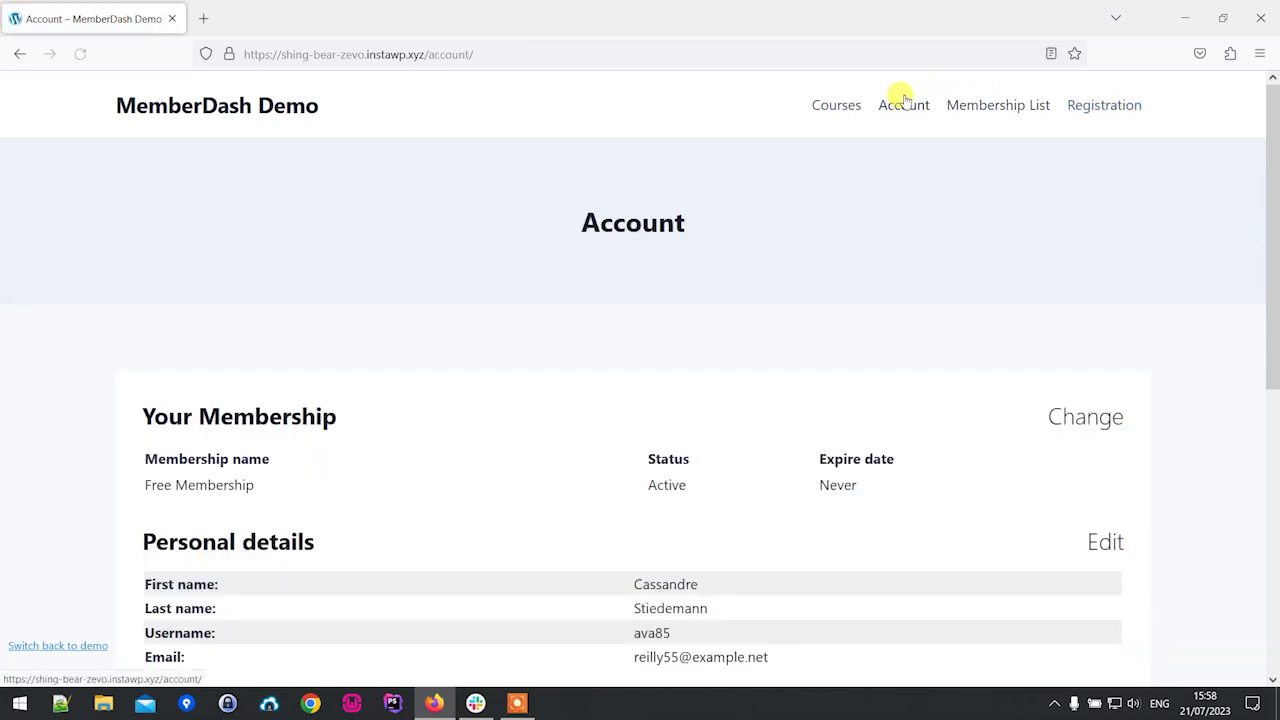
scroll(1271, 240, "down", 1)
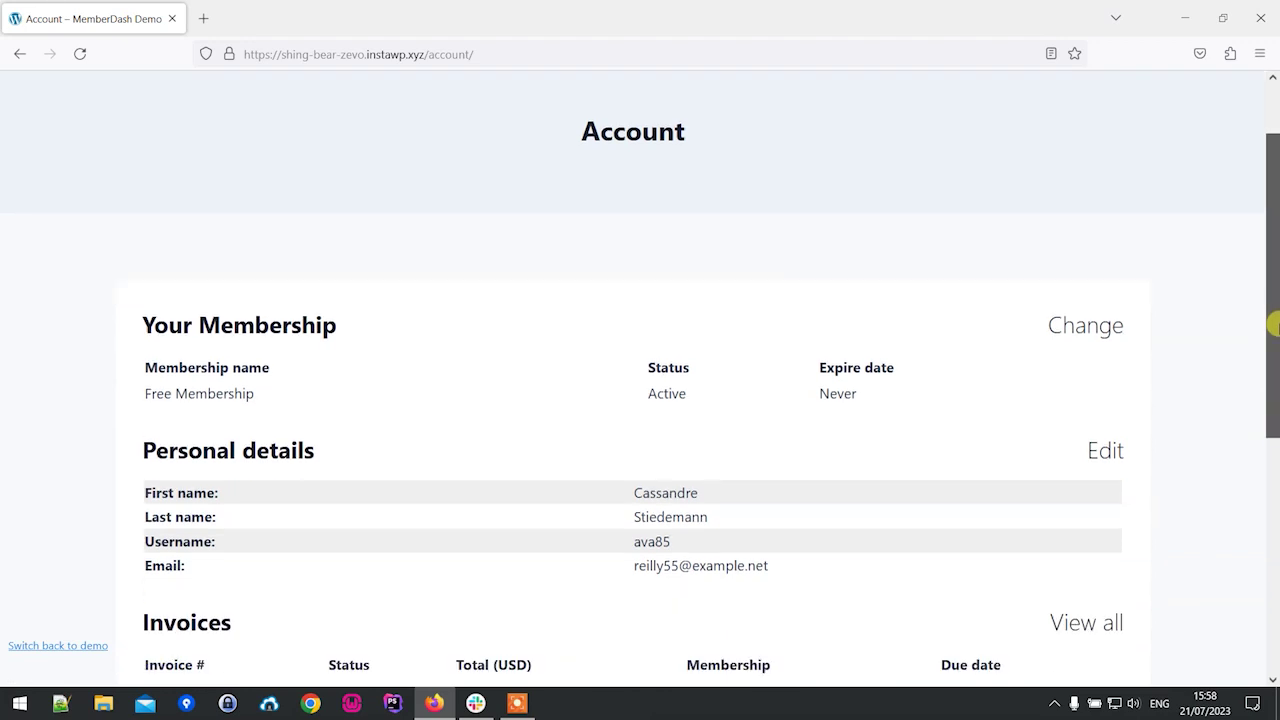
scroll(1271, 200, "up", 1)
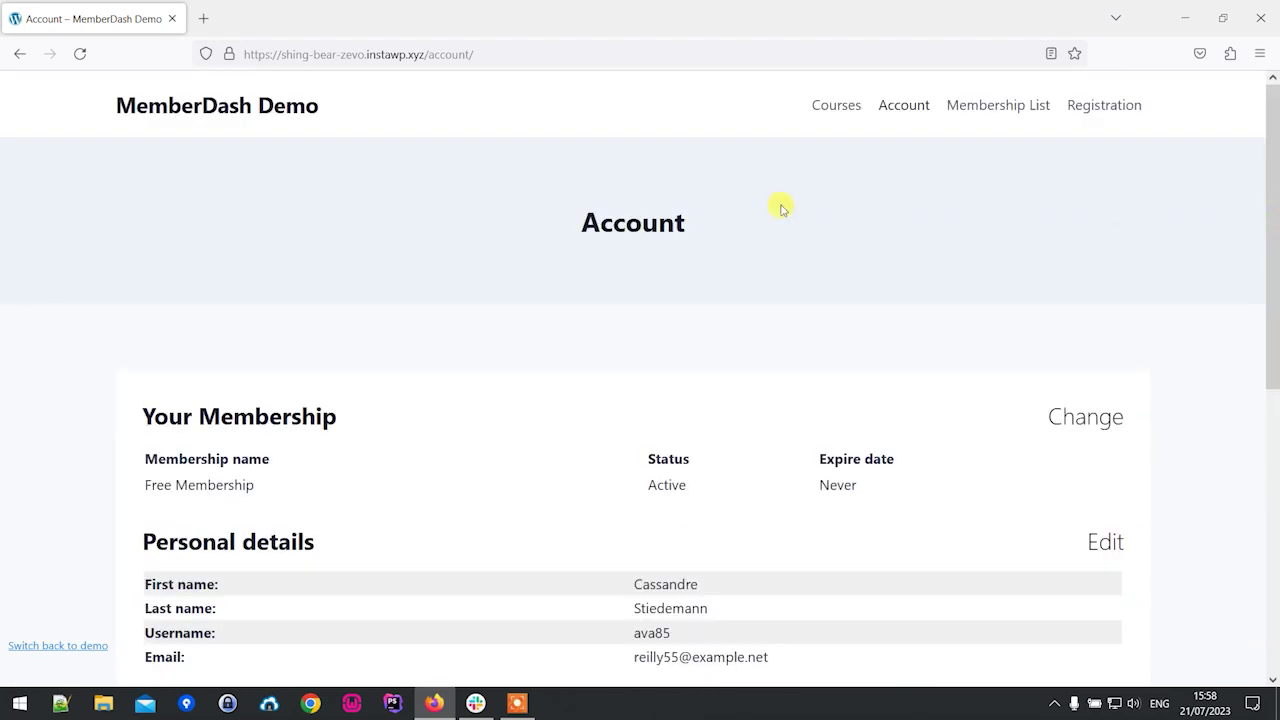
scroll(1271, 385, "down", 3)
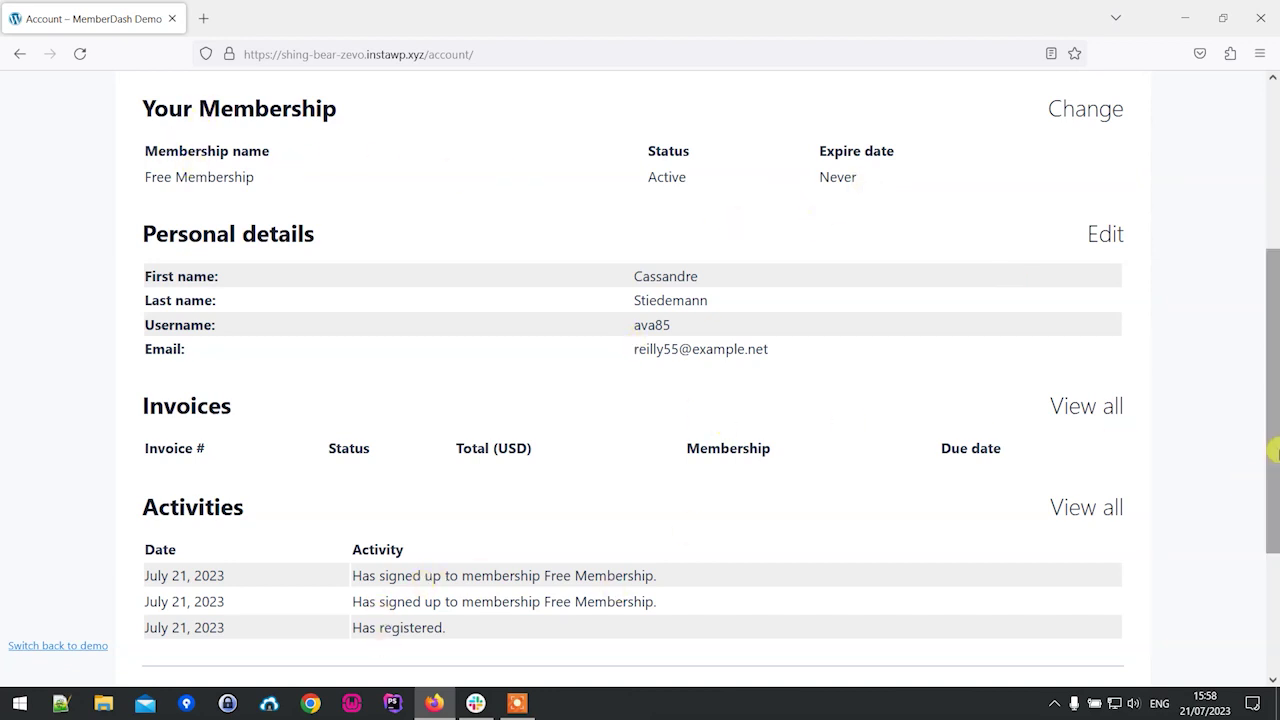
left_click_drag(1274, 451, 1270, 560)
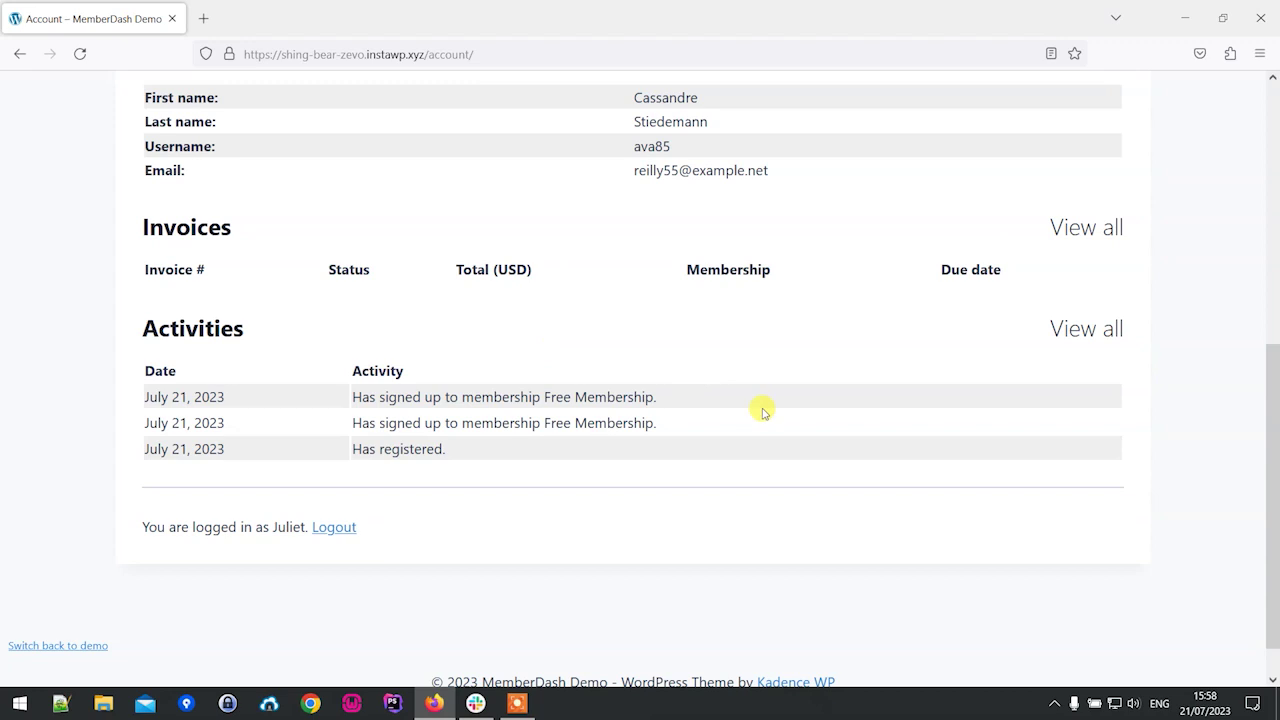
left_click_drag(1276, 580, 1276, 243)
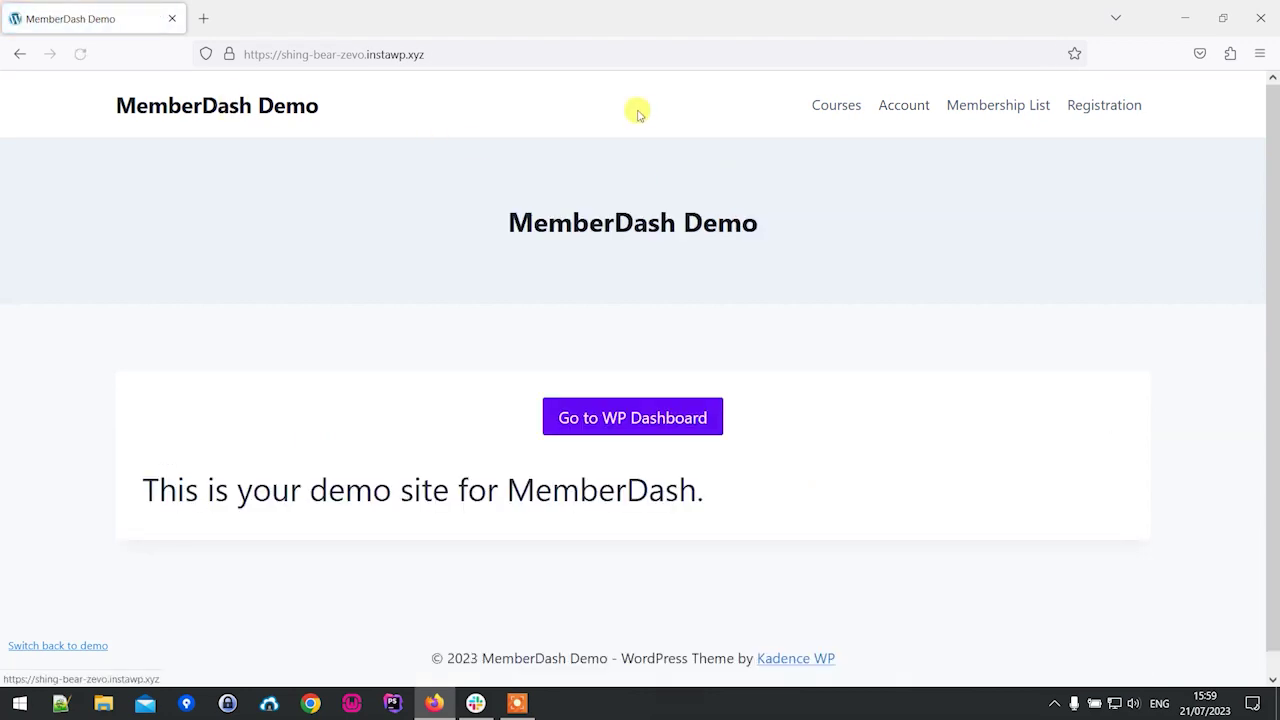
Switch back to the demo administrator account and open the MemberDash protection rules for pages
left_click(72, 656)
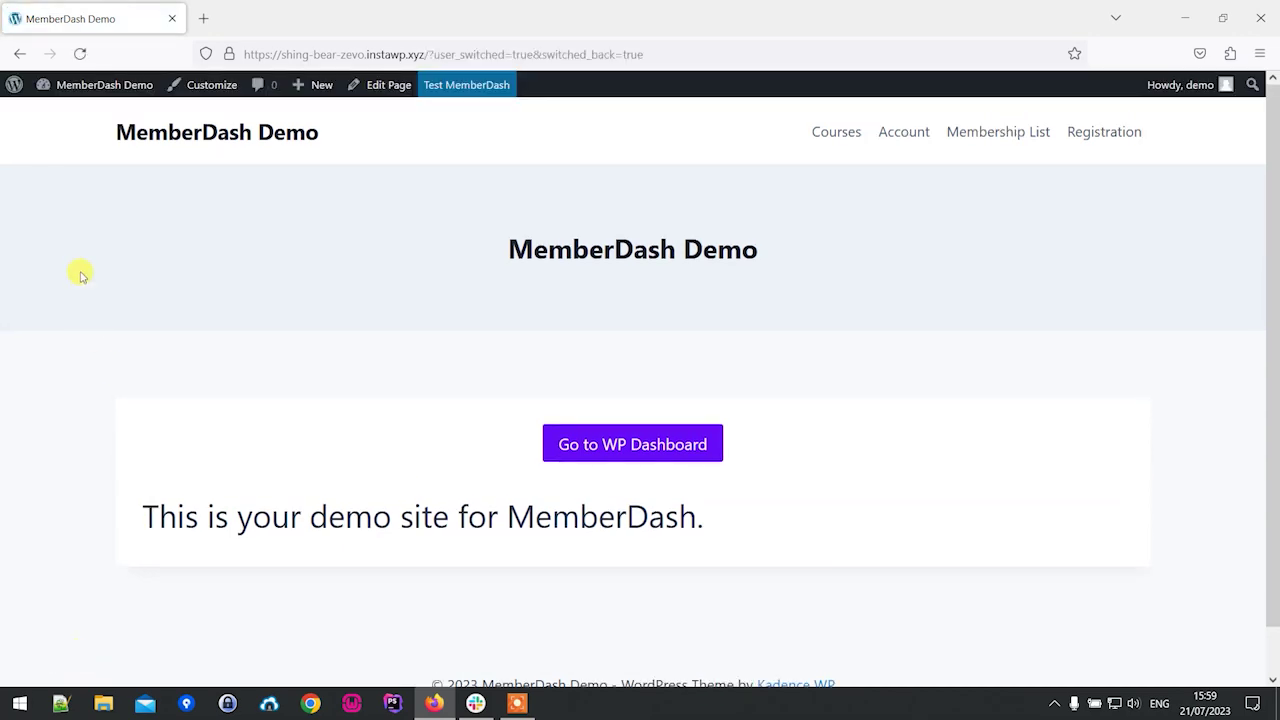
mouse_move(46, 87)
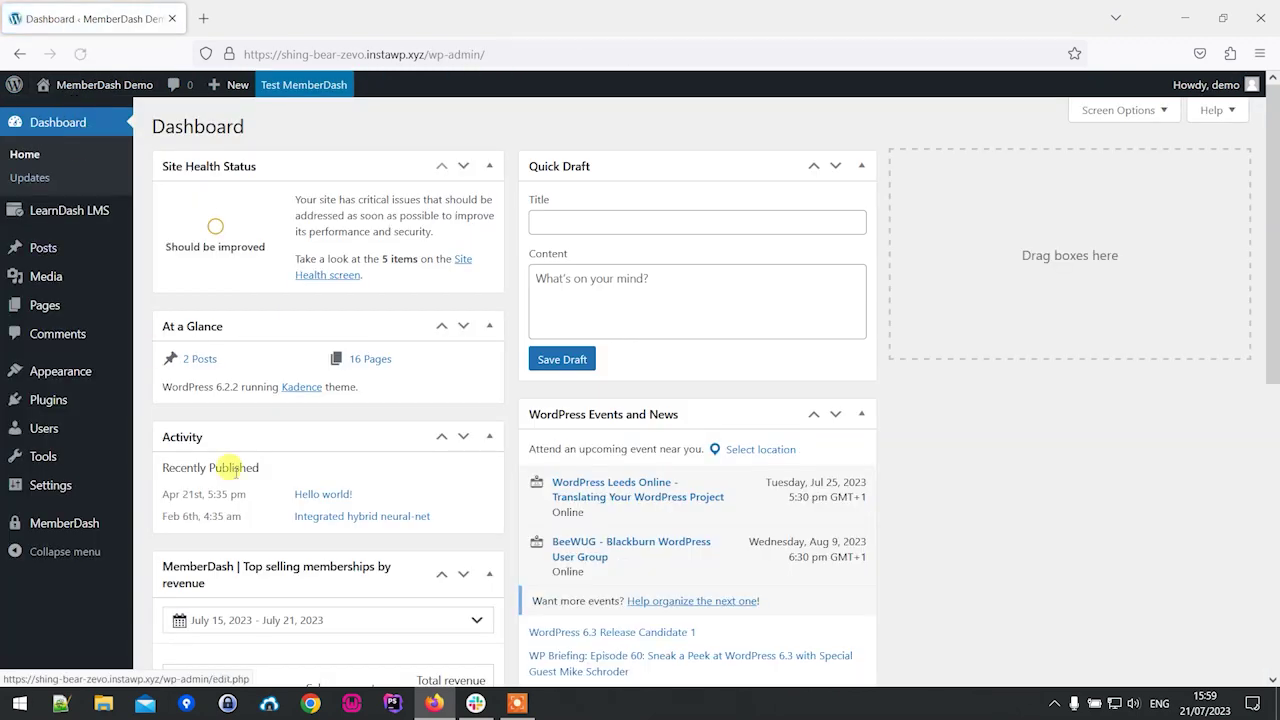
mouse_move(88, 525)
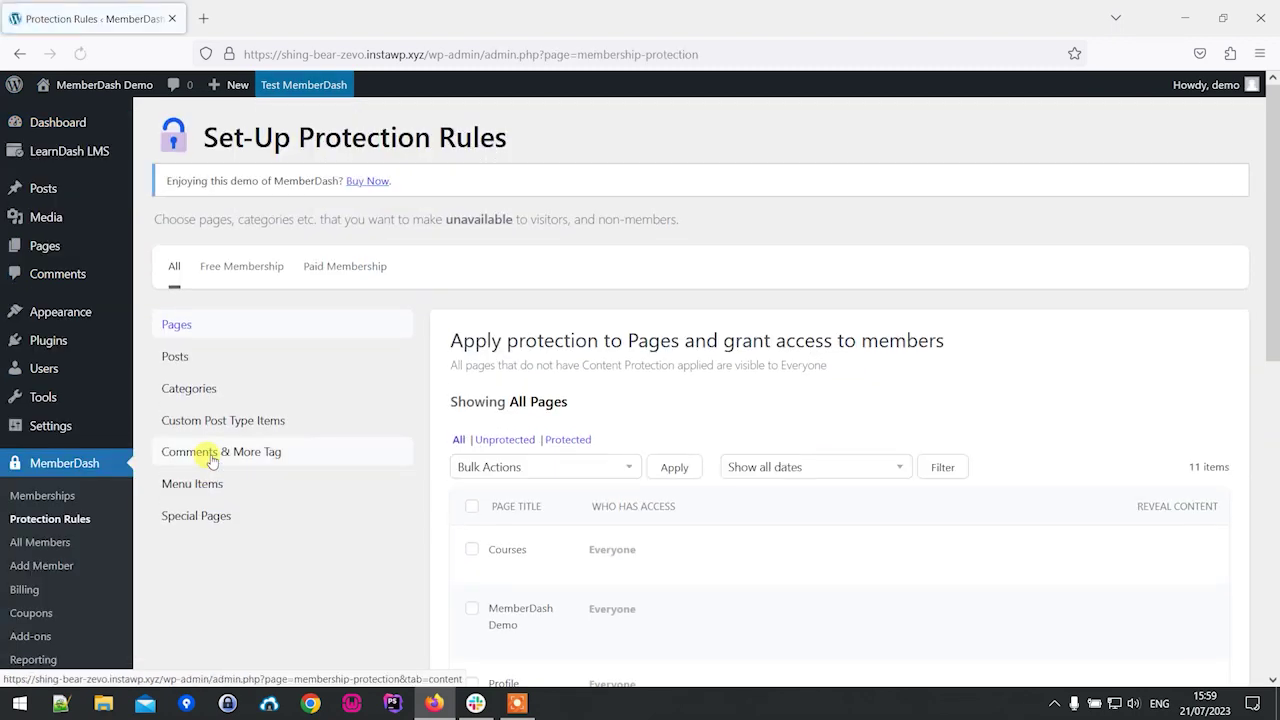
left_click_drag(1271, 277, 1275, 365)
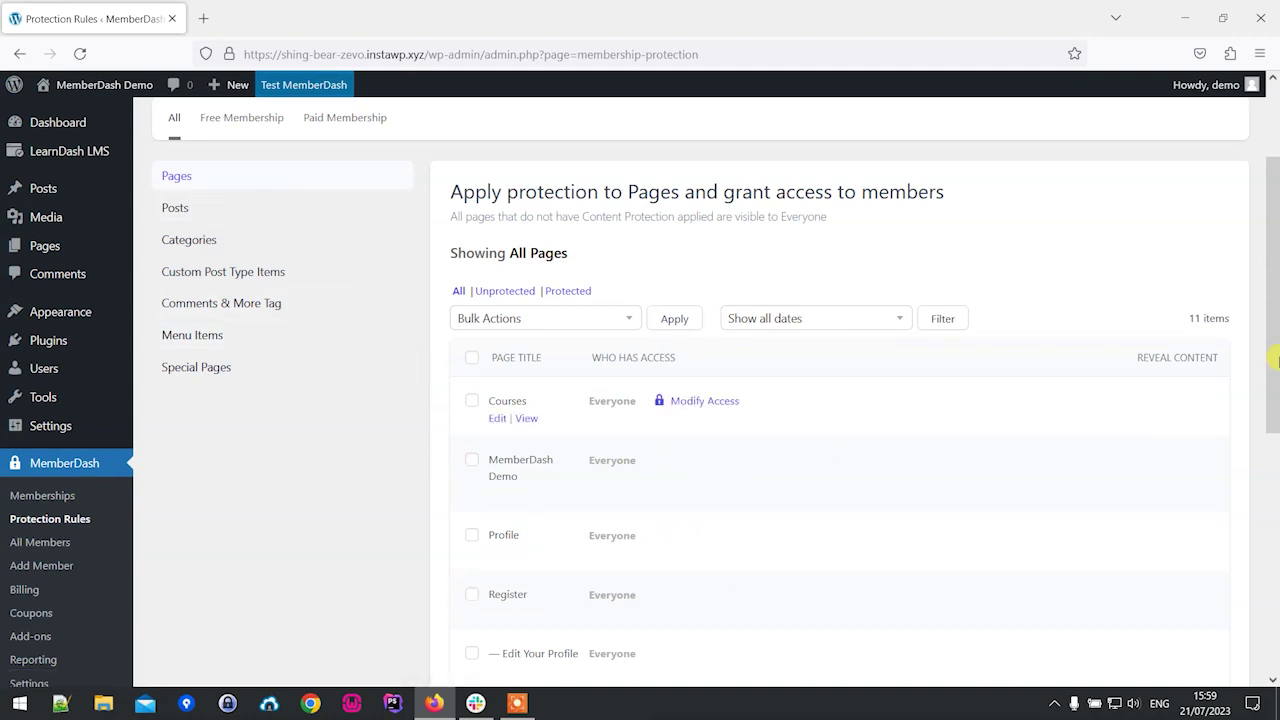
Review the protection rules for pages, including selecting all pages at once, and for custom post type items
left_click_drag(1273, 359, 1277, 401)
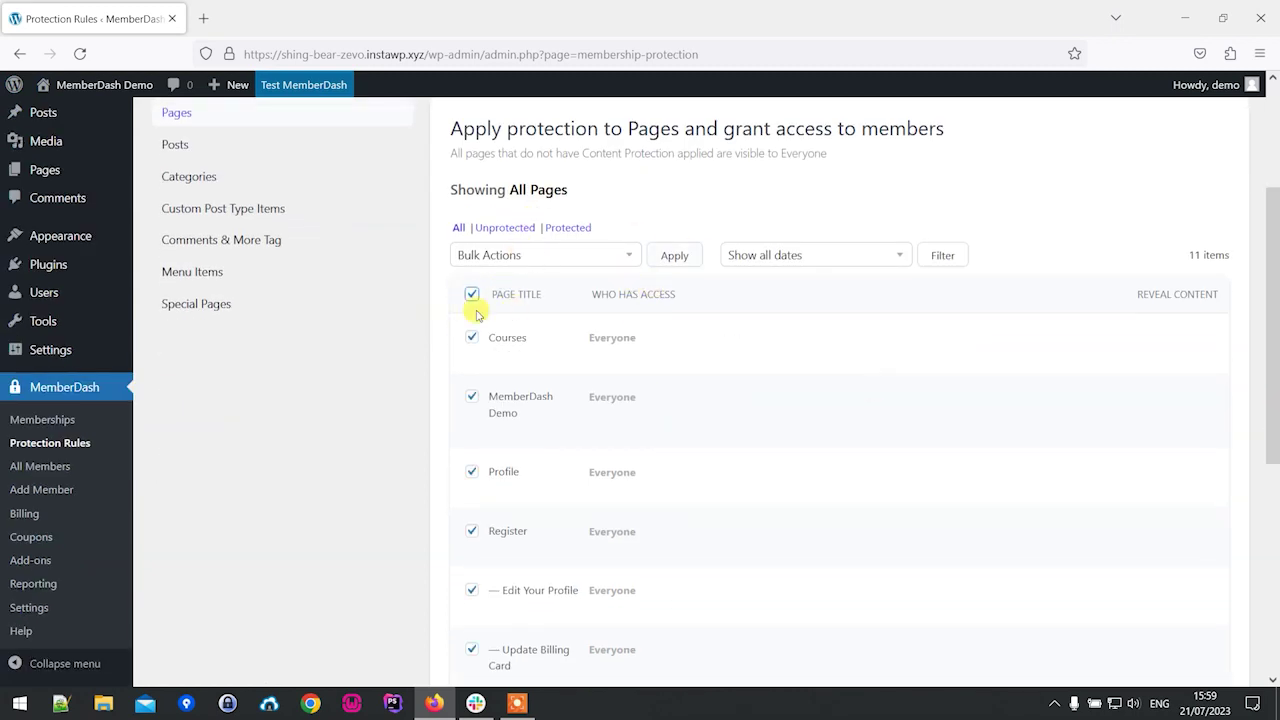
left_click(472, 295)
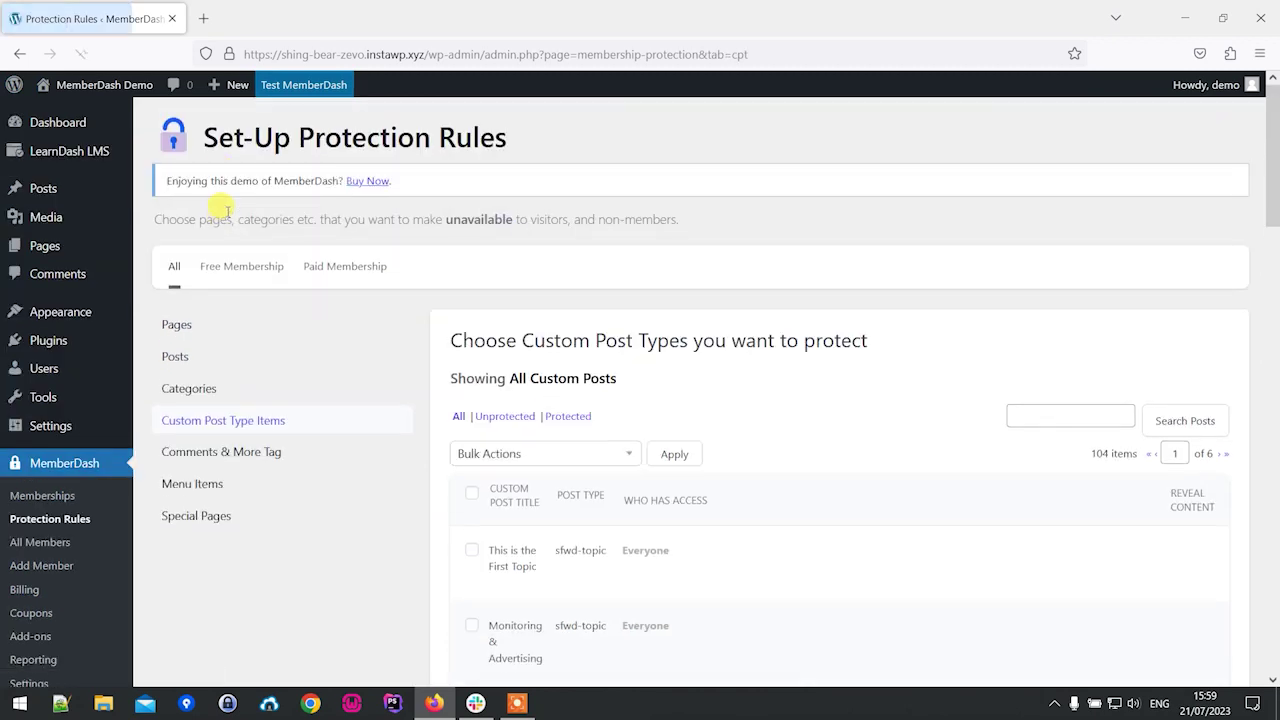
scroll(1226, 340, "down", 5)
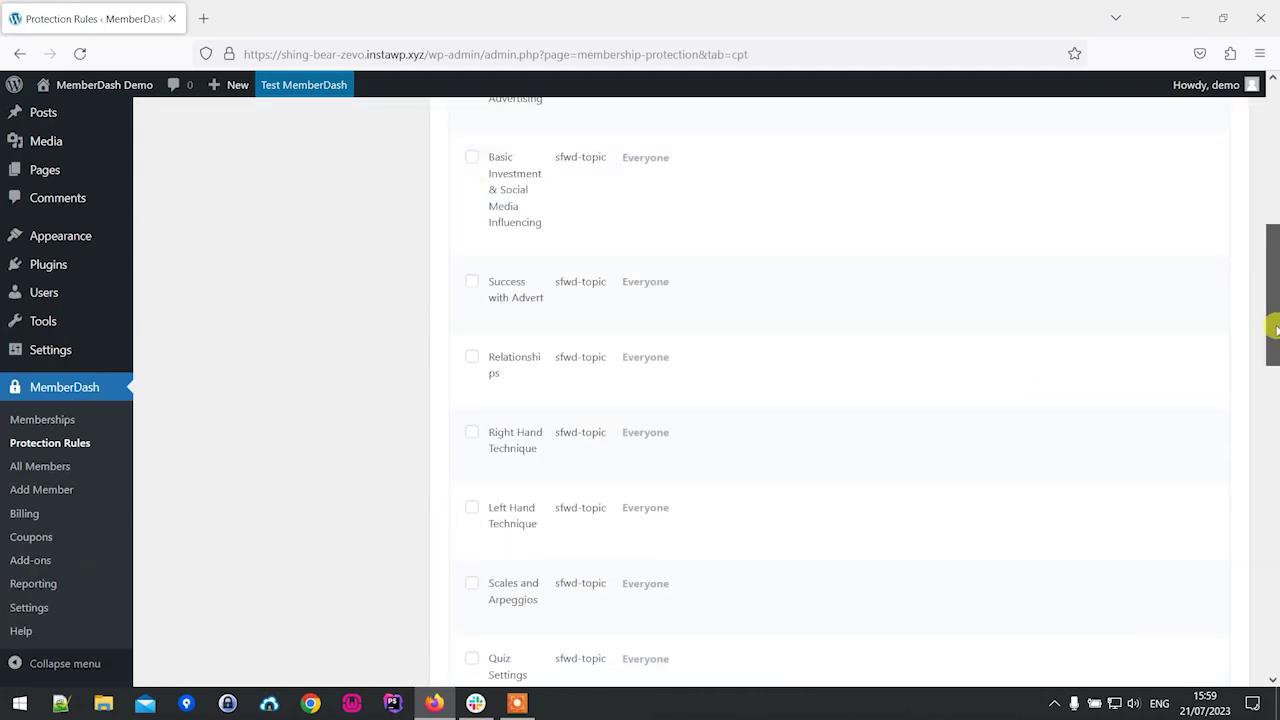
left_click_drag(1274, 329, 1274, 165)
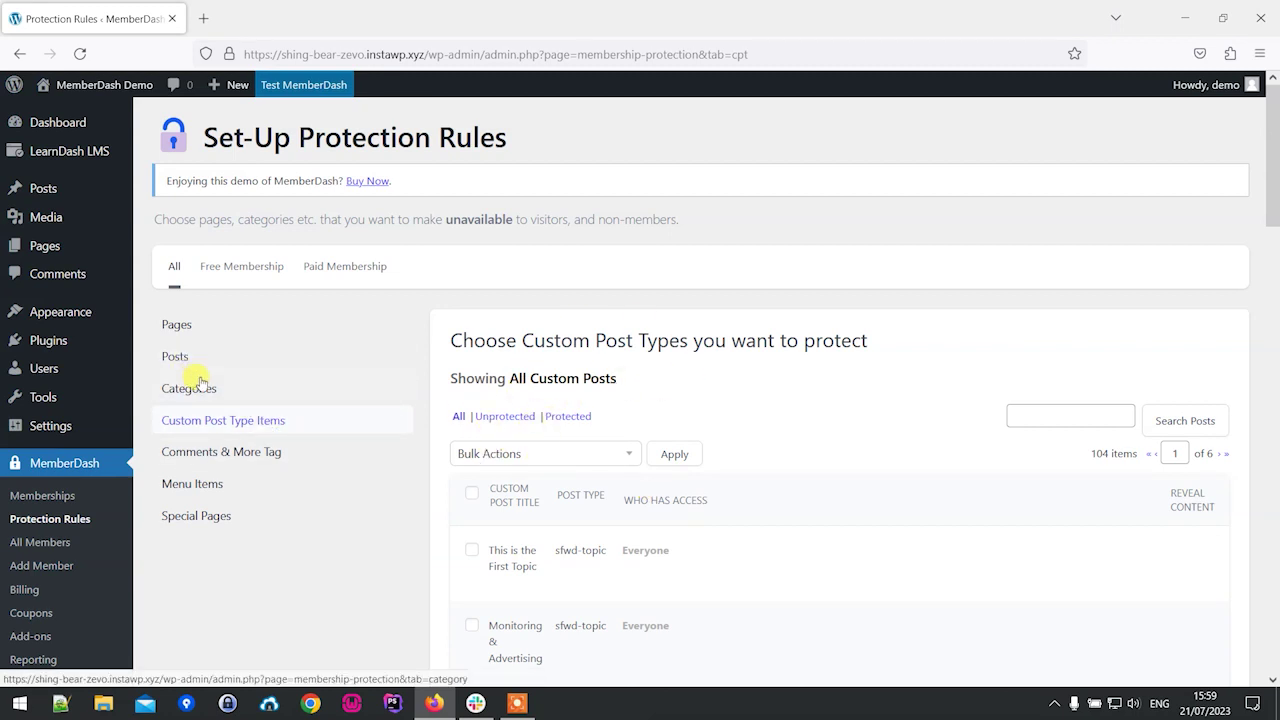
Review the protection rules for special pages and for individual menu items
left_click(207, 516)
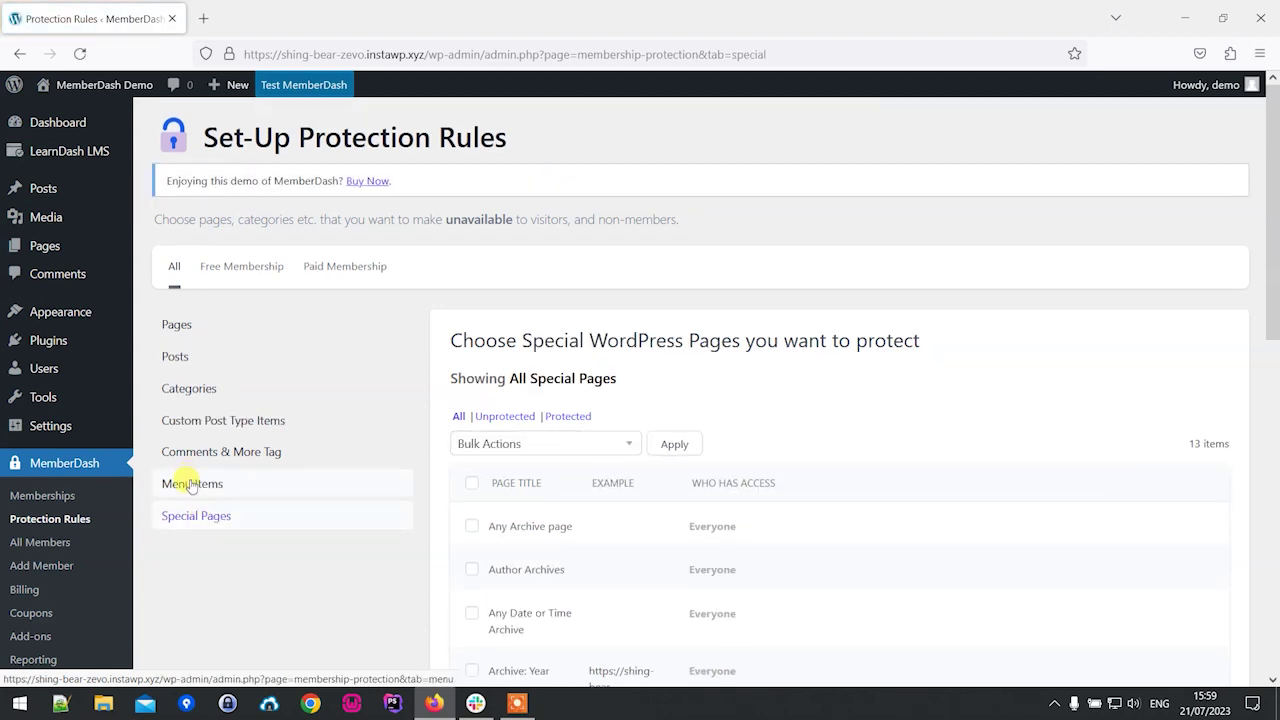
left_click(175, 484)
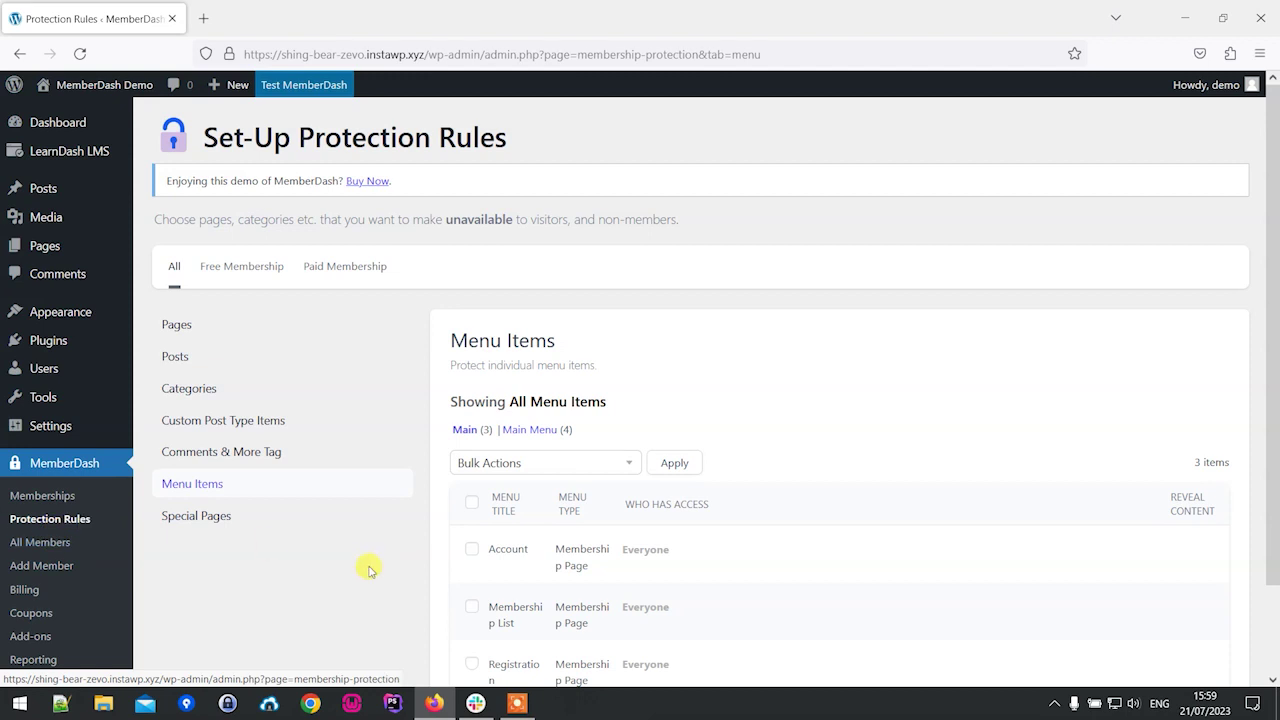
scroll(1275, 440, "down", 2)
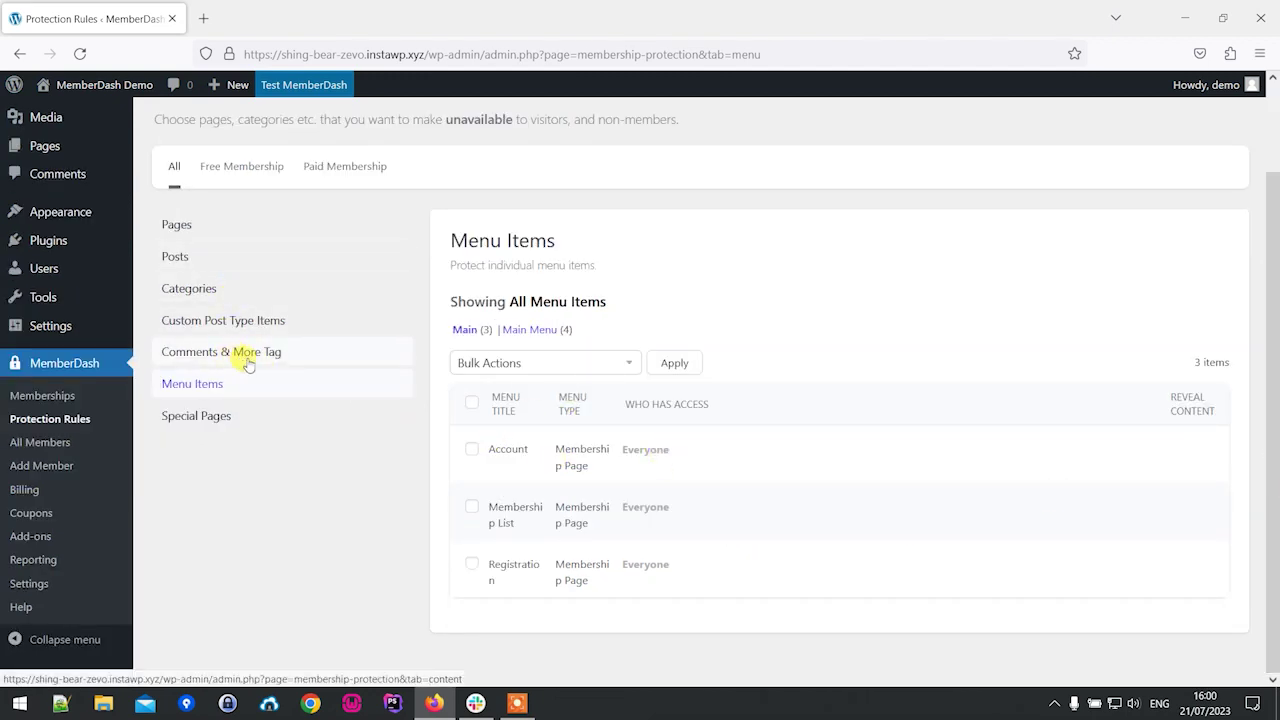
mouse_move(660, 457)
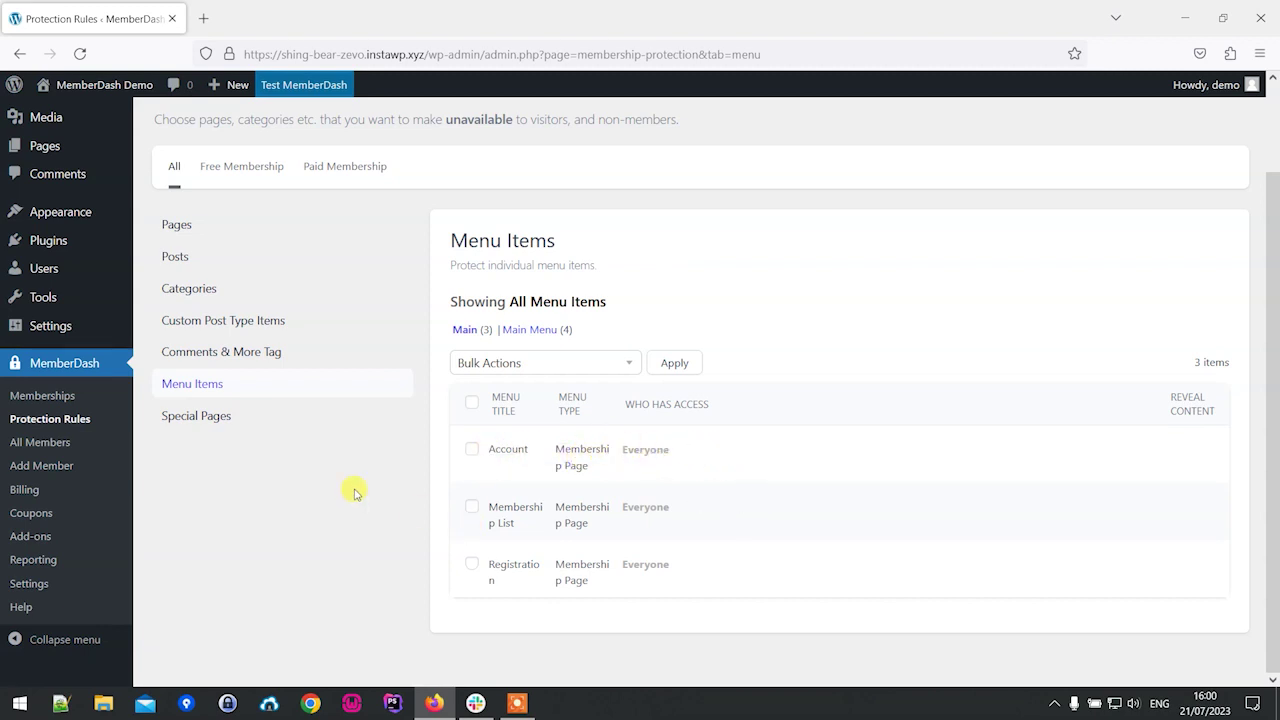
Review the list of all members and filter it by the paid and free memberships
left_click(42, 445)
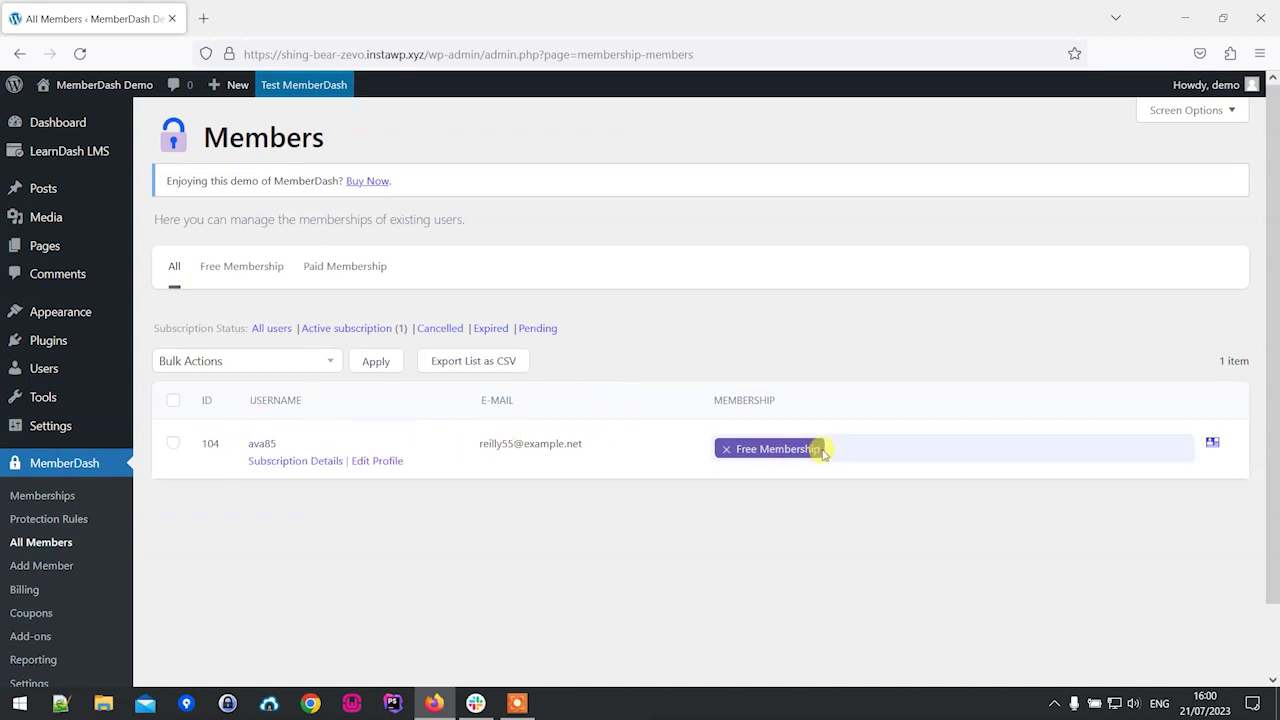
scroll(700, 420, "down", 2)
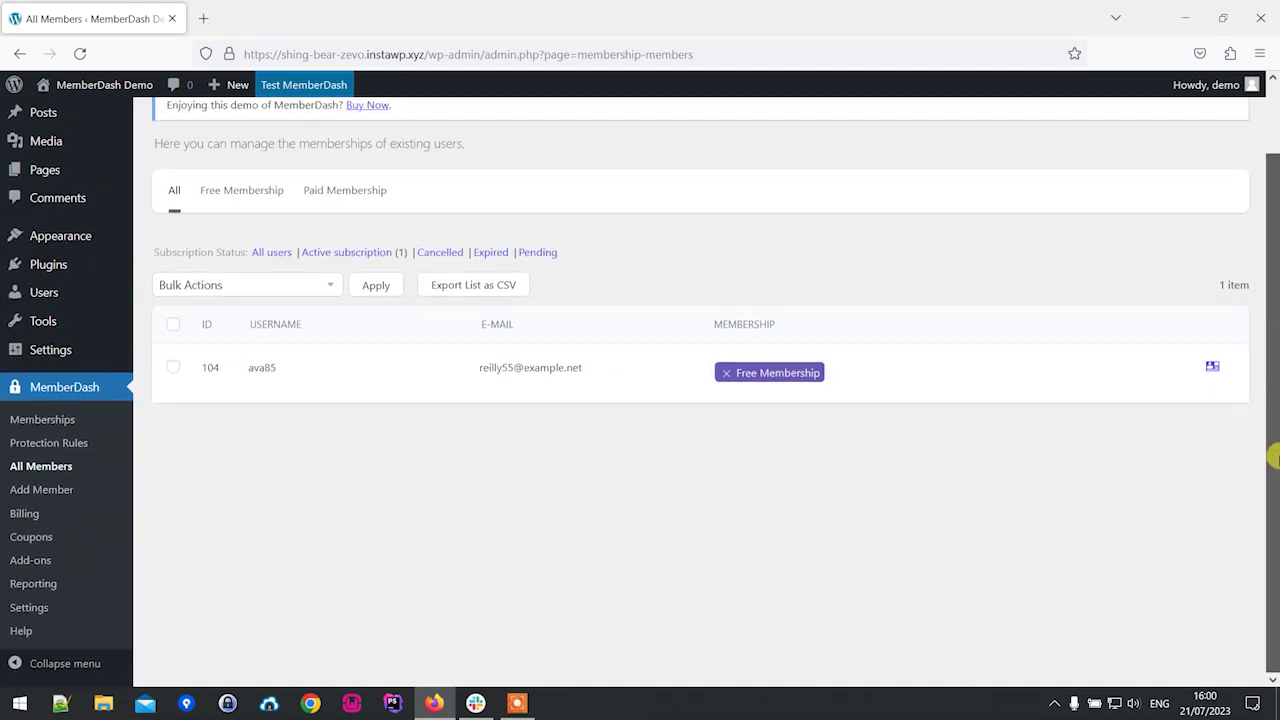
scroll(500, 380, "up", 2)
left_click(265, 276)
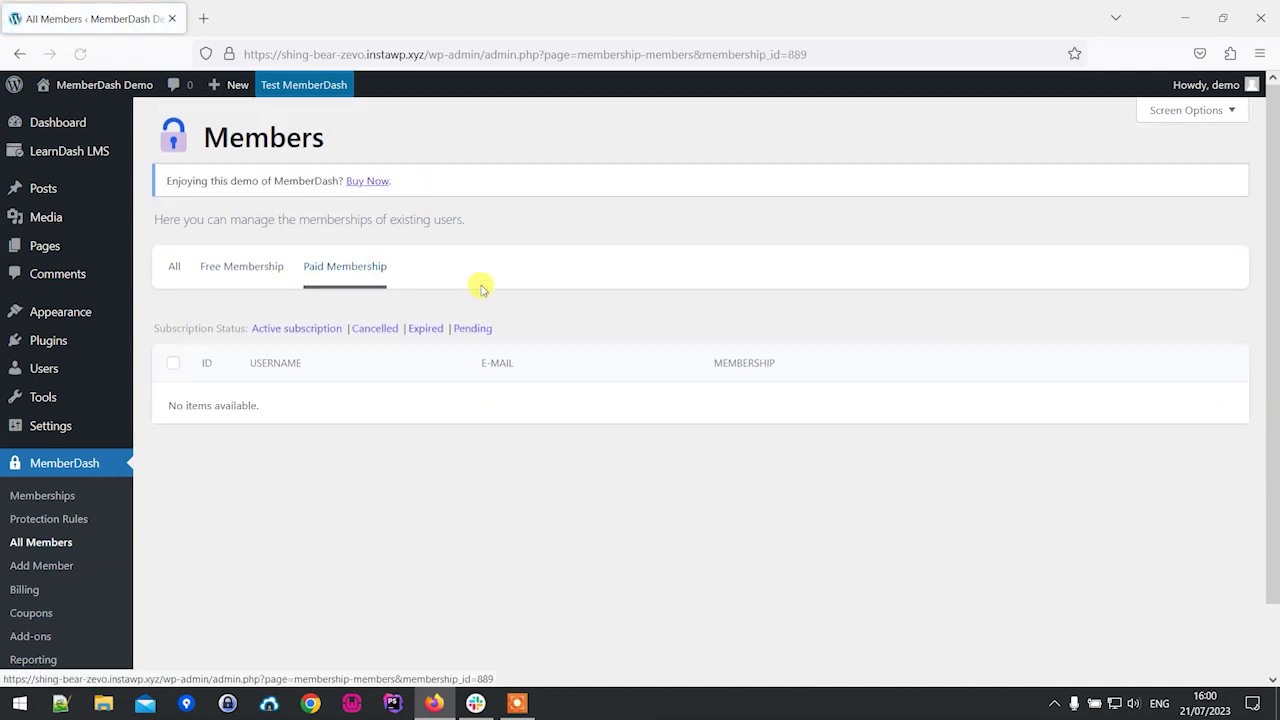
left_click(232, 277)
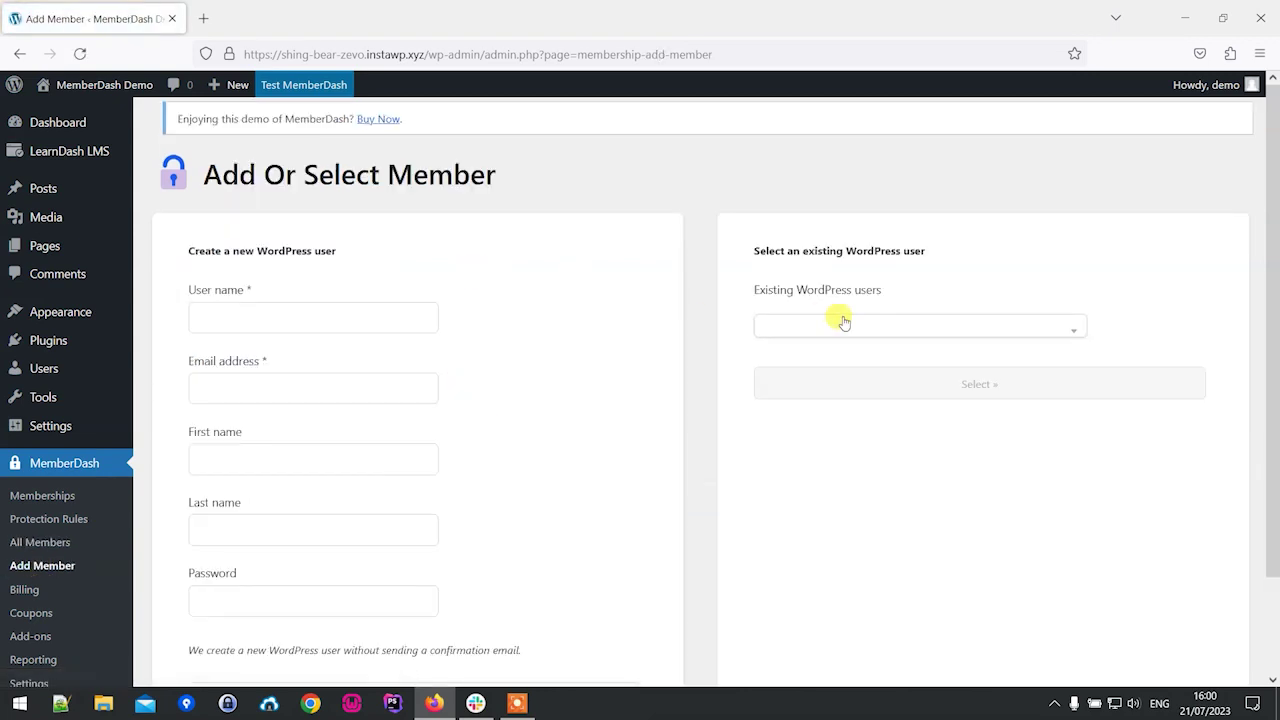
Examine the Add Member form for new or existing WordPress users, and review the invoices on the Billing page
left_click_drag(1272, 300, 1273, 250)
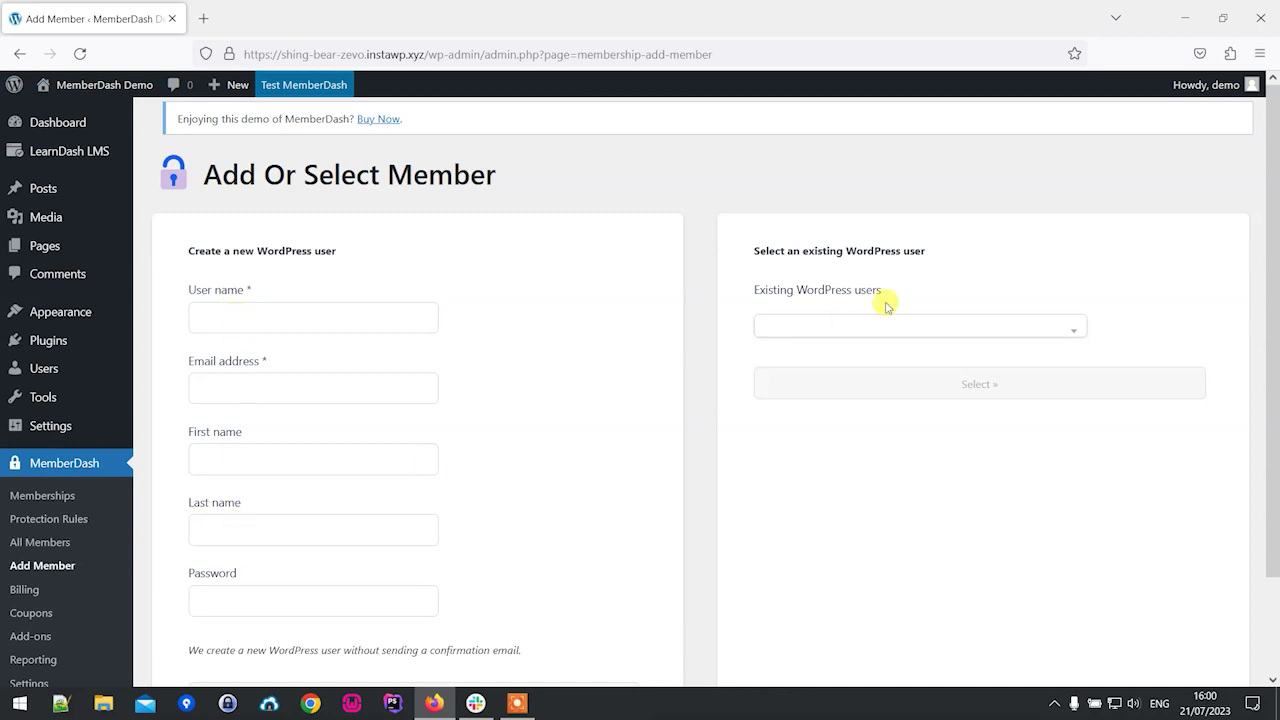
left_click_drag(1274, 332, 1274, 456)
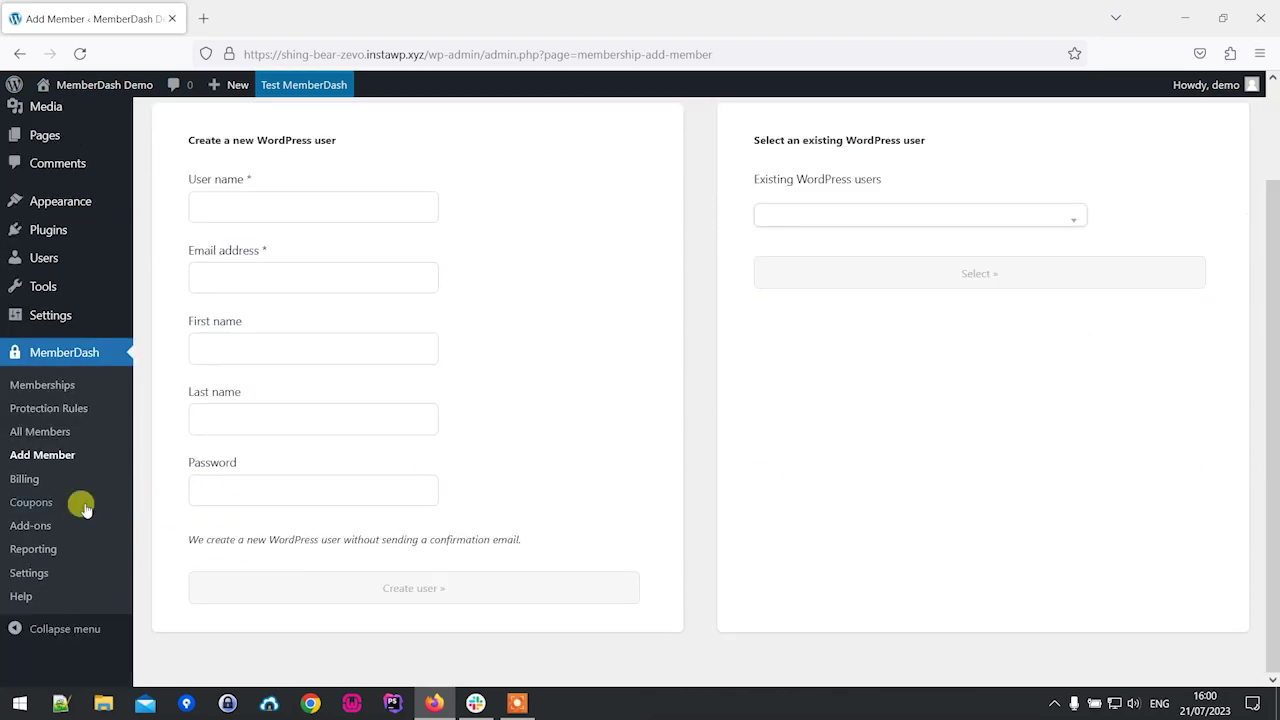
left_click(26, 478)
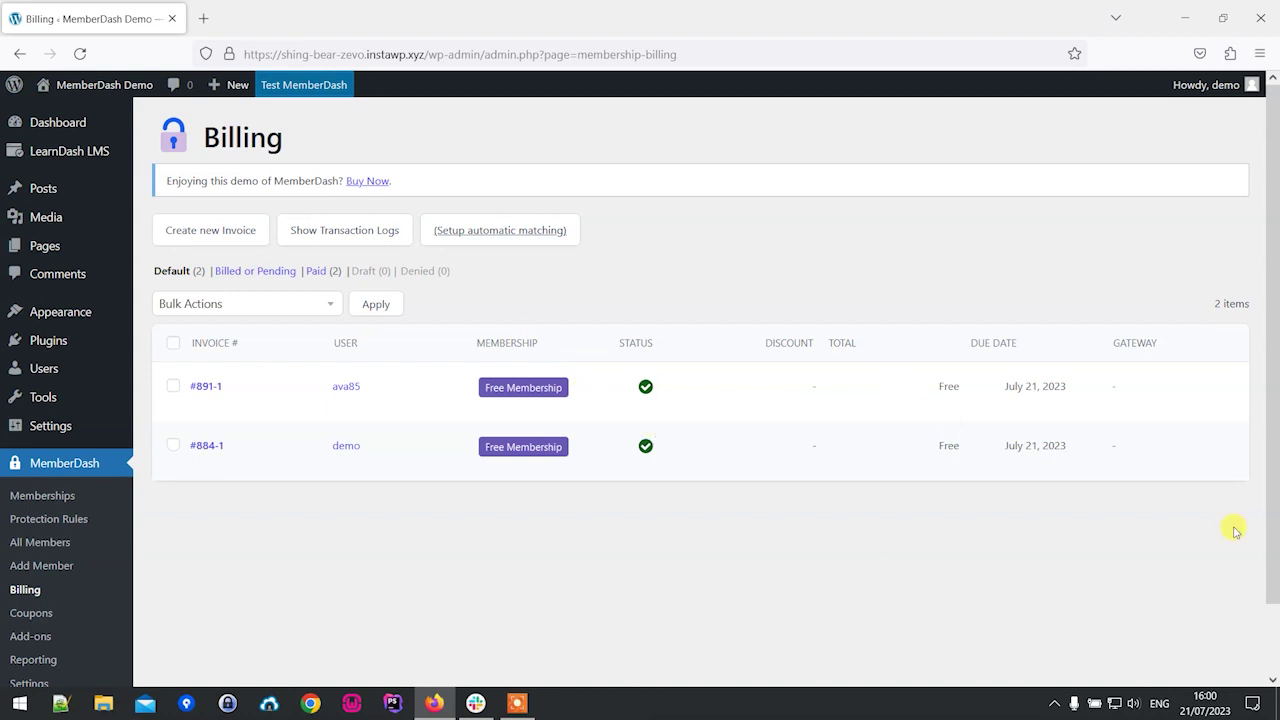
scroll(1272, 535, "down", 1)
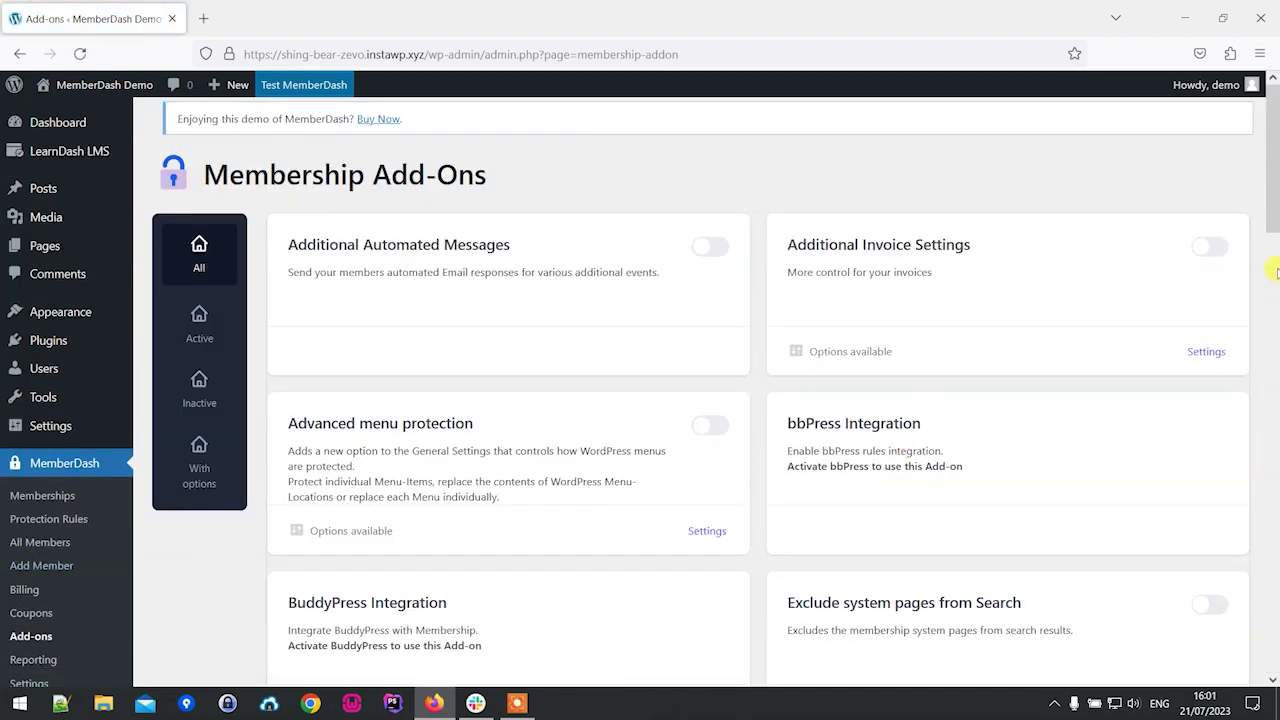
Browse the membership add-ons and examine the CSV report options, revenue and user figures on the Reporting page
scroll(1277, 272, "down", 7)
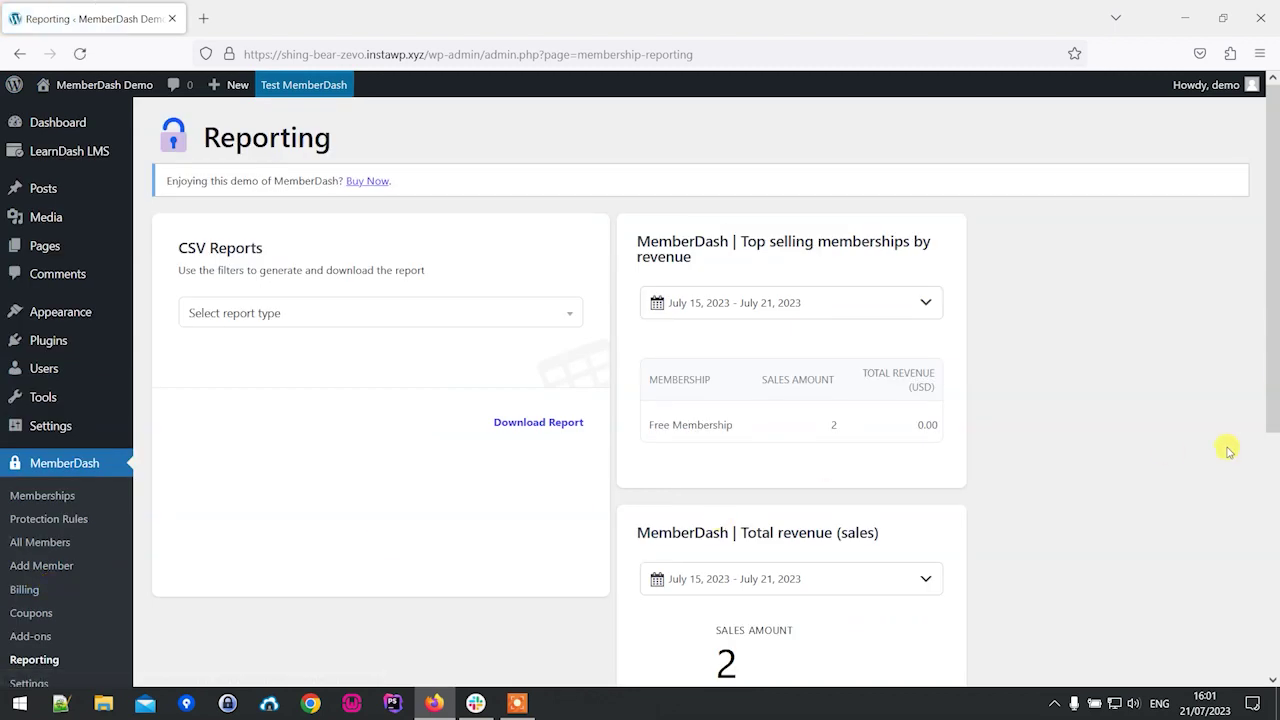
scroll(1275, 390, "down", 4)
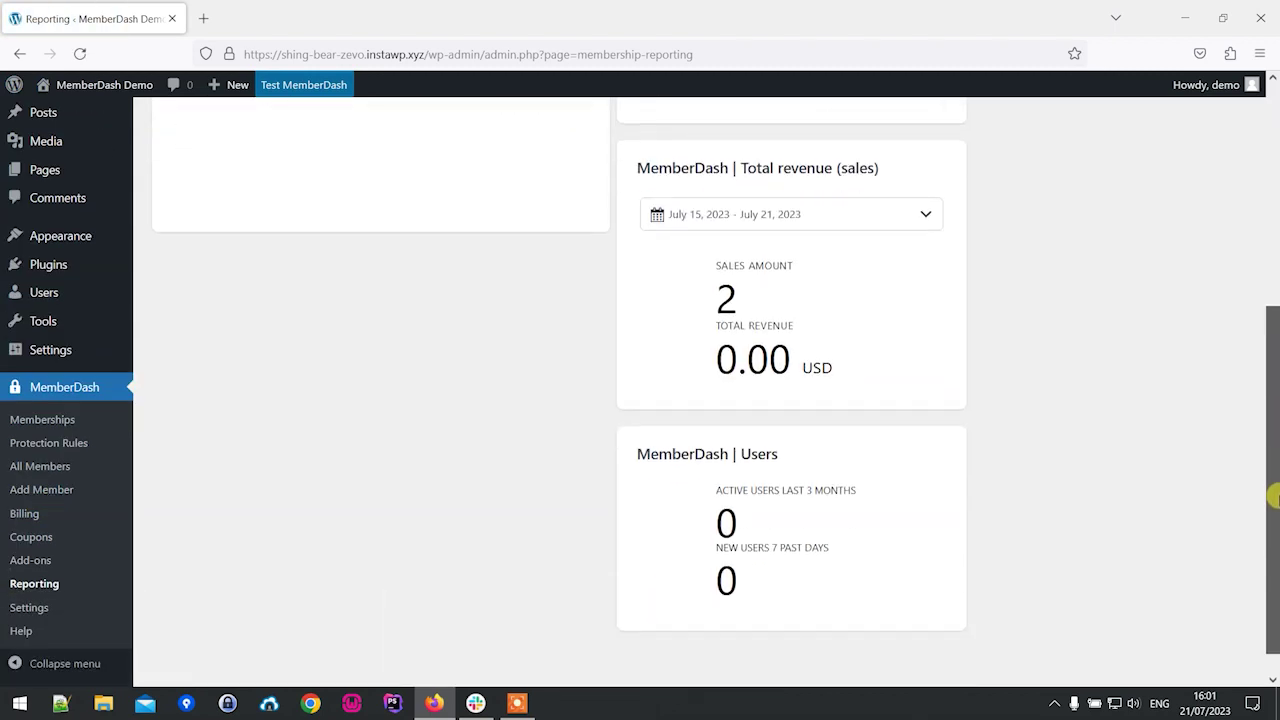
left_click_drag(1272, 557, 1277, 255)
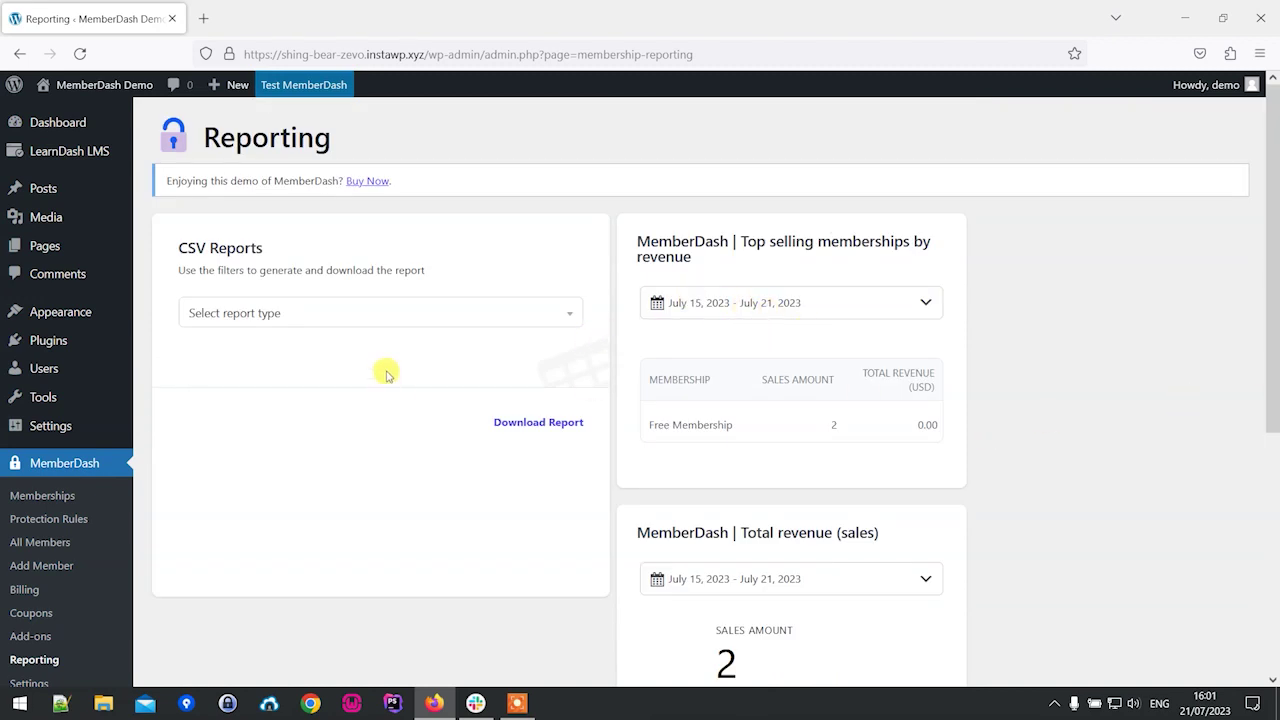
left_click(346, 310)
left_click_drag(1262, 334, 1275, 403)
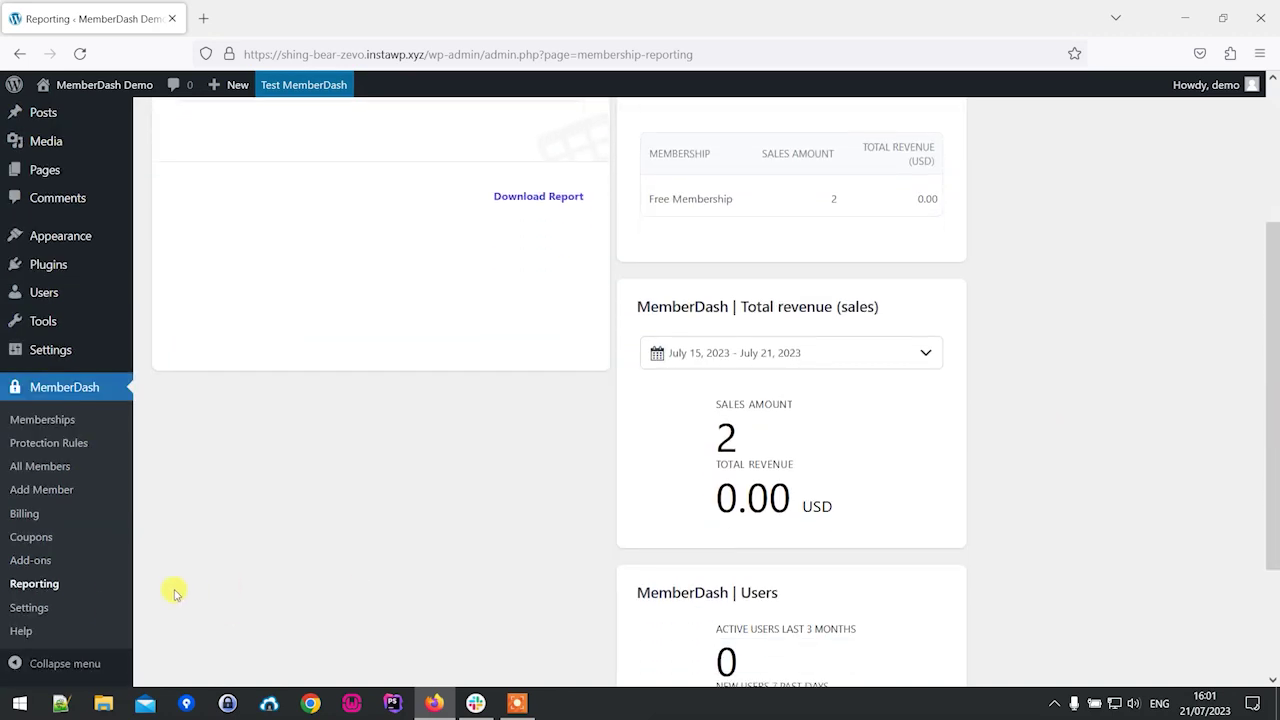
Review MemberDash's general settings and the global payment settings, including the available payment gateways
left_click(62, 607)
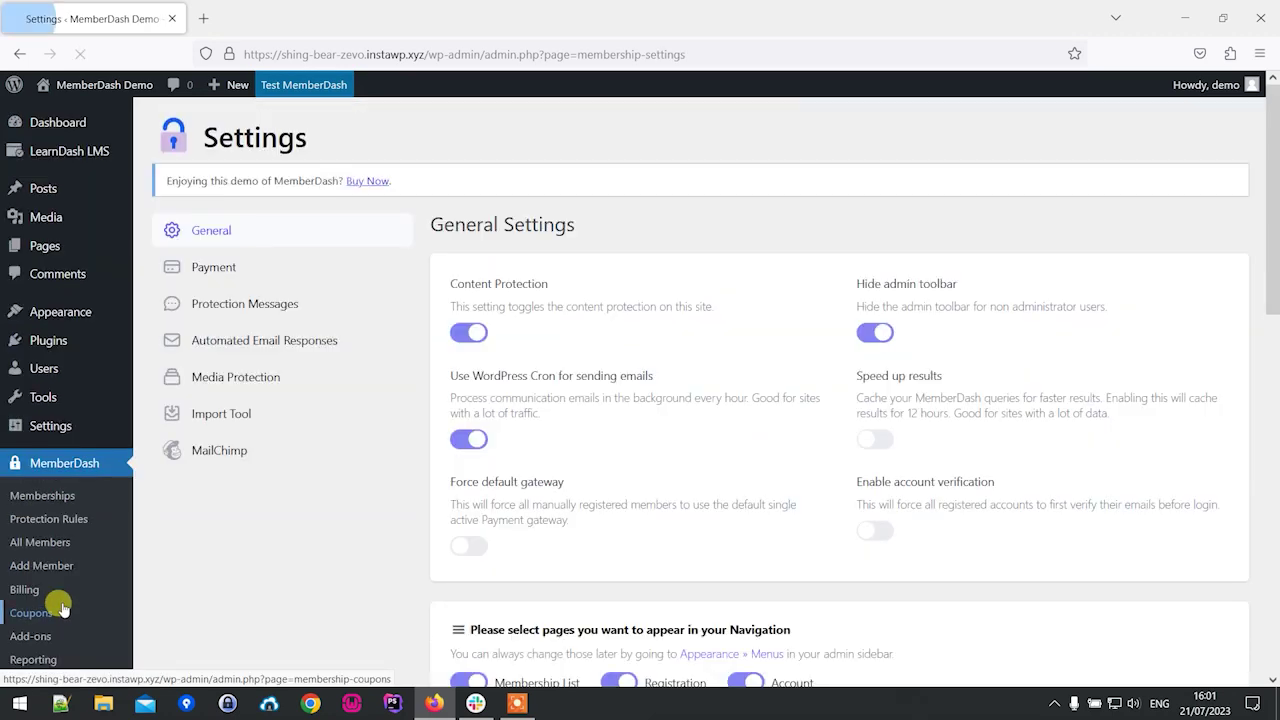
left_click_drag(1272, 316, 1271, 260)
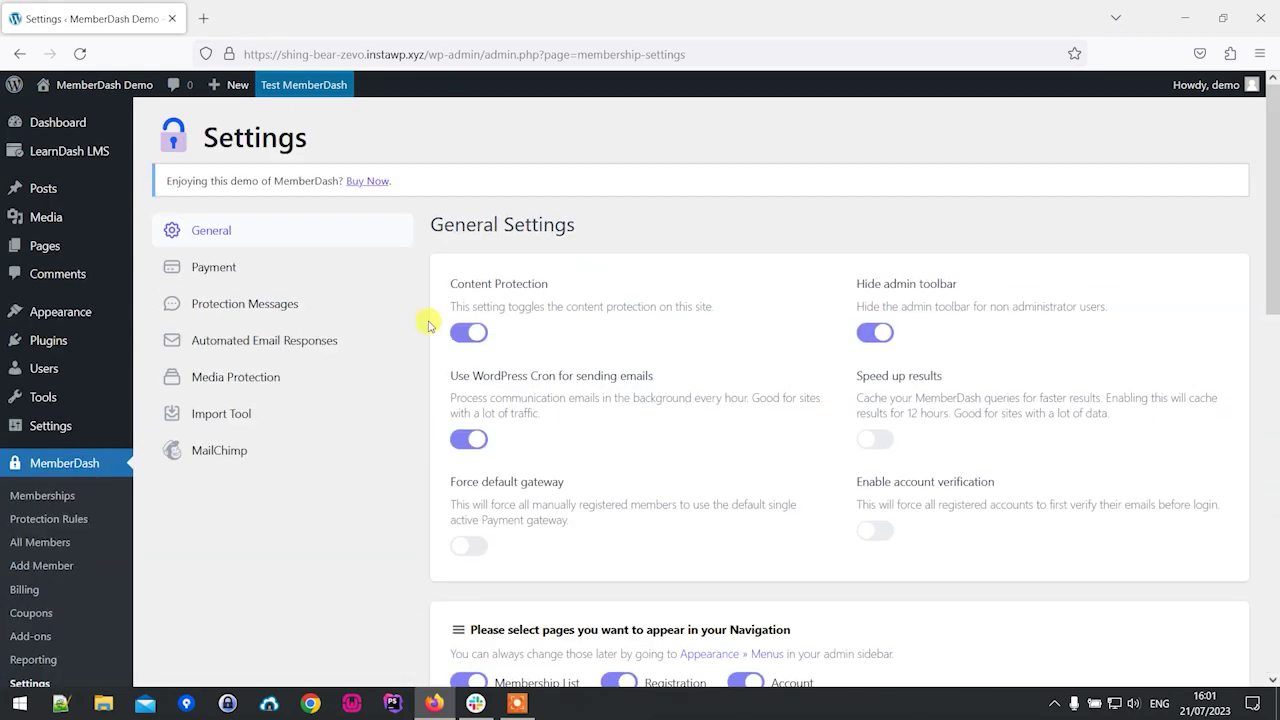
left_click(251, 267)
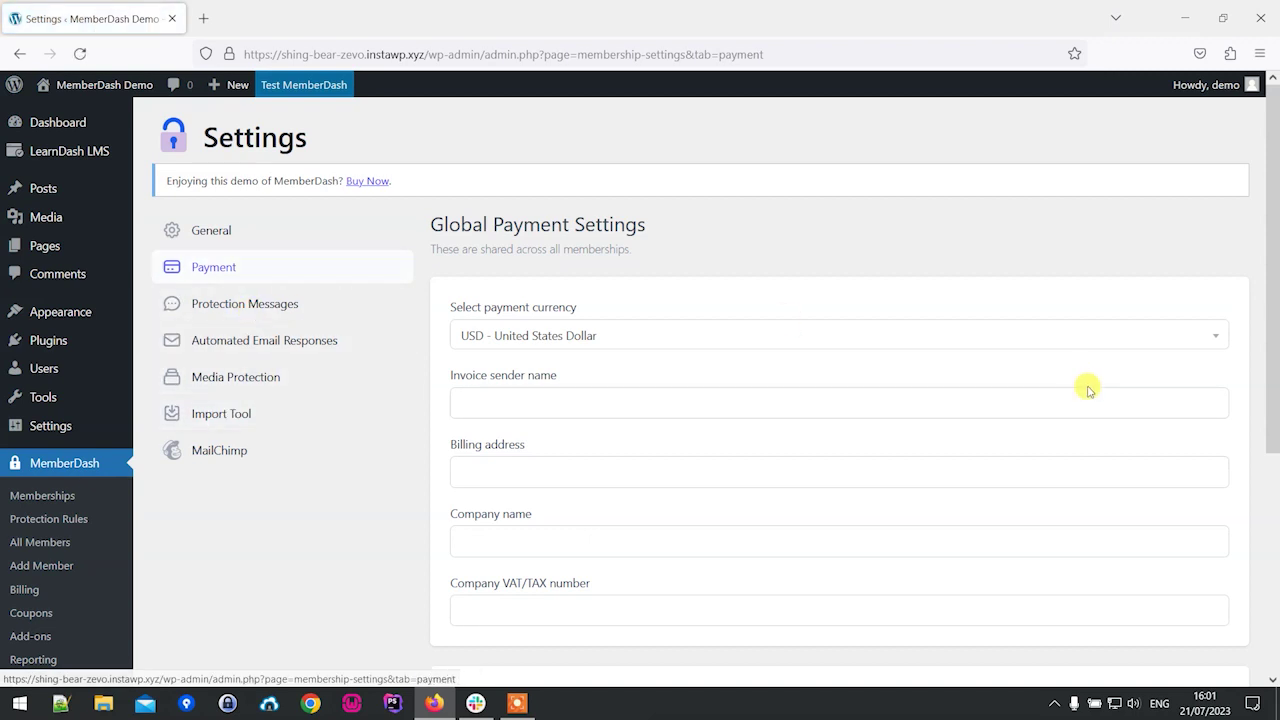
left_click_drag(1273, 352, 1273, 576)
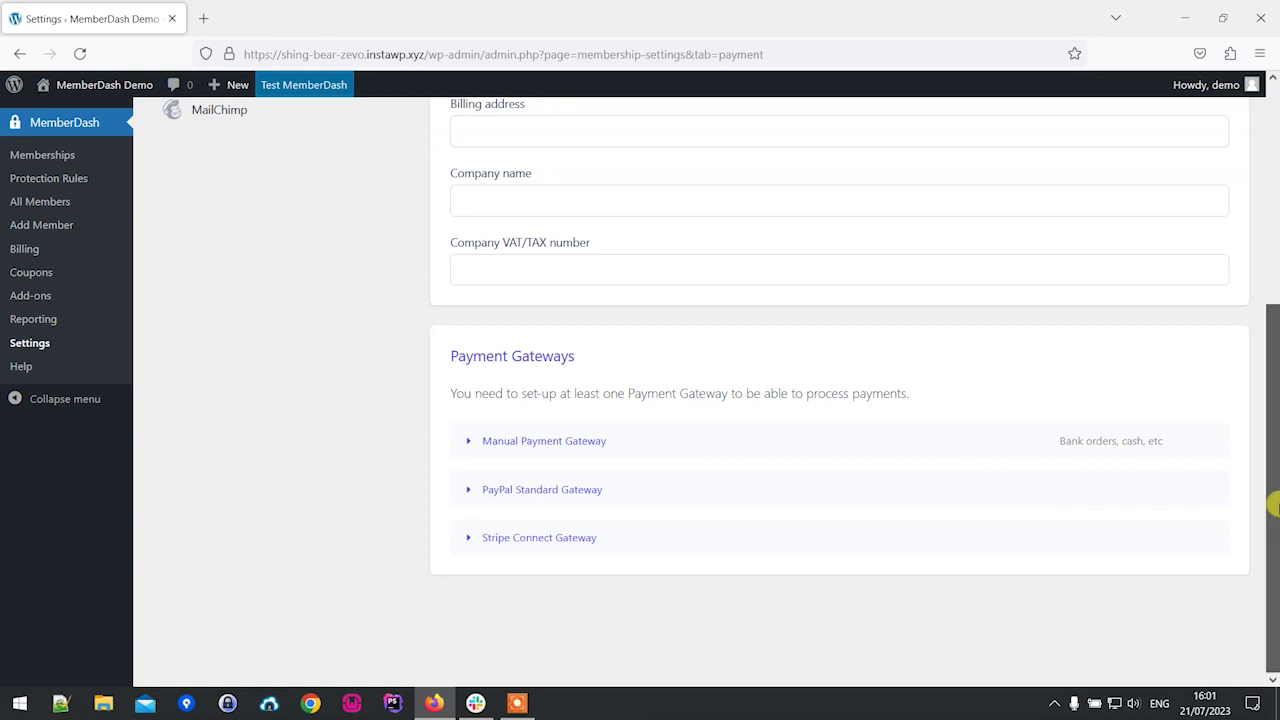
left_click_drag(1273, 398, 1277, 178)
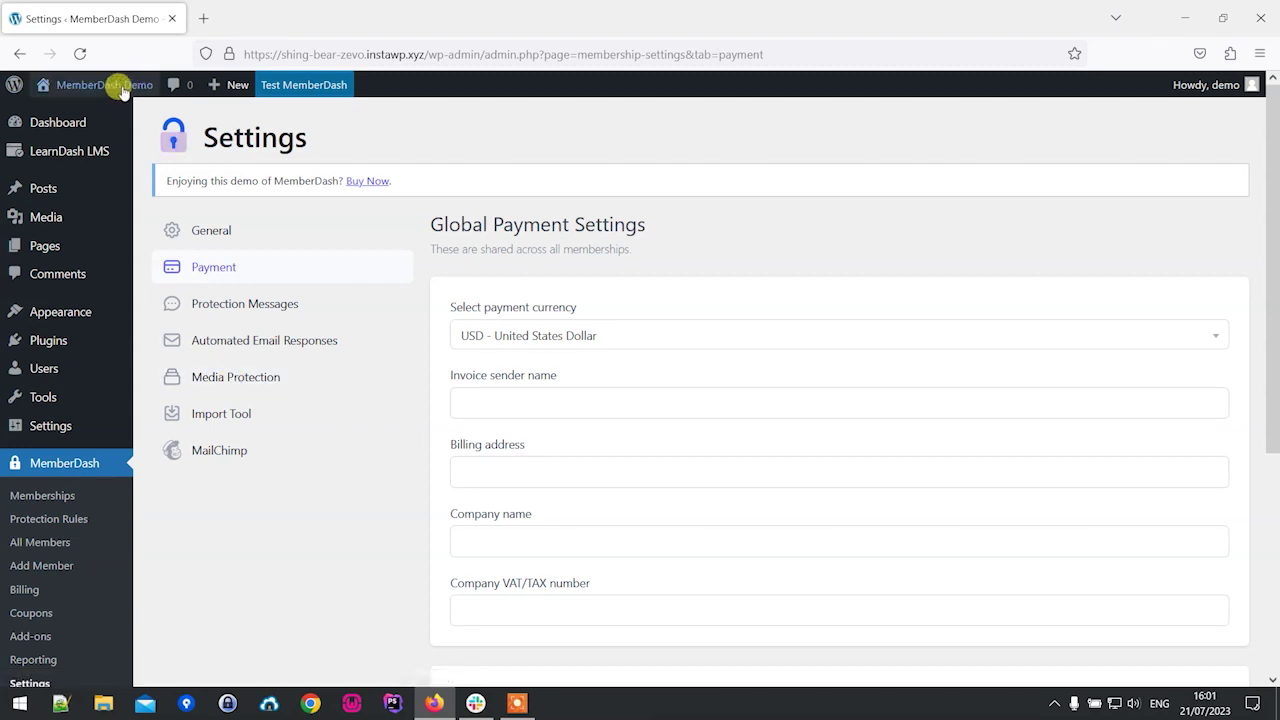
Visit the demo site's front end and browse the courses on the Courses page
mouse_move(116, 90)
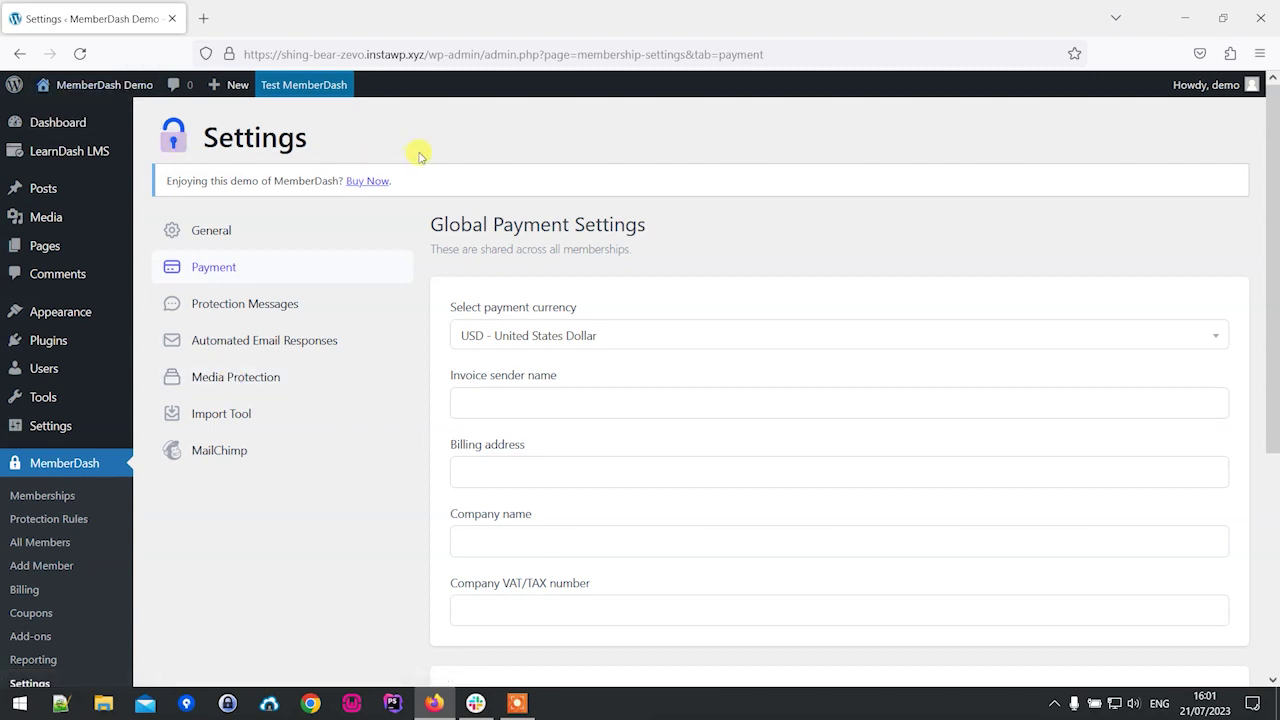
mouse_move(89, 111)
left_click(87, 115)
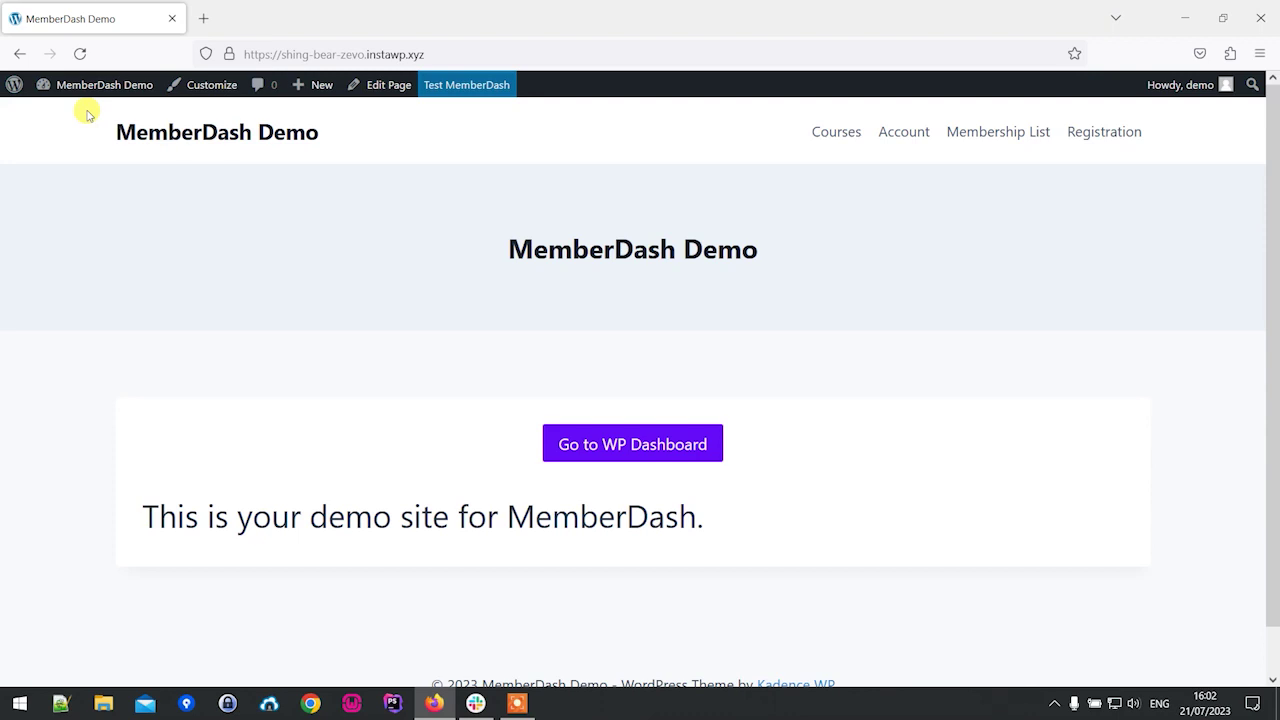
left_click(849, 135)
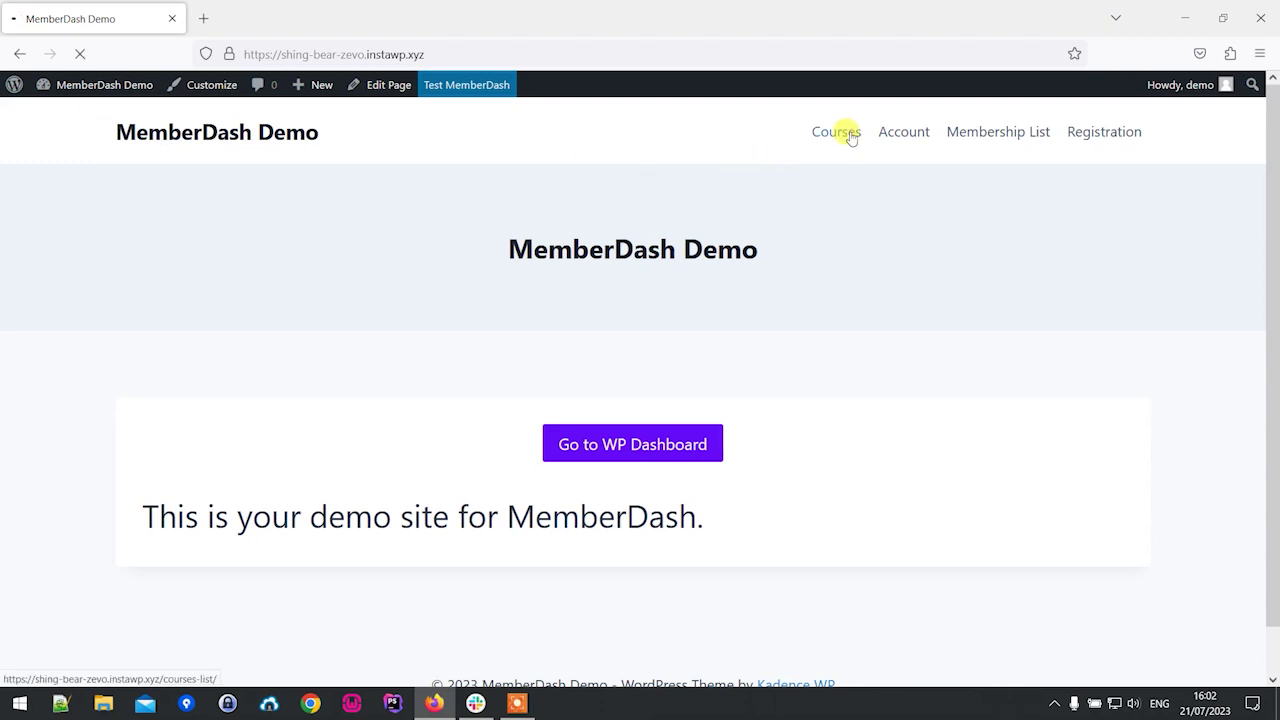
scroll(1277, 402, "down", 3)
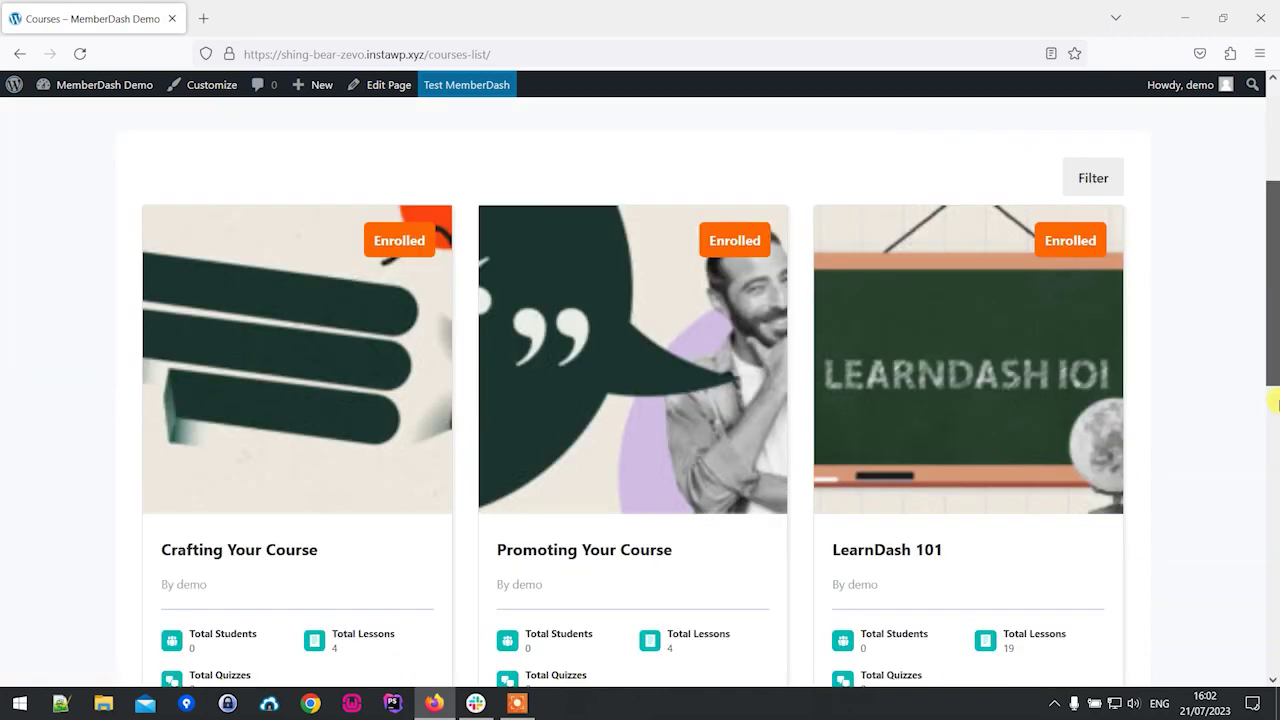
scroll(1275, 395, "down", 4)
scroll(1274, 300, "up", 5)
scroll(1274, 450, "down", 7)
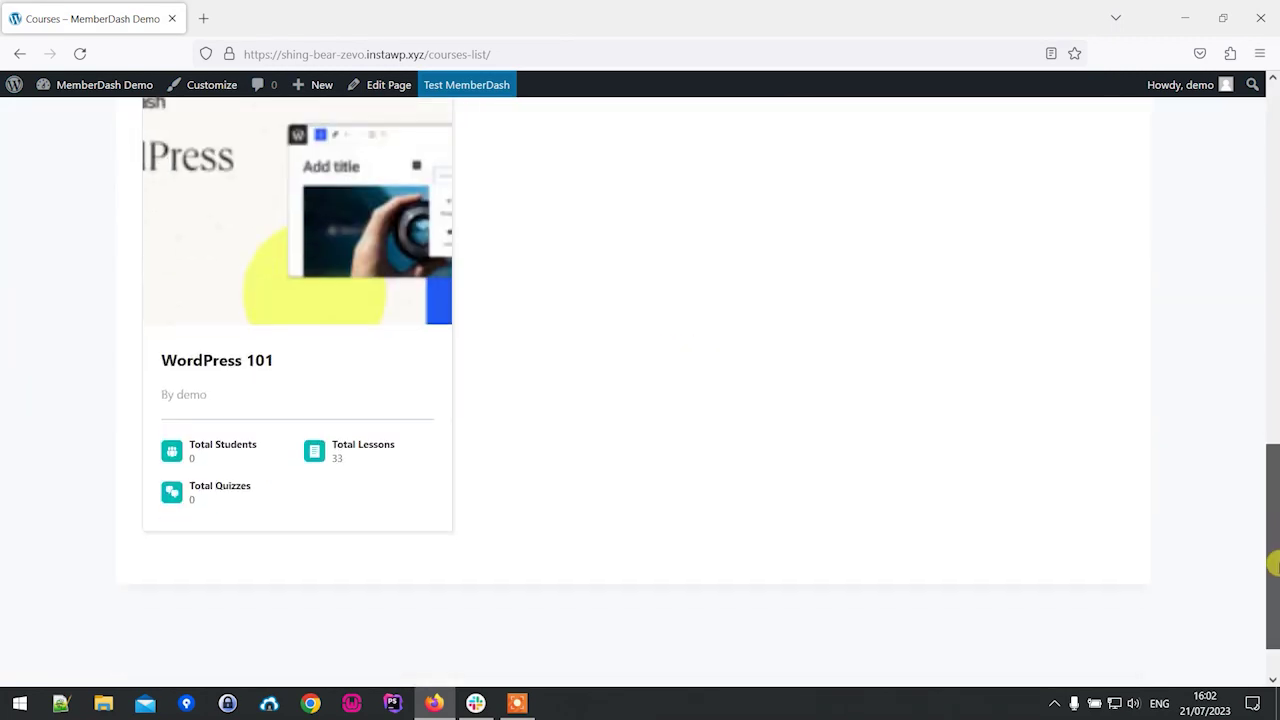
scroll(1274, 565, "up", 7)
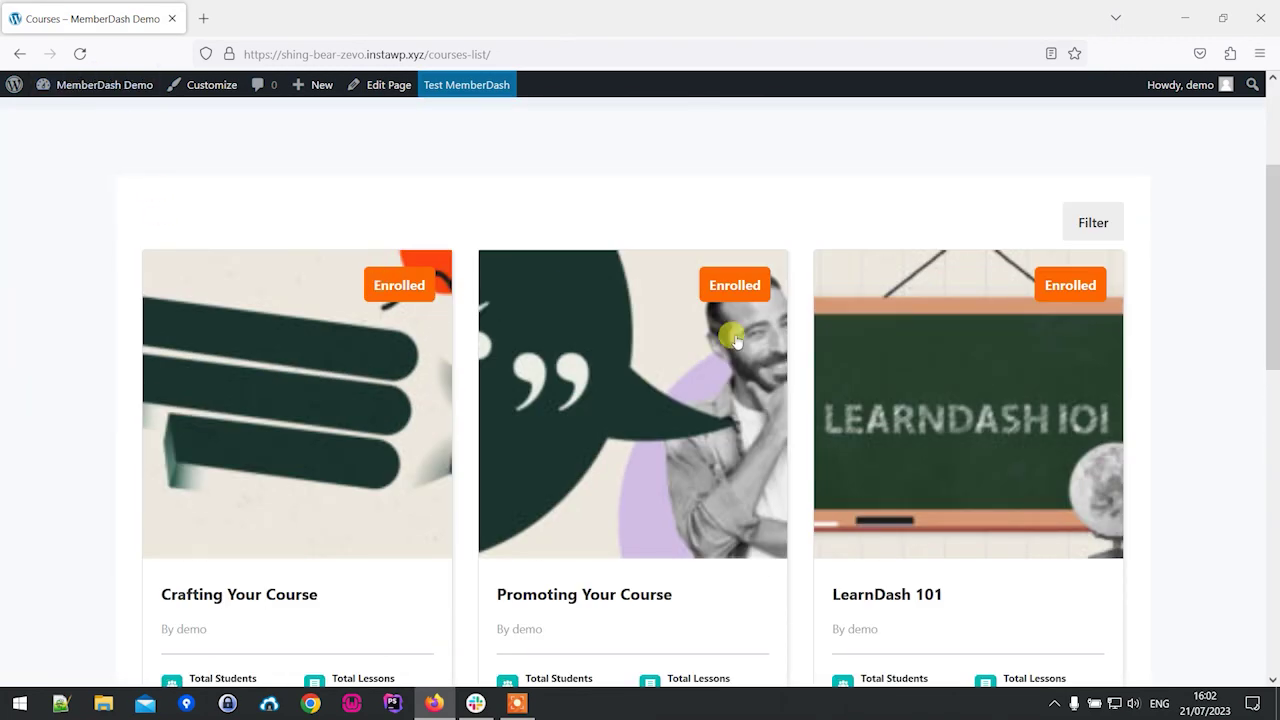
scroll(1268, 434, "down", 4)
scroll(1268, 400, "up", 6)
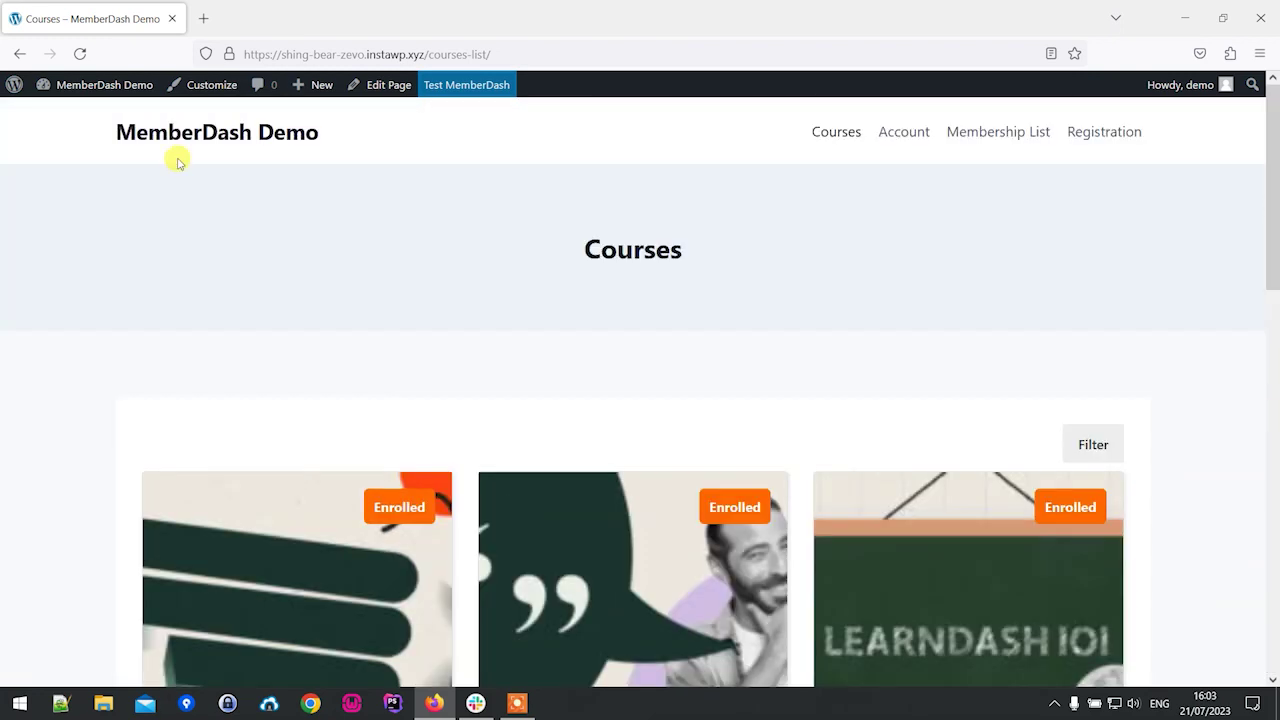
Return to the WordPress dashboard, open the MemberDash add-ons and find the LearnDash Integration add-on
mouse_move(63, 86)
left_click(80, 116)
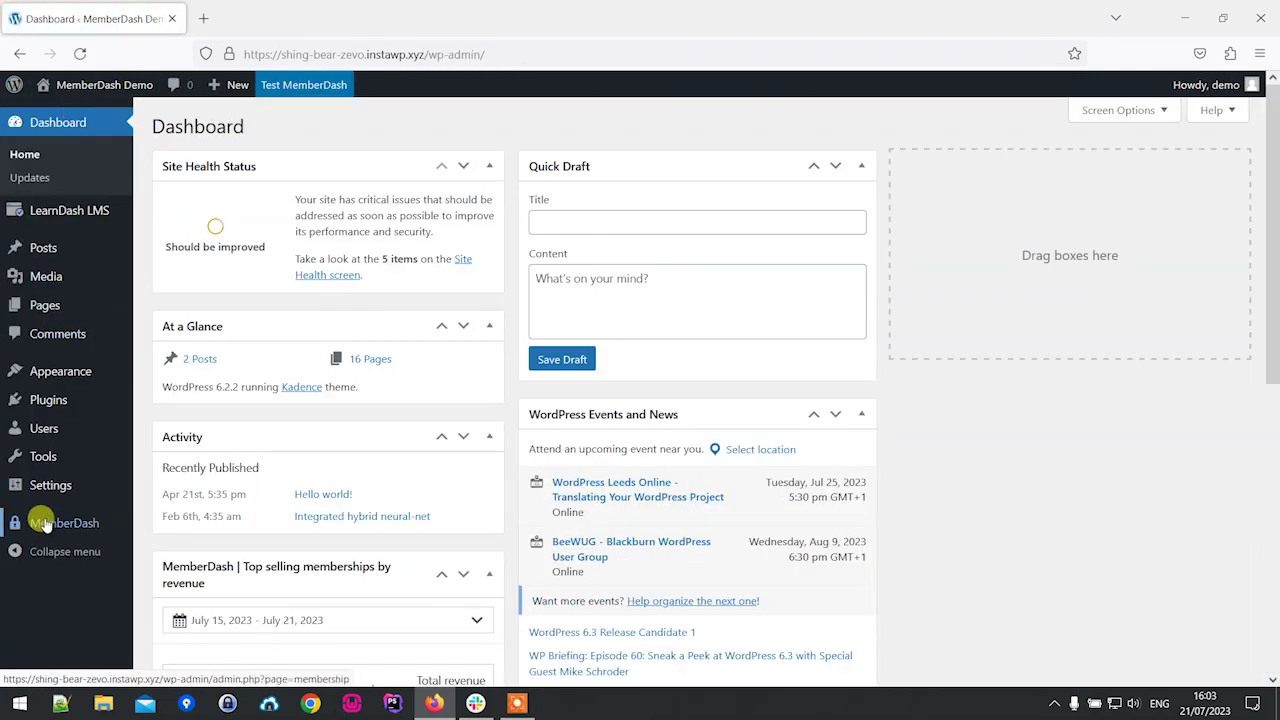
mouse_move(48, 523)
left_click(168, 568)
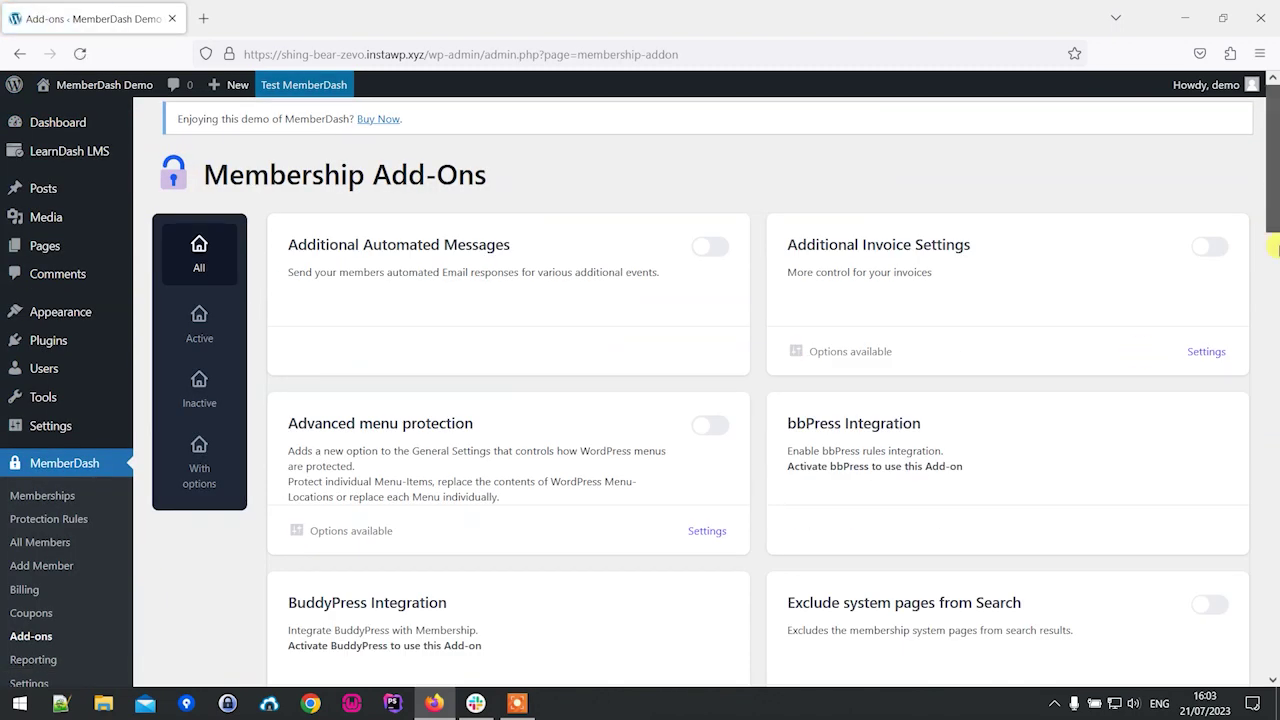
left_click_drag(1273, 160, 1273, 346)
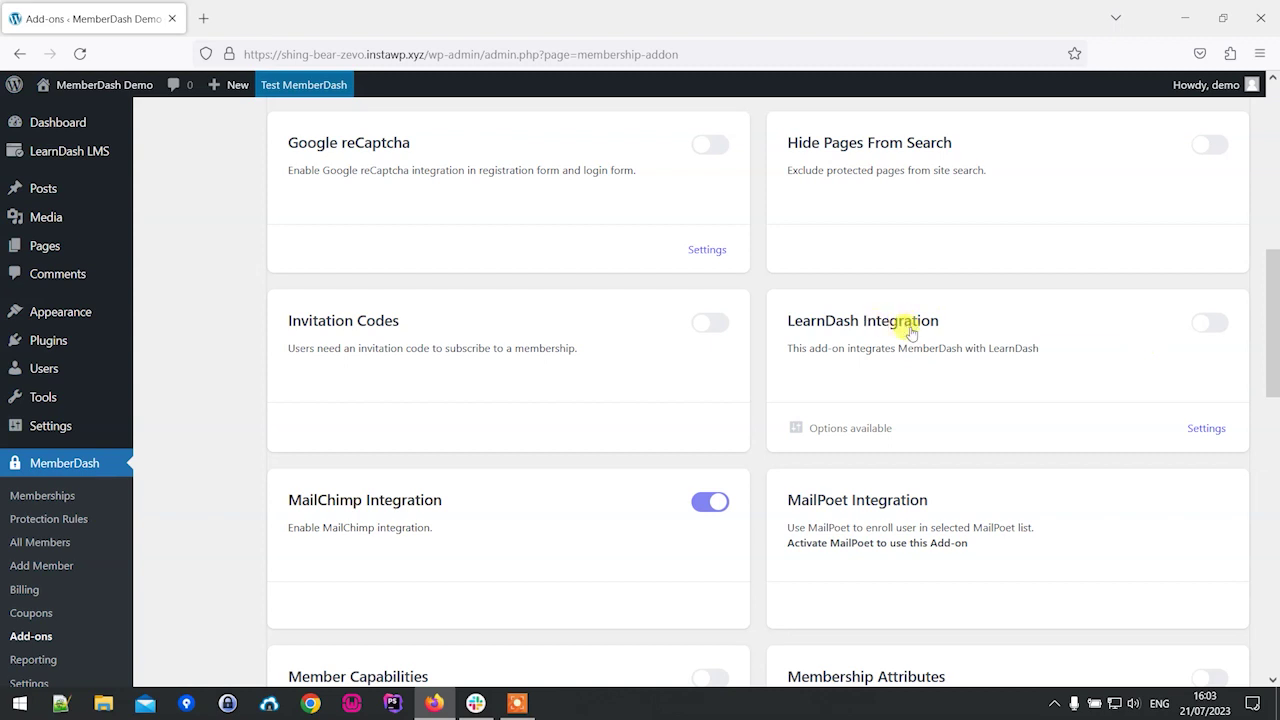
Enable the LearnDash Integration add-on and set it to automatically enroll users who subscribe to a membership into the selected course
left_click(1210, 323)
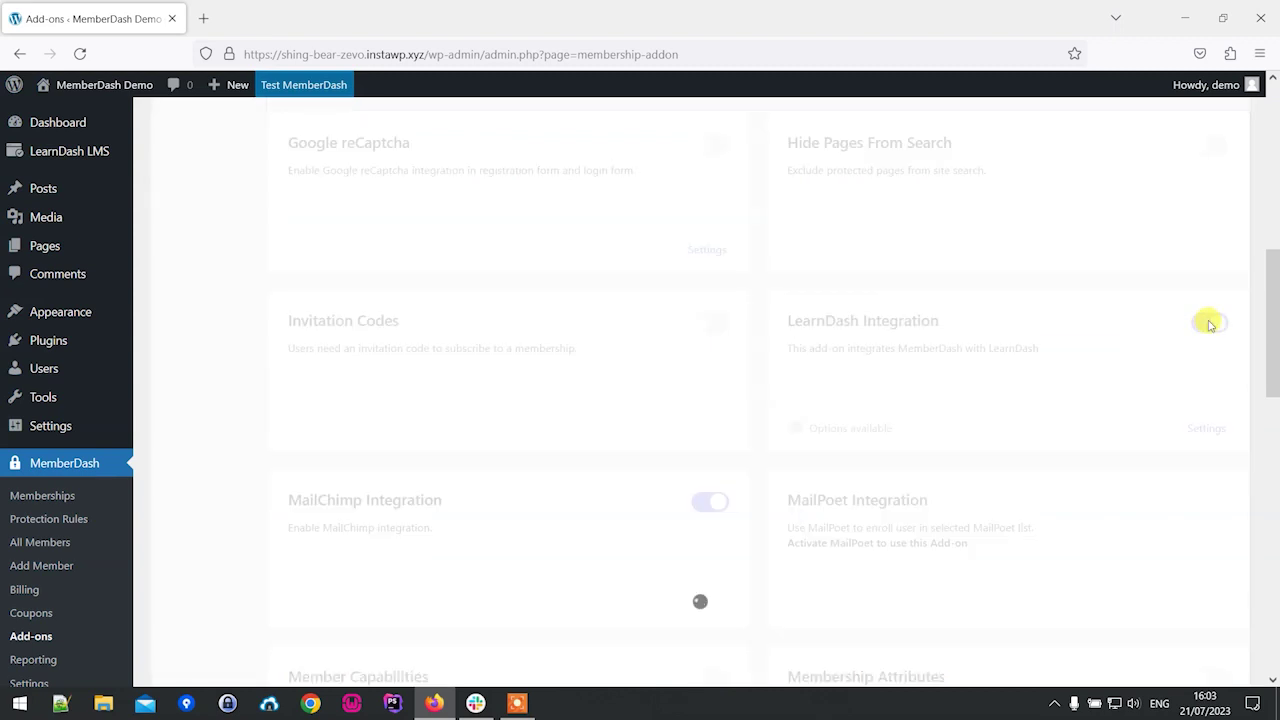
left_click_drag(1273, 313, 1273, 340)
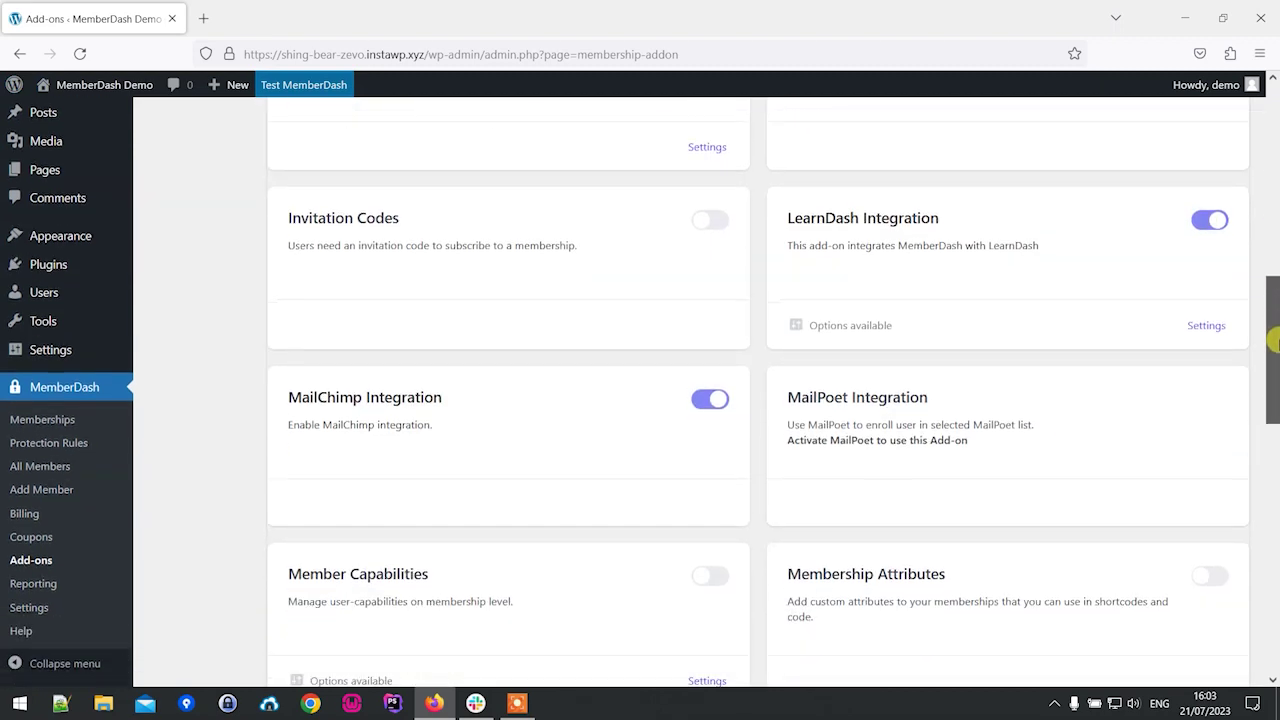
left_click(1206, 326)
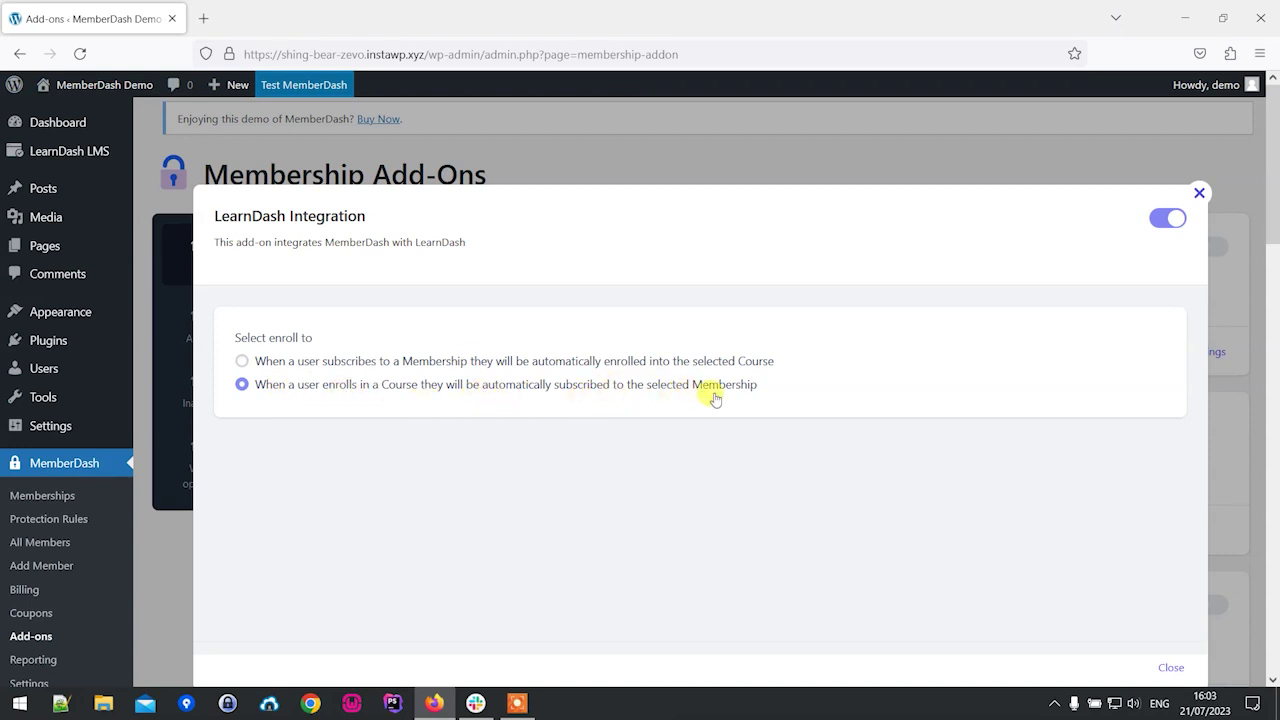
left_click(380, 361)
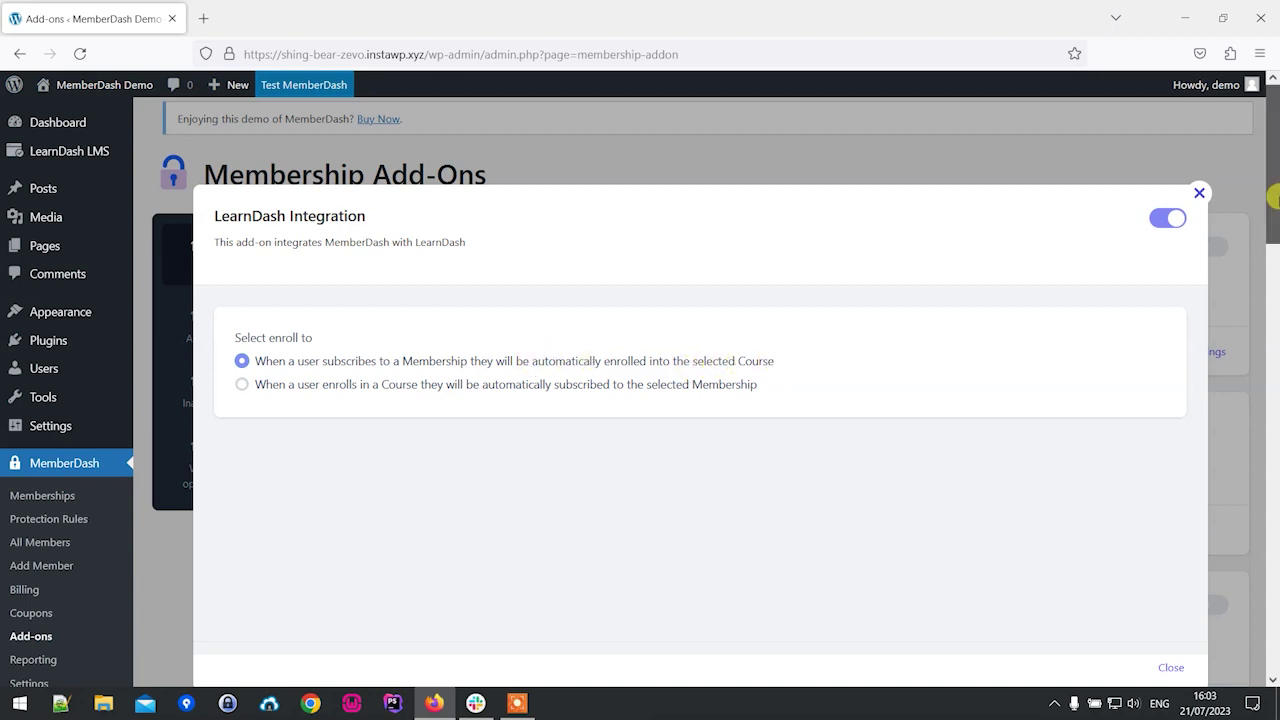
left_click_drag(1274, 181, 1273, 215)
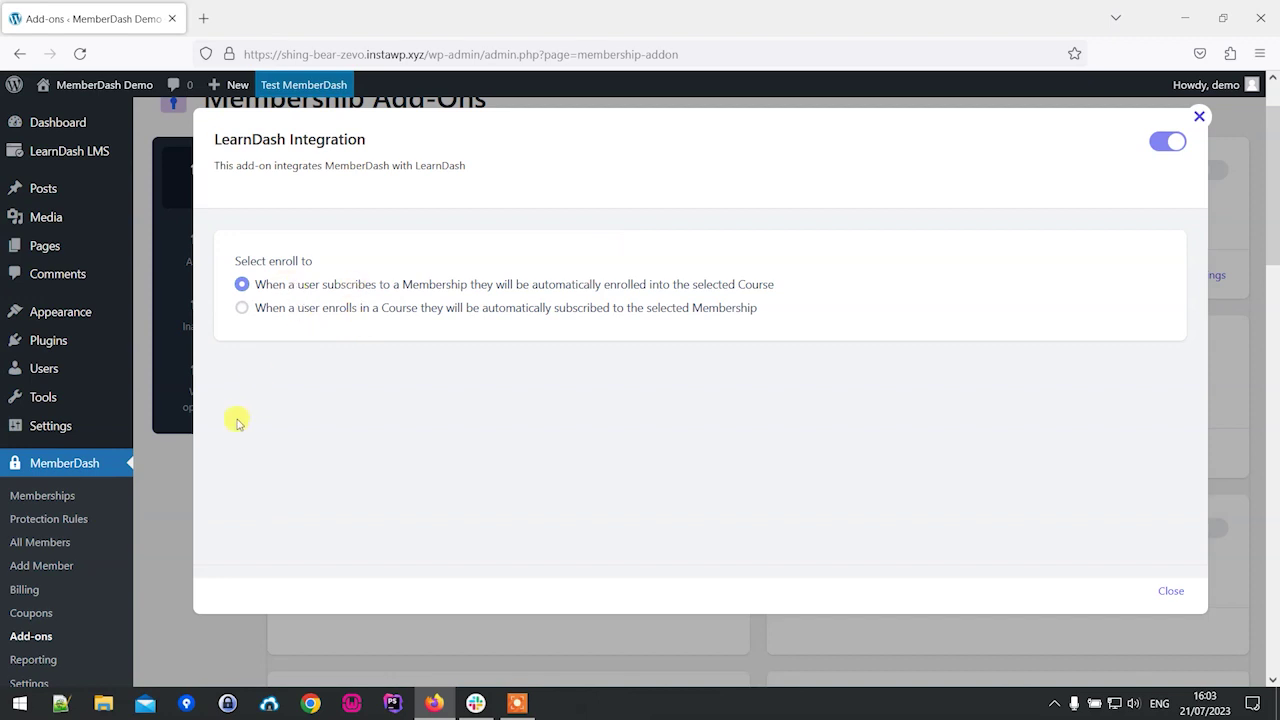
left_click(160, 518)
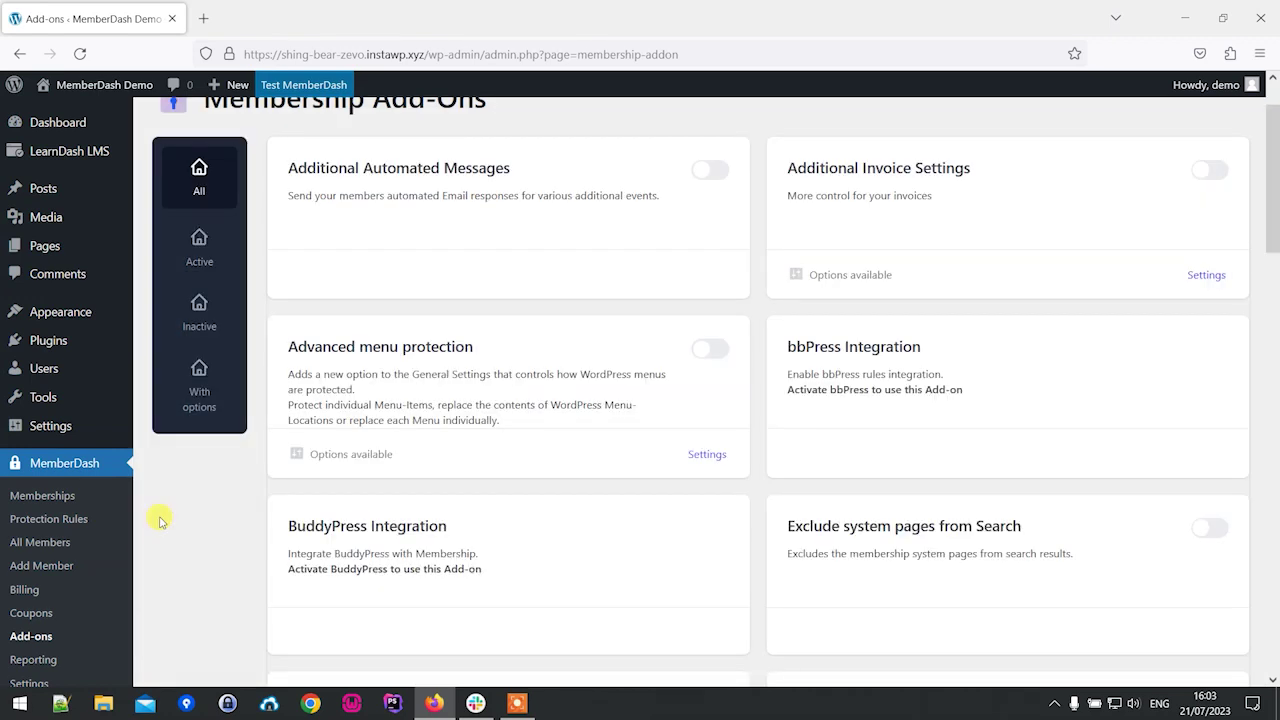
Edit the Free Membership and assign the LearnDash course Crafting Your Course to it
left_click(55, 493)
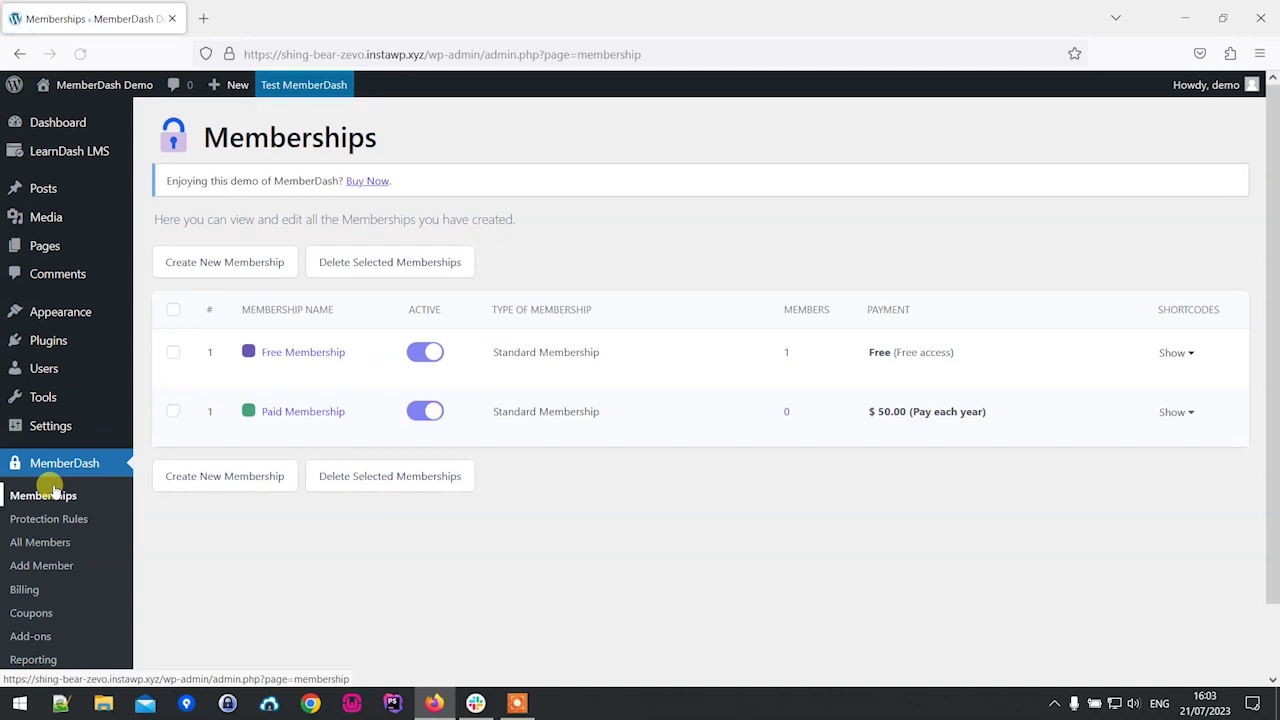
mouse_move(252, 360)
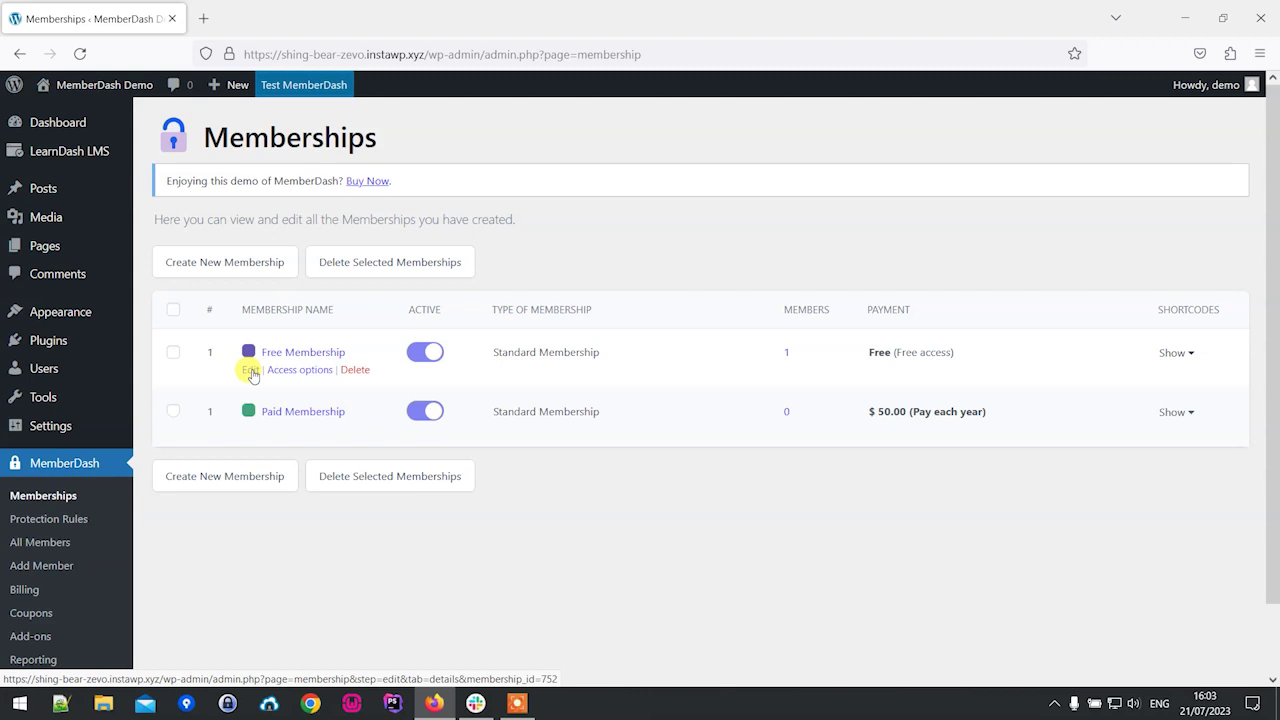
left_click(251, 370)
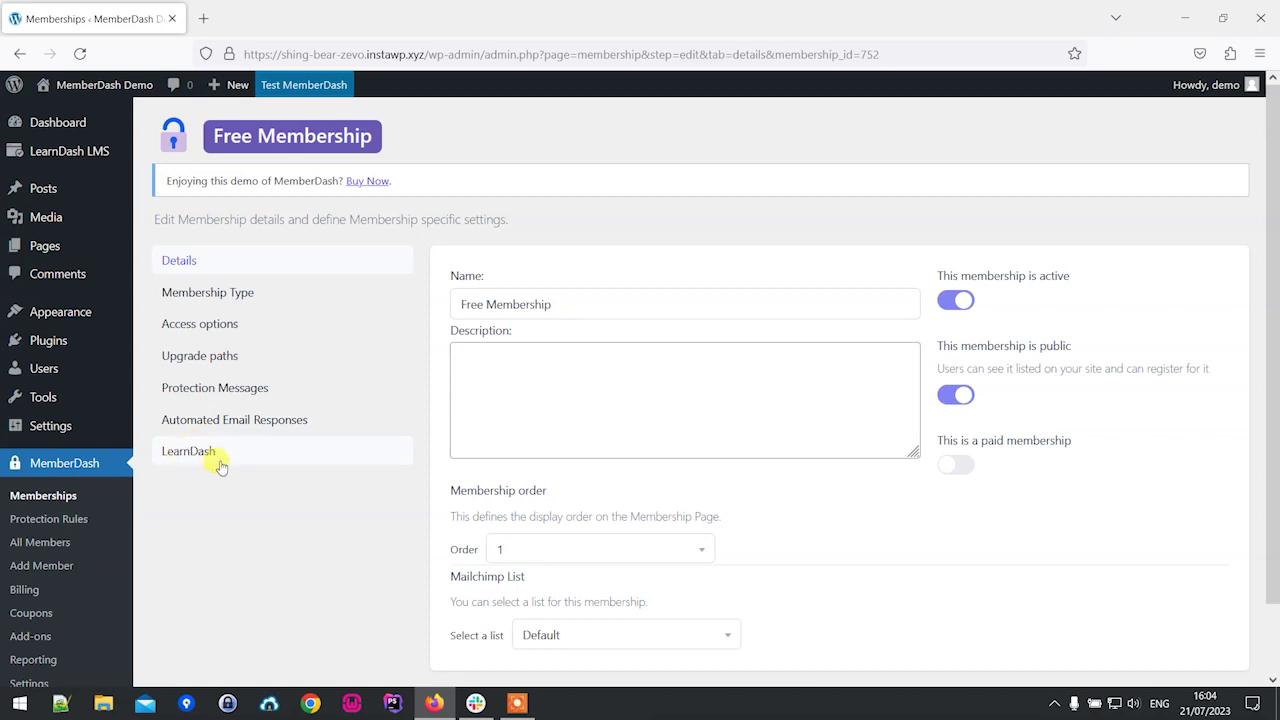
left_click(204, 458)
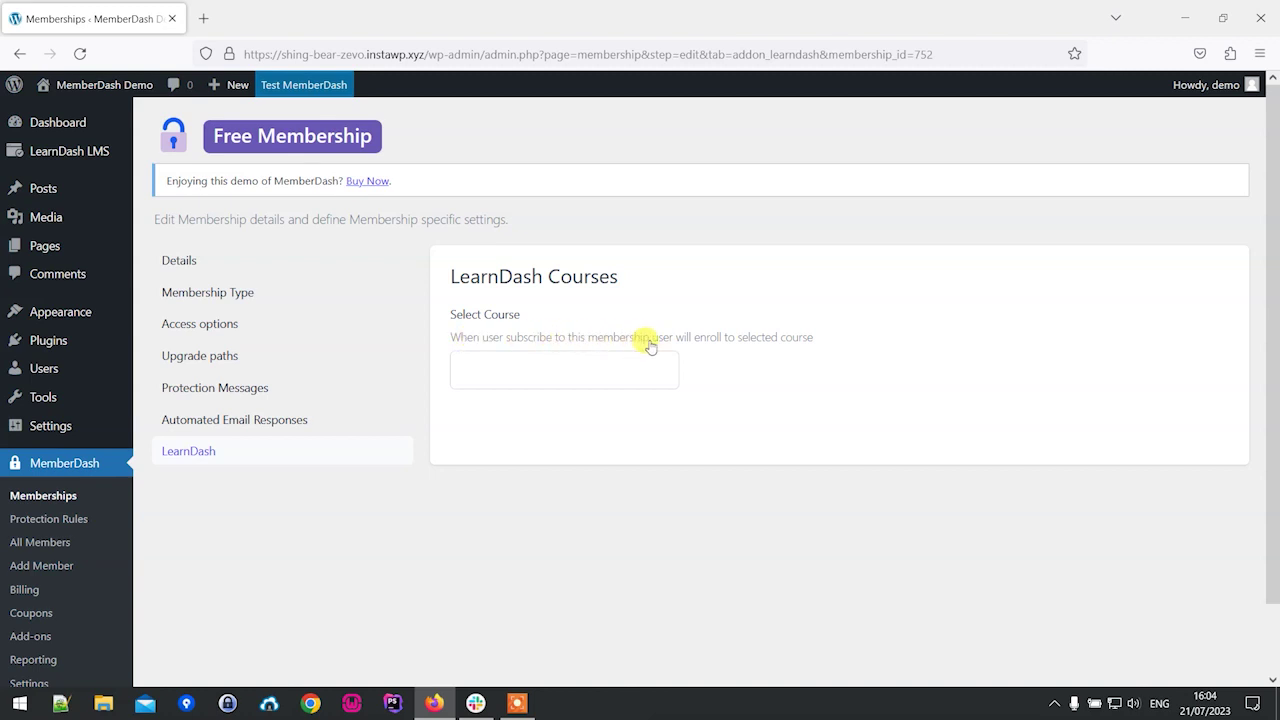
left_click(507, 371)
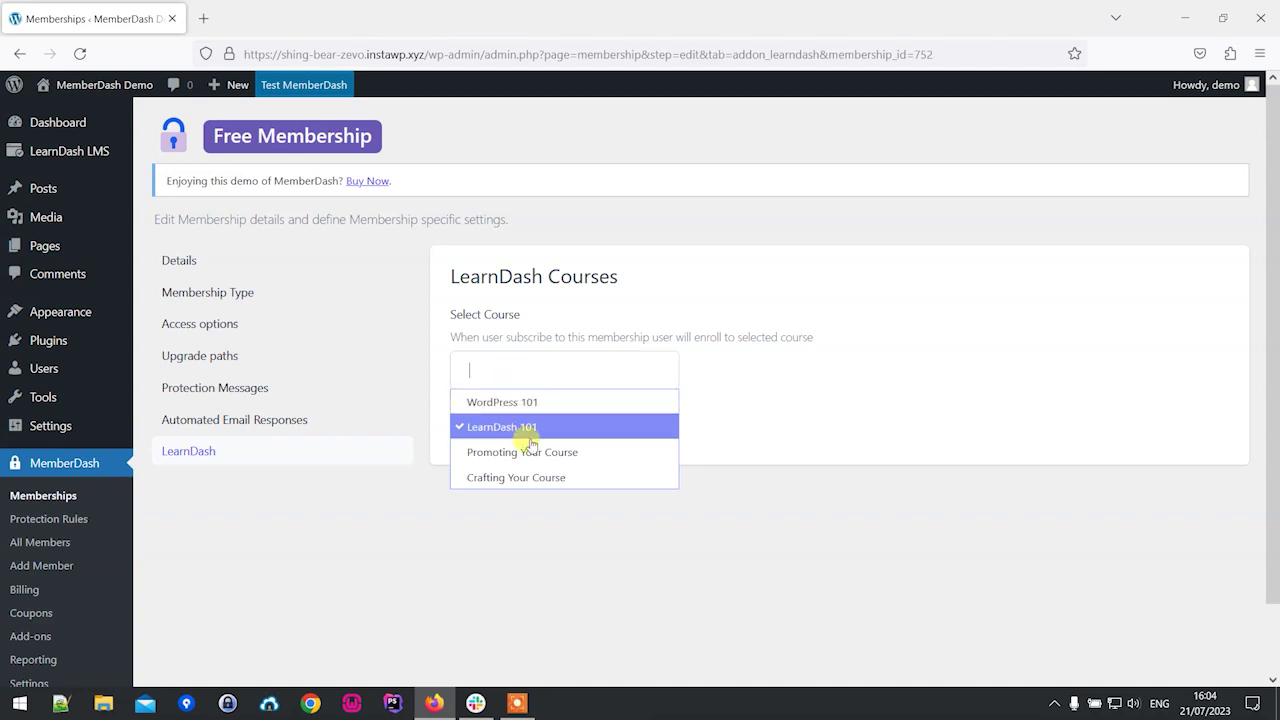
left_click(541, 477)
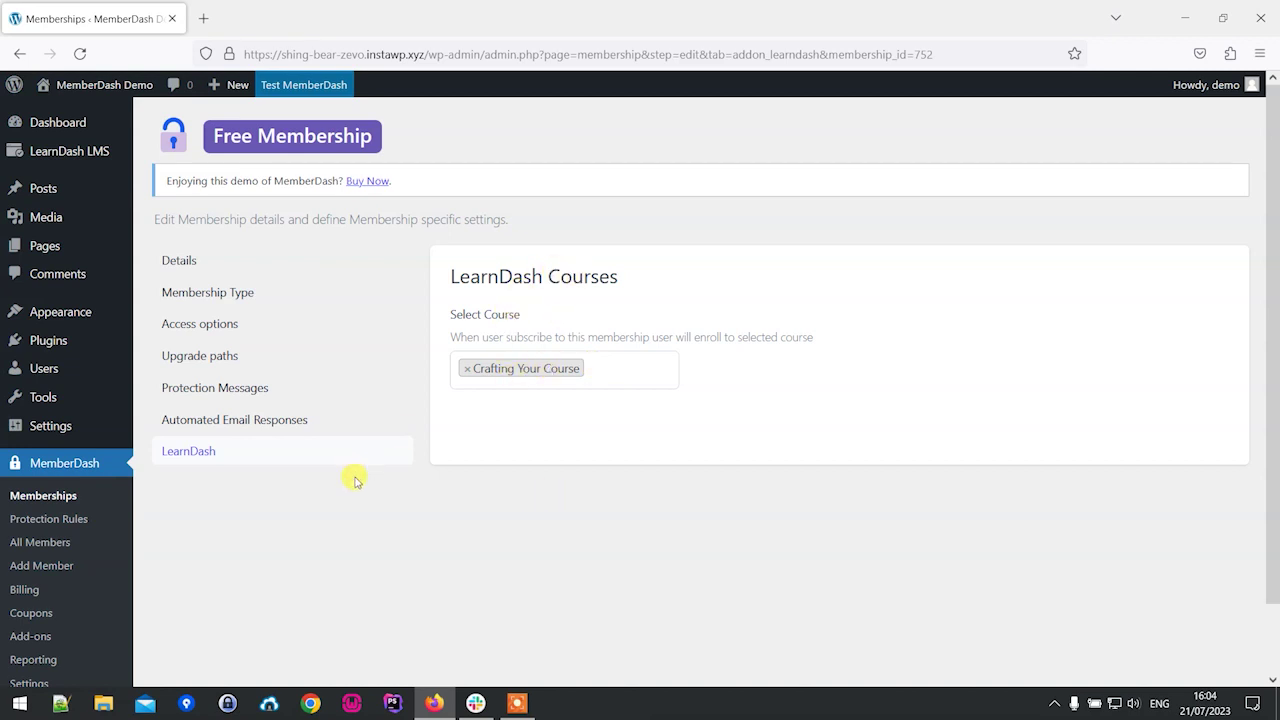
Edit the Paid Membership and assign the LearnDash courses WordPress 101, Promoting Your Course, LearnDash 101 and Crafting Your Course
left_click(63, 496)
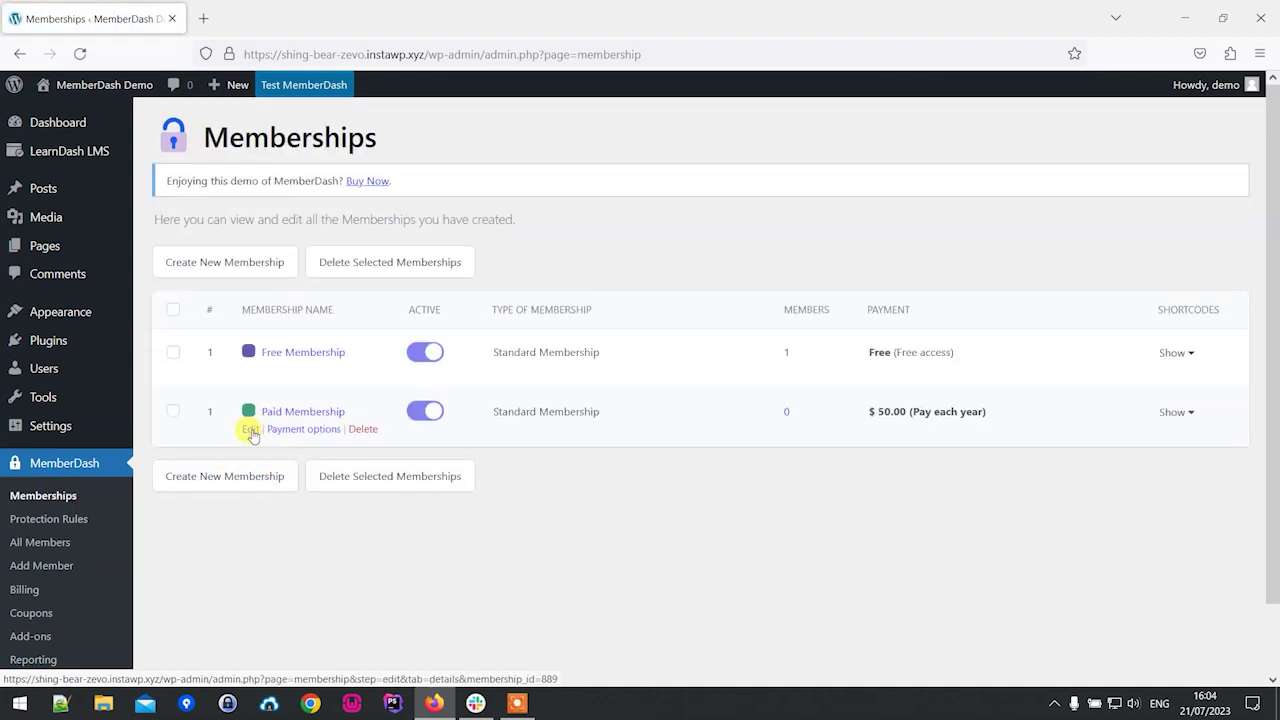
left_click(250, 429)
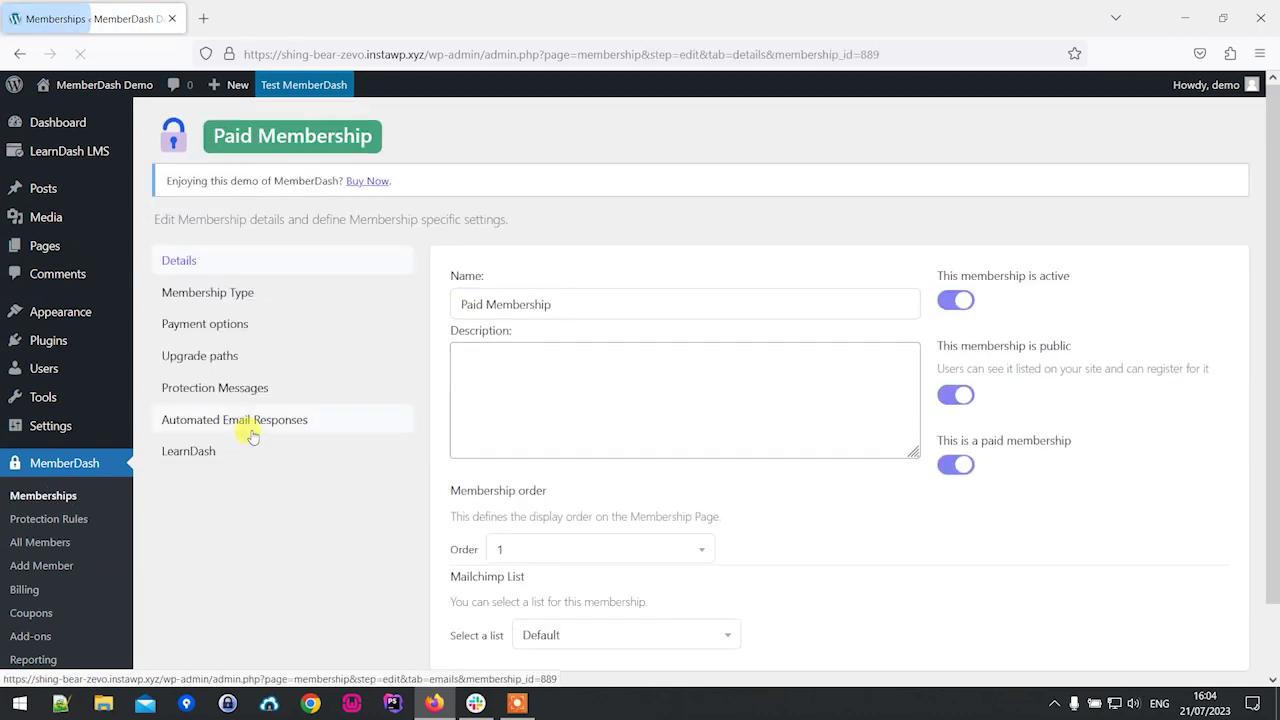
left_click(189, 454)
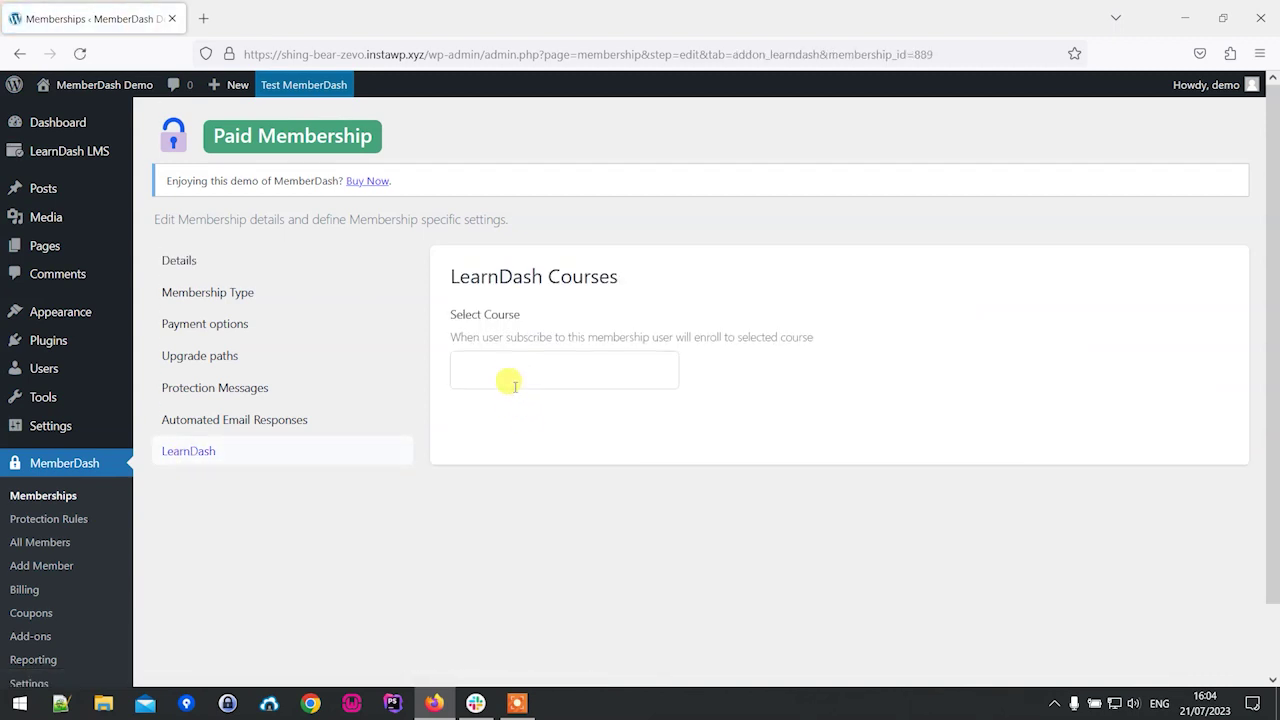
left_click(512, 378)
left_click(515, 402)
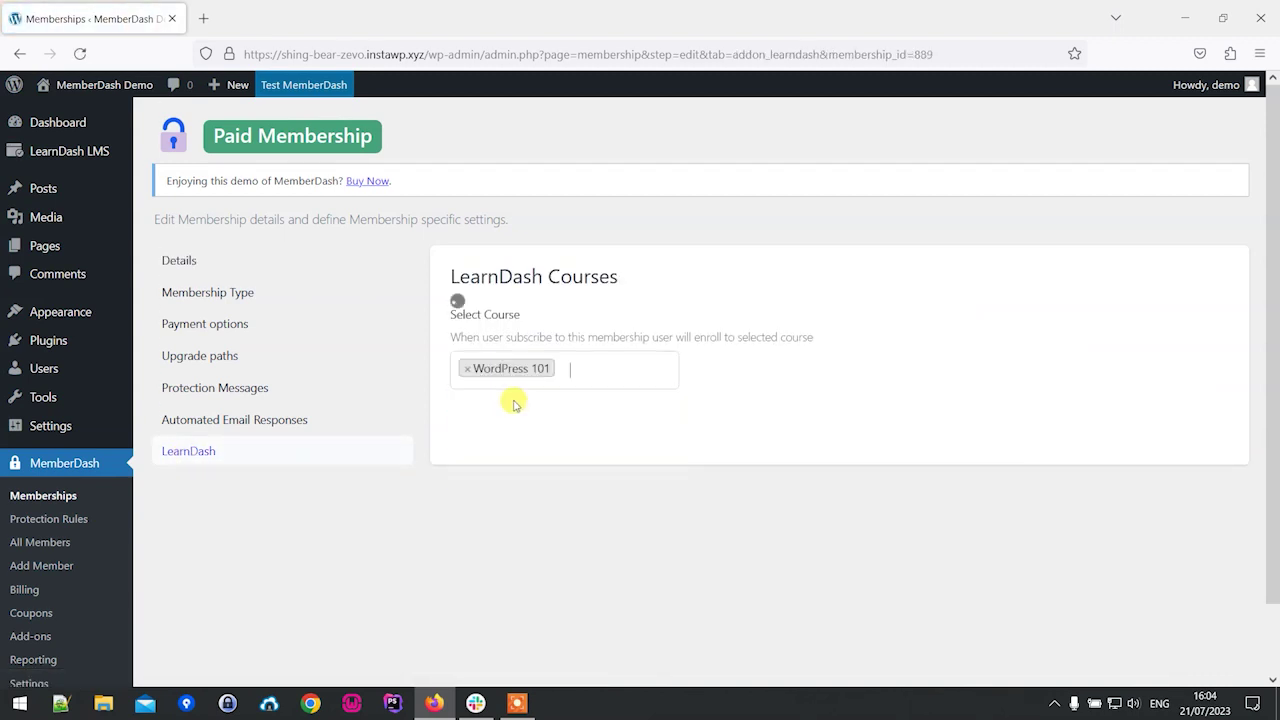
left_click(606, 358)
left_click(570, 446)
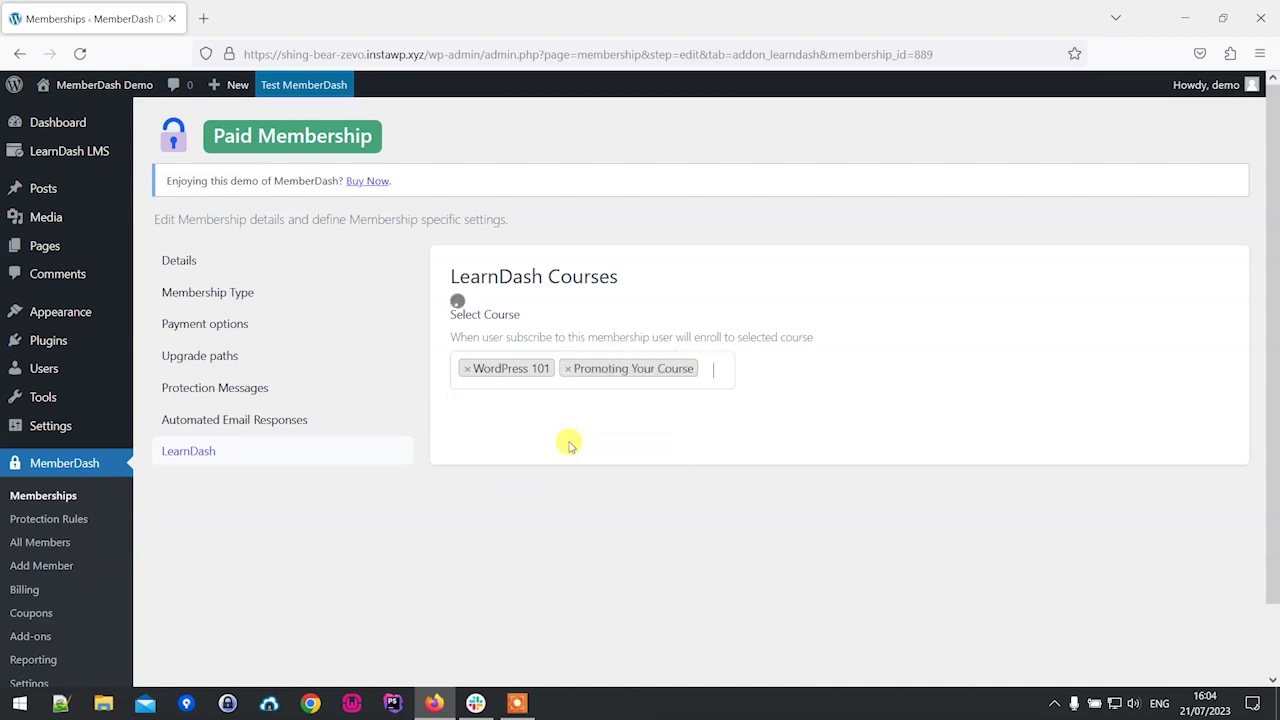
left_click(703, 366)
left_click(610, 428)
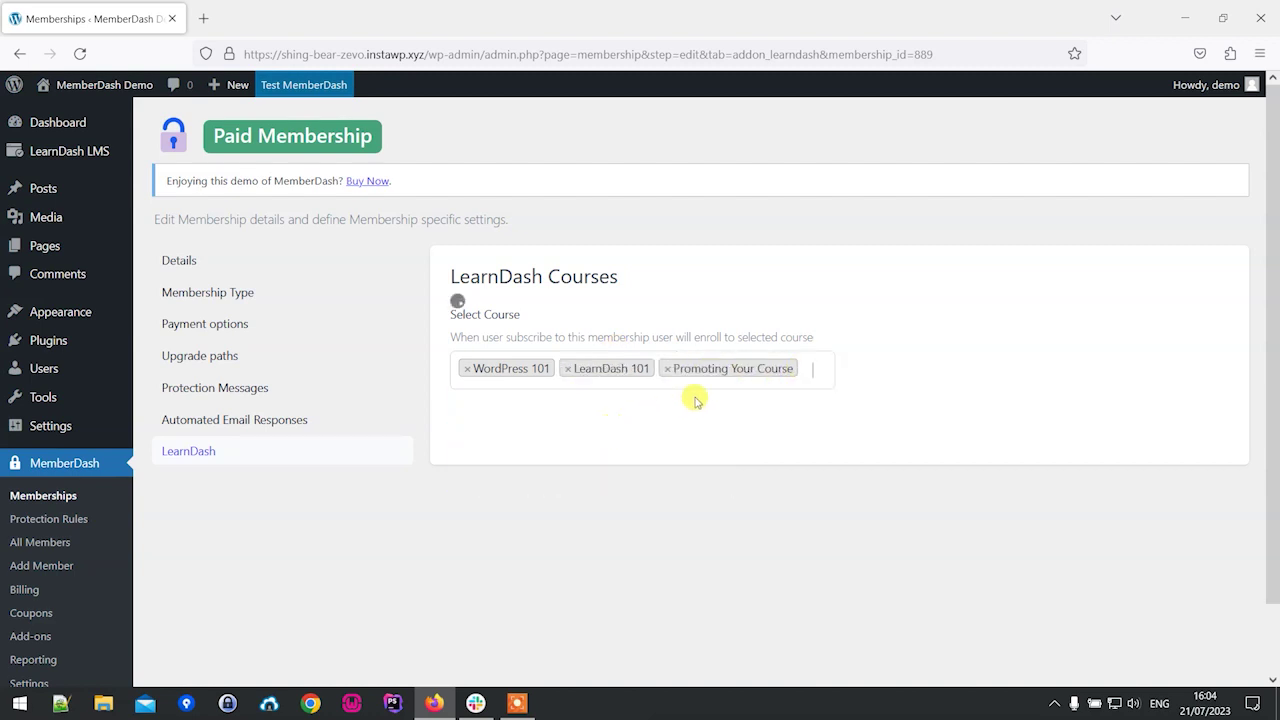
left_click(814, 365)
left_click(690, 477)
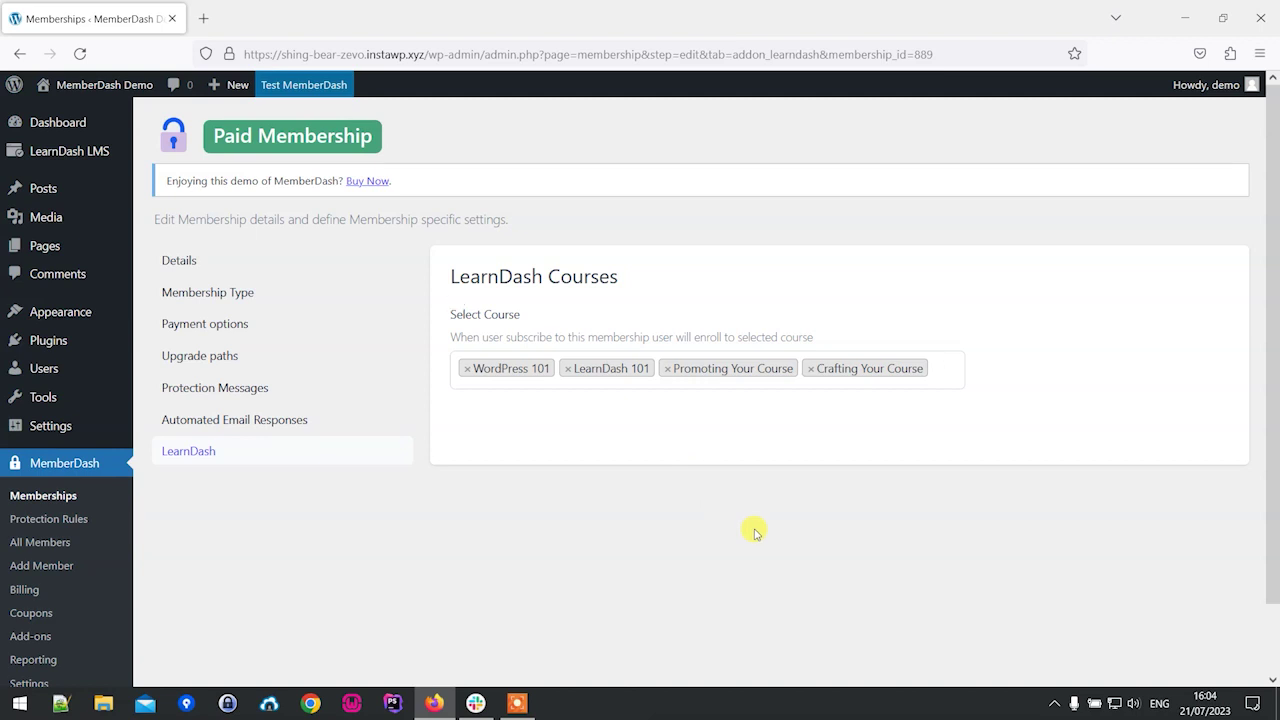
Look through the WordPress users list for a subscriber account without a membership and note its username
left_click(44, 495)
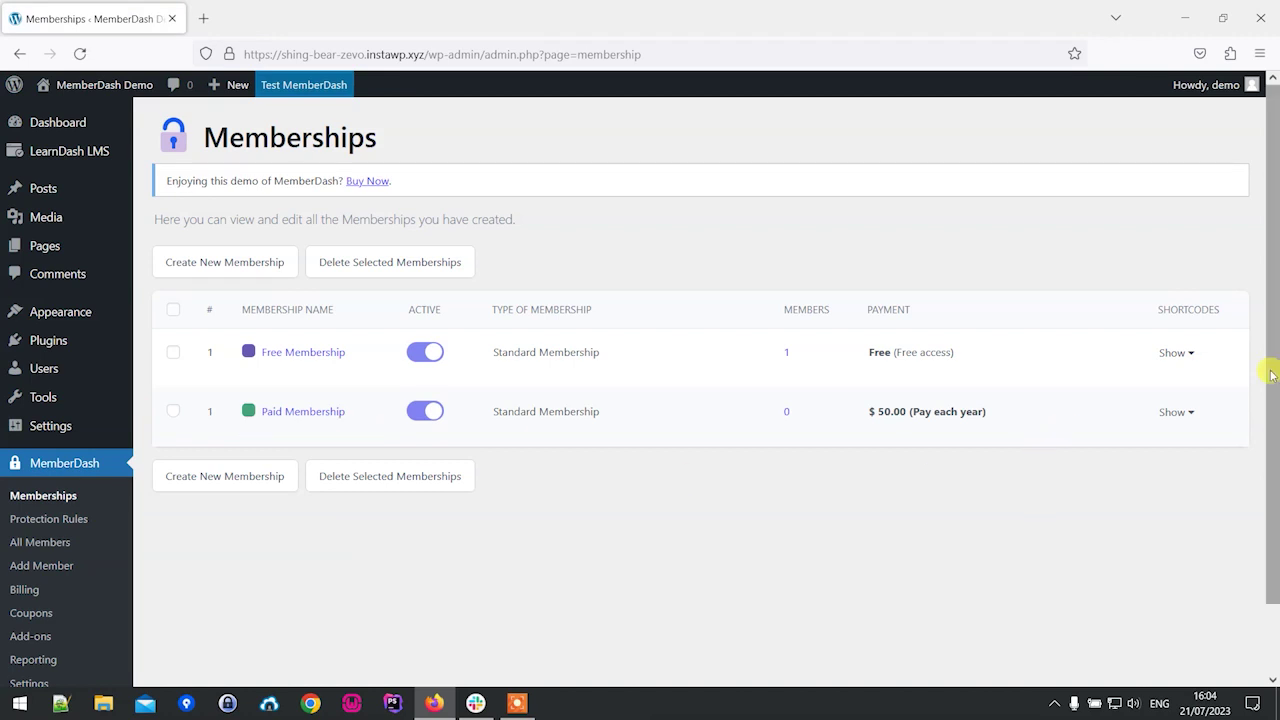
left_click_drag(1266, 363, 1276, 485)
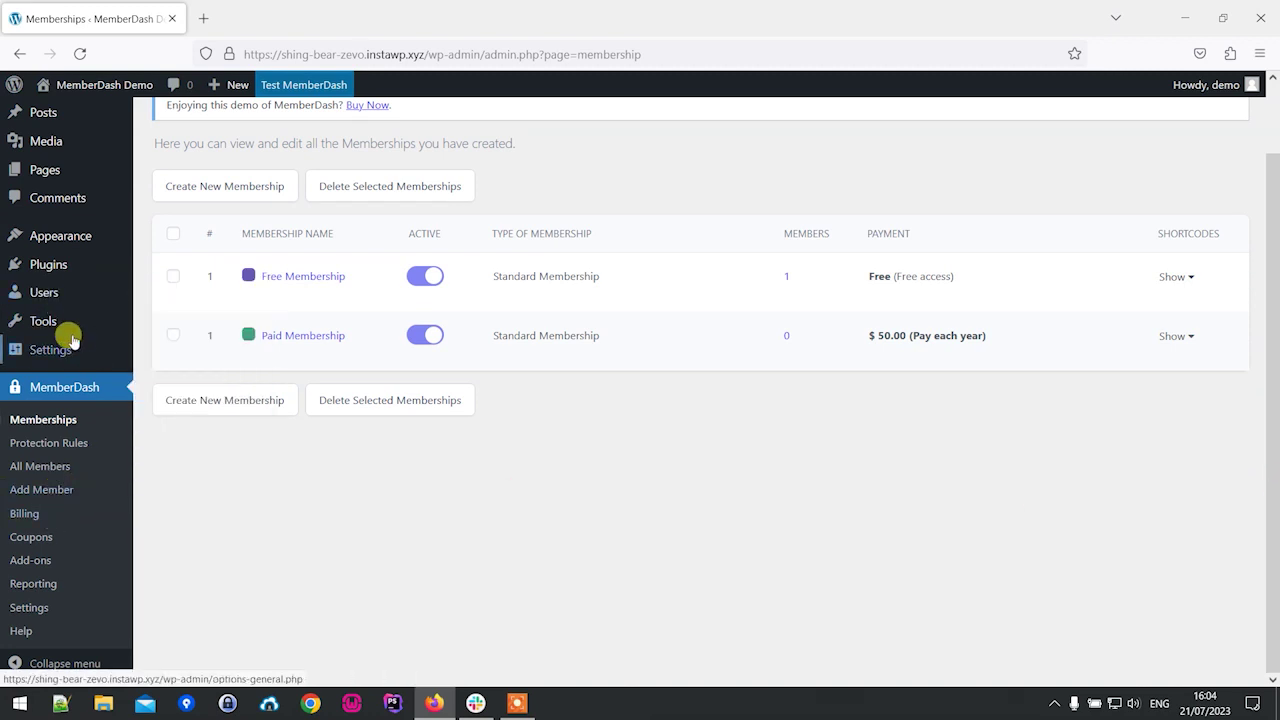
left_click(48, 294)
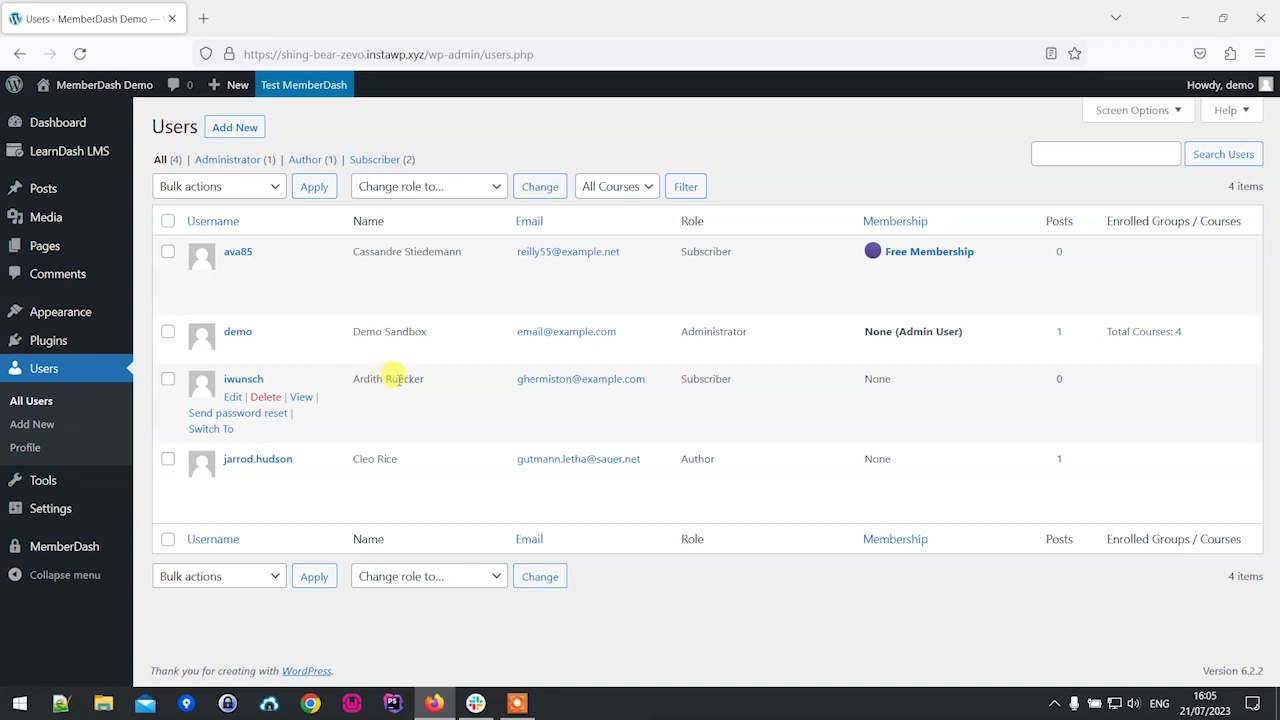
left_click_drag(384, 378, 437, 376)
left_click(436, 379)
left_click_drag(266, 378, 224, 378)
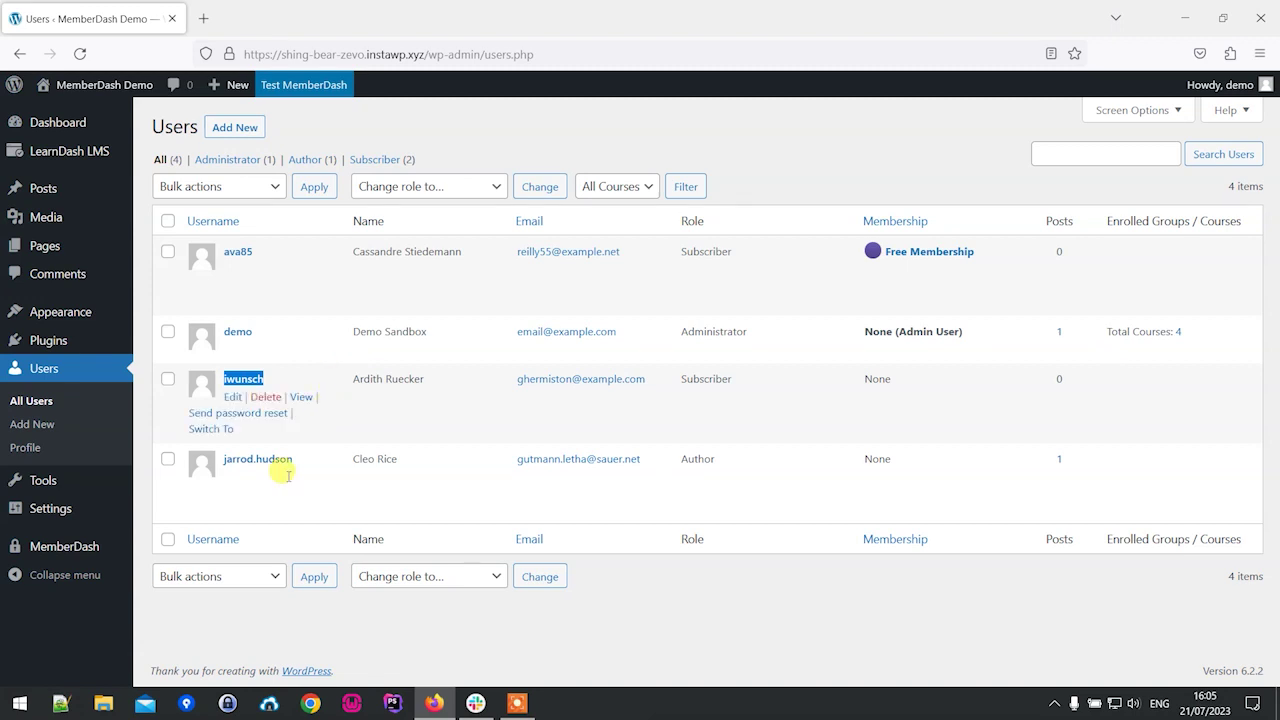
left_click(444, 632)
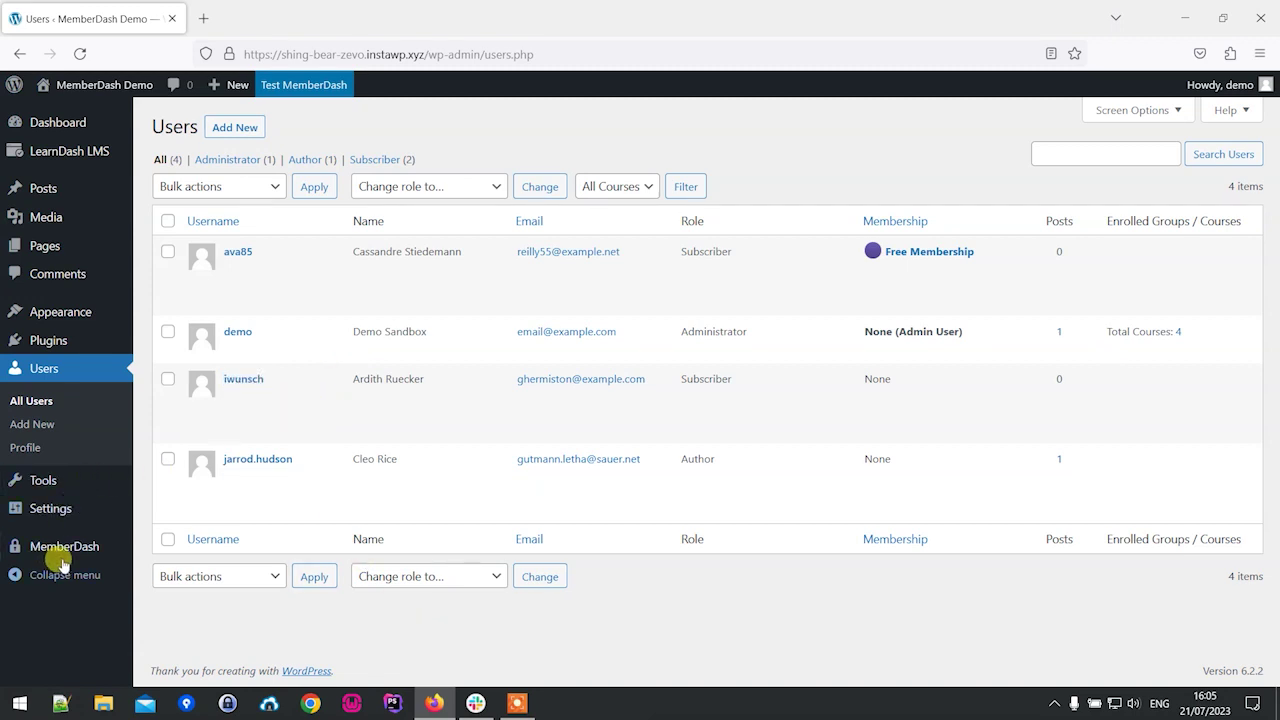
Add the existing subscriber without a membership as a MemberDash member, looking up the username, and save a Free Membership subscription for them
mouse_move(62, 546)
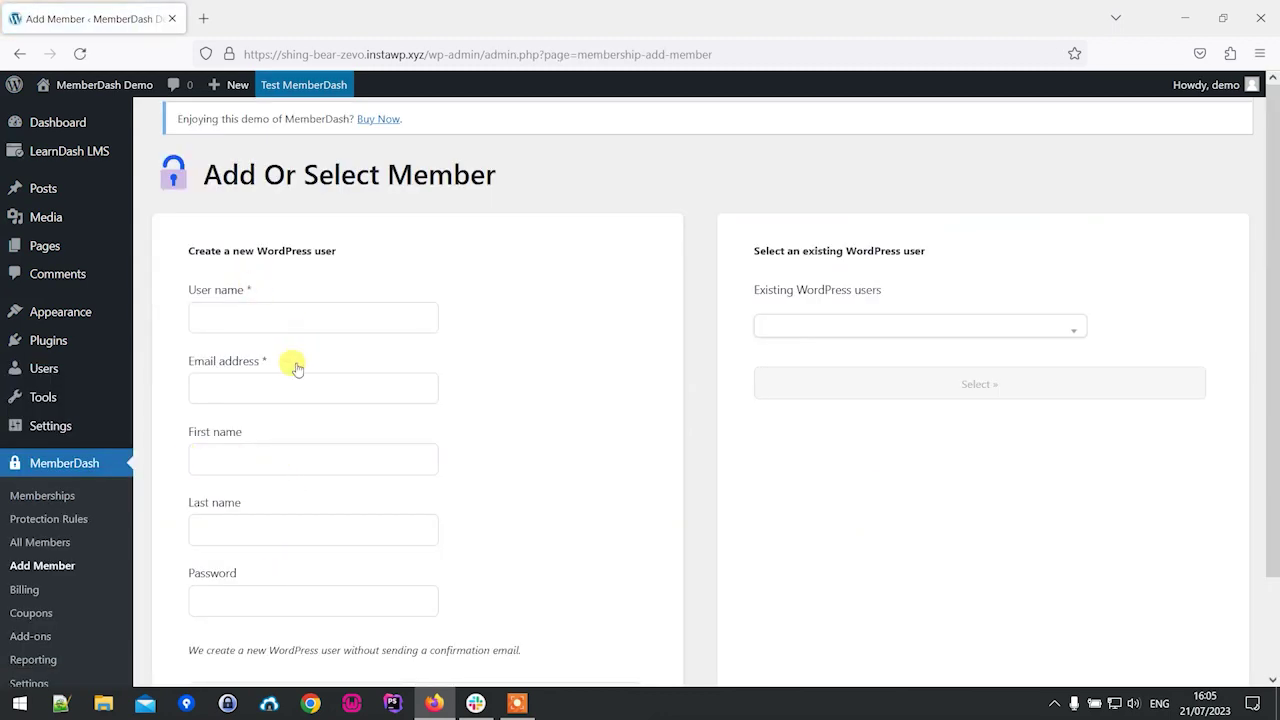
scroll(870, 400, "down", 1)
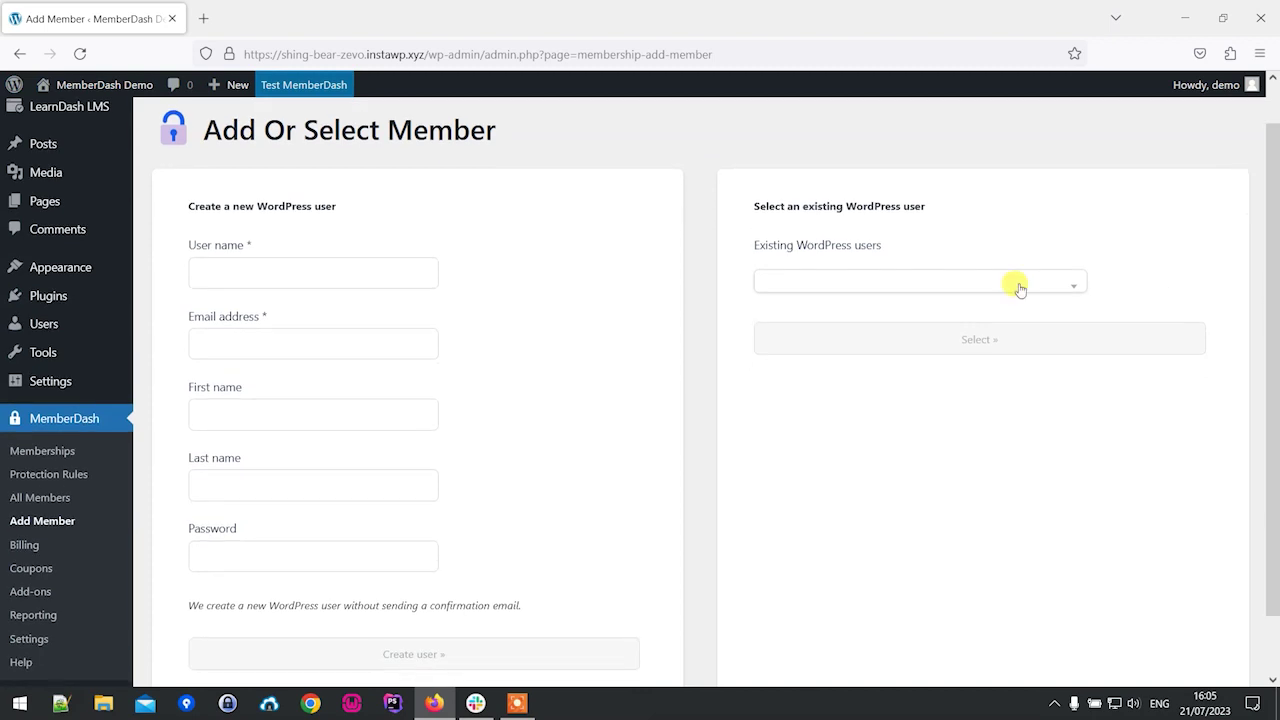
left_click(924, 281)
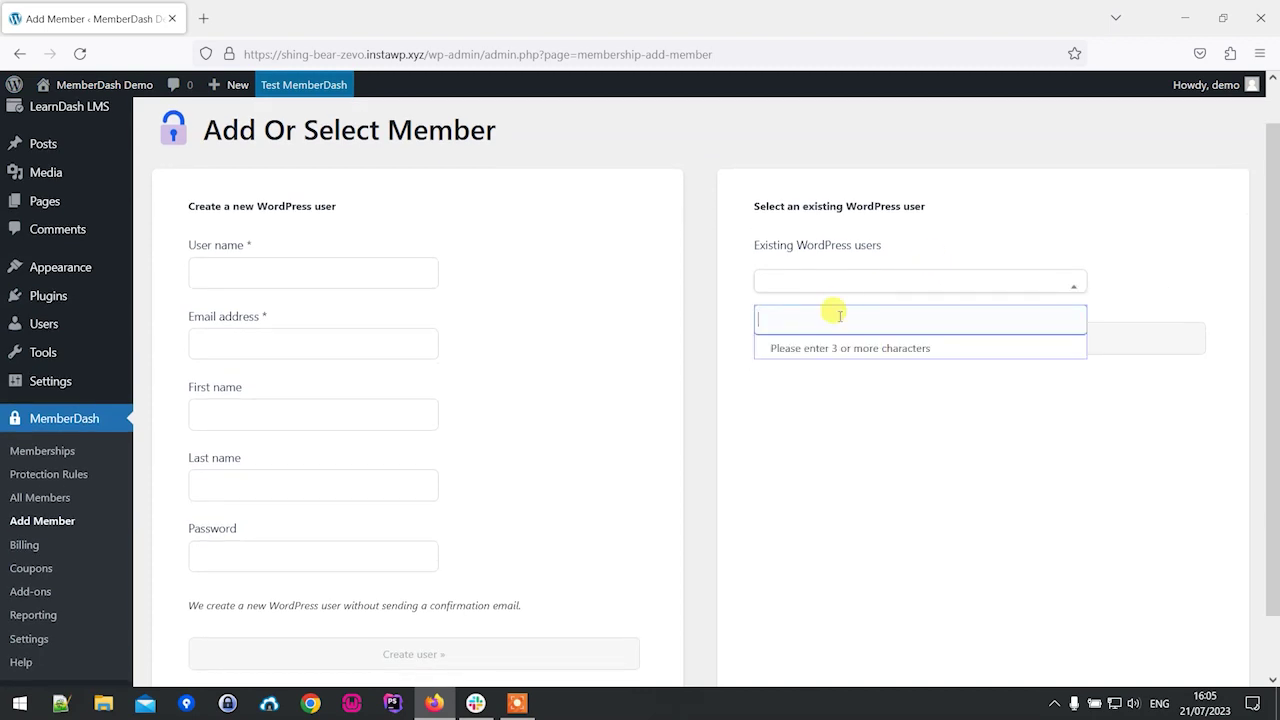
type("iwunsch")
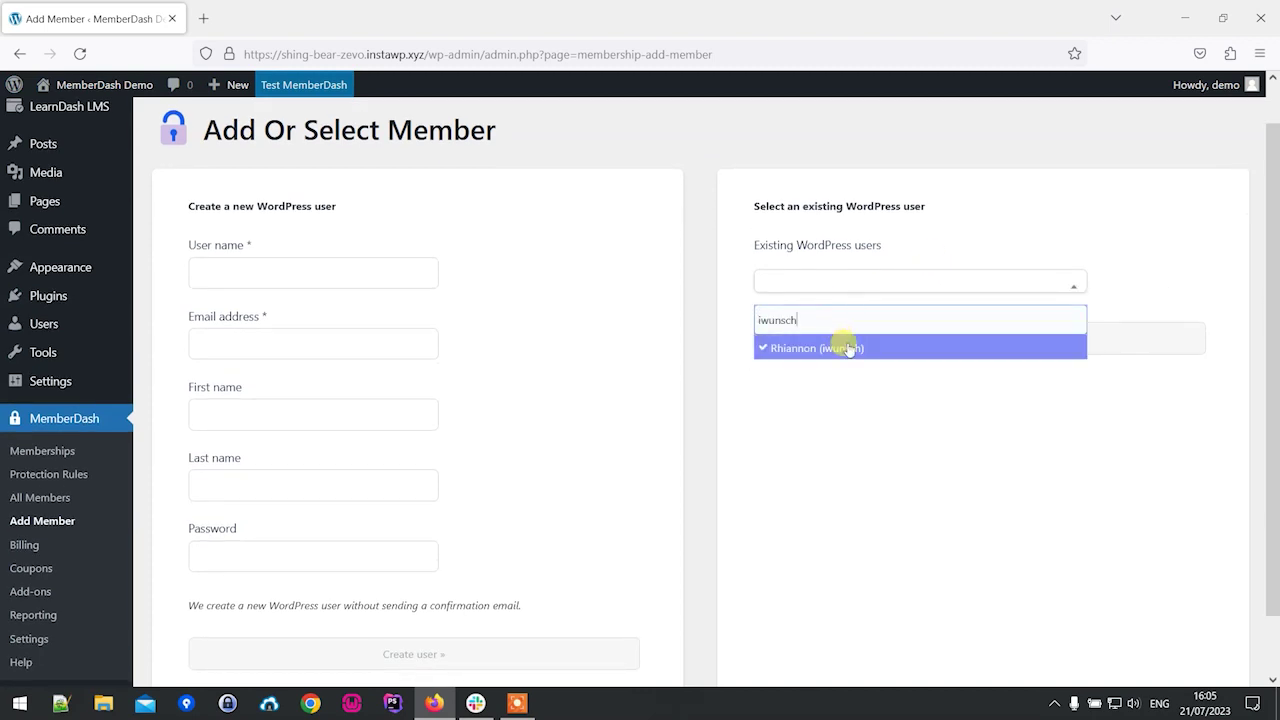
left_click(846, 348)
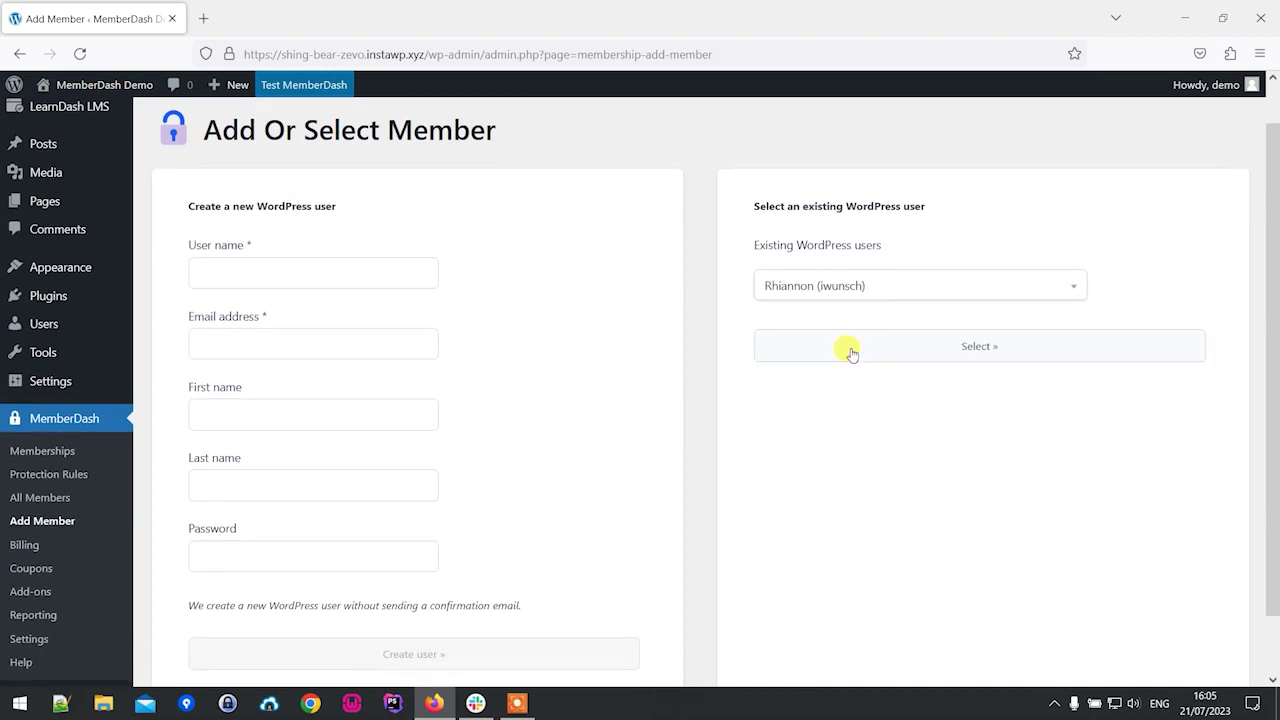
left_click(978, 348)
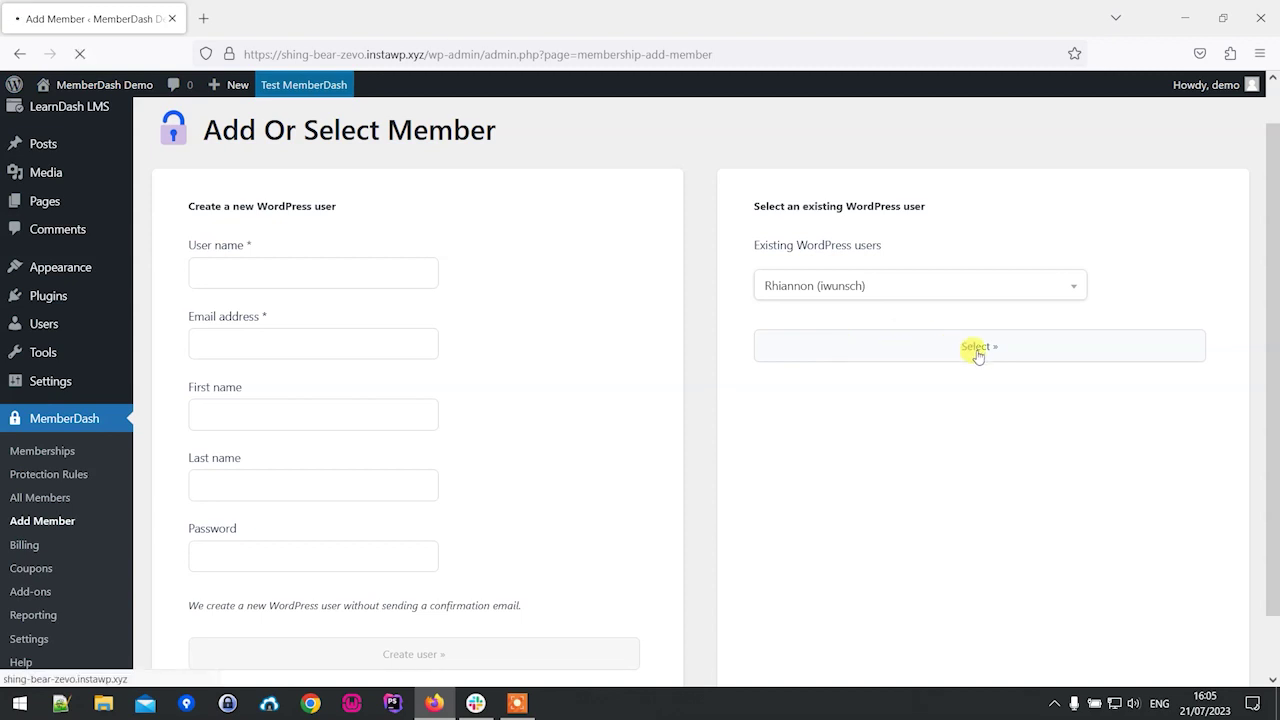
scroll(1245, 328, "down", 1)
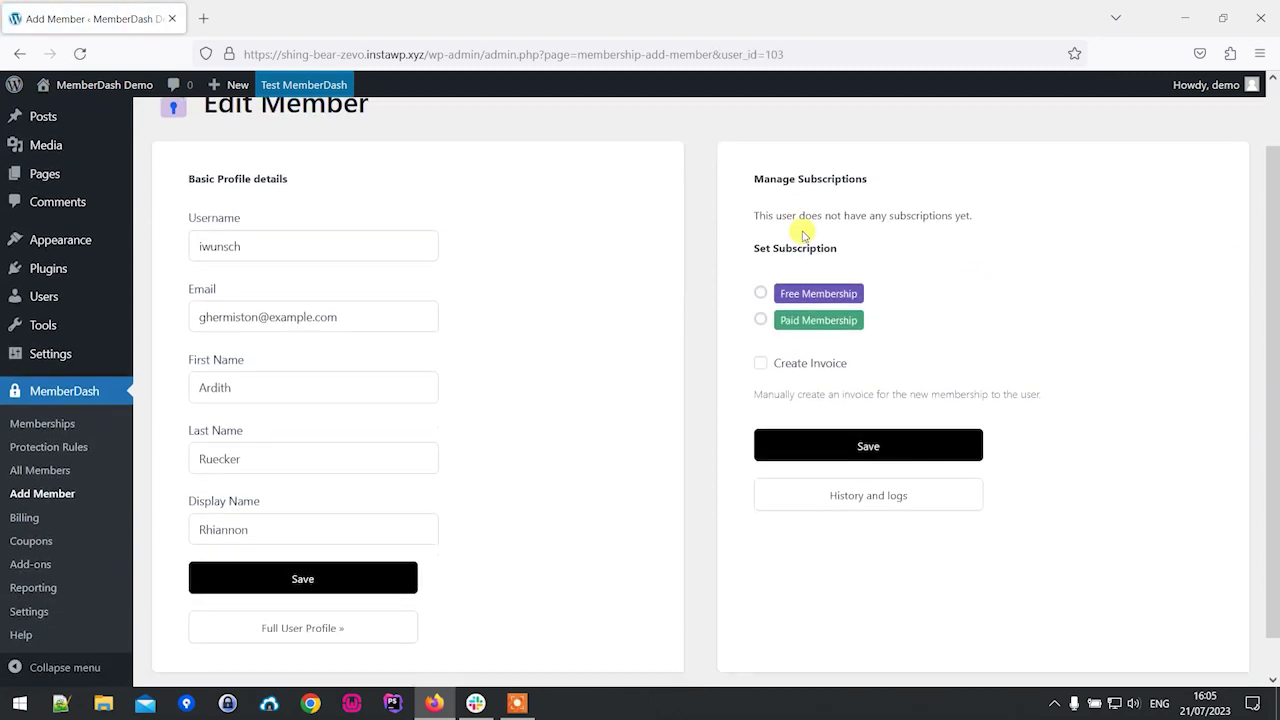
left_click(760, 293)
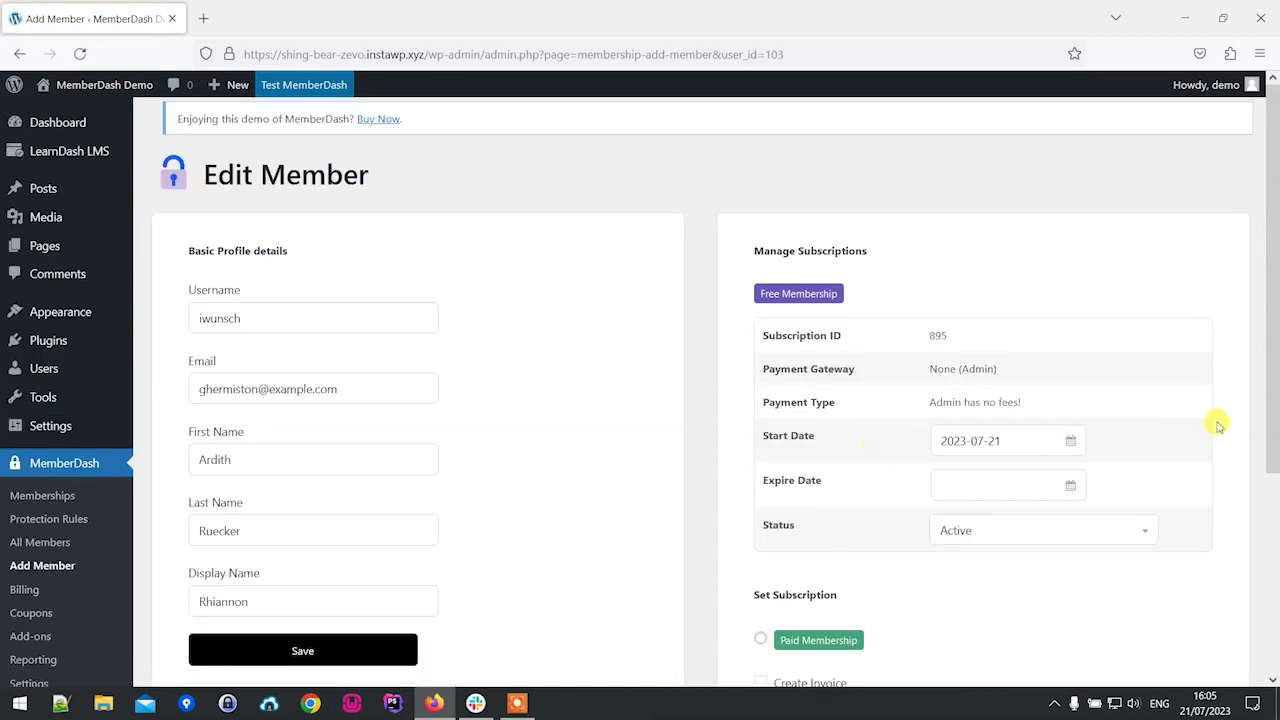
Set the expire date of the member's Free Membership subscription to 2024-07-27 and save it
left_click_drag(1273, 362, 1275, 432)
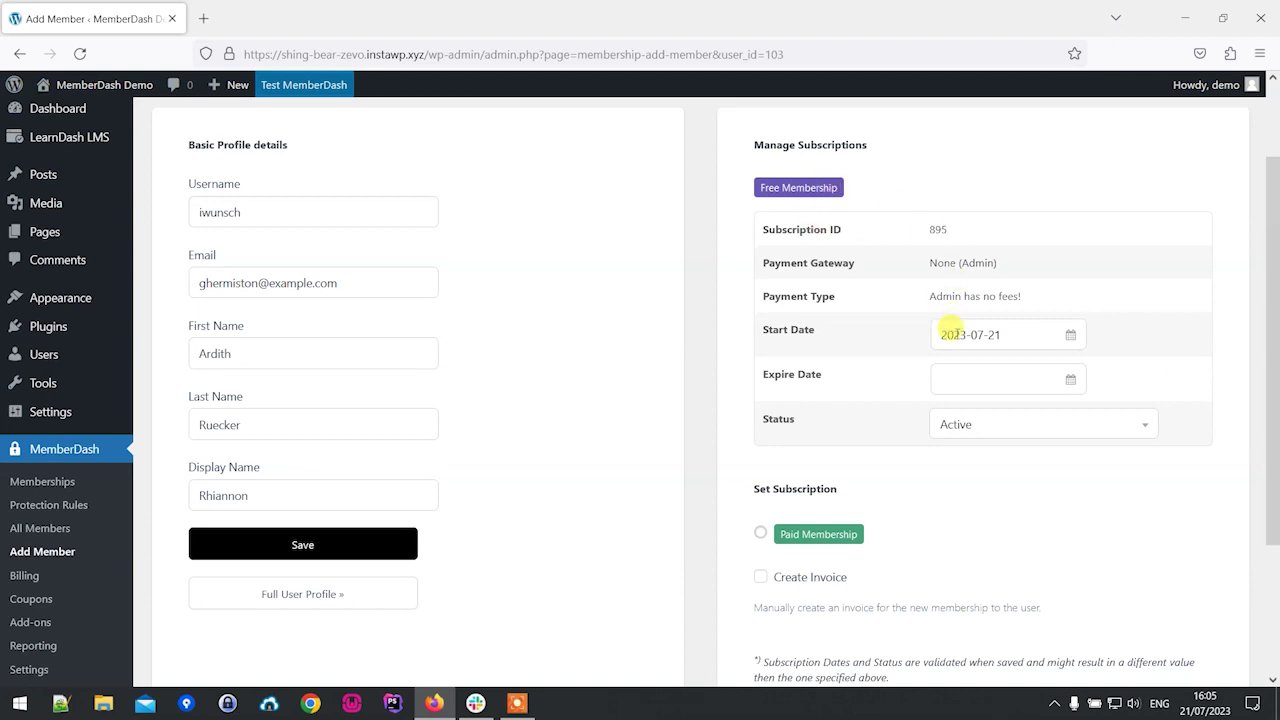
scroll(1030, 300, "down", 1)
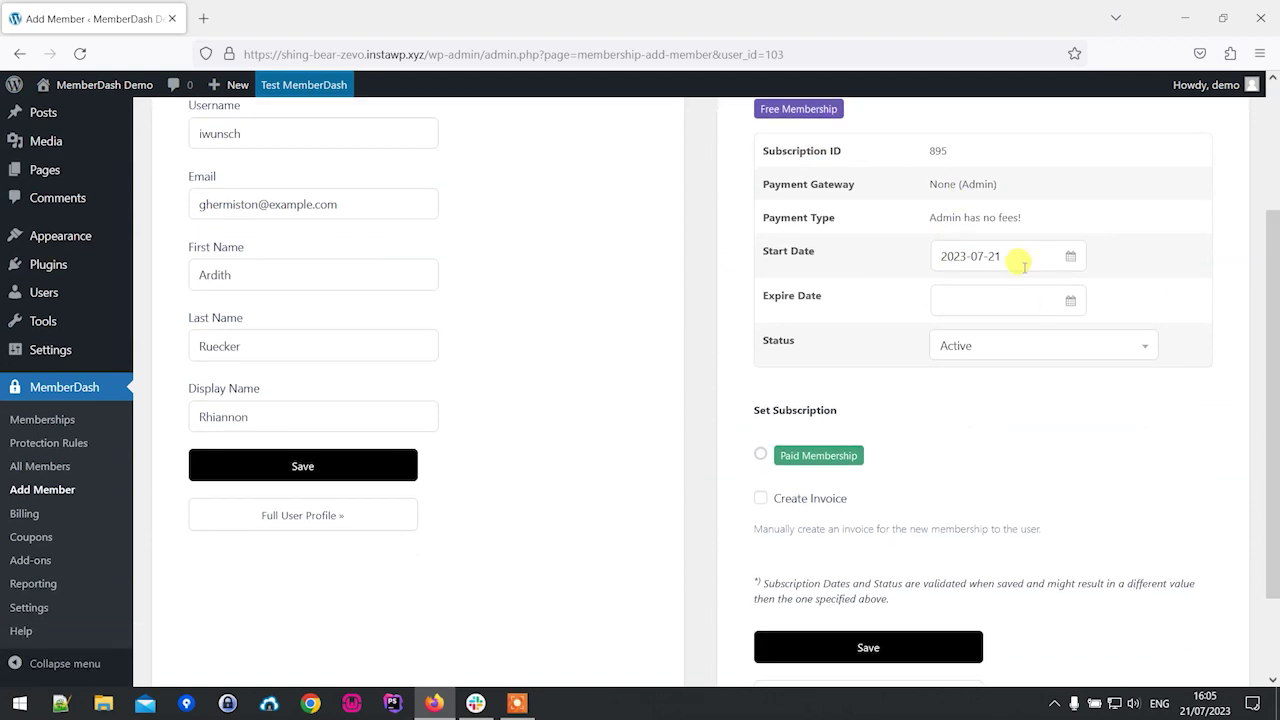
left_click(1071, 304)
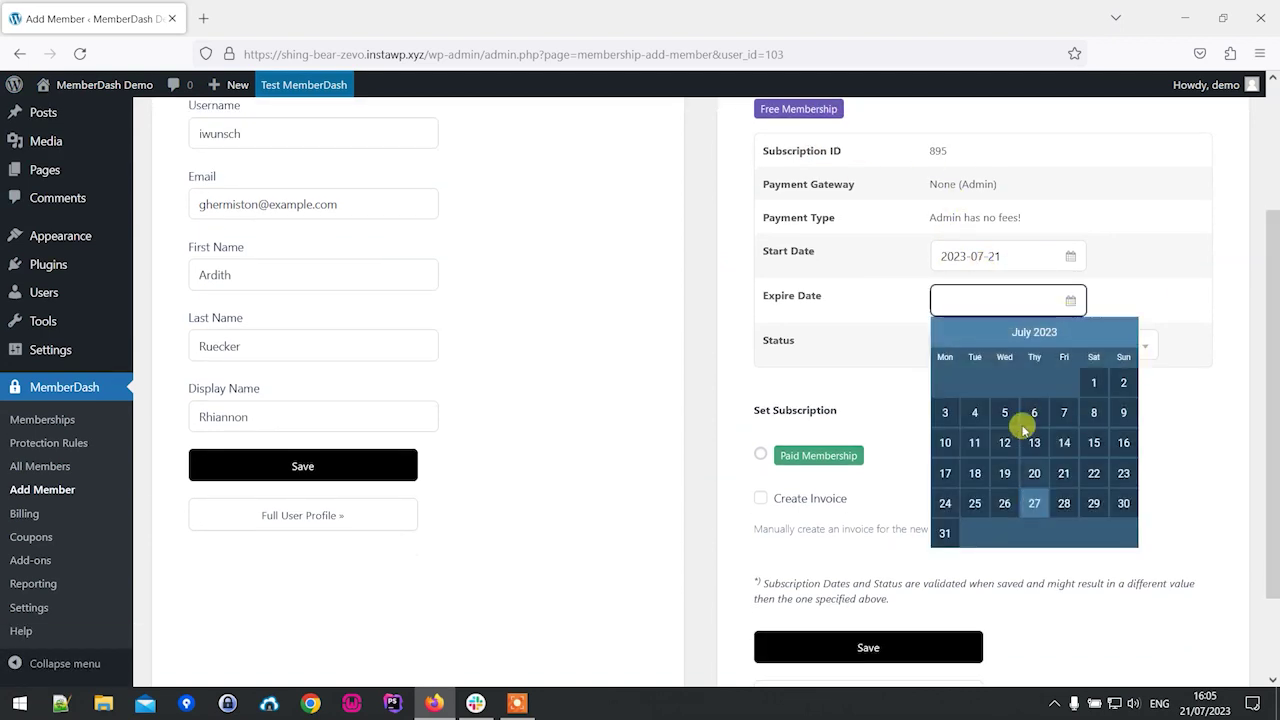
left_click(1037, 503)
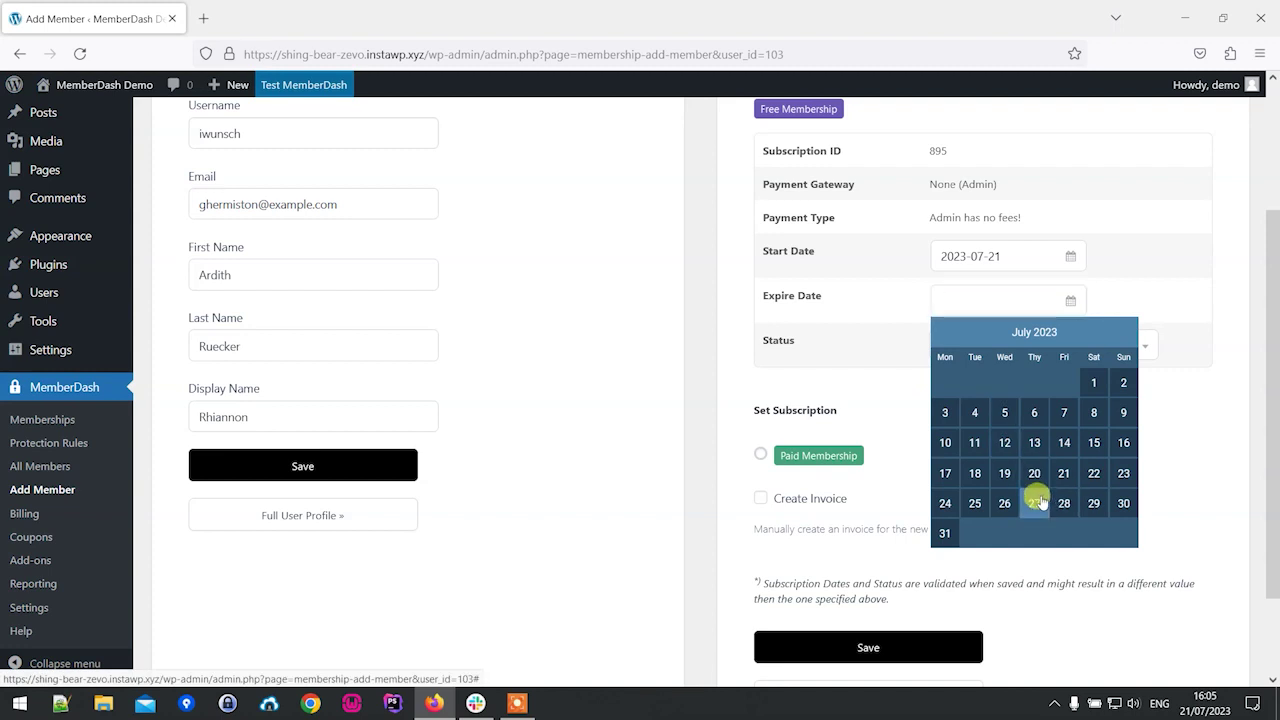
left_click(975, 300)
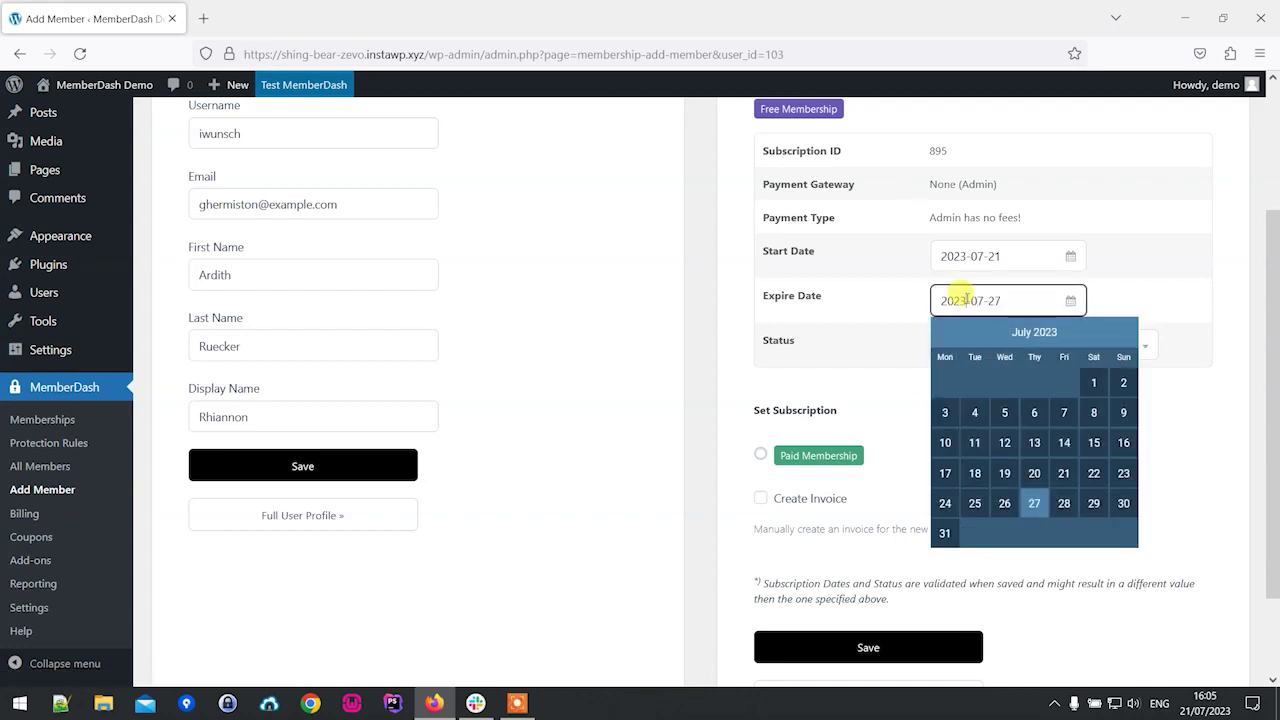
key("BackSpace")
type("4")
left_click(1185, 310)
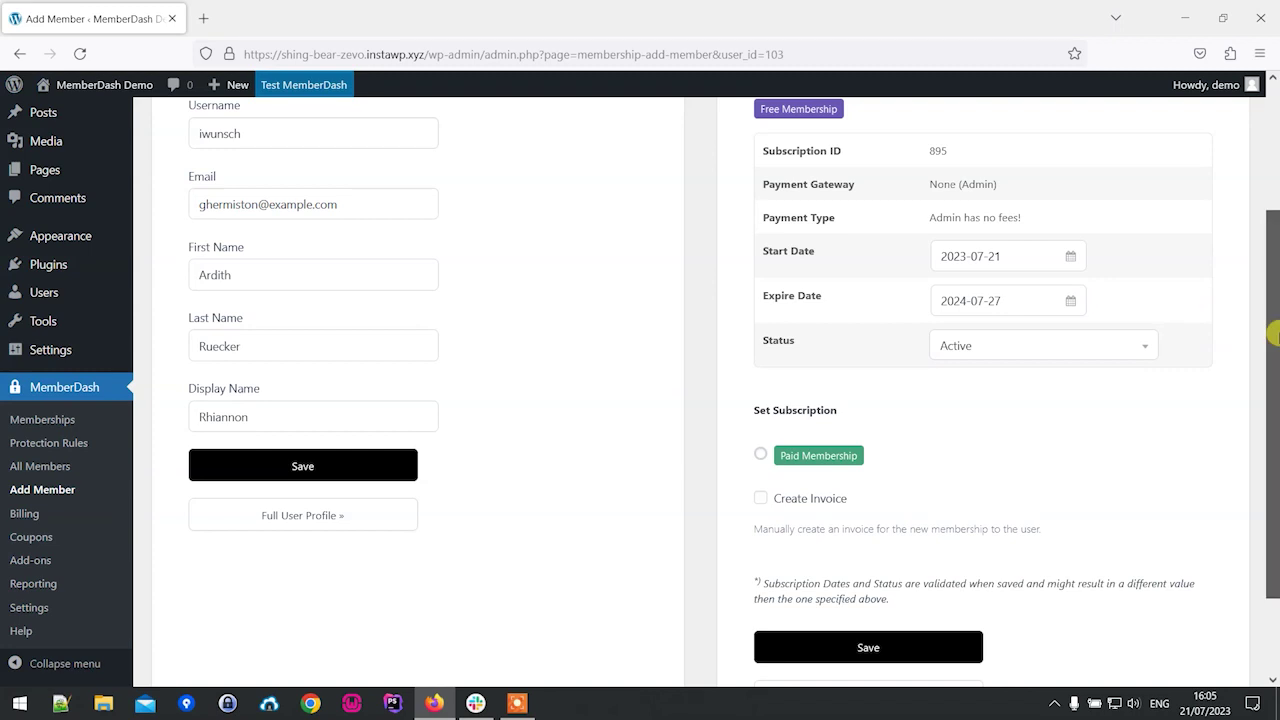
left_click_drag(1273, 335, 1265, 394)
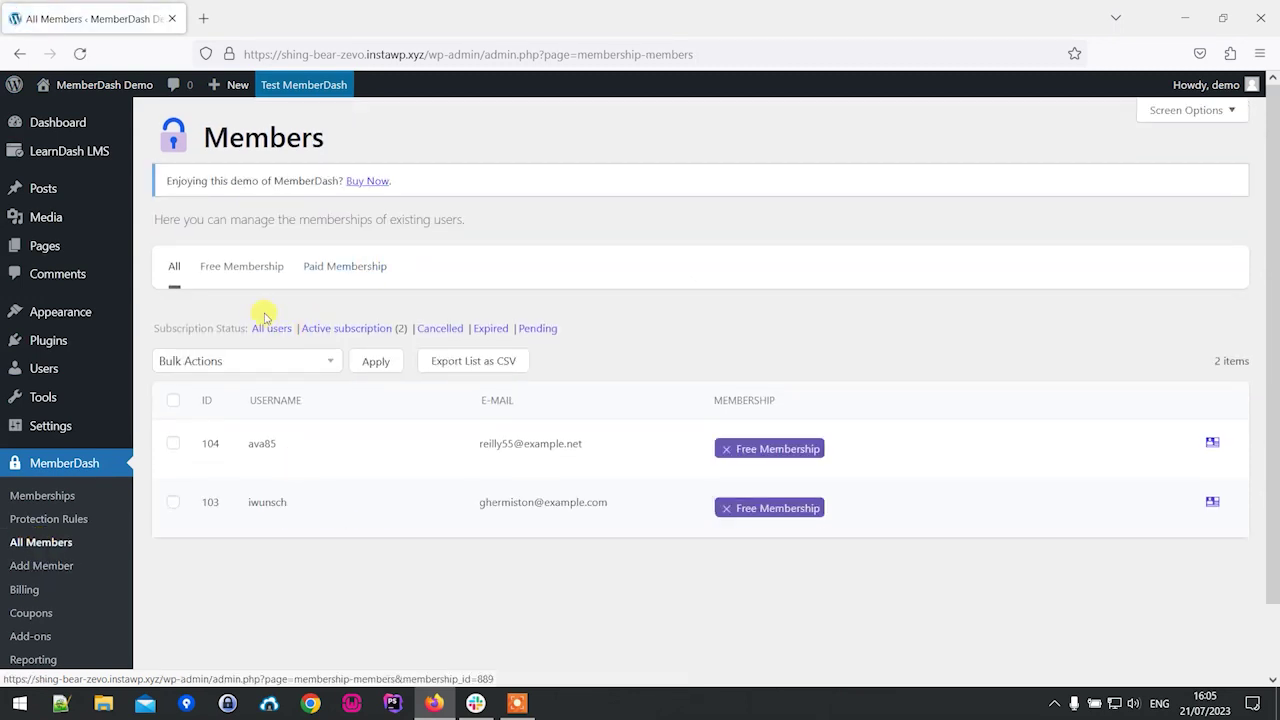
Filter the MemberDash members by Free Membership and switch to the newly subscribed user from the WordPress users list
left_click(238, 270)
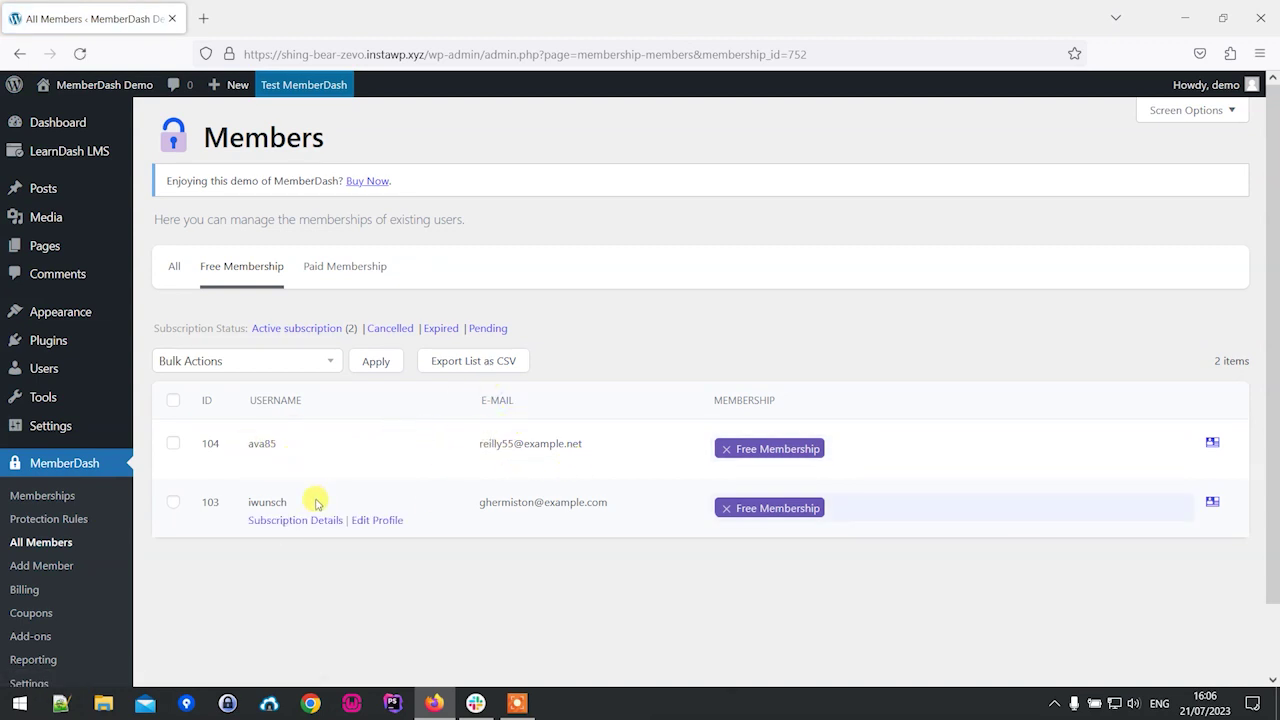
left_click(45, 368)
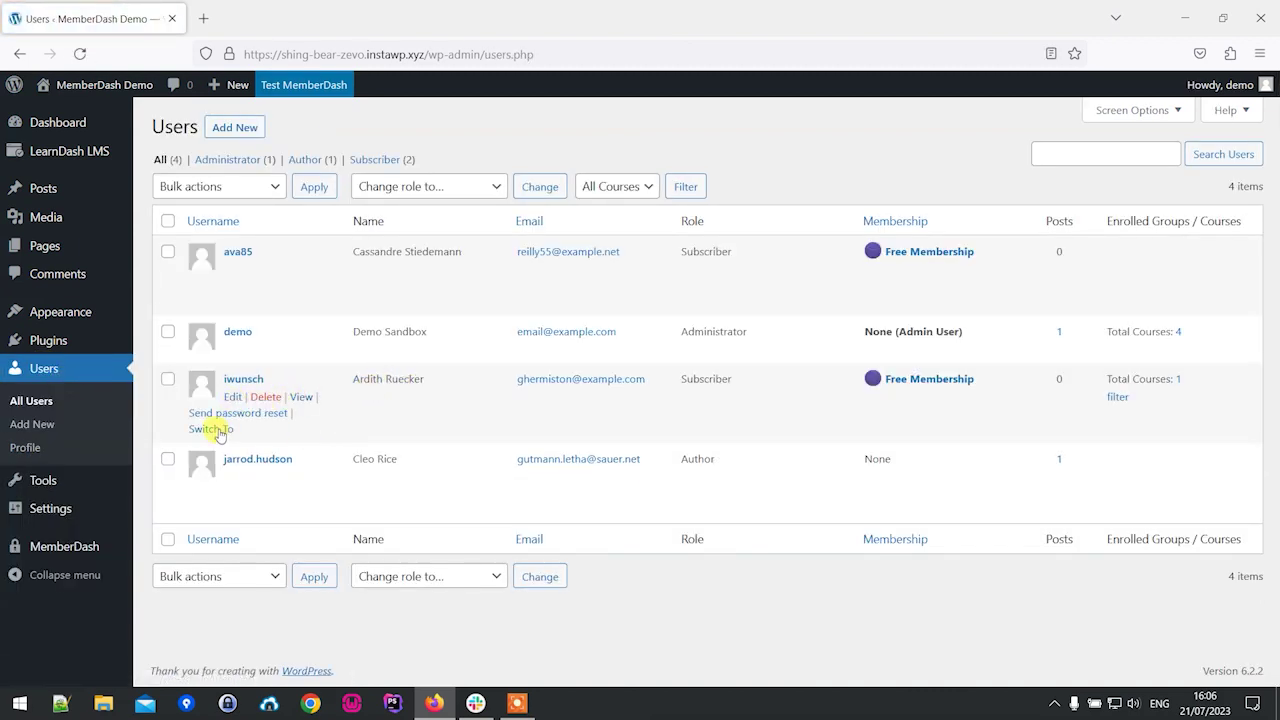
left_click(219, 430)
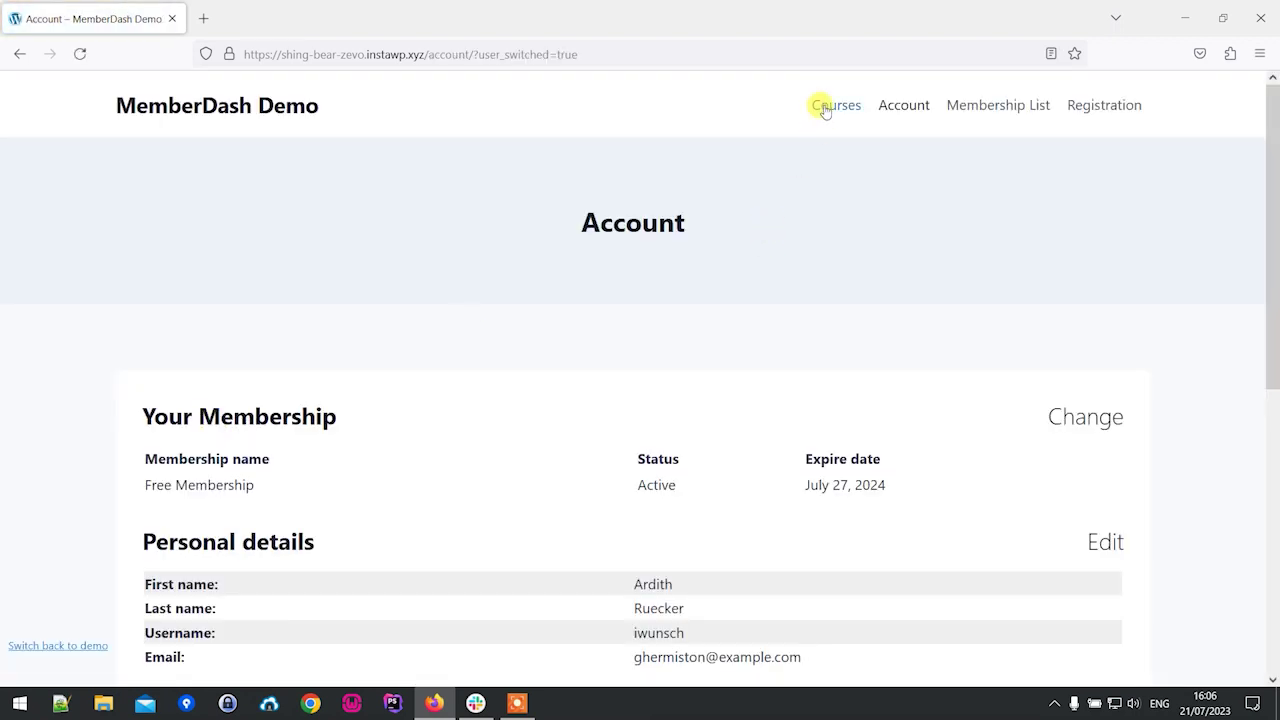
Examine the enrolment labels in the site's course list and open the course Crafting Your Course as the subscriber
left_click(824, 108)
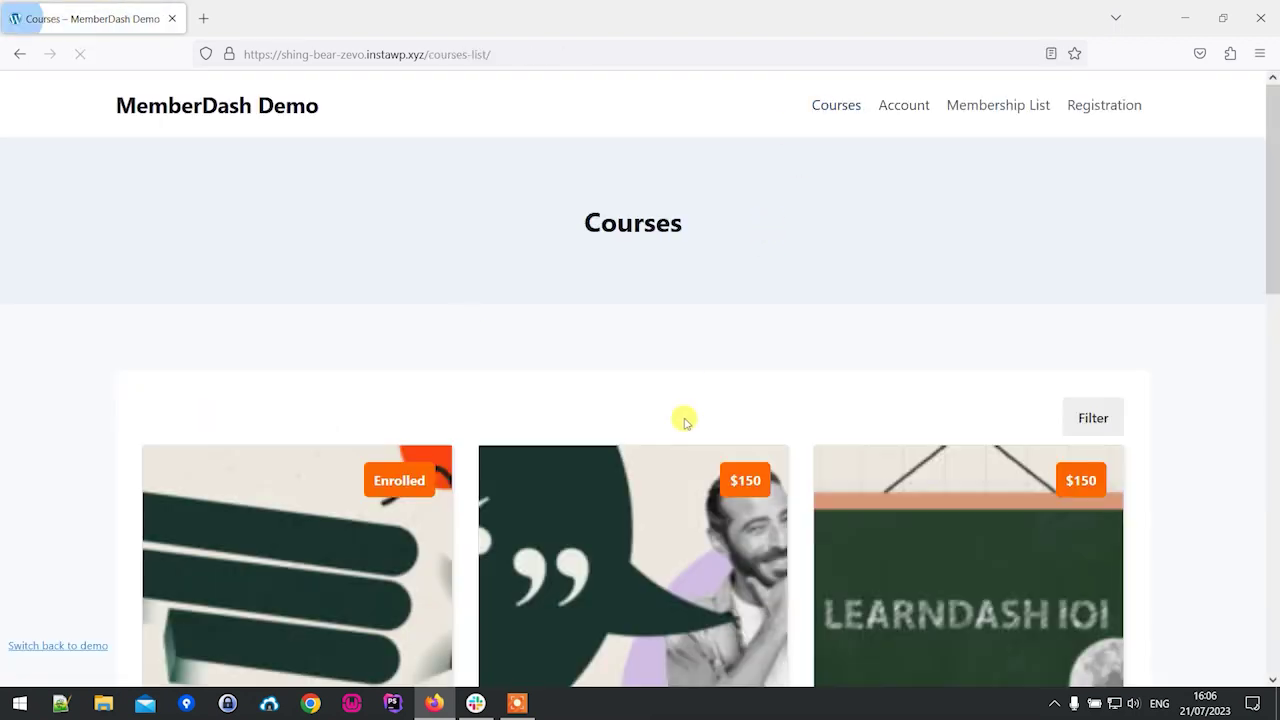
left_click_drag(1273, 283, 1274, 323)
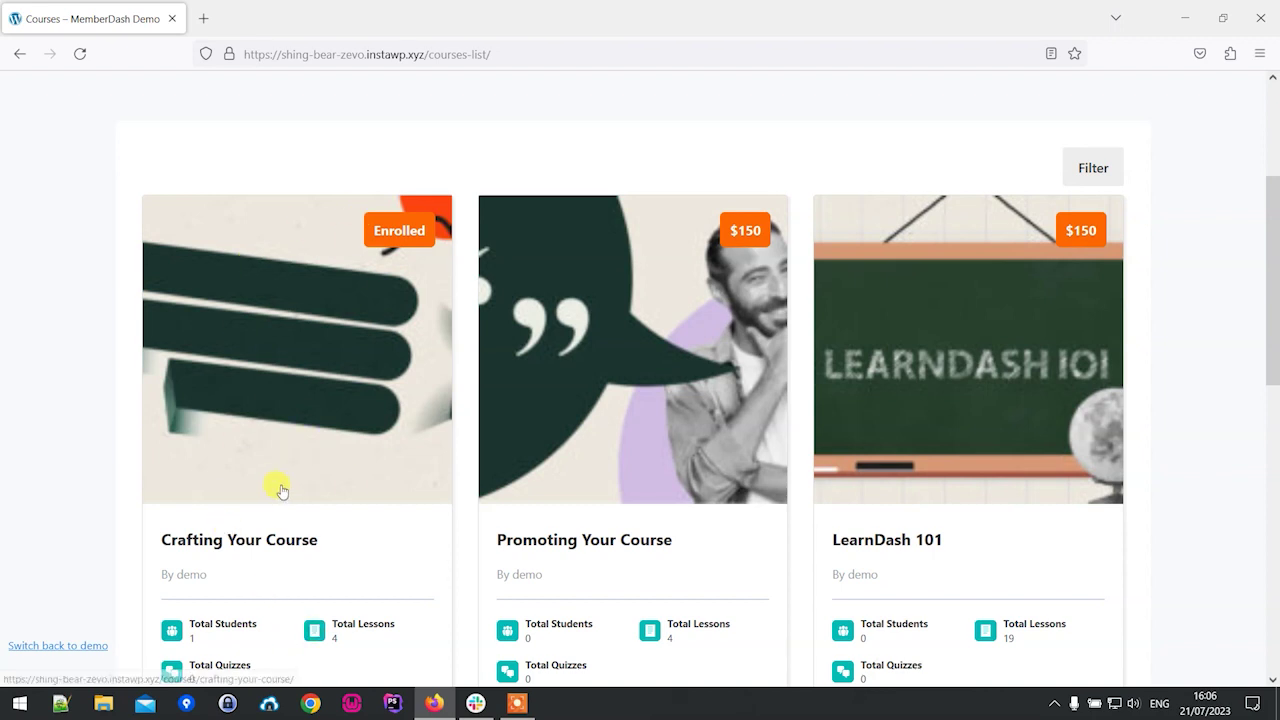
scroll(980, 275, "down", 2)
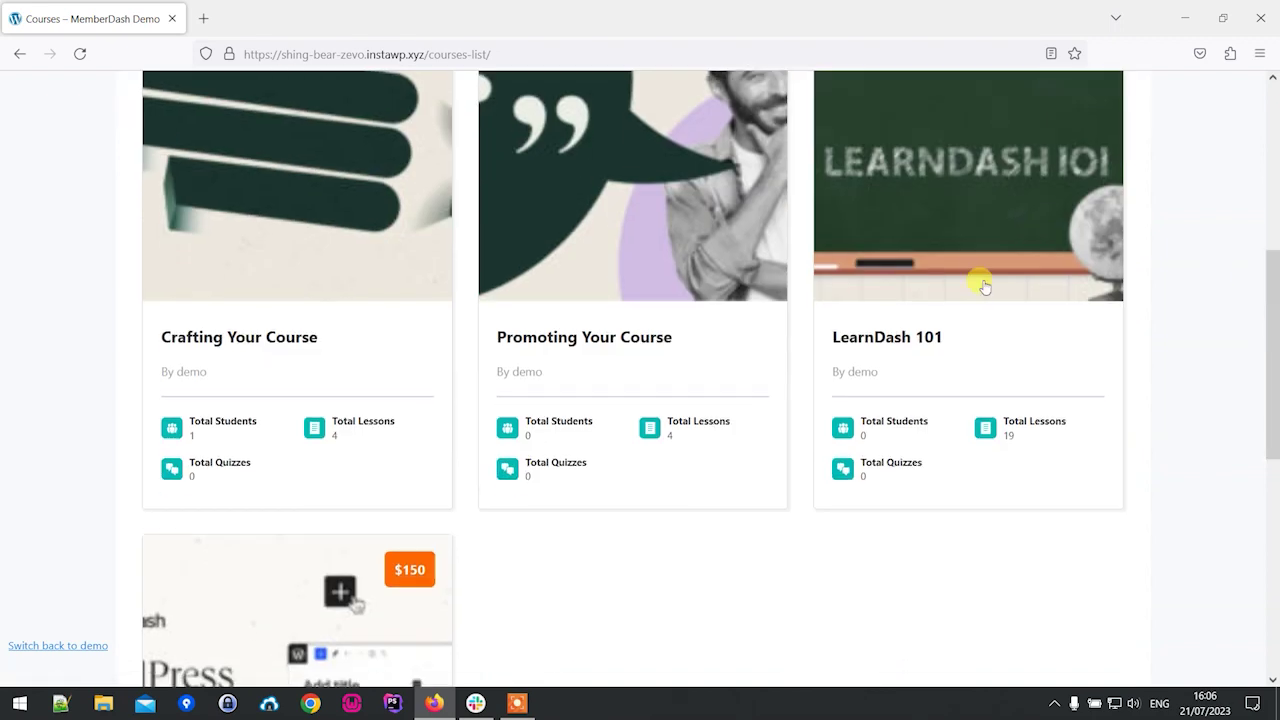
left_click_drag(1278, 302, 1274, 130)
left_click(335, 551)
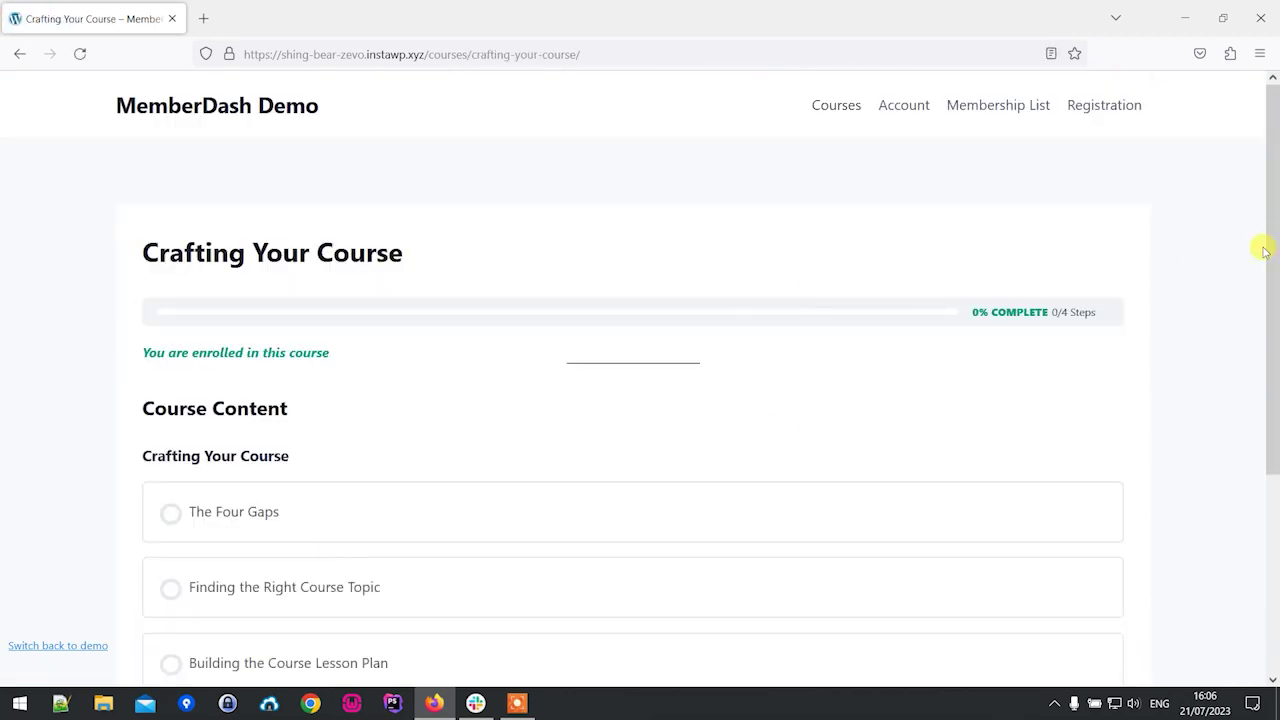
mouse_move(1266, 250)
left_mouse_down()
mouse_move(1274, 394)
mouse_move(1276, 268)
left_mouse_up()
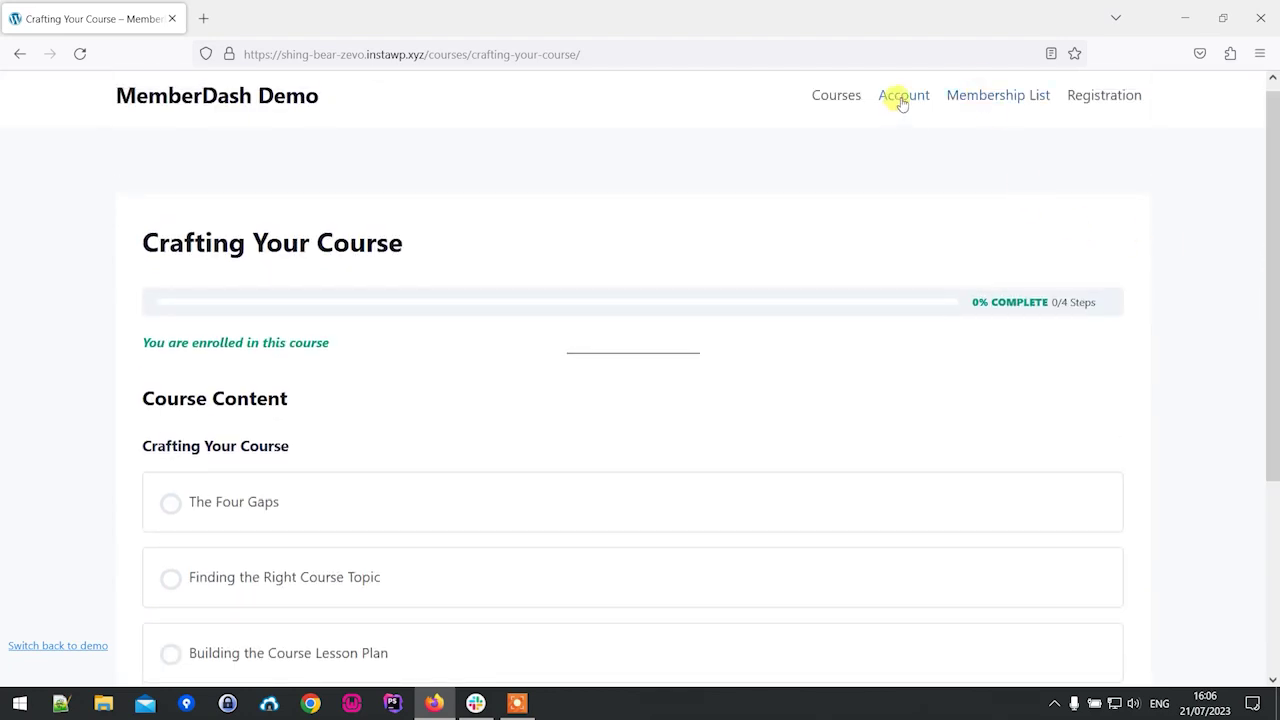
Check the site's membership list as the subscriber, and return to the WordPress dashboard as the demo administrator
left_click(963, 104)
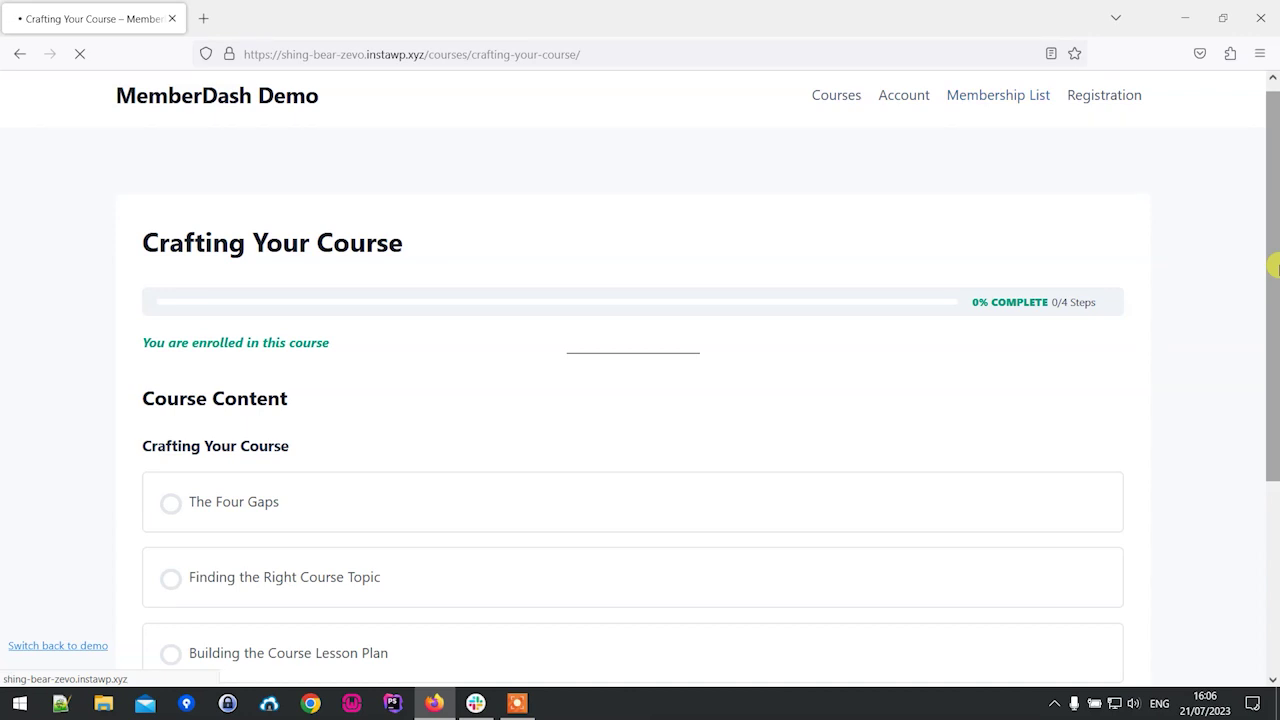
left_click_drag(1274, 268, 1268, 404)
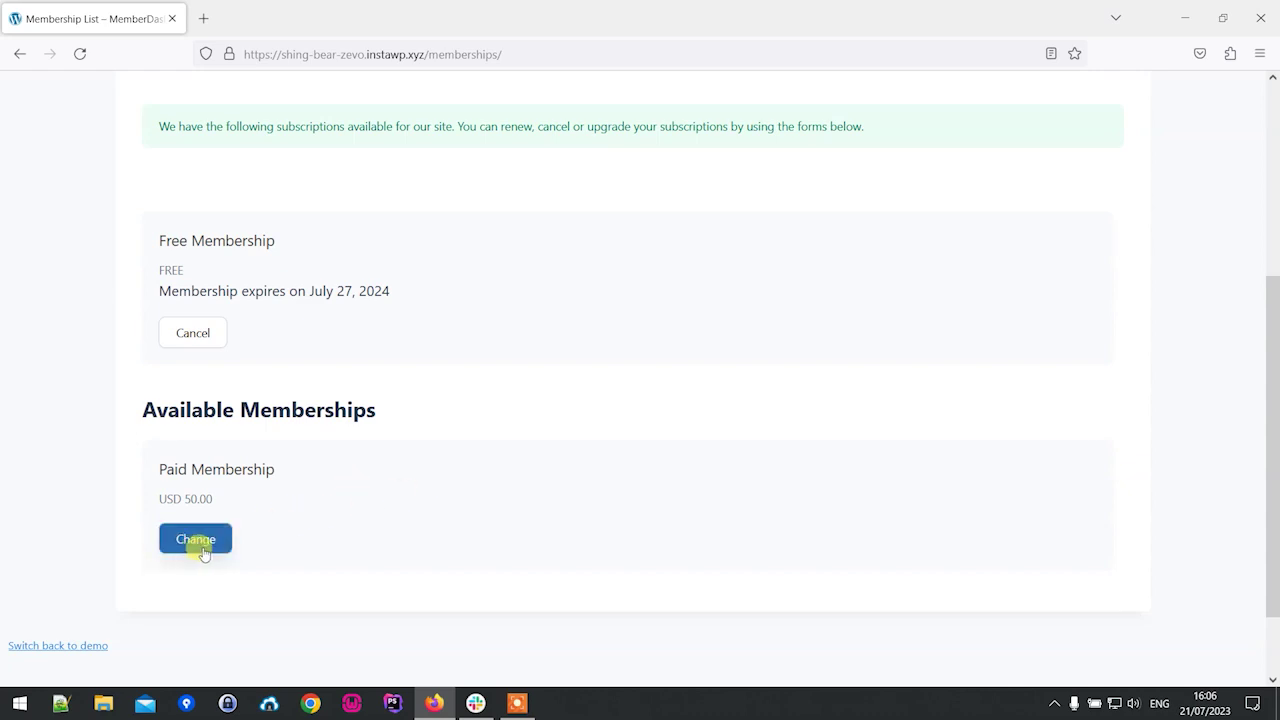
left_click(72, 647)
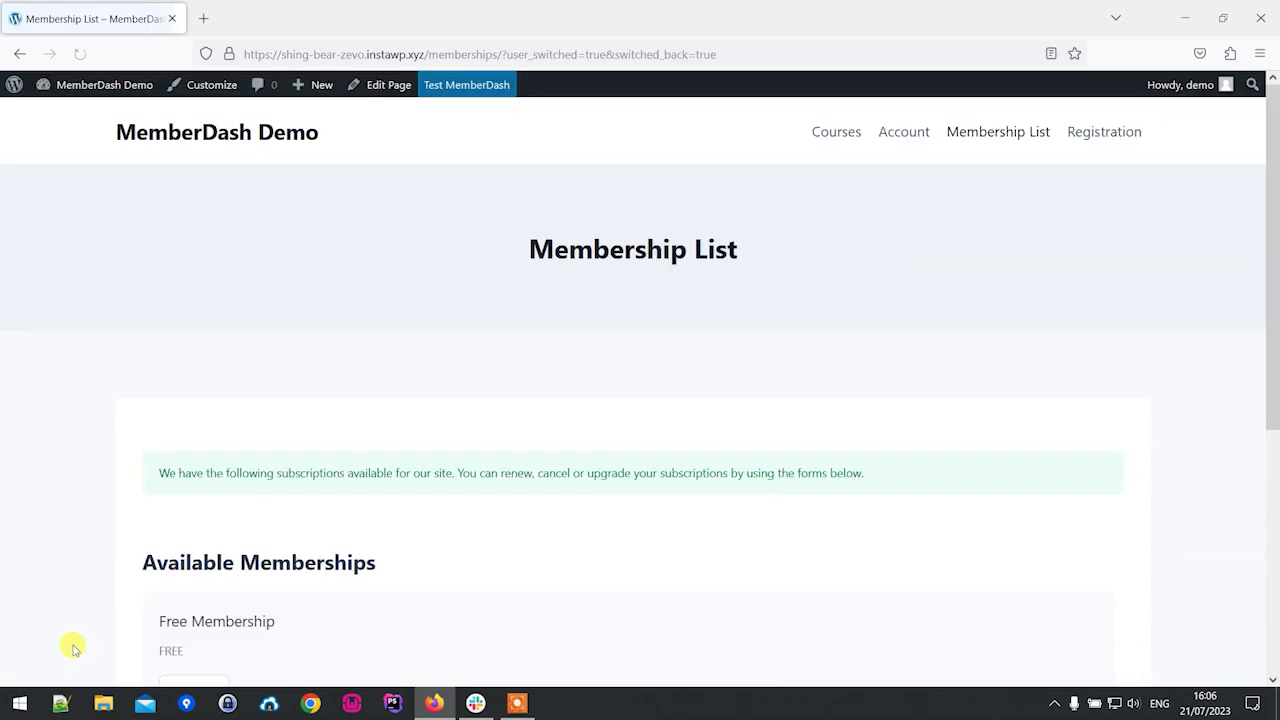
mouse_move(94, 90)
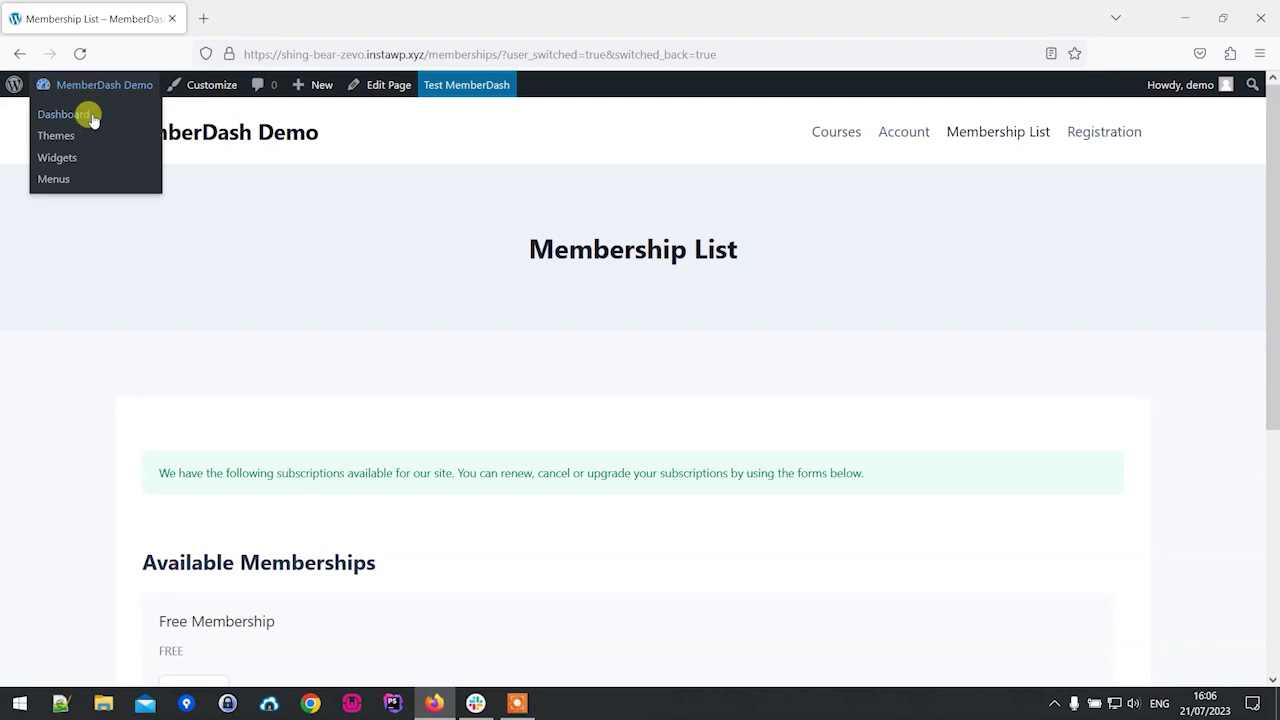
left_click(91, 117)
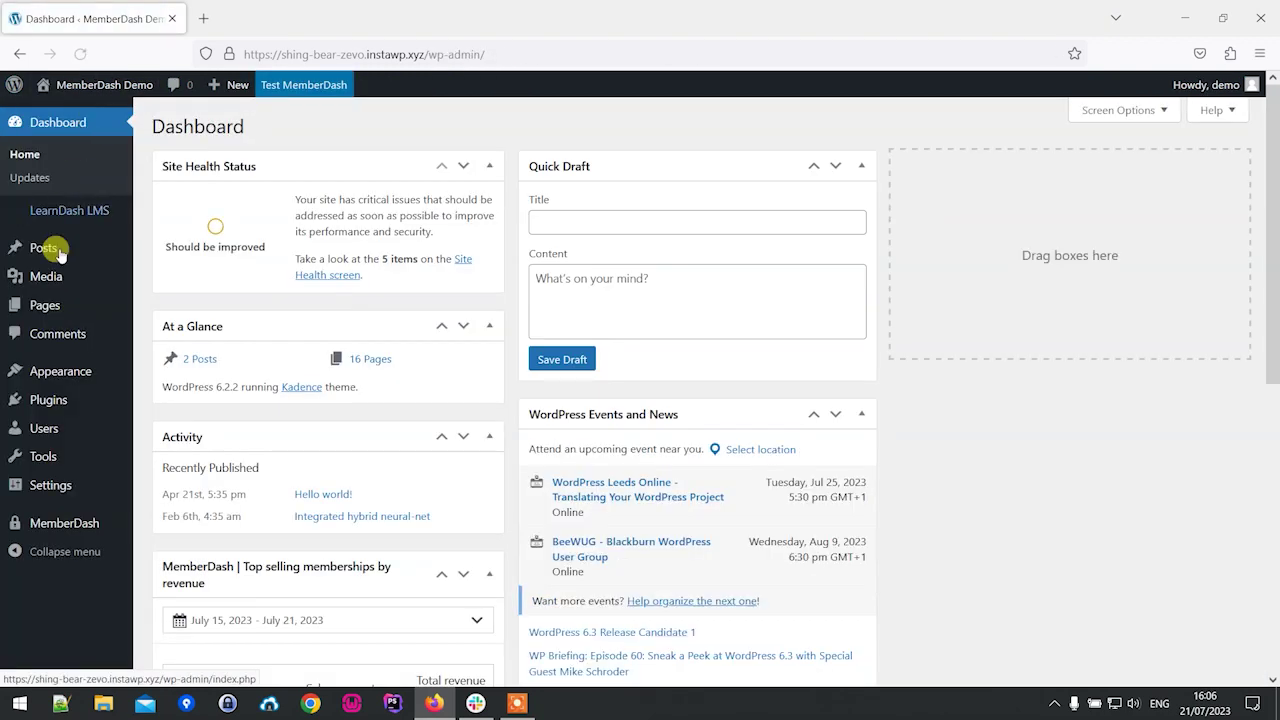
Look up the username of the author without a membership and select that existing user as a MemberDash member
left_click(60, 432)
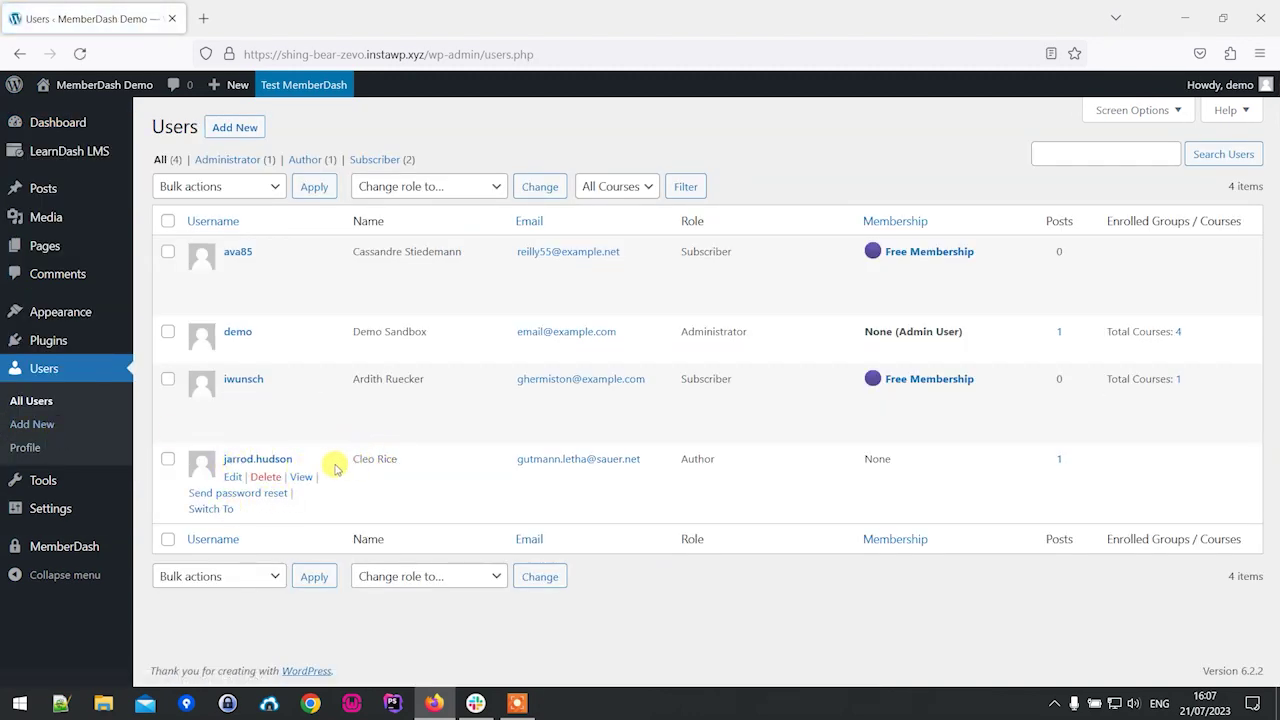
left_click_drag(297, 458, 226, 456)
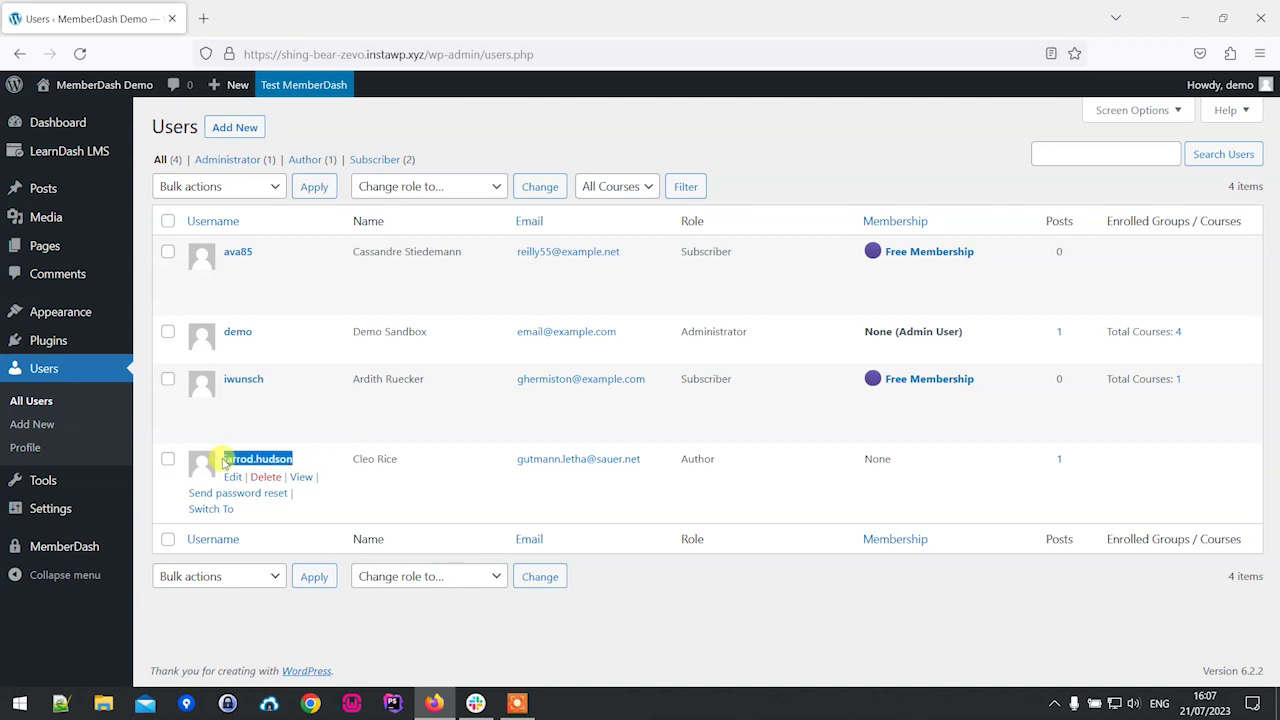
mouse_move(63, 546)
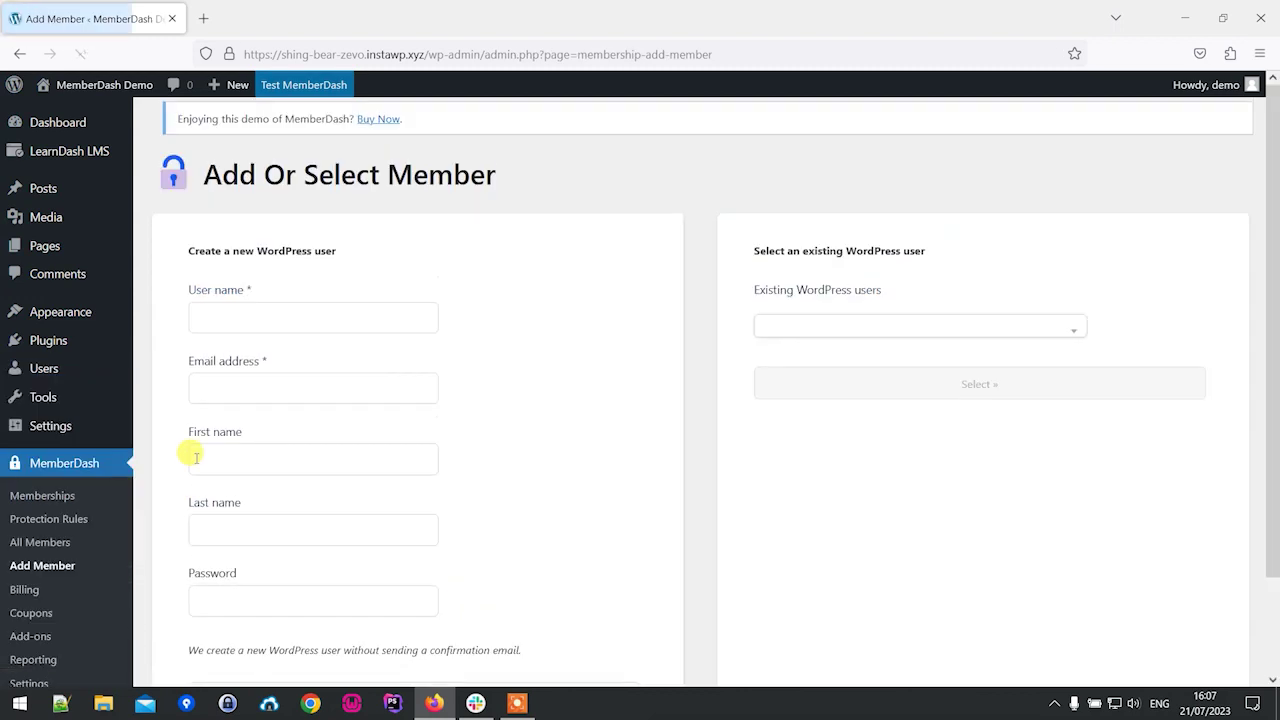
left_click(822, 330)
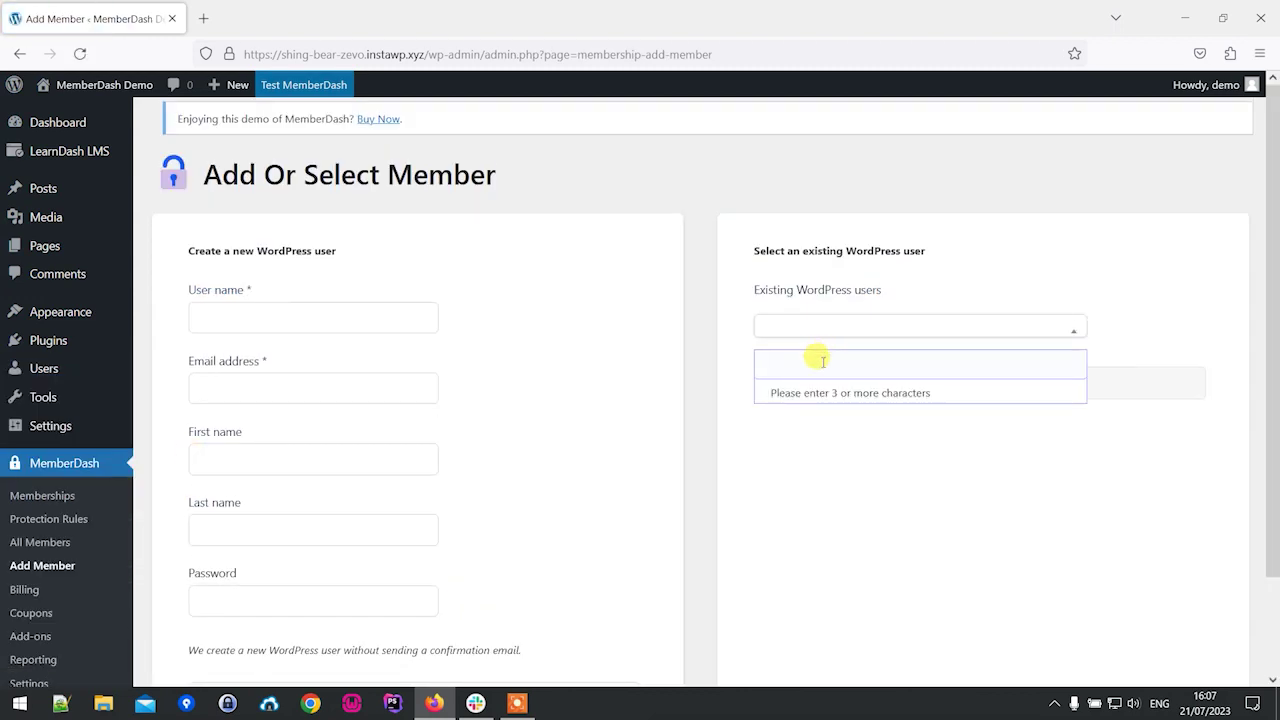
type("jarrod.hudson")
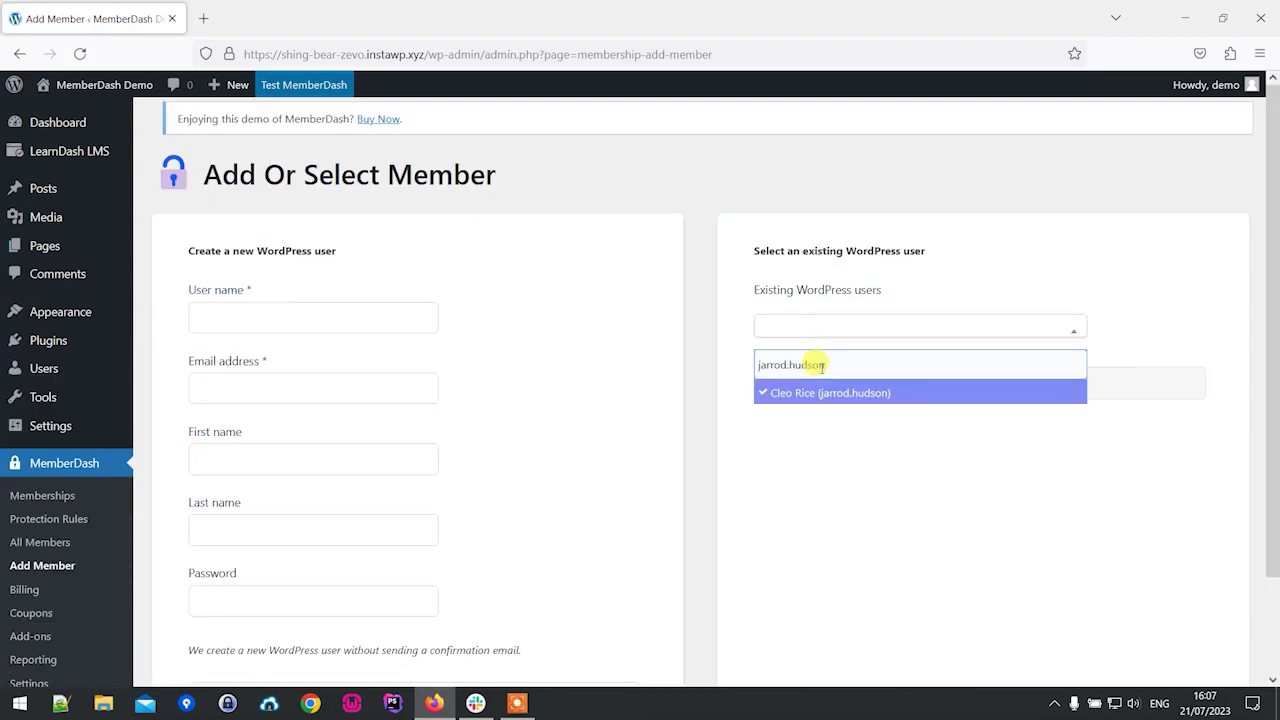
left_click(836, 391)
left_click(916, 392)
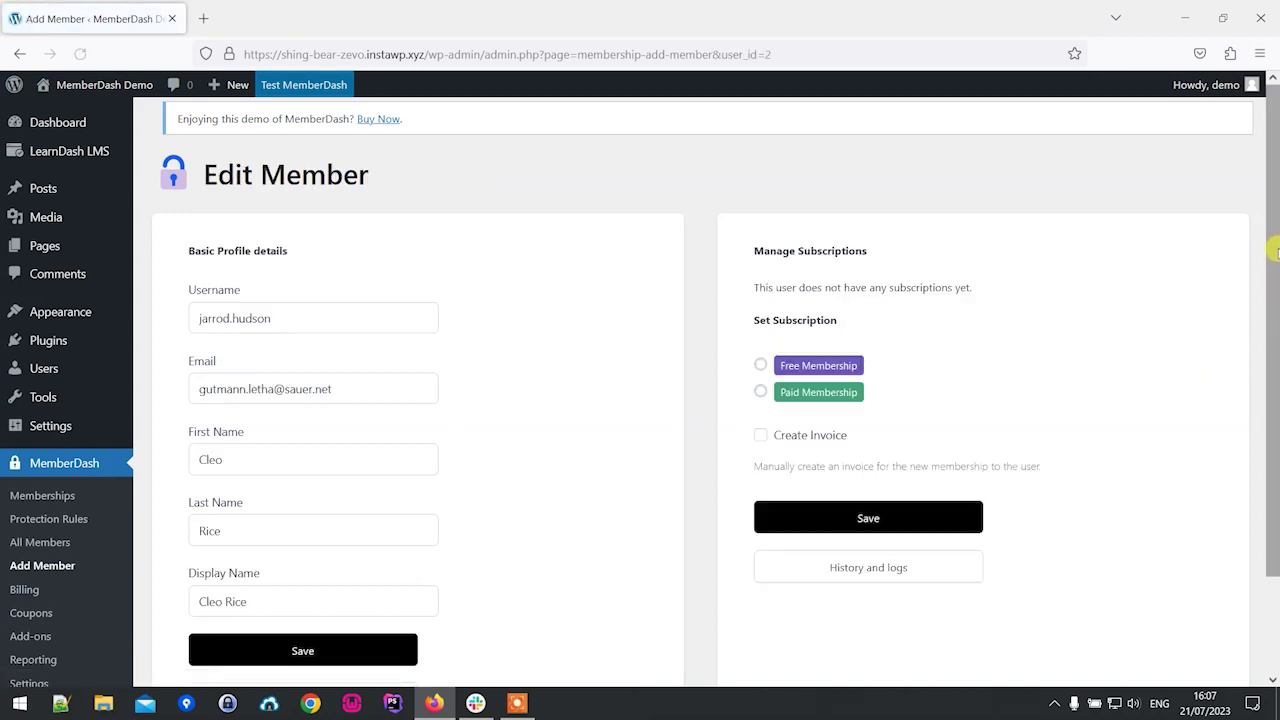
Assign the Paid Membership to the selected author and save the subscription with its default dates
scroll(1275, 270, "down", 1)
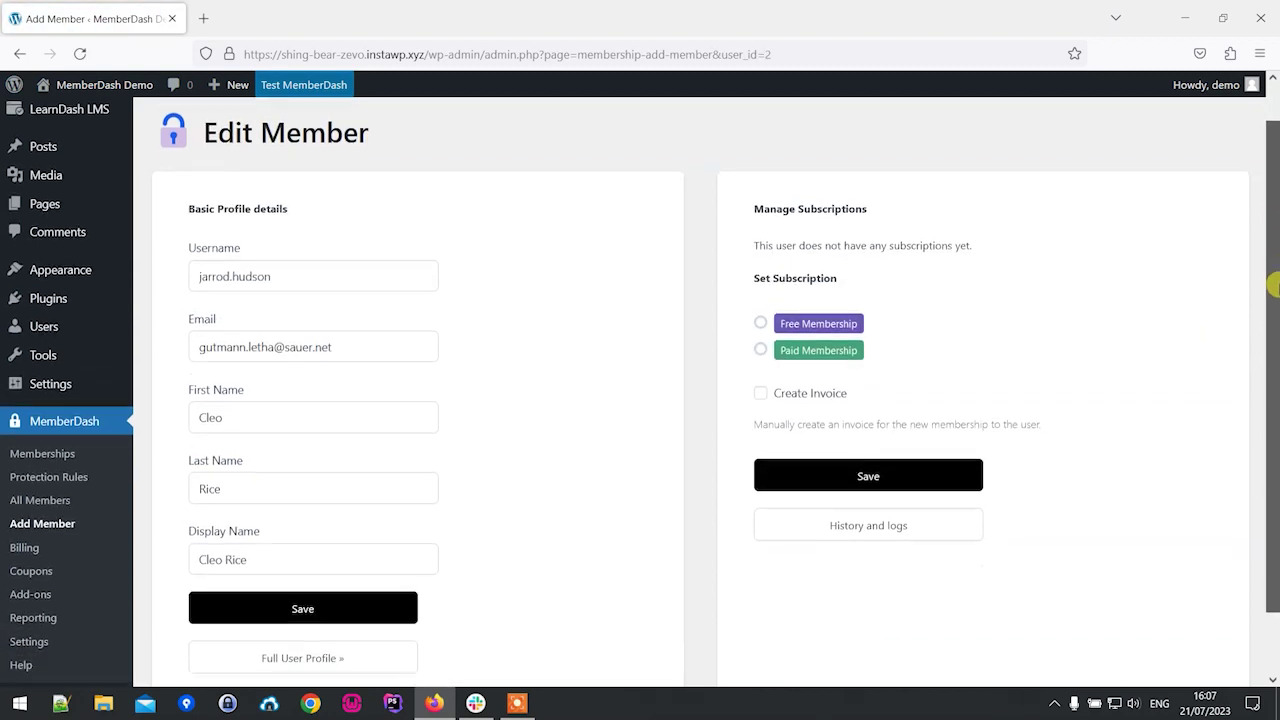
left_click(762, 345)
left_click(898, 478)
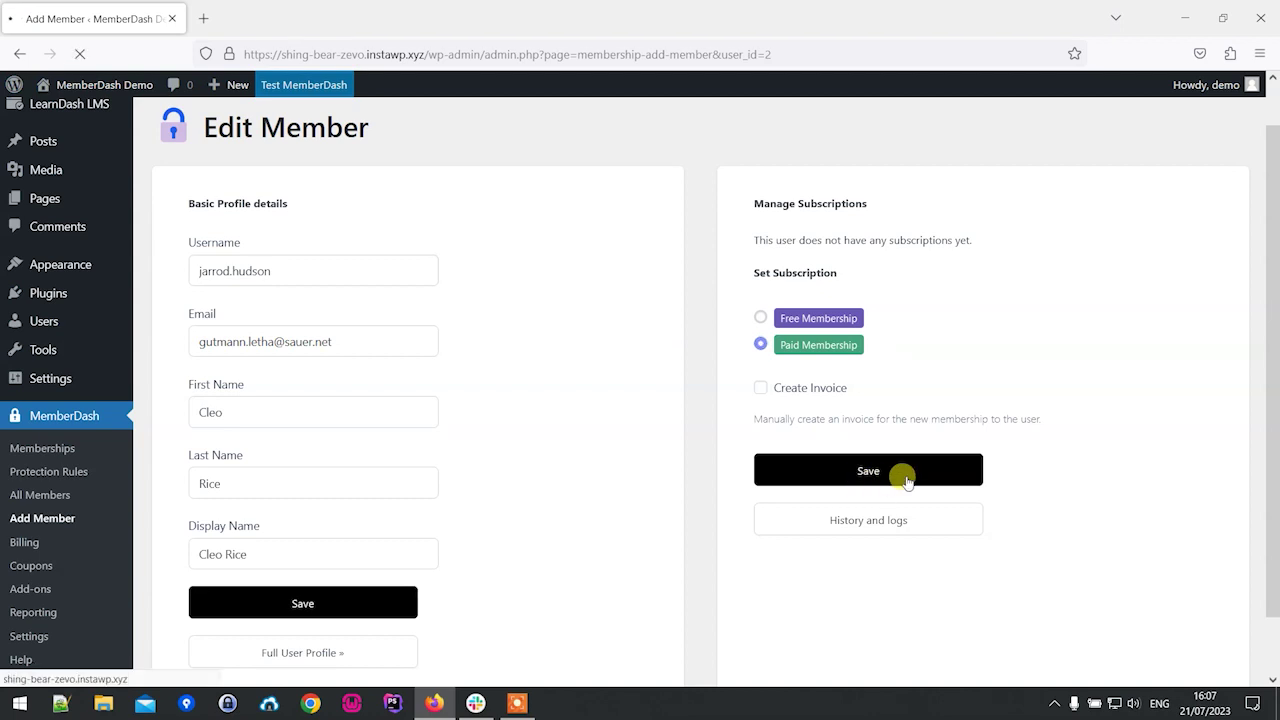
left_click_drag(1270, 357, 1275, 453)
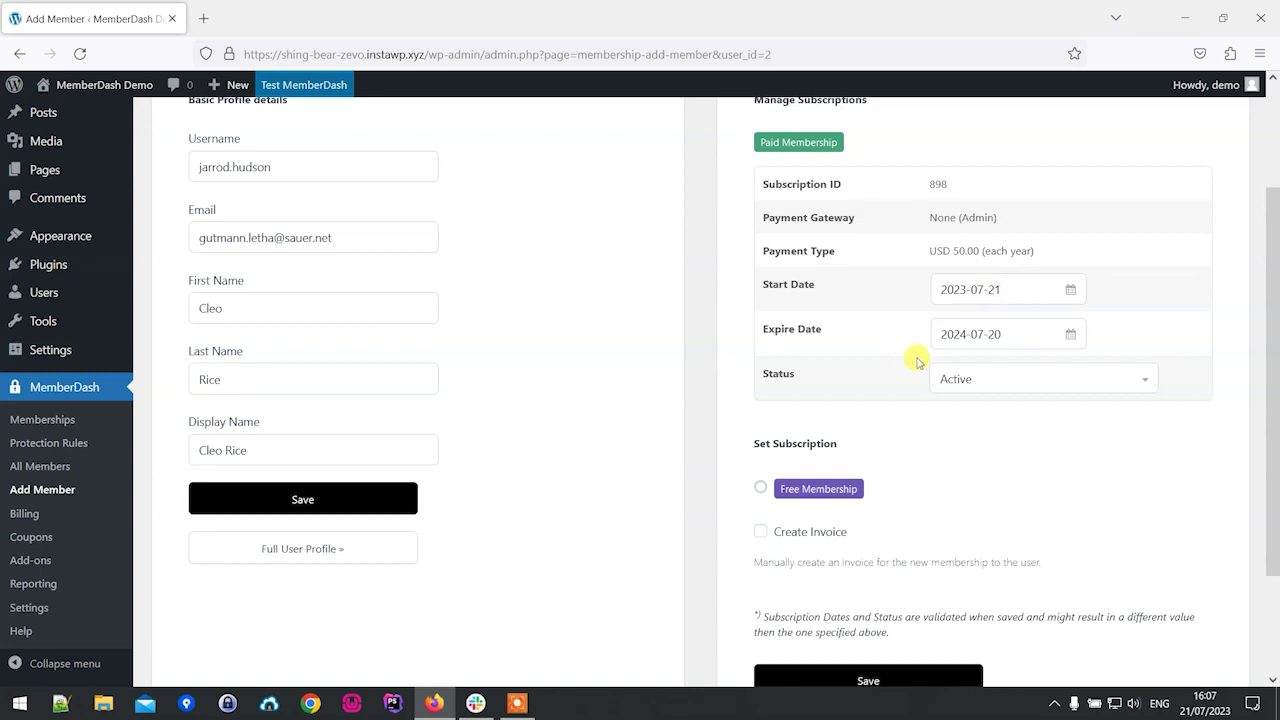
scroll(945, 520, "down", 3)
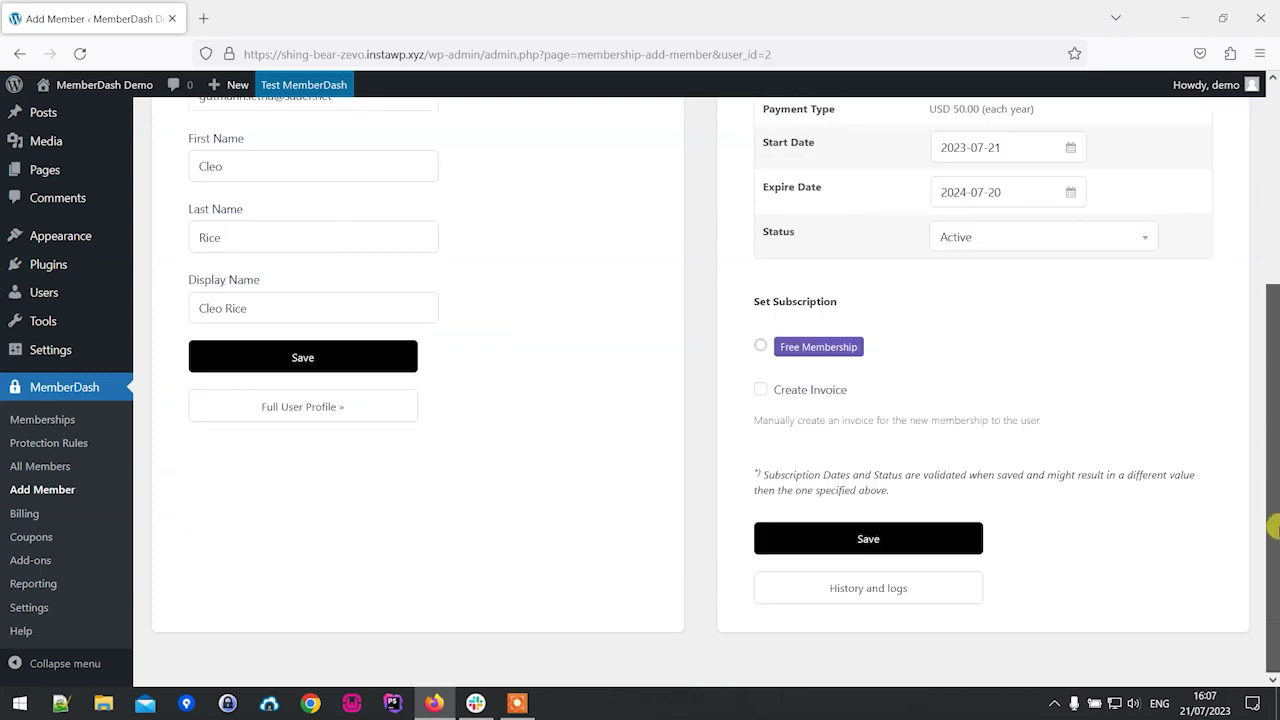
left_click(920, 549)
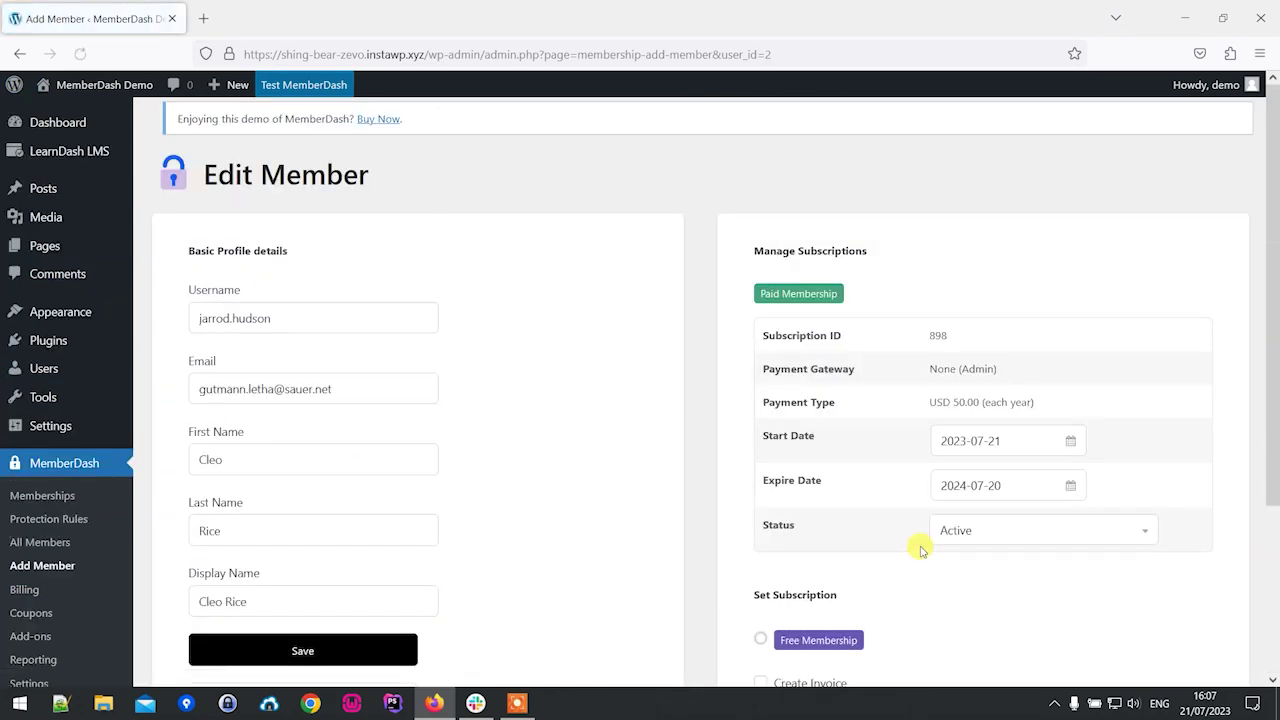
Review the members and users lists, and switch to the author's account to view its membership and courses
left_click(35, 544)
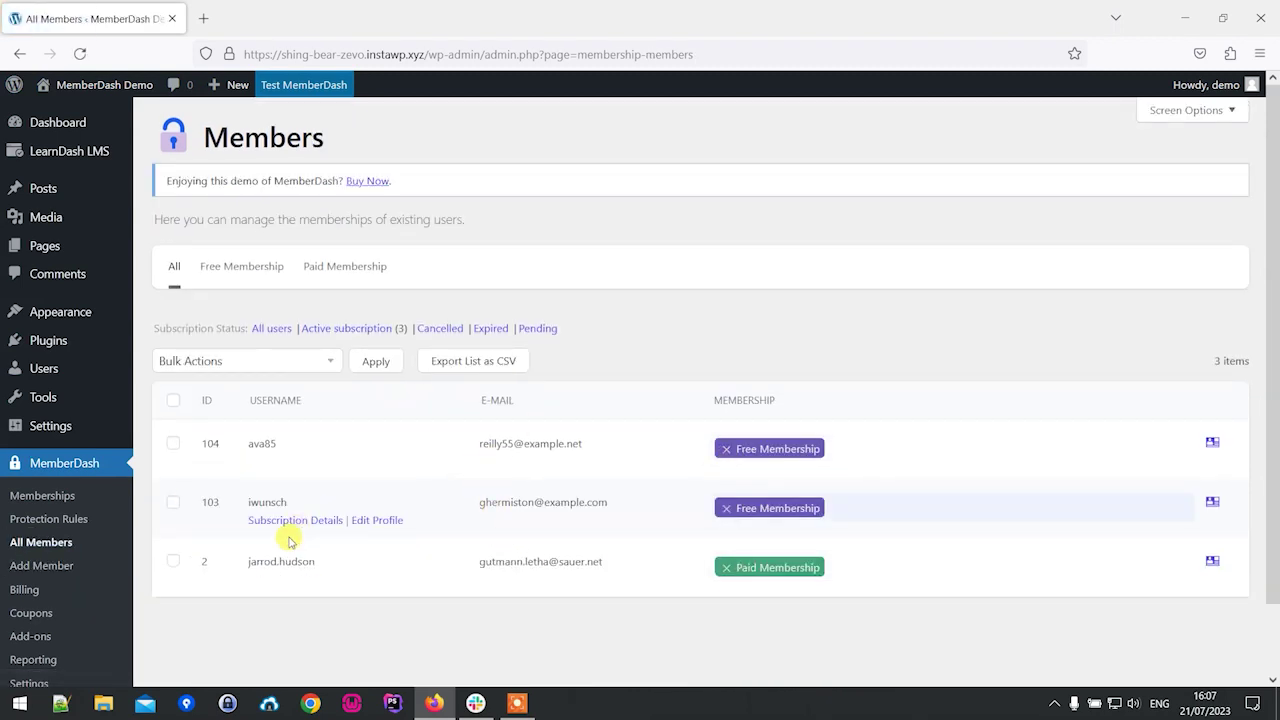
mouse_move(50, 372)
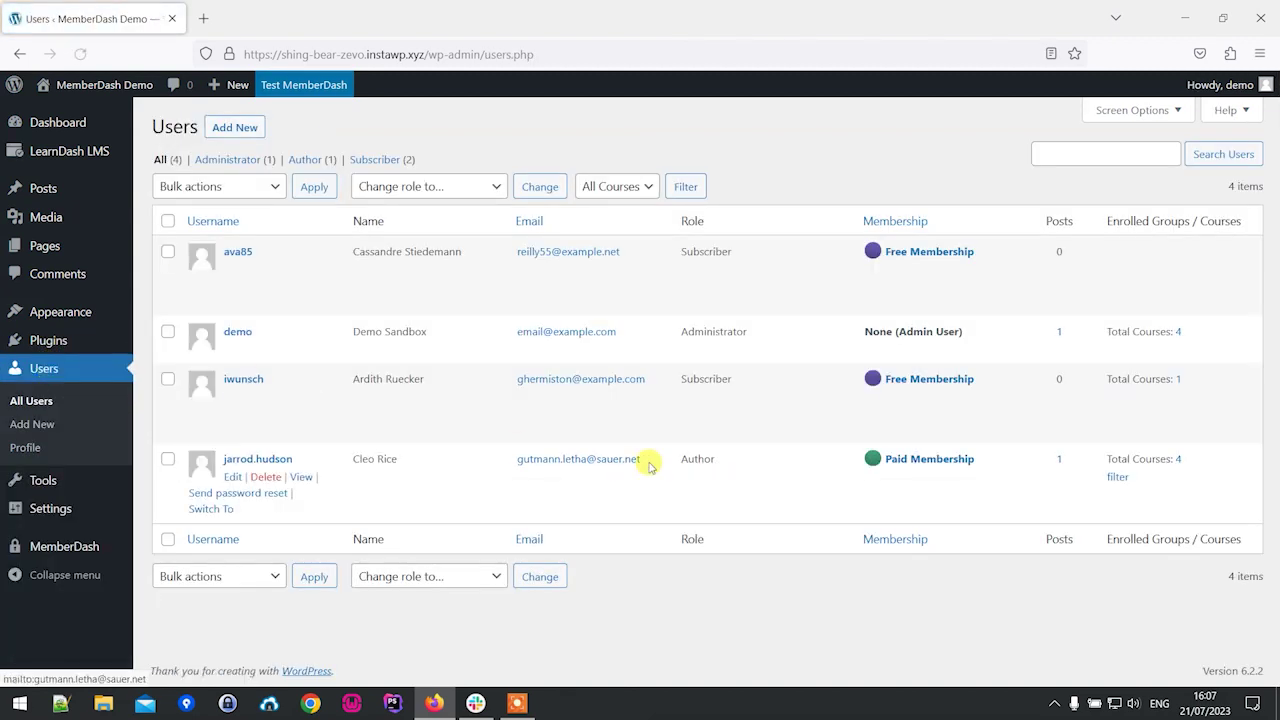
left_click(210, 509)
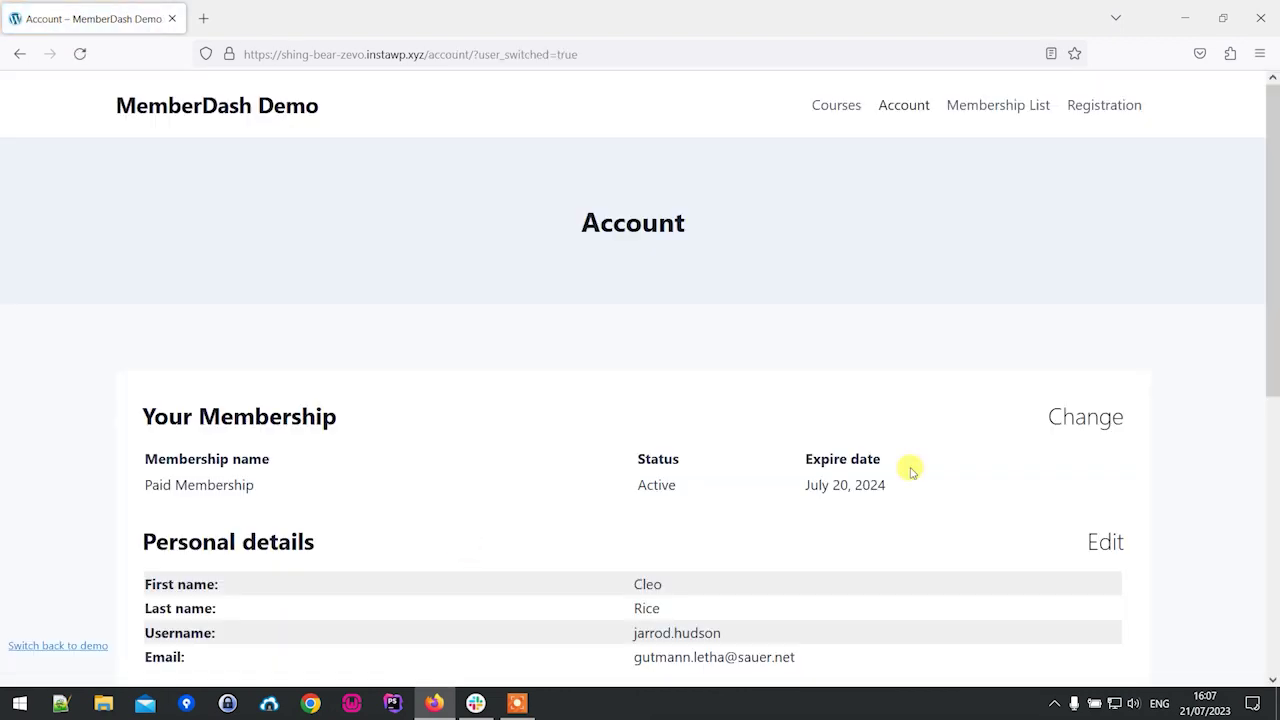
left_click_drag(1262, 341, 1276, 236)
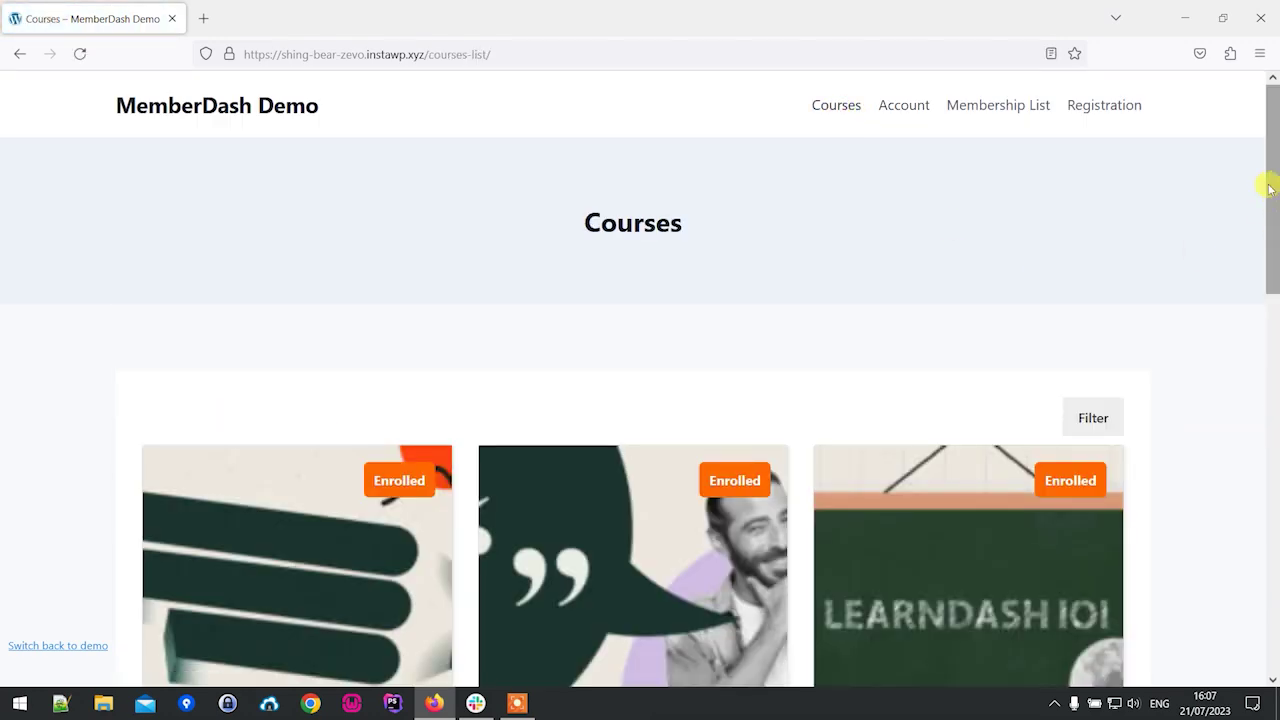
Review the author's enrolled courses and open the author's account page on the site
mouse_move(1270, 188)
left_mouse_down()
mouse_move(1271, 514)
mouse_move(1273, 168)
left_mouse_up()
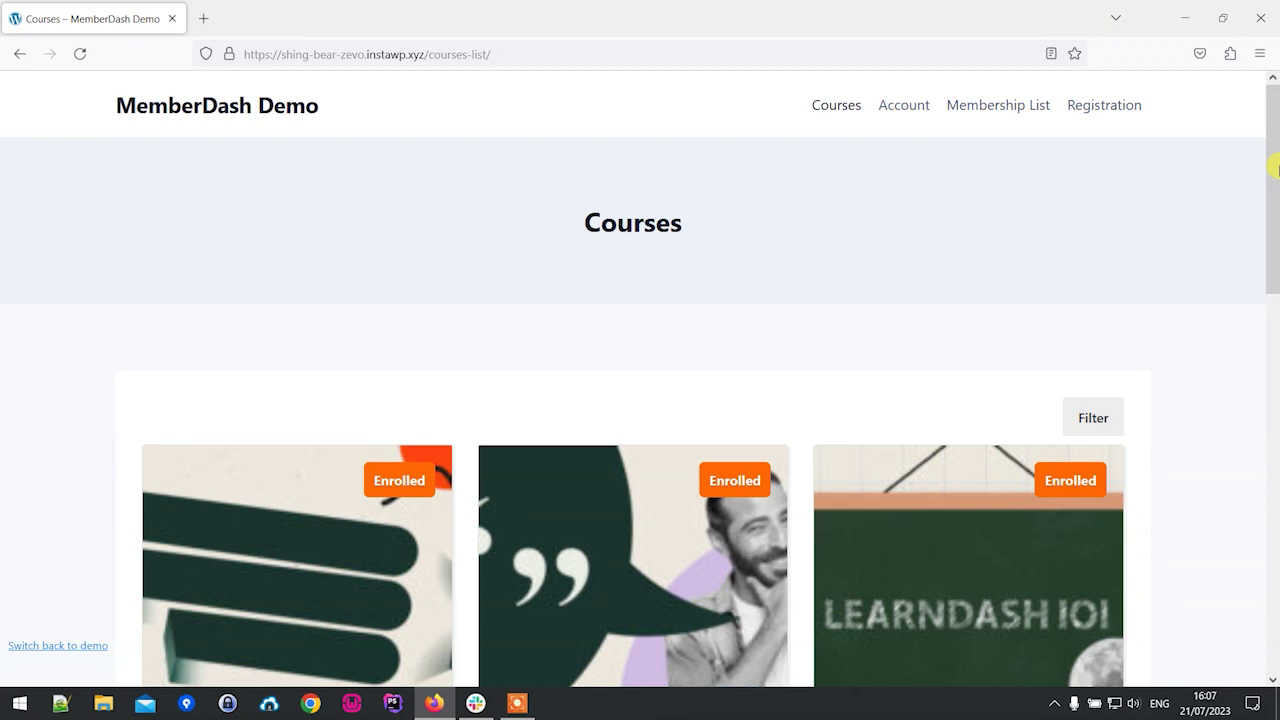
left_click(903, 110)
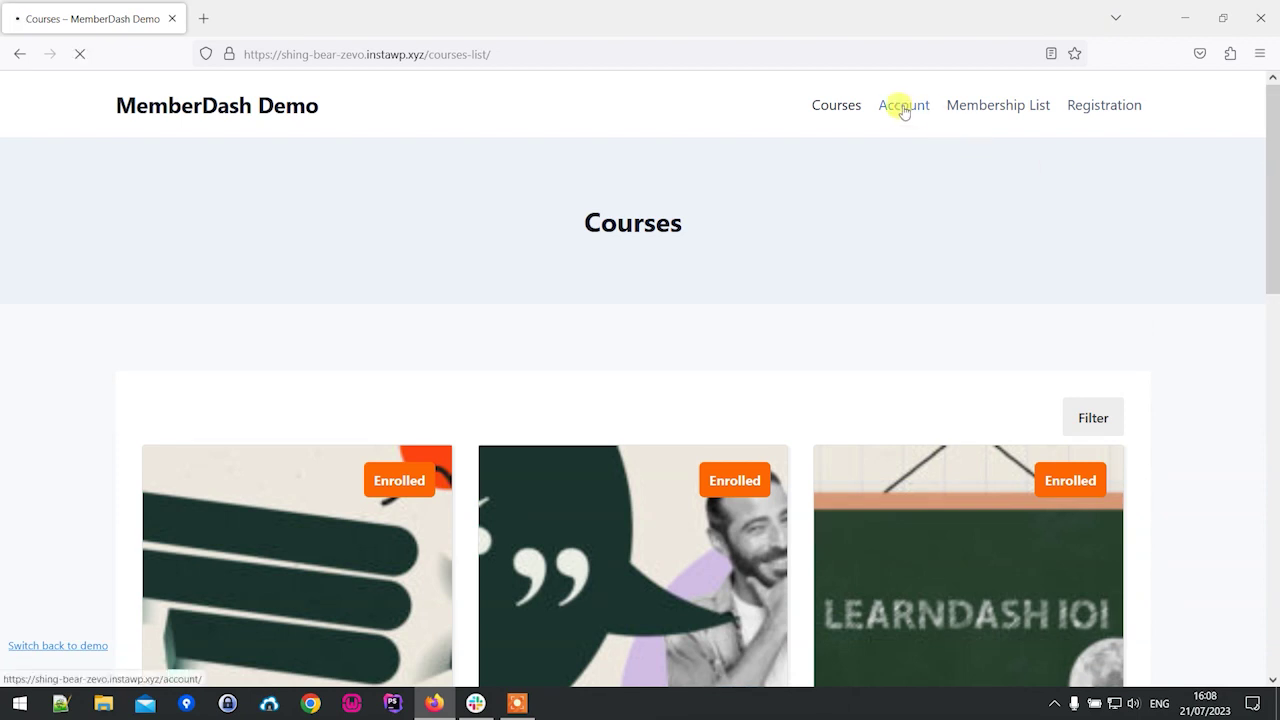
mouse_move(1271, 271)
left_mouse_down()
mouse_move(1273, 565)
mouse_move(1274, 263)
left_mouse_up()
Cancel the author's Paid Membership from the site's membership list, and review the membership options offered there
left_click(1005, 106)
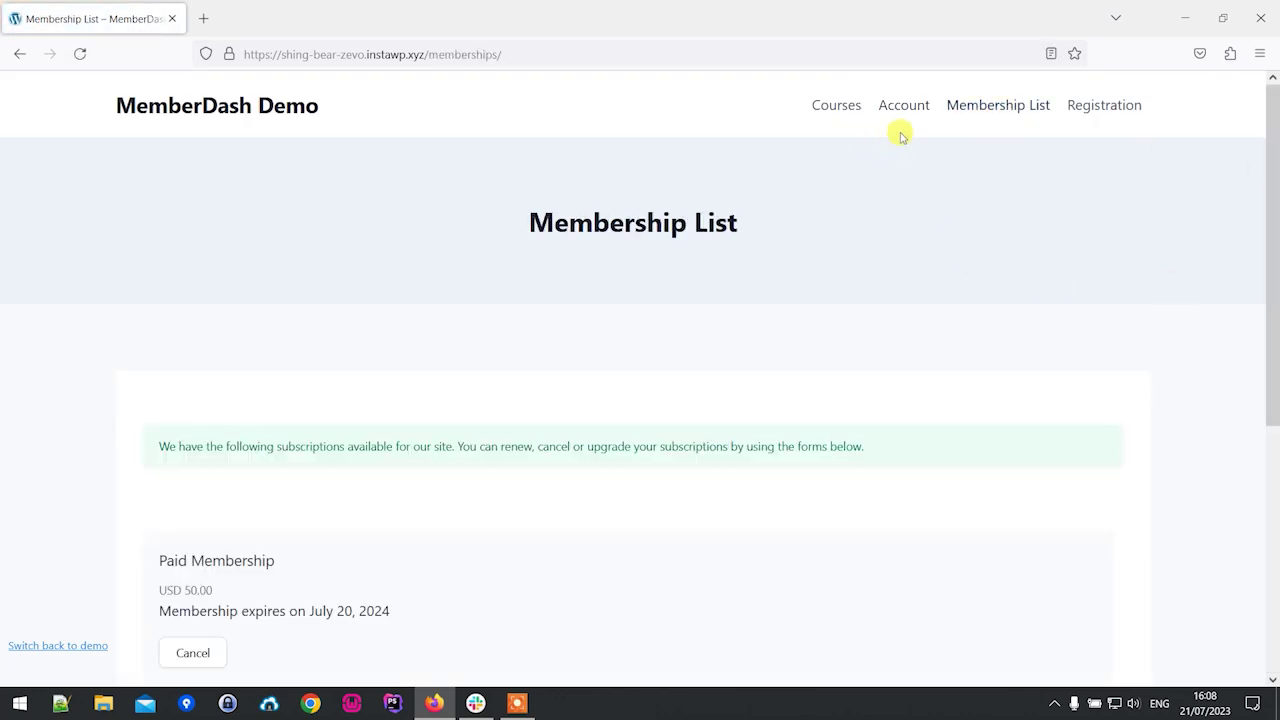
left_click_drag(1273, 360, 1197, 511)
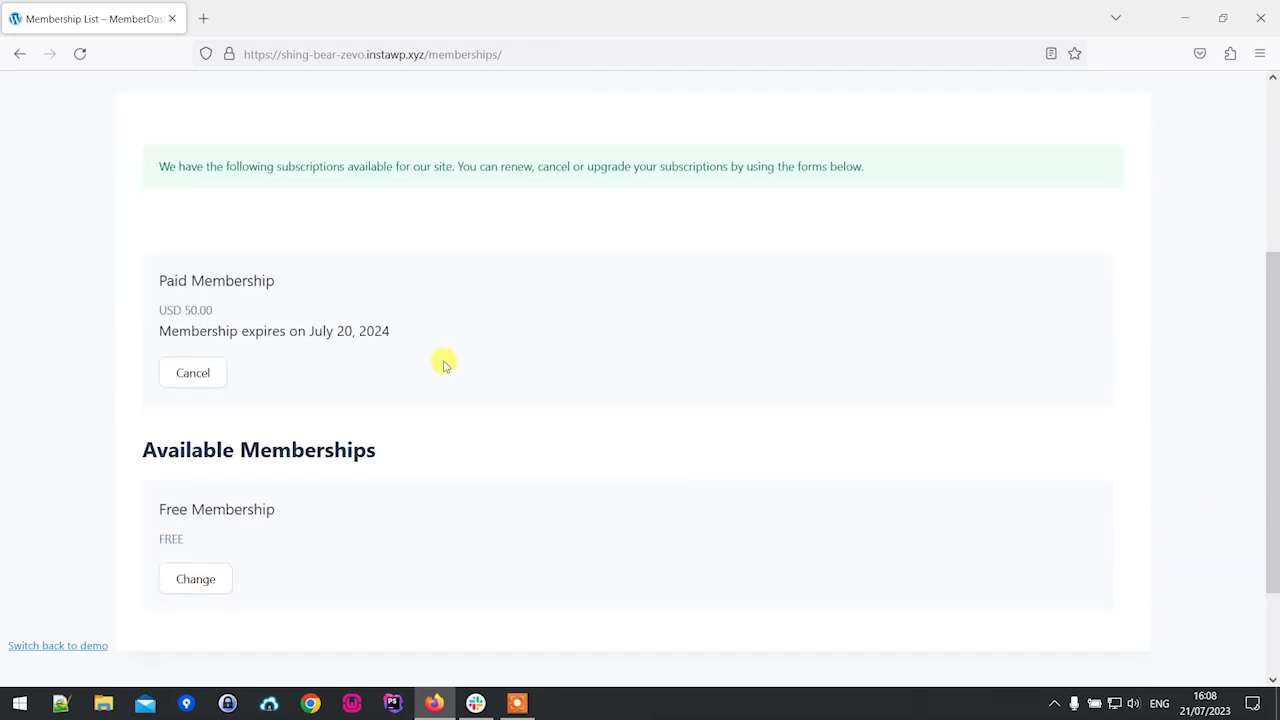
left_click(196, 378)
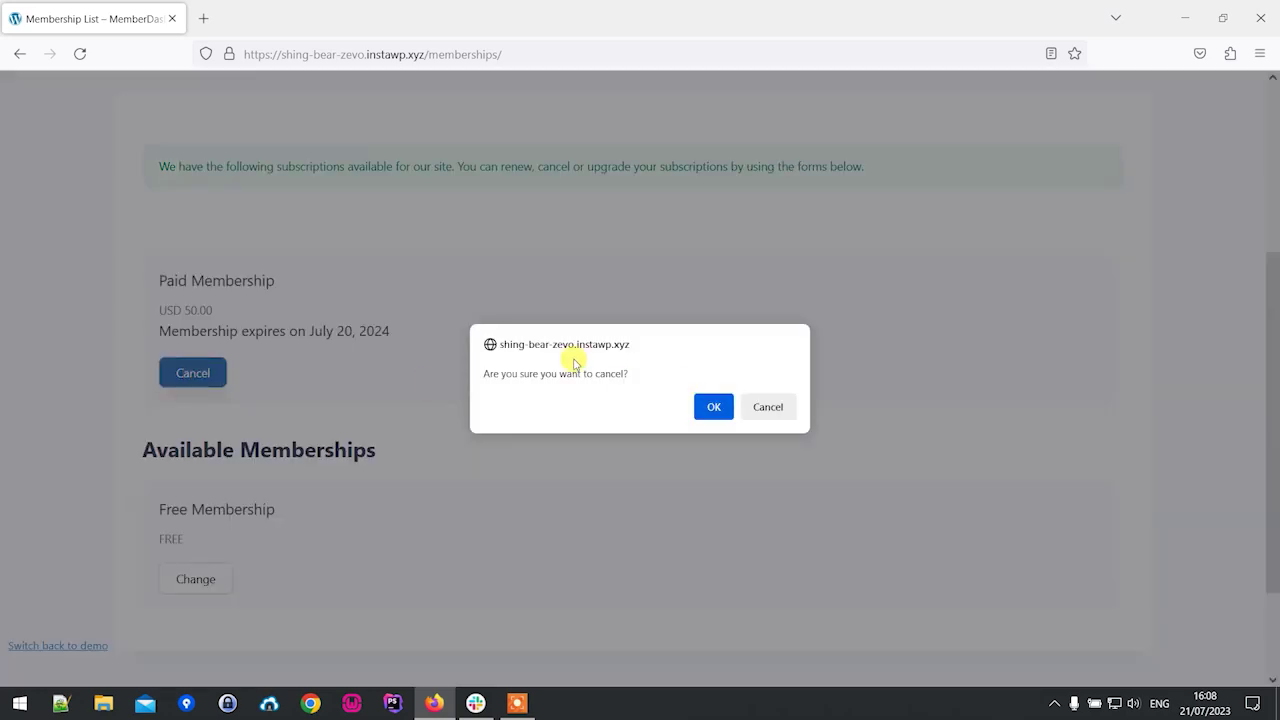
left_click(707, 410)
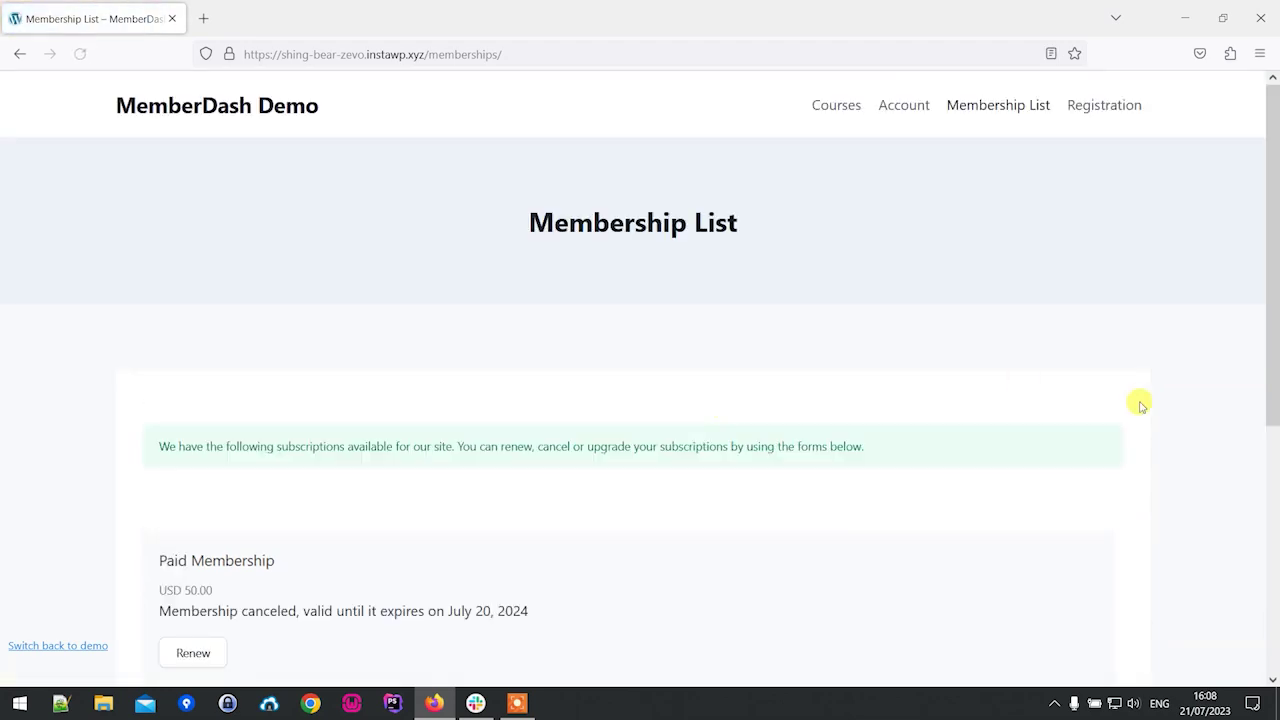
scroll(1275, 268, "down", 3)
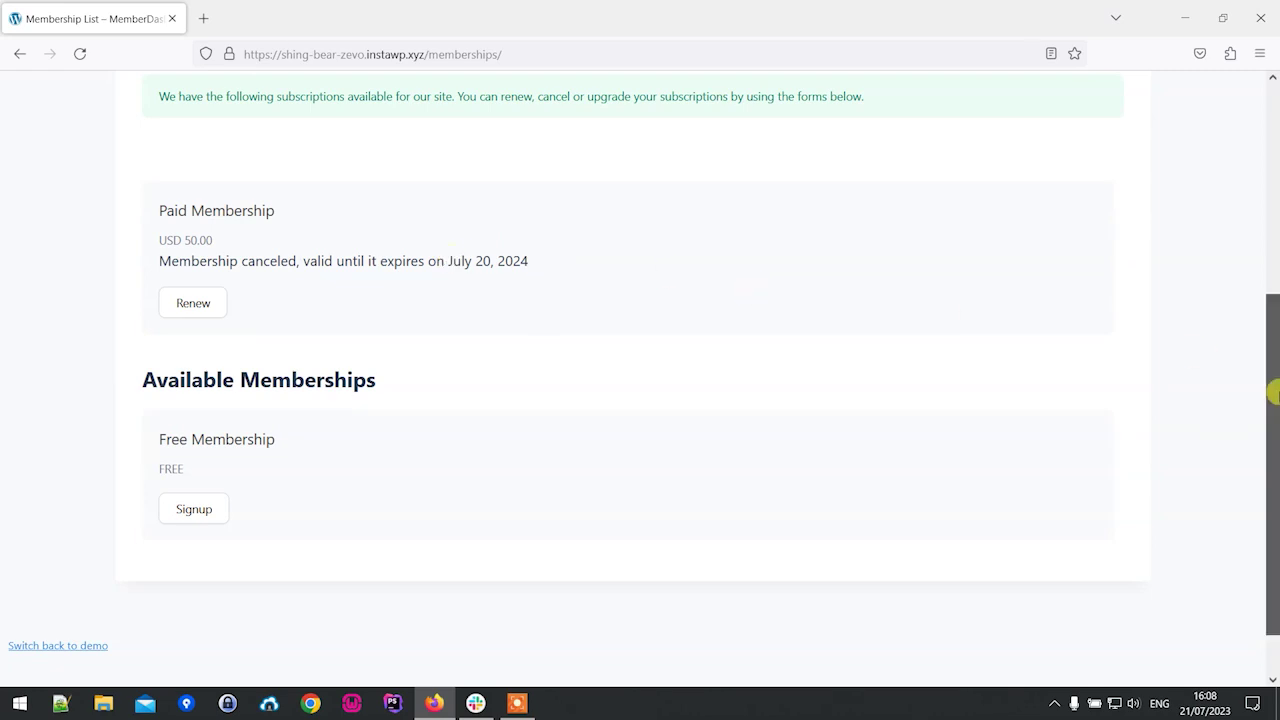
scroll(1274, 391, "up", 1)
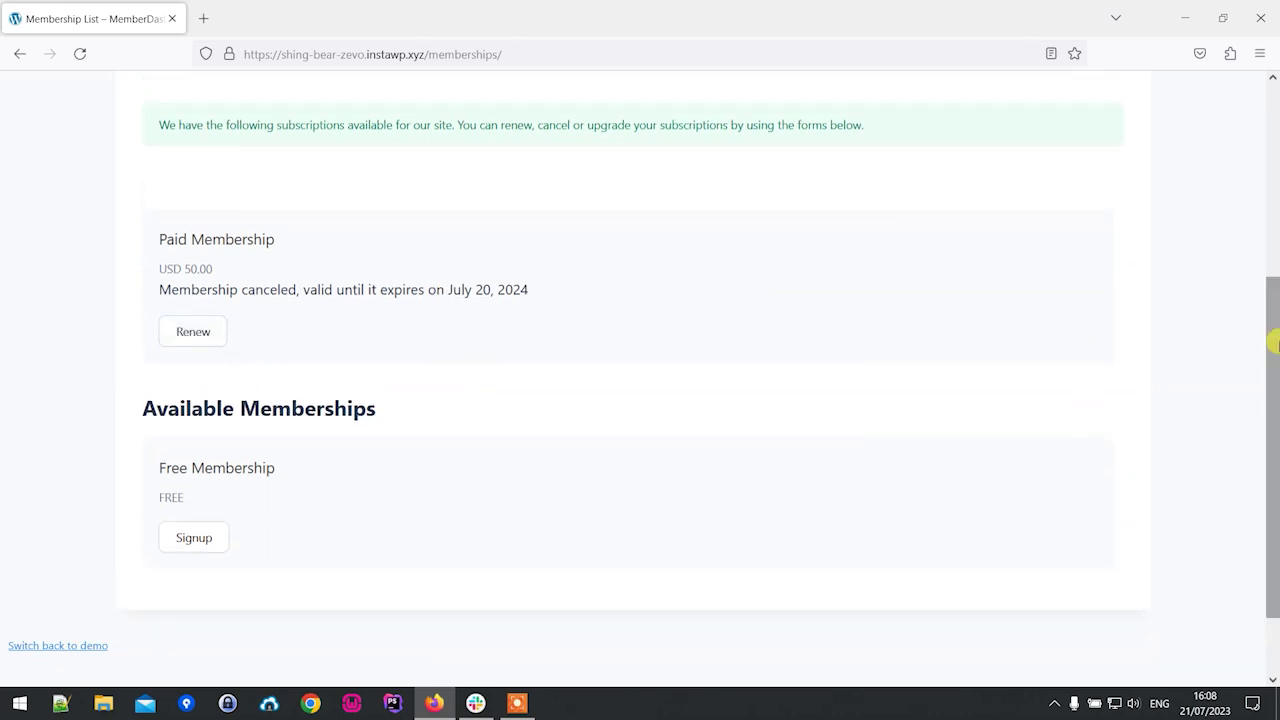
Check the enrollment status of the author's courses on the site's course list
scroll(1274, 360, "up", 3)
left_click(836, 108)
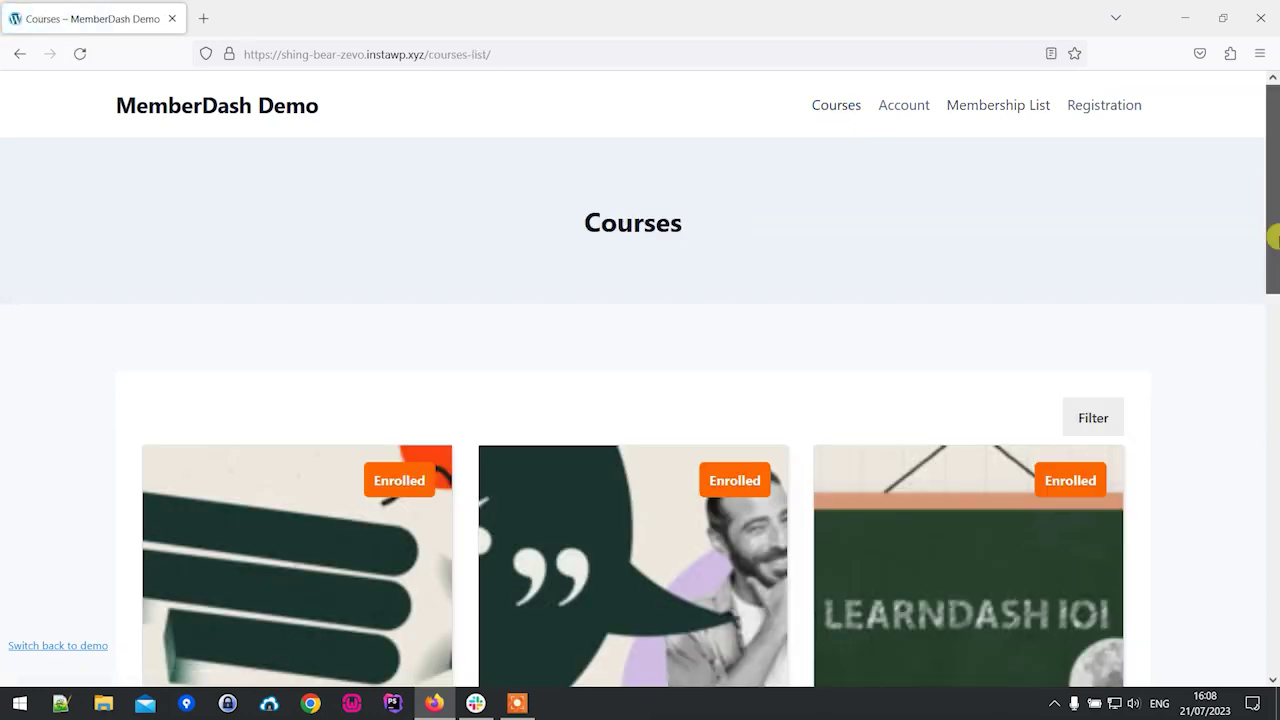
scroll(1273, 358, "down", 4)
left_click_drag(1277, 358, 1277, 362)
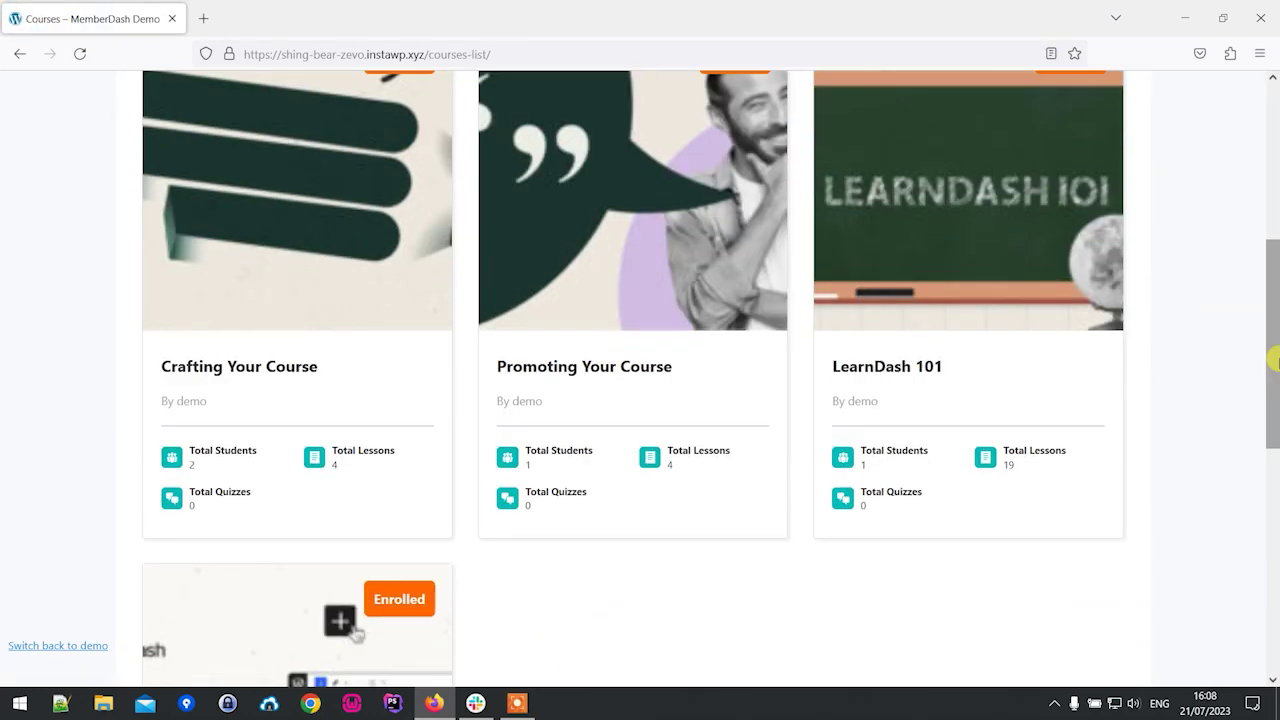
left_click_drag(1275, 358, 1275, 158)
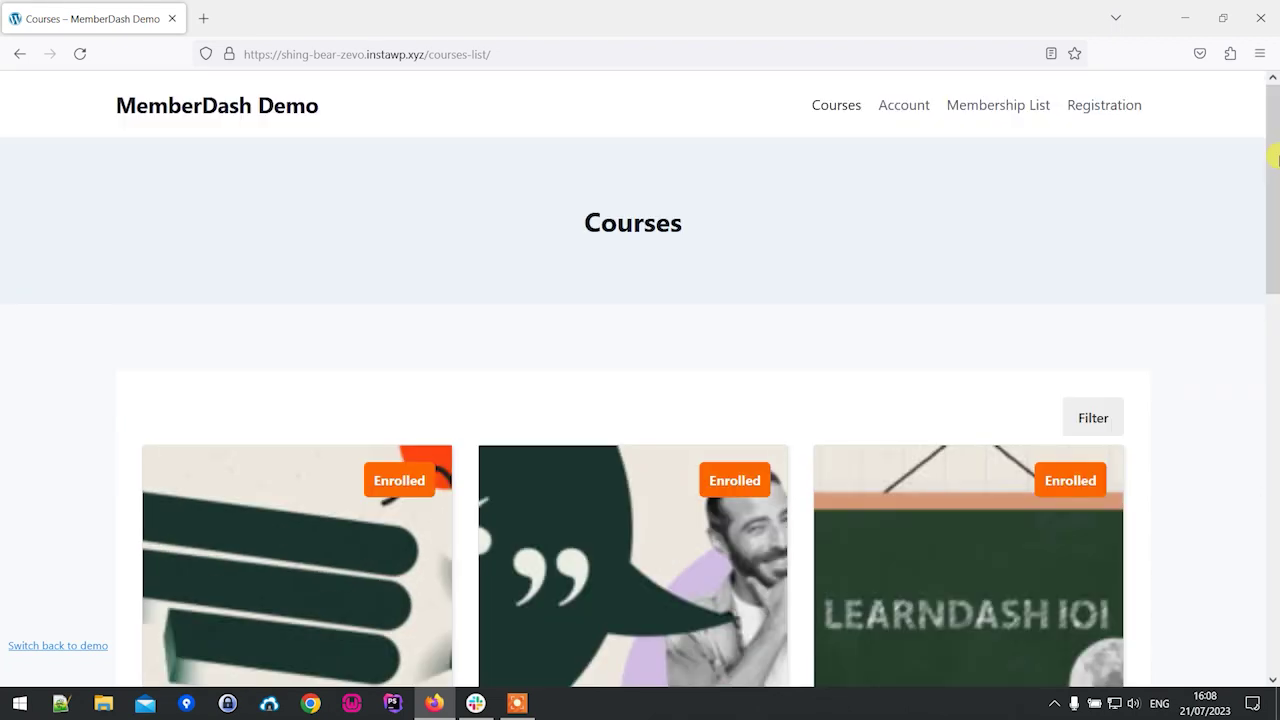
Switch back to the demo administrator and return to the WordPress dashboard by way of the site's home page
left_click(66, 647)
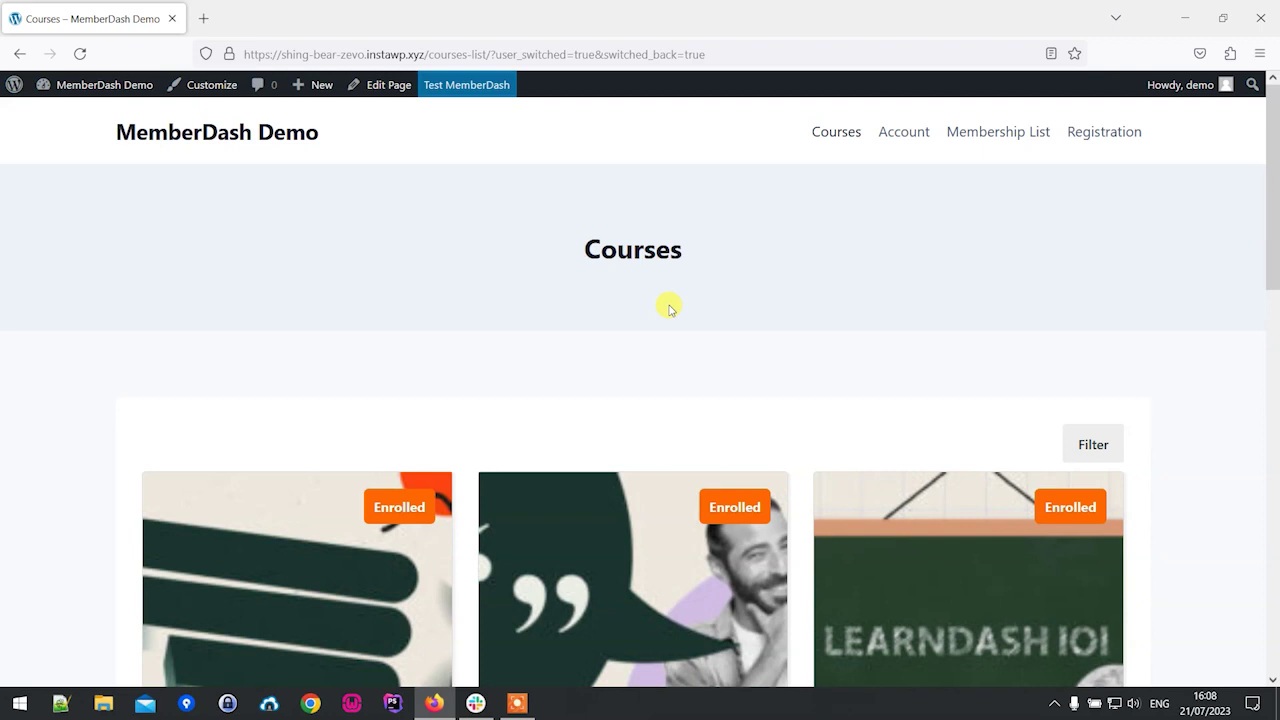
left_click_drag(1274, 229, 1275, 120)
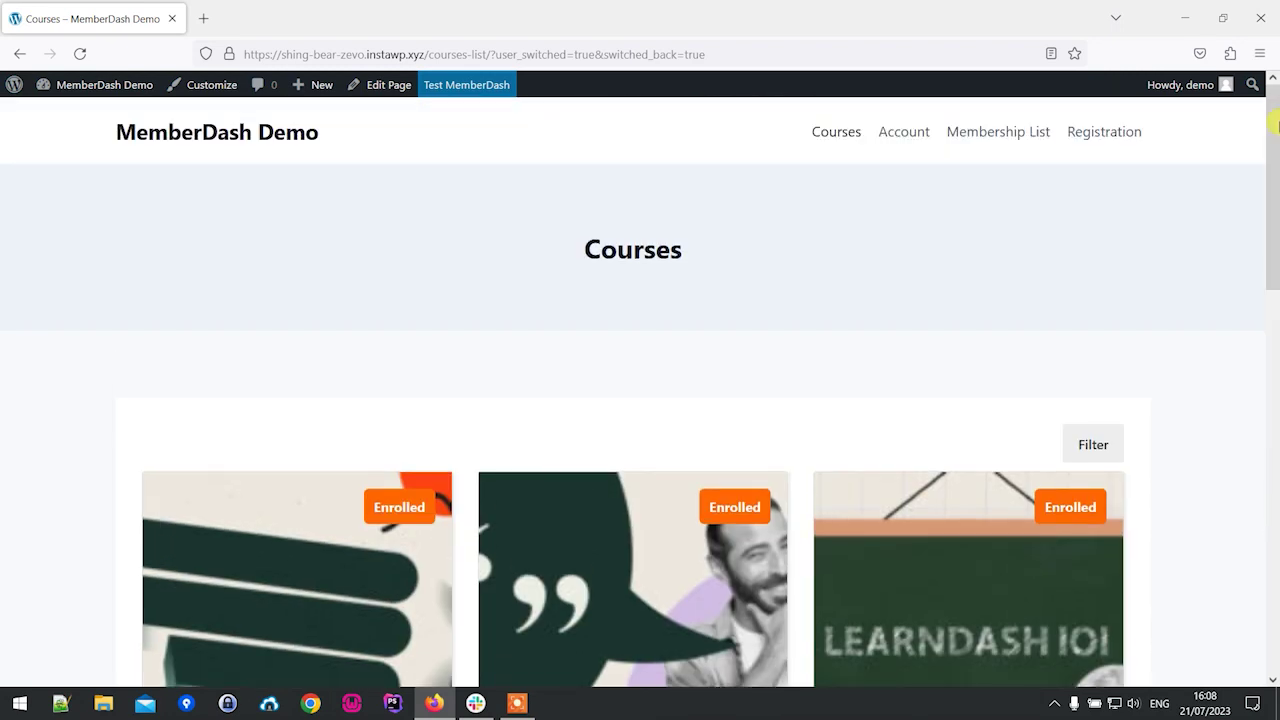
left_click(267, 143)
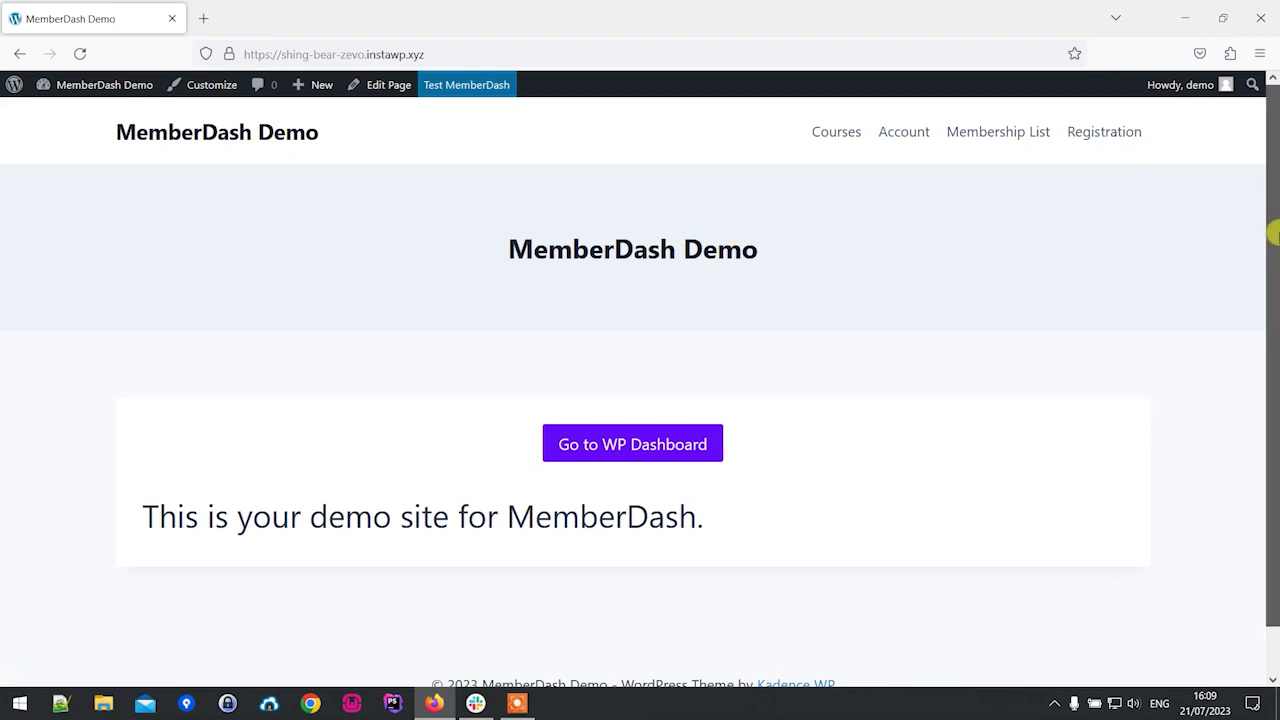
mouse_move(77, 88)
left_click(80, 115)
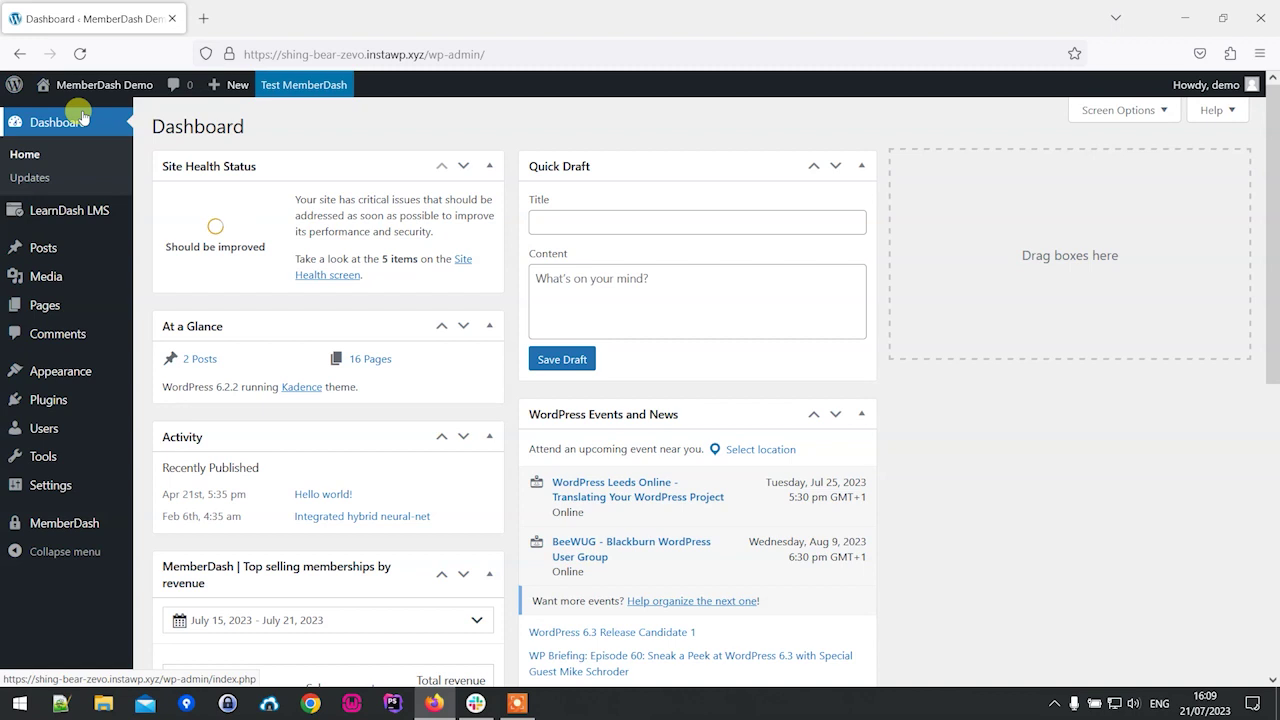
mouse_move(64, 525)
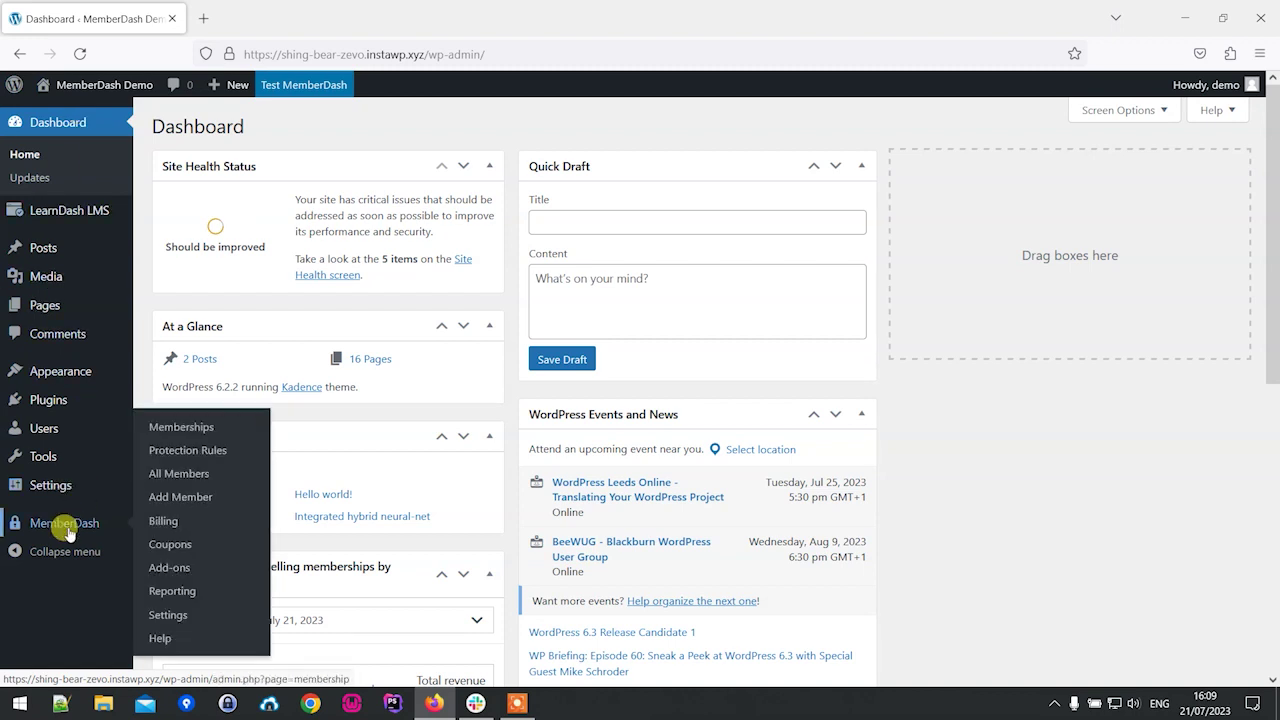